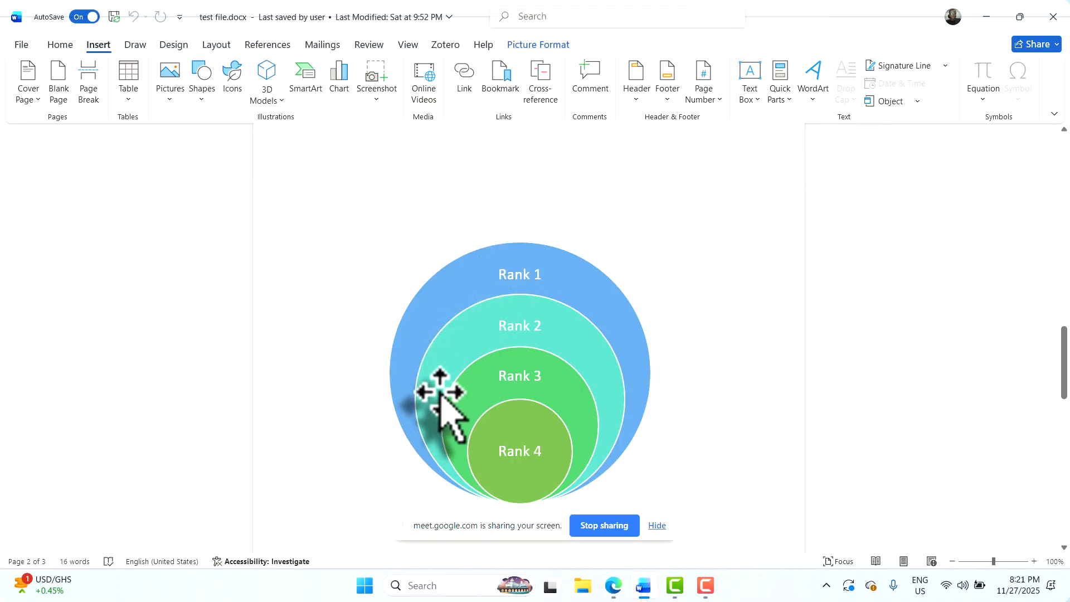
Put the insertion point at 'The entire internet' video picture and push it down a couple of lines
scroll(481, 293, up, 2)
scroll(481, 293, up, 10)
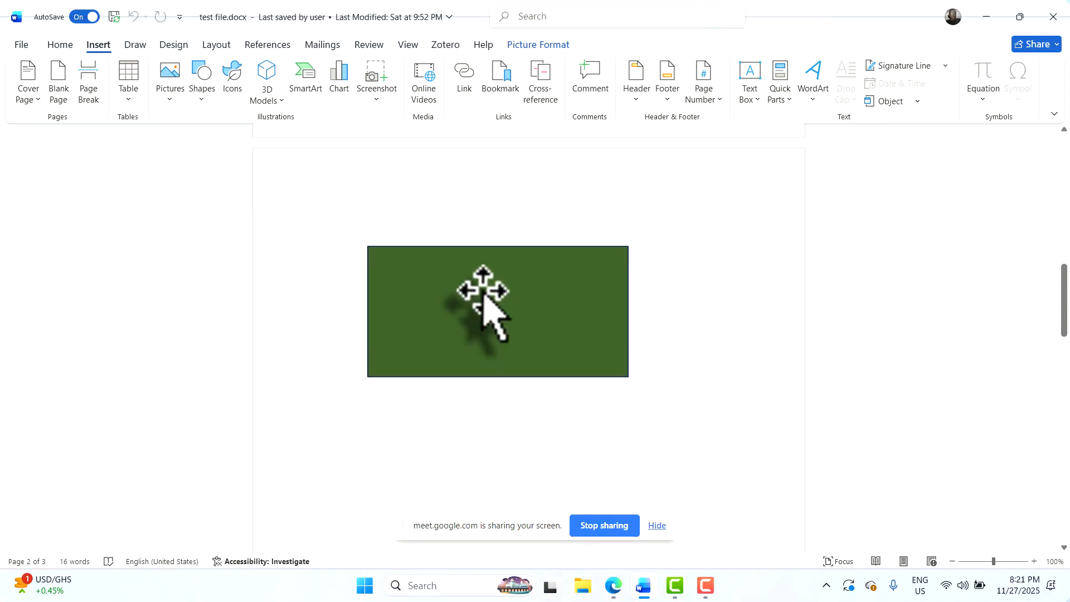
scroll(481, 293, up, 8)
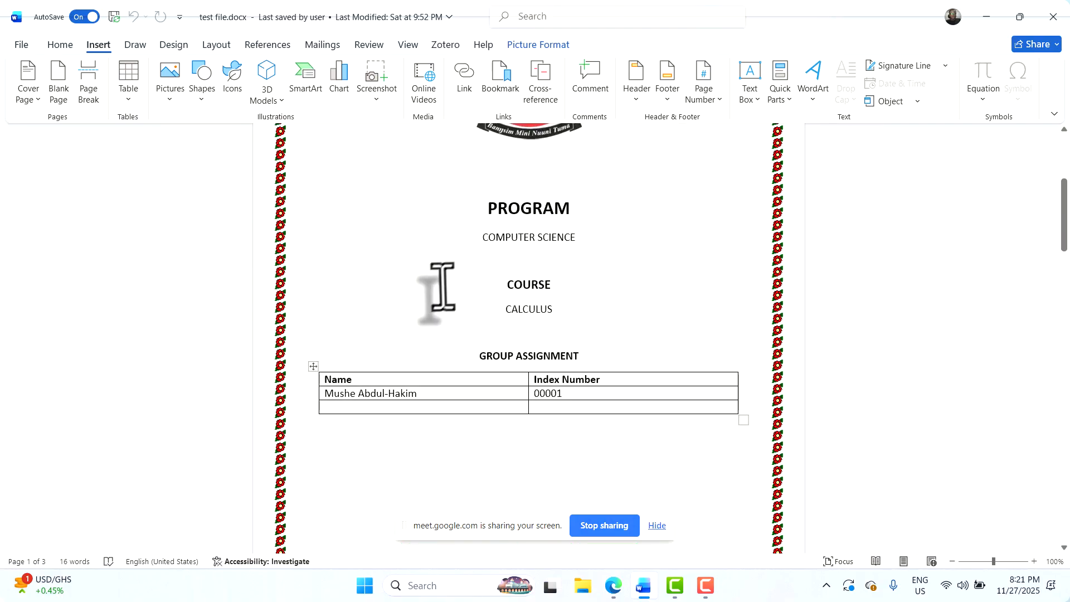
scroll(669, 410, down, 20)
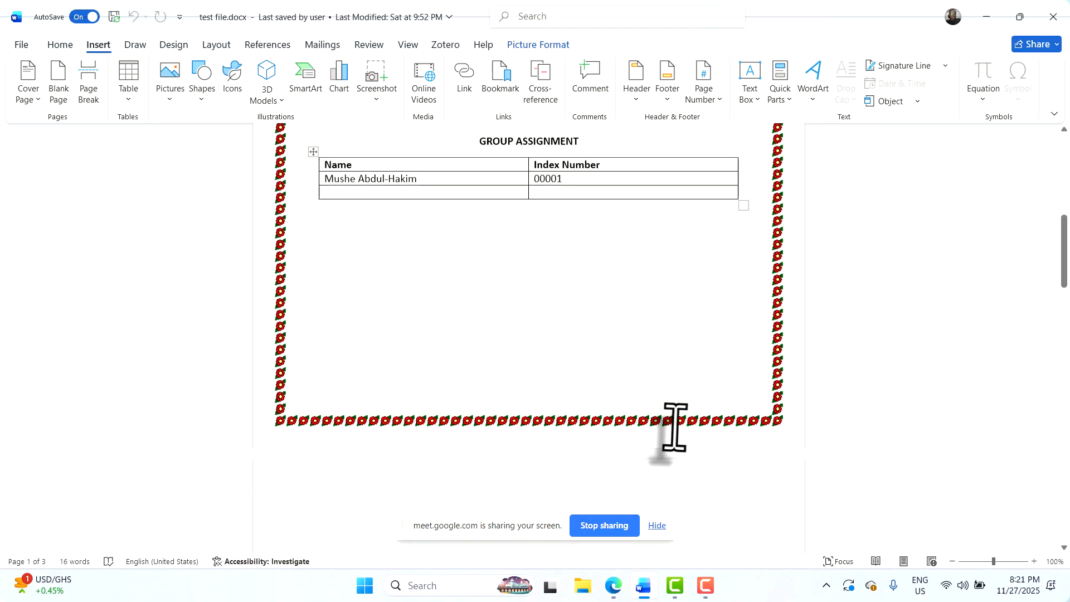
scroll(554, 418, down, 6)
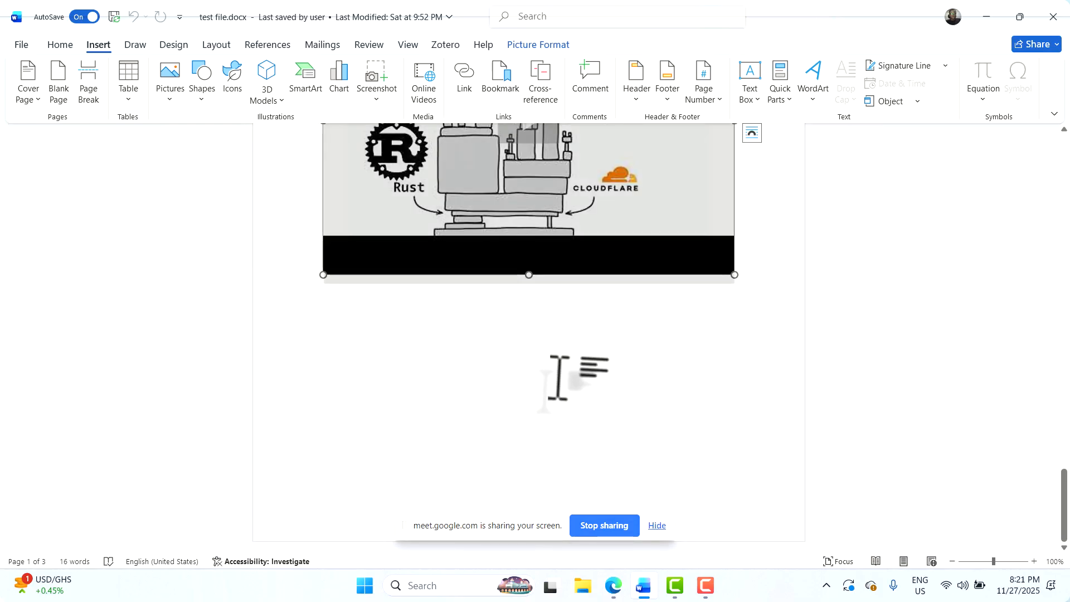
click(730, 390)
scroll(729, 393, down, 3)
scroll(669, 405, down, 1)
click(436, 354)
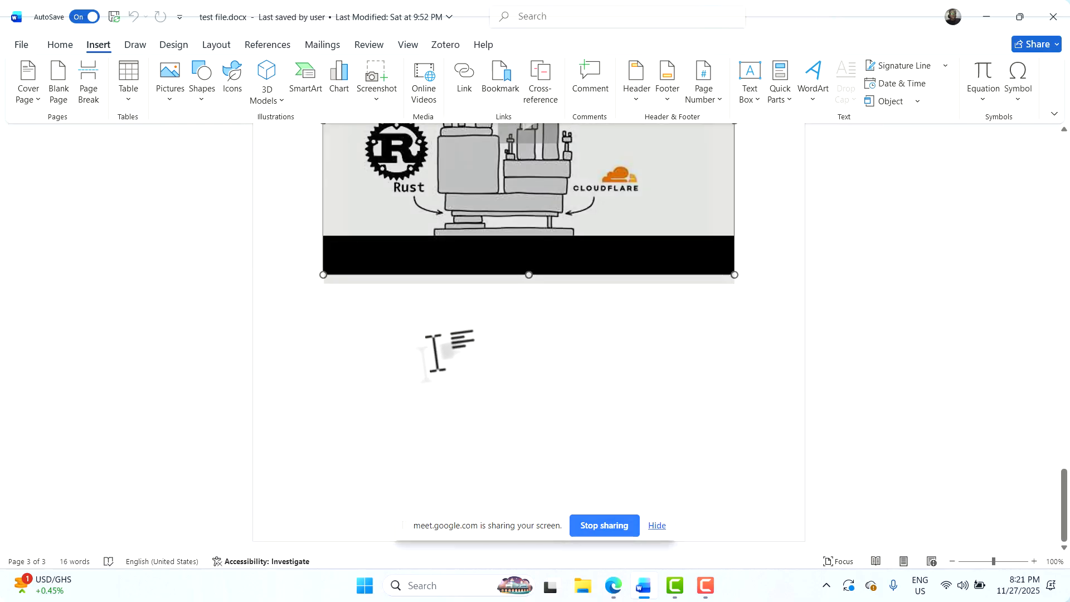
click(436, 354)
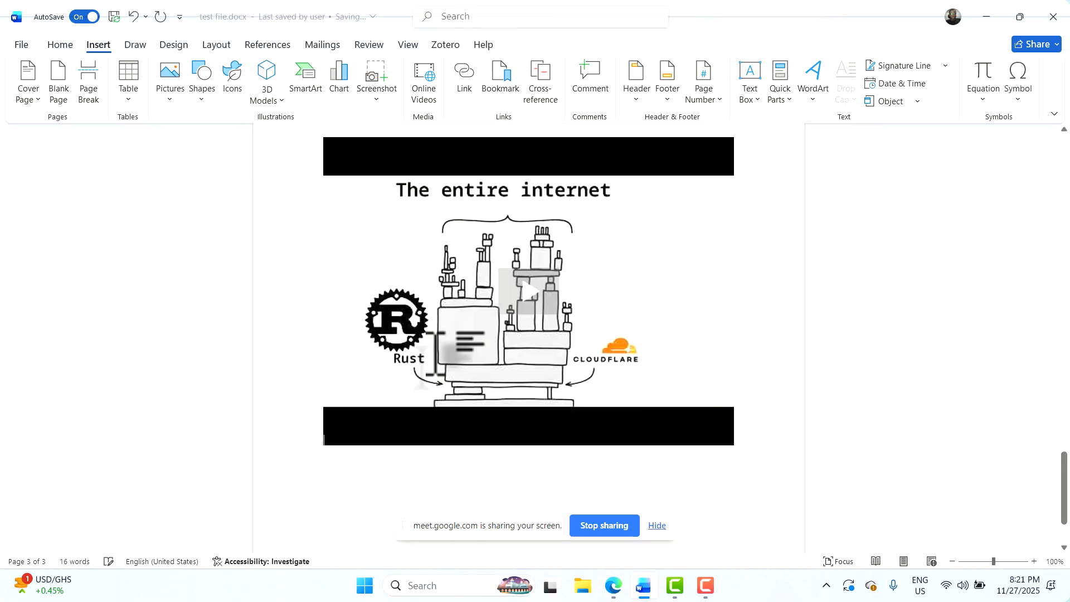
scroll(436, 354, down, 3)
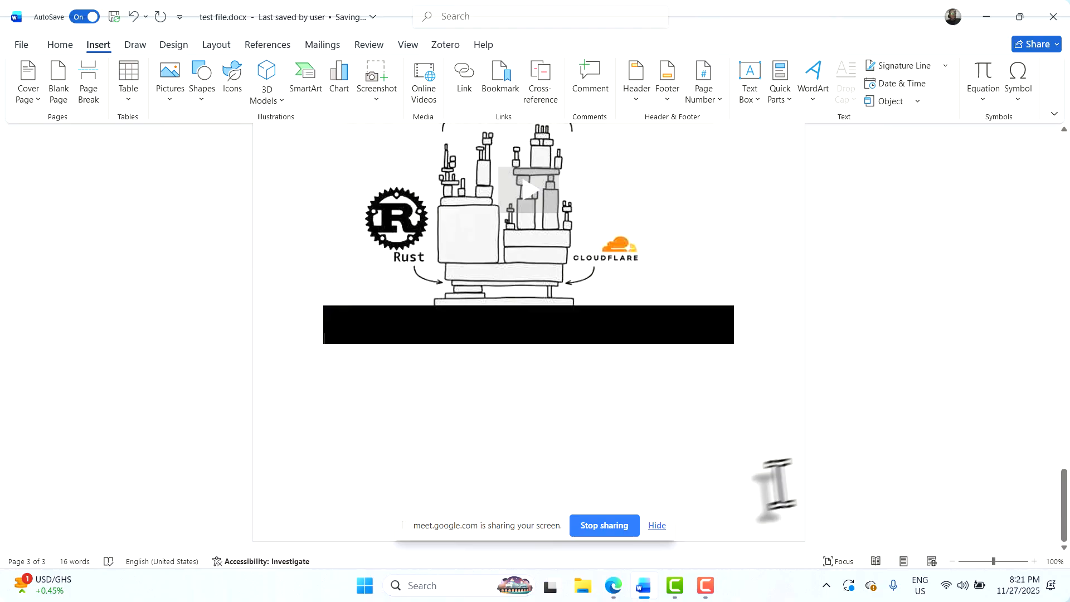
mouse_move(613, 588)
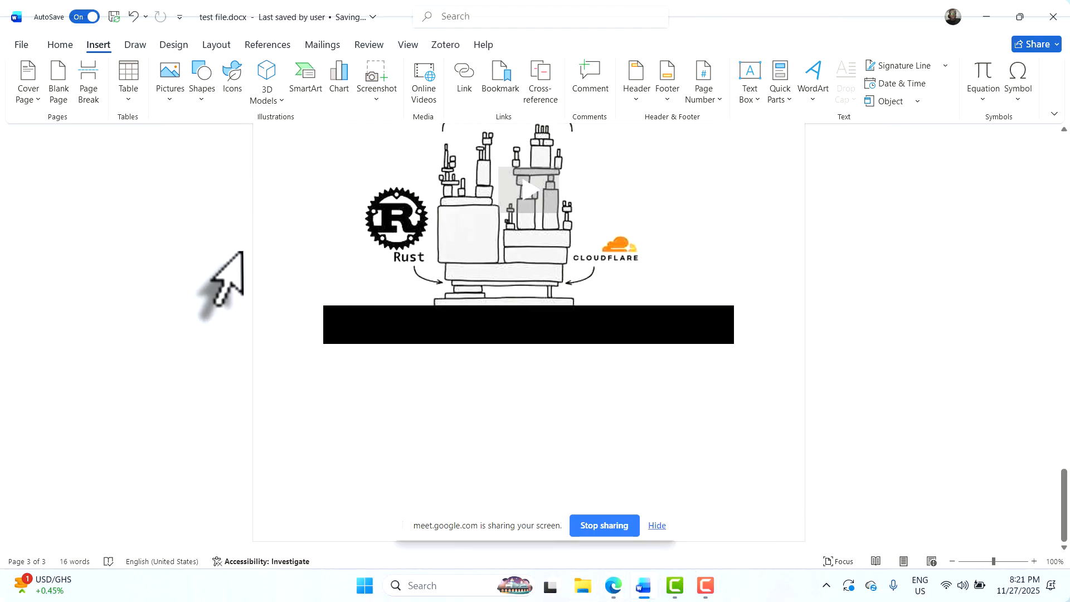
click(478, 461)
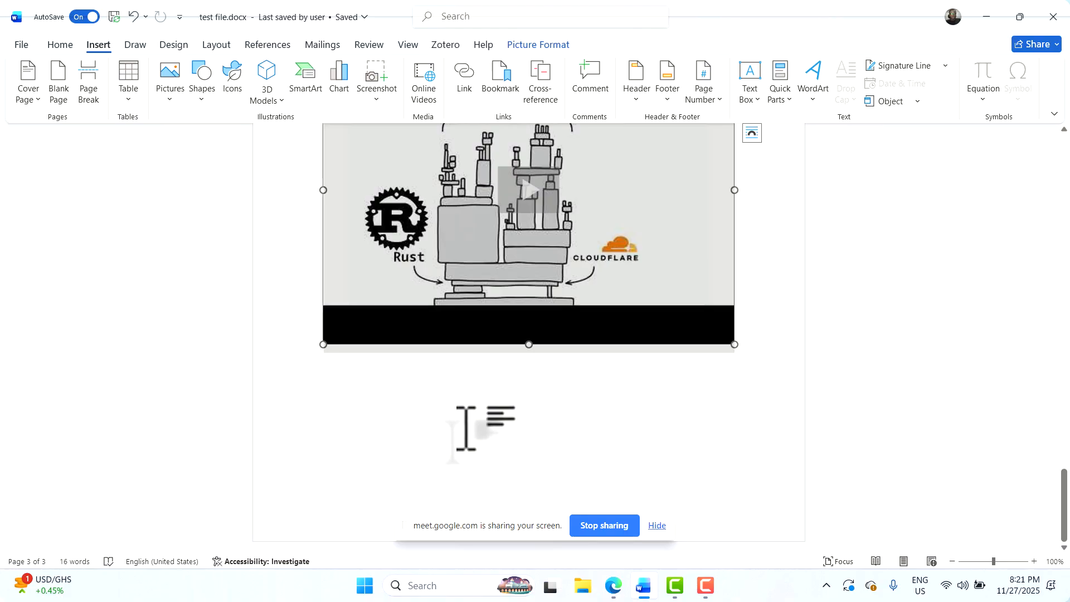
key(Return)
key(Return)
key(Return)
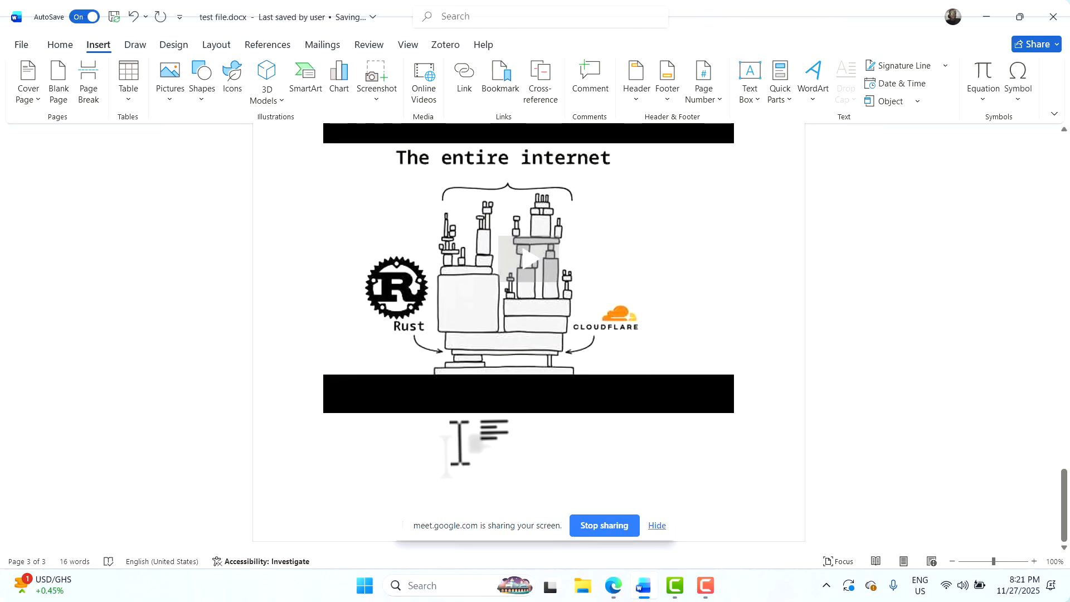
Insert a blank page before the video picture so it moves to the following page
click(672, 405)
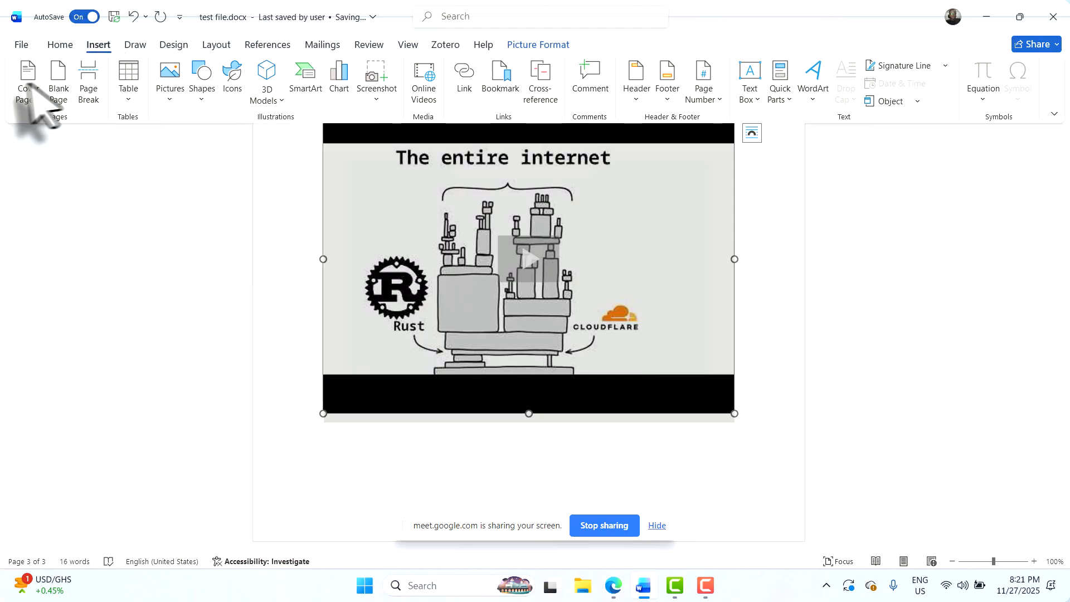
click(59, 84)
scroll(440, 270, down, 8)
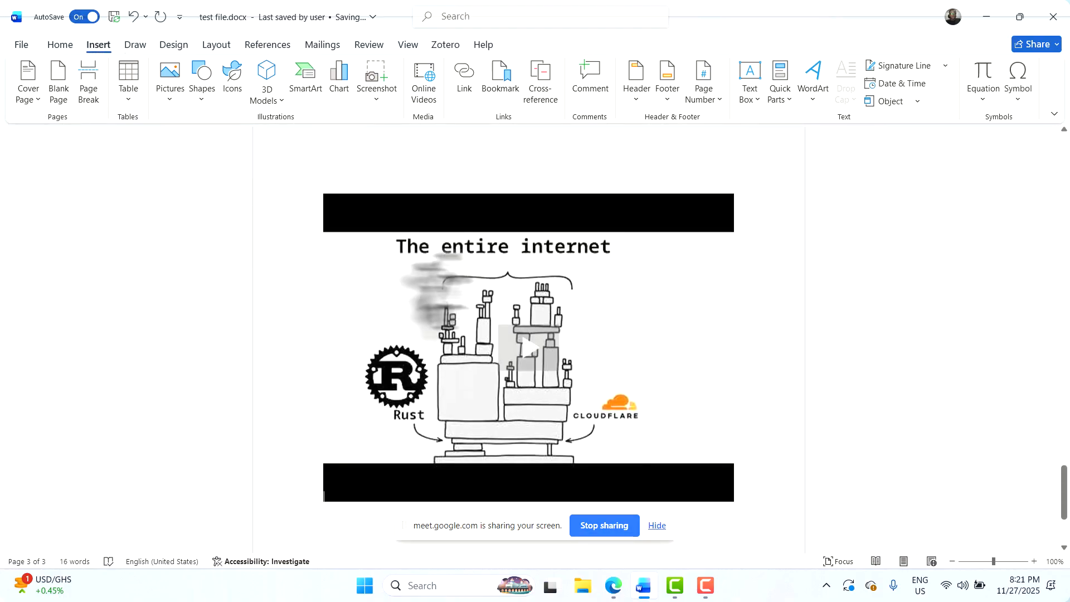
scroll(458, 272, up, 10)
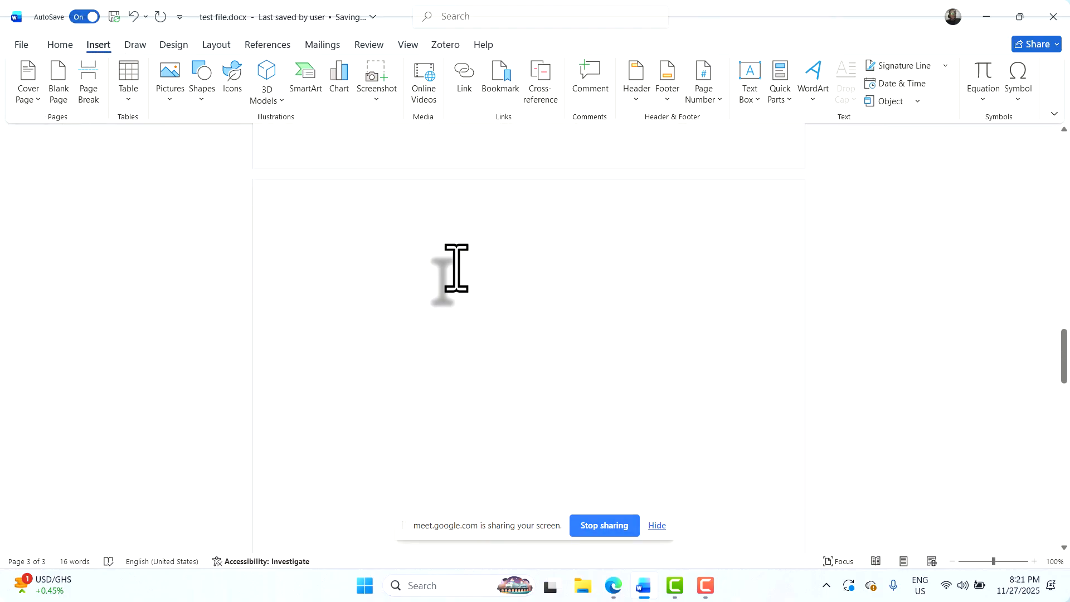
scroll(455, 268, up, 3)
Hide the screen-sharing notice bar over the Word document
scroll(425, 282, down, 2)
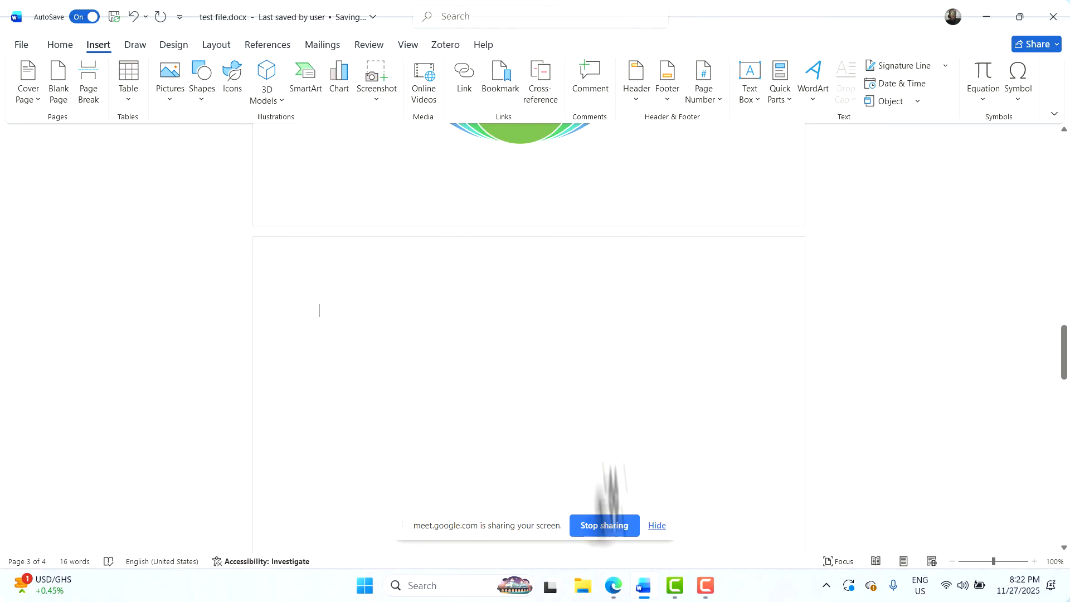
click(657, 526)
scroll(558, 457, down, 1)
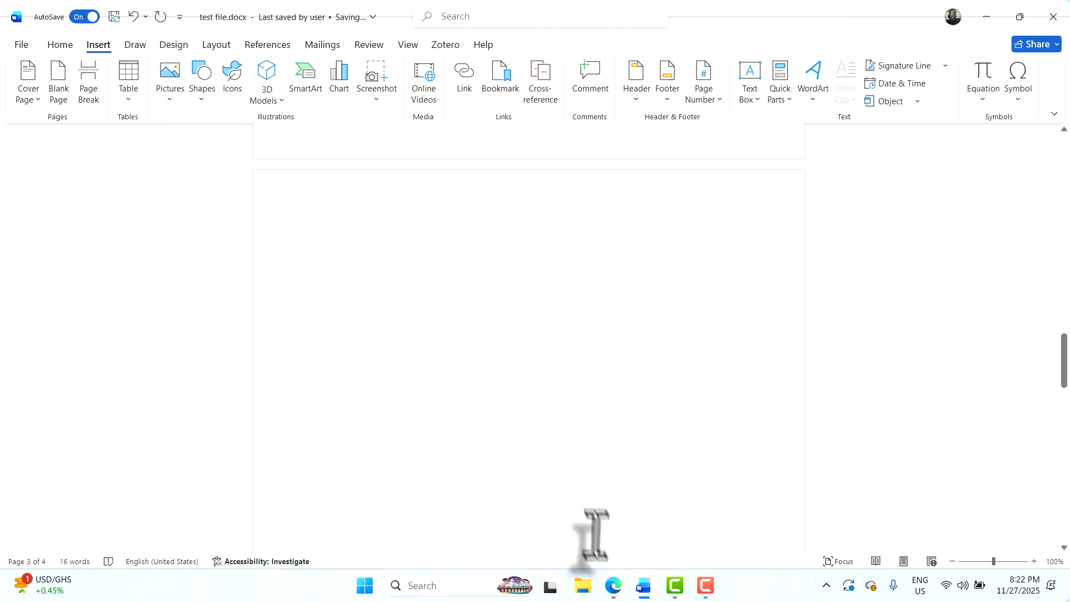
Bring the Meet window forward, add a new browser tab, and close the YouTube tab
mouse_move(617, 592)
click(526, 512)
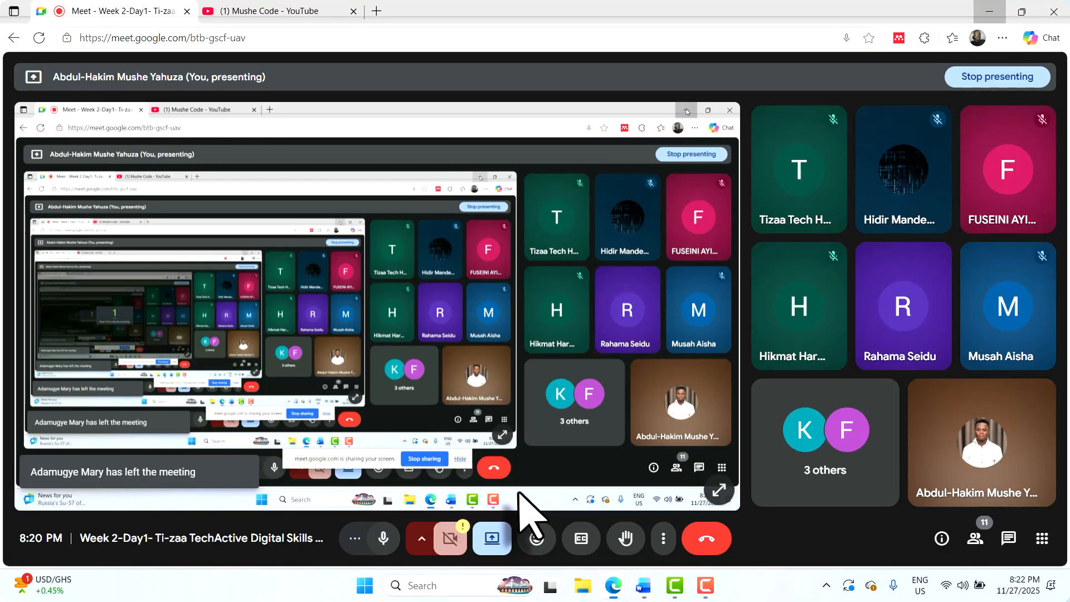
click(377, 10)
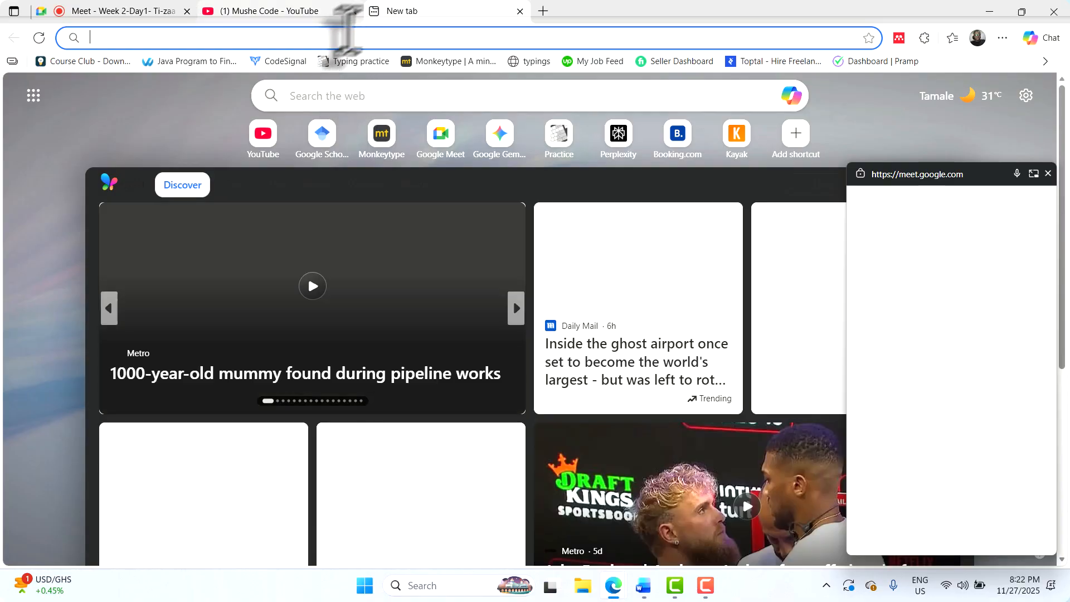
click(353, 11)
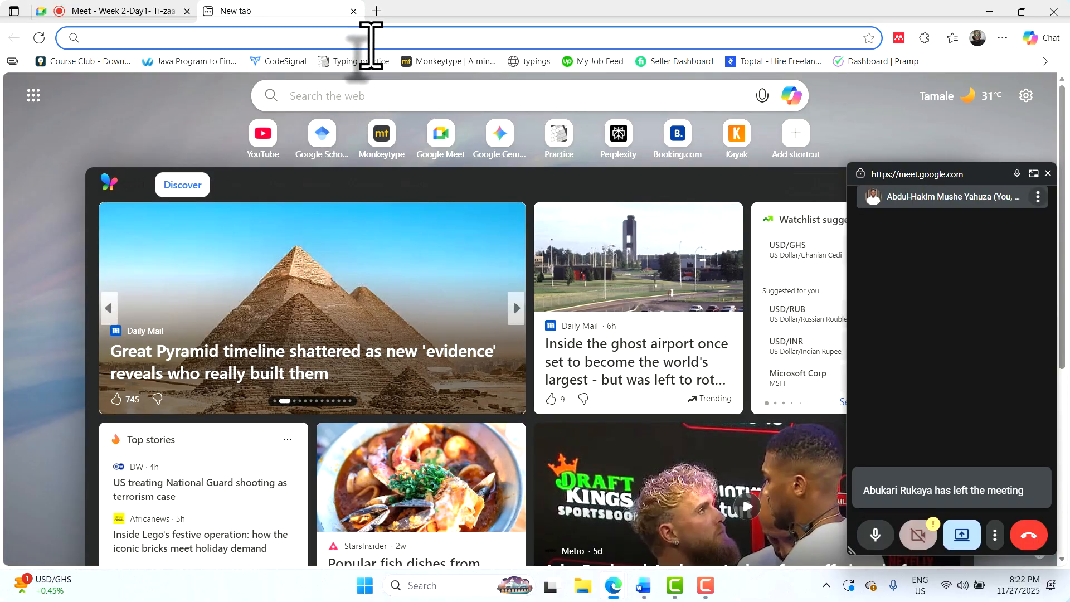
Search Bing for 'watermark documents'
text(copyrigh)
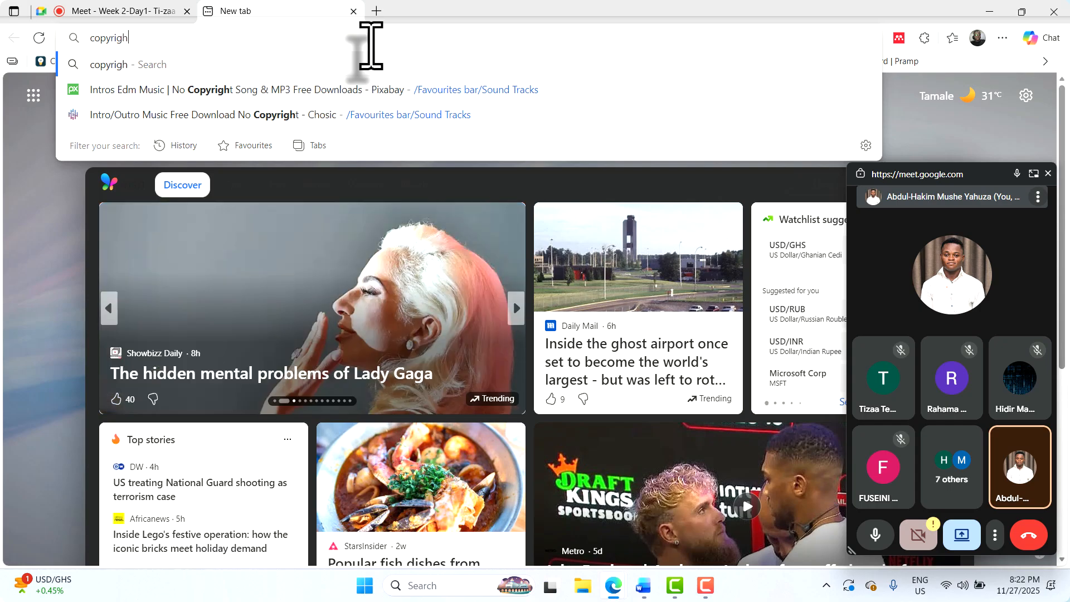
key(ctrl+a)
text(wate)
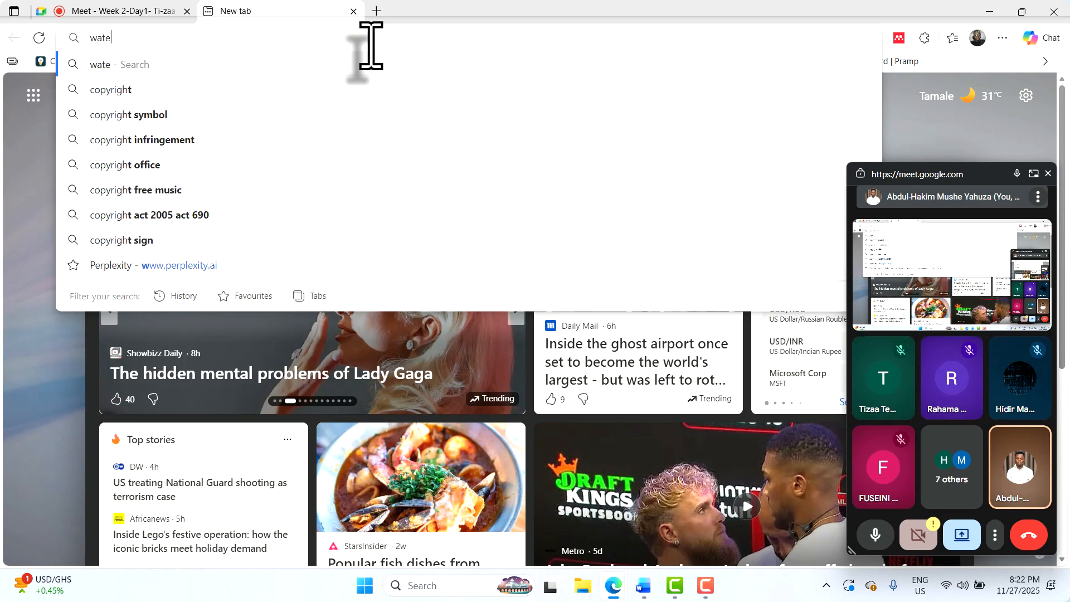
text(rmark doc)
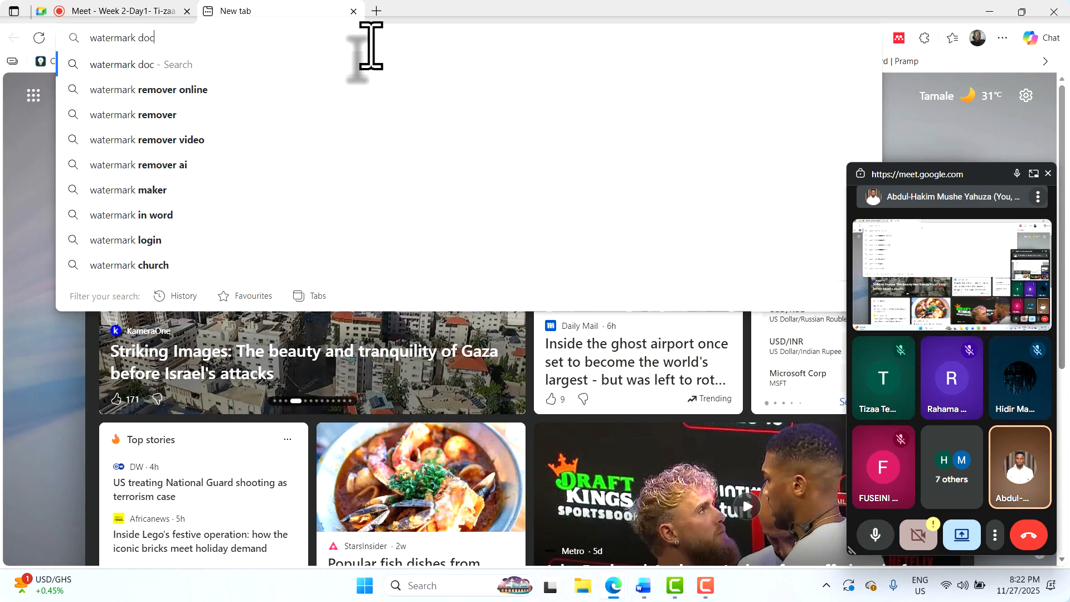
text(uments)
key(Return)
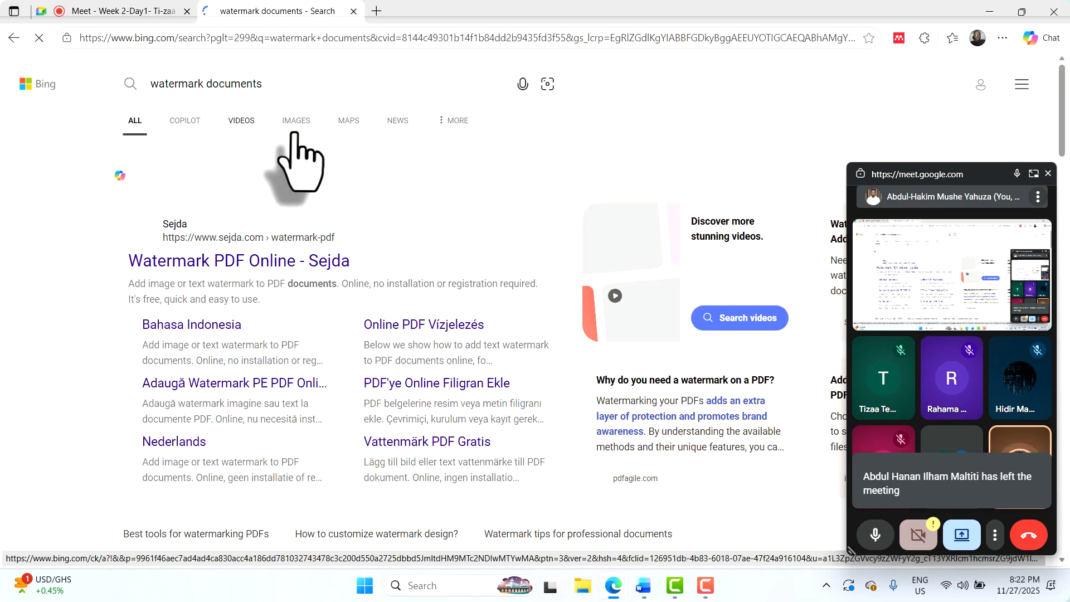
Show Bing image results for watermark documents and browse the thumbnails
click(427, 204)
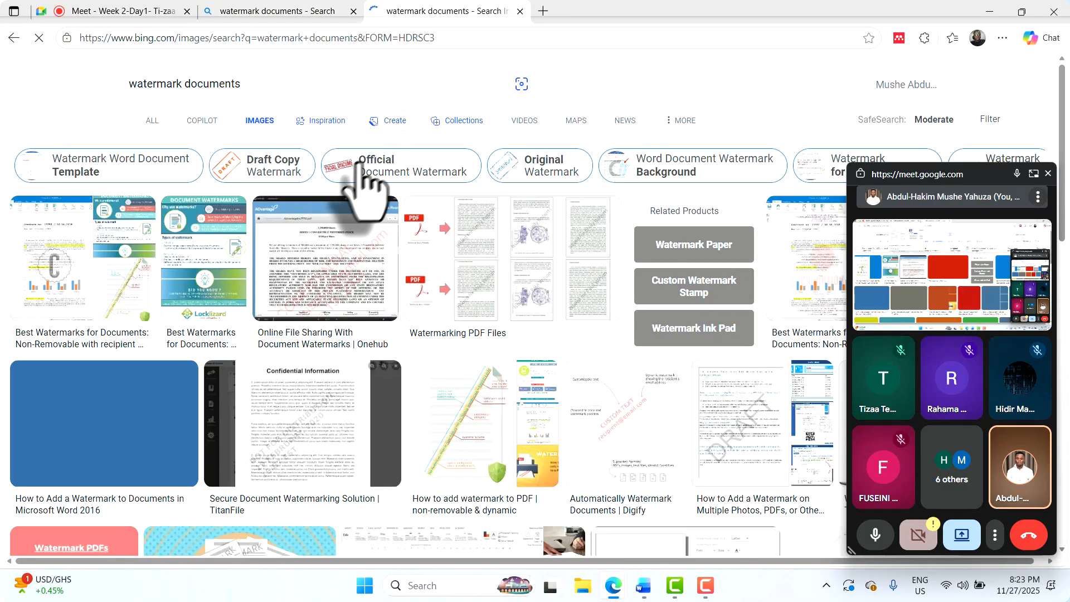
scroll(379, 193, down, 2)
scroll(430, 251, down, 5)
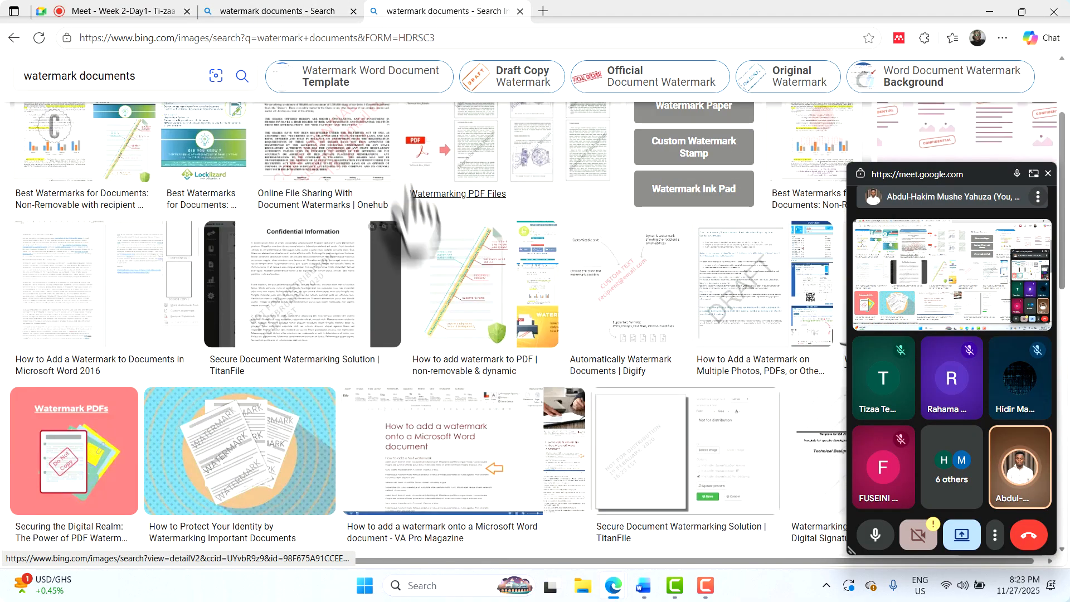
scroll(533, 288, up, 3)
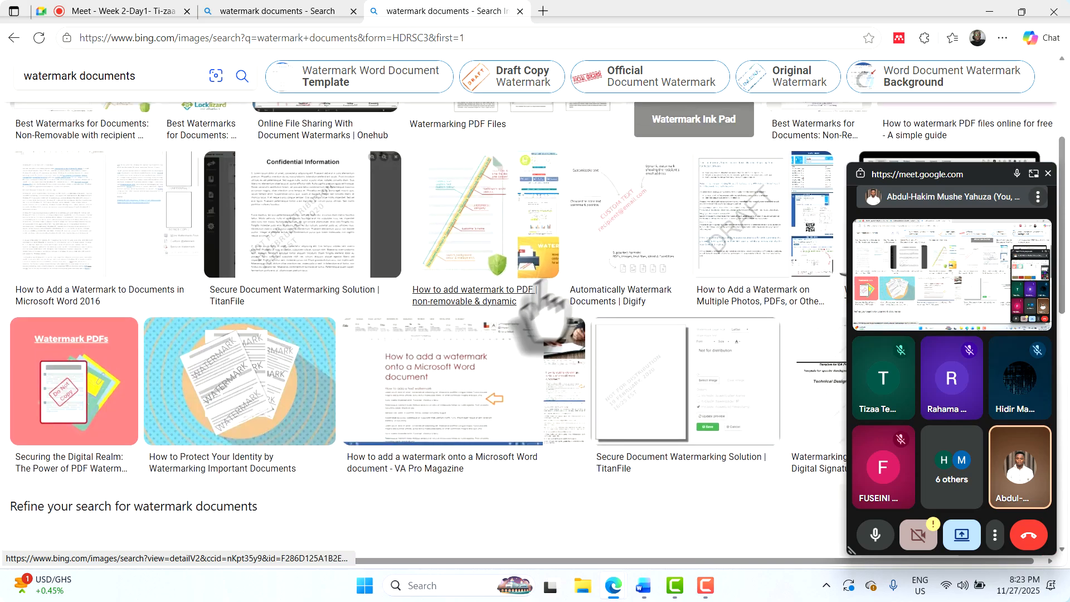
mouse_move(748, 223)
mouse_down()
mouse_move(703, 239)
mouse_move(735, 230)
mouse_up()
scroll(613, 307, up, 2)
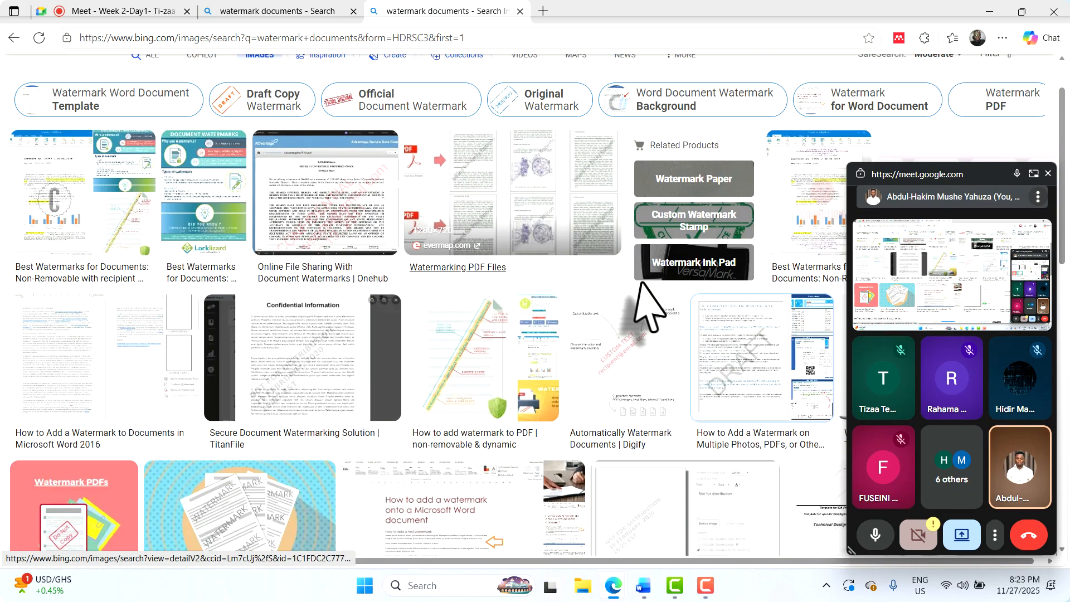
scroll(663, 385, up, 1)
scroll(669, 385, down, 7)
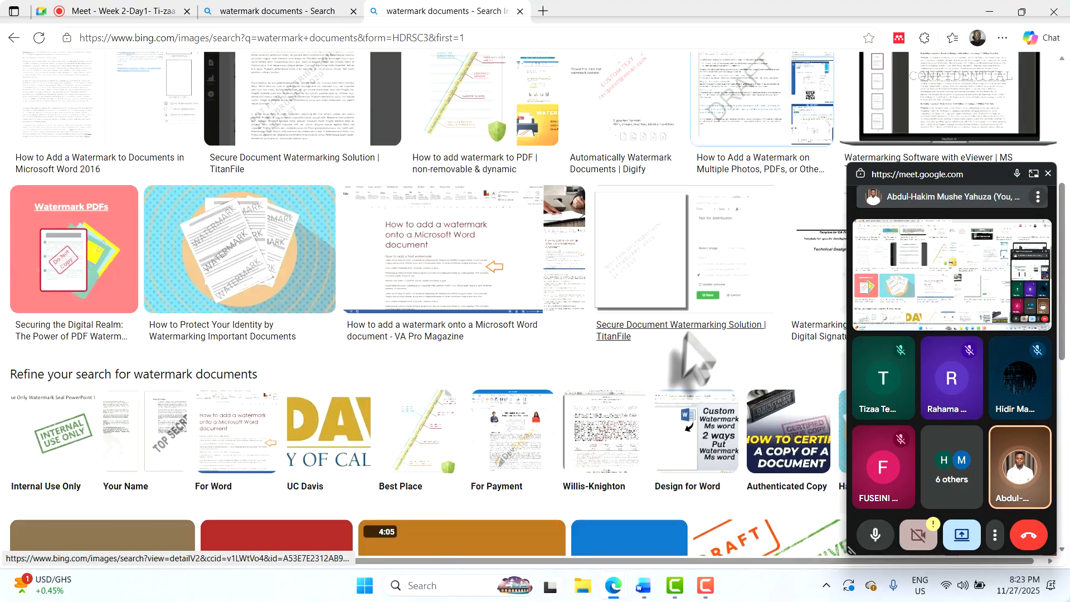
scroll(719, 217, up, 4)
View the multiple-files watermark example image, then close the viewer and the image results
click(750, 226)
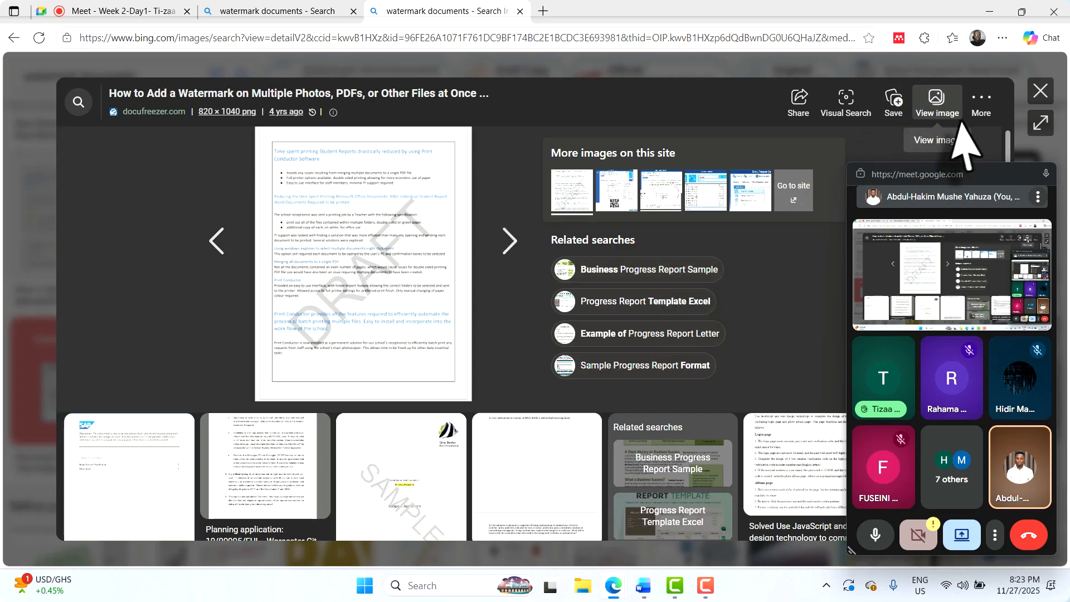
click(1043, 92)
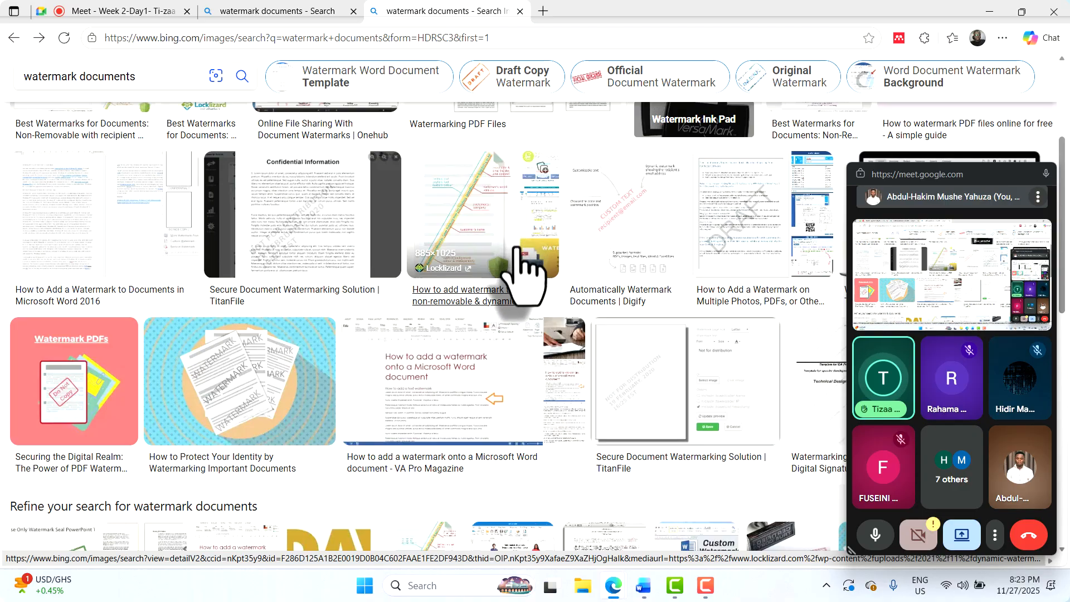
scroll(518, 267, down, 5)
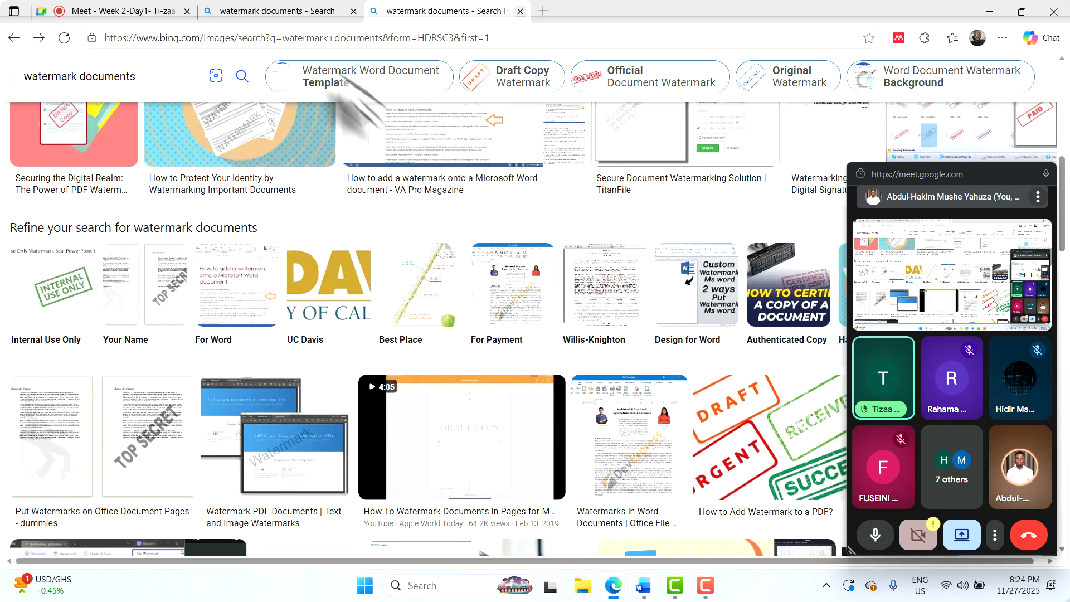
key(ctrl+w)
key(ctrl+w)
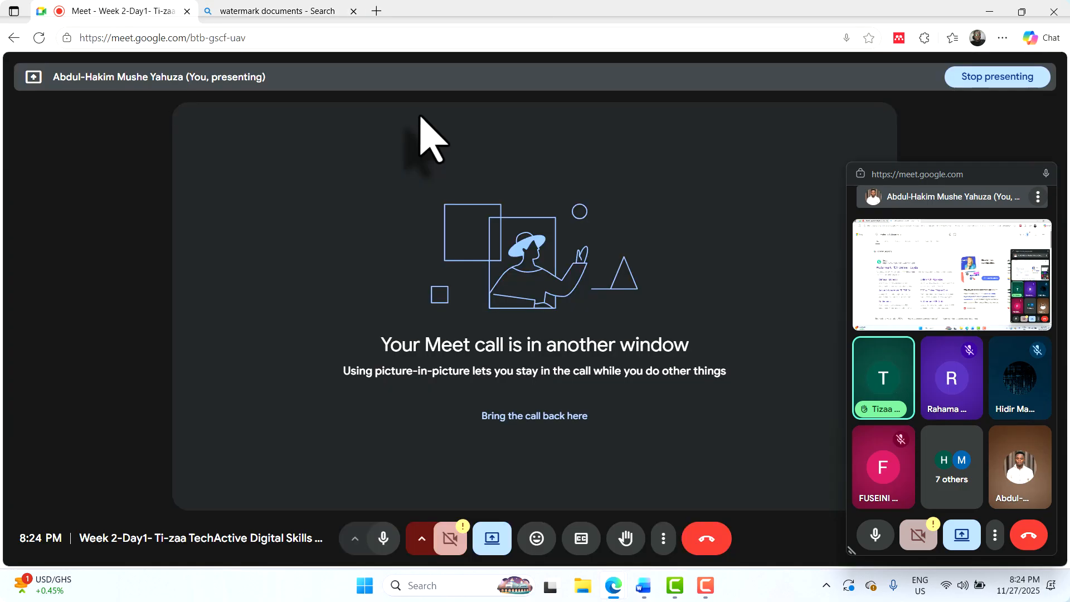
Return the Meet call to the main view, then bring test file.docx in Word to the front
click(544, 415)
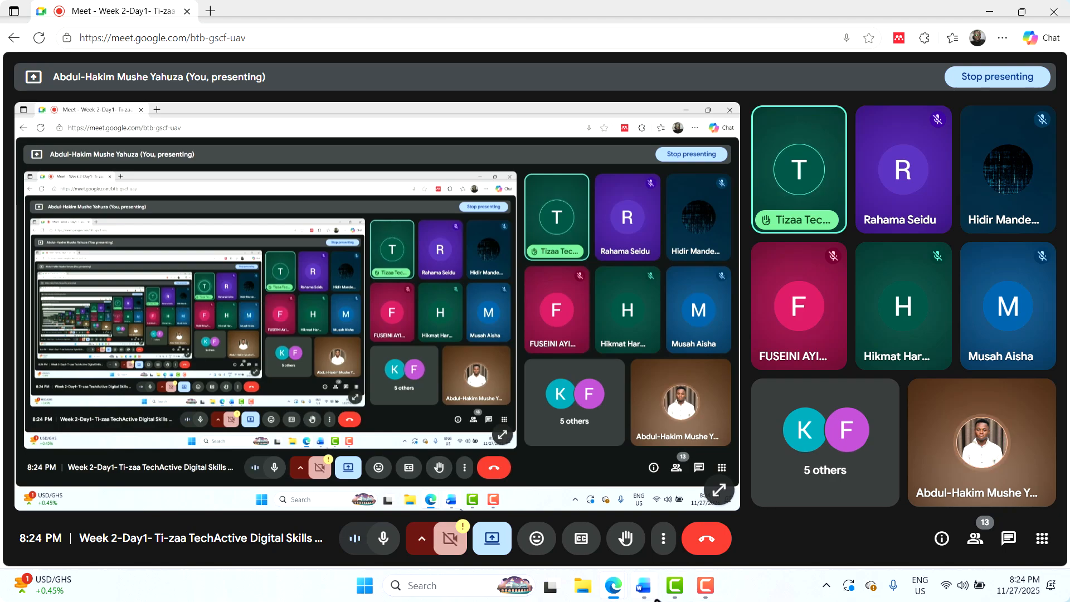
click(645, 587)
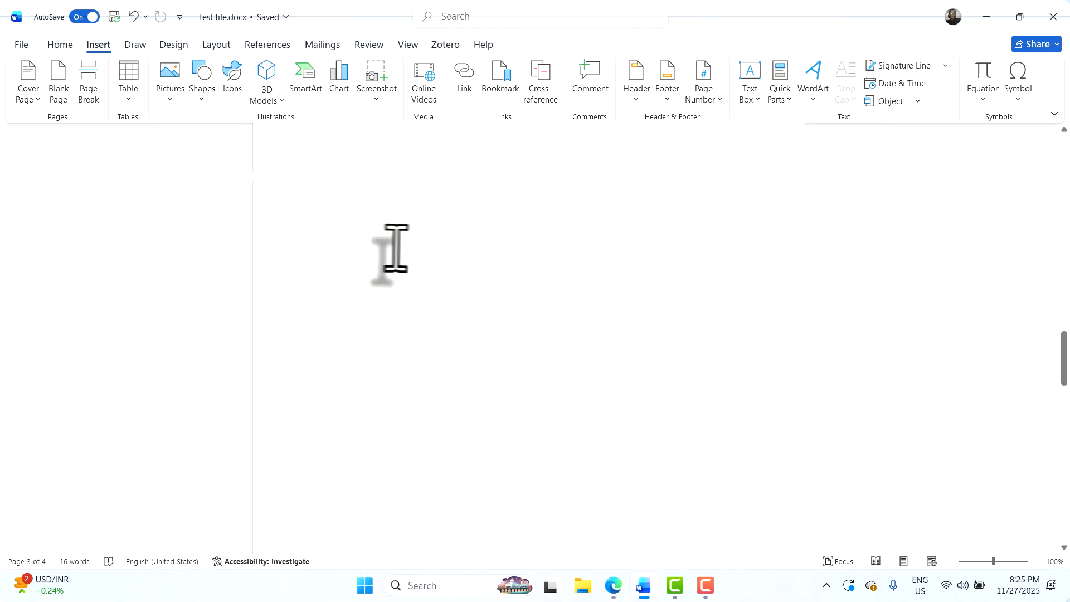
Scroll back up to the bordered cover page and show the Design ribbon's page options
scroll(392, 249, up, 5)
scroll(393, 248, up, 10)
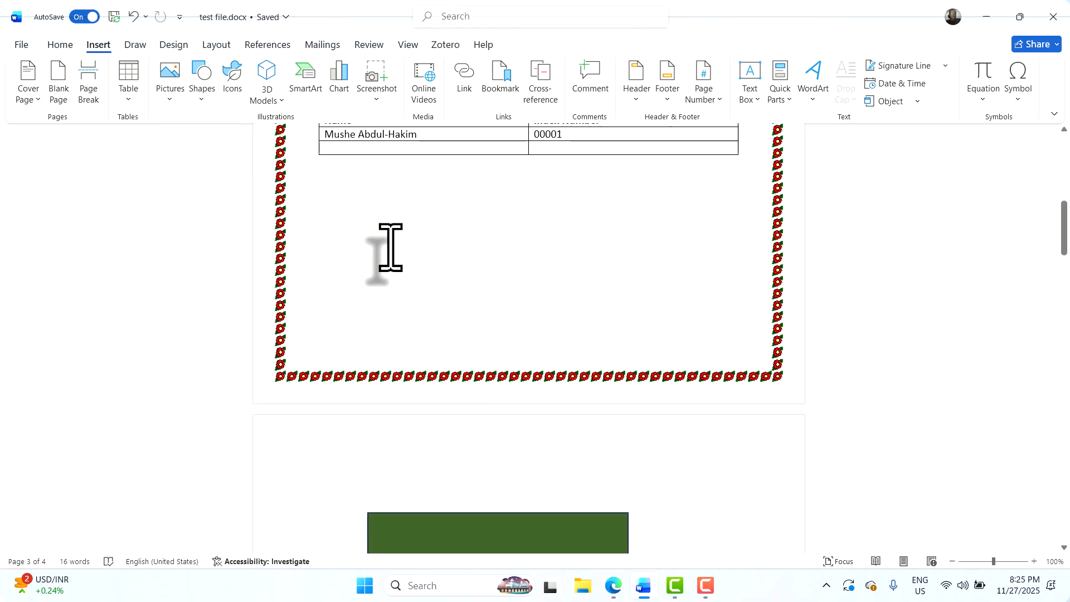
scroll(402, 248, up, 6)
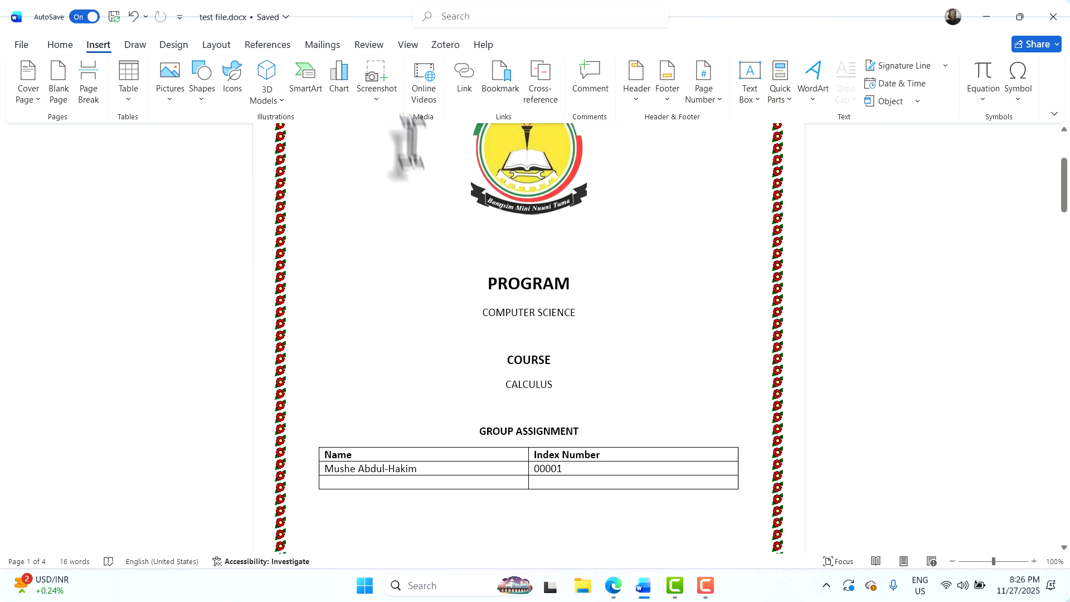
click(172, 47)
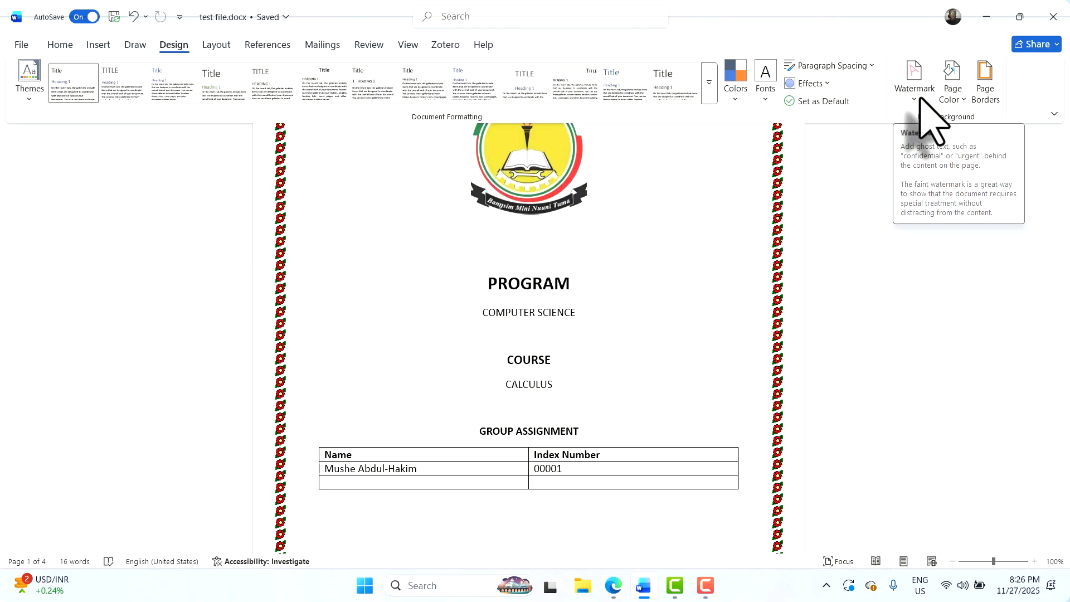
Apply the CONFIDENTIAL 1 preset from the Watermark gallery, choosing it a second time
click(915, 84)
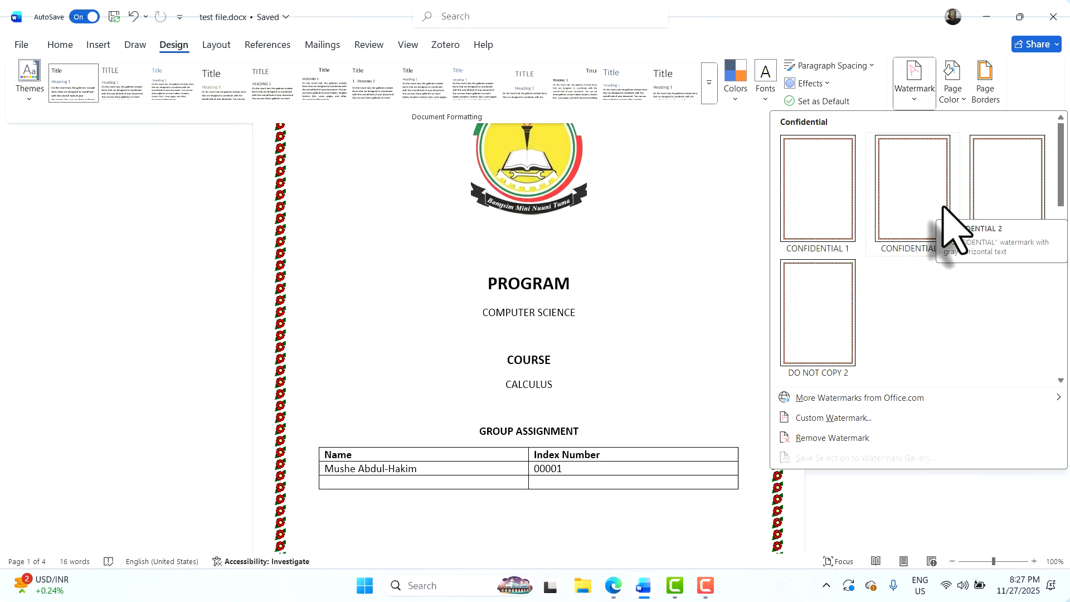
scroll(937, 312, down, 3)
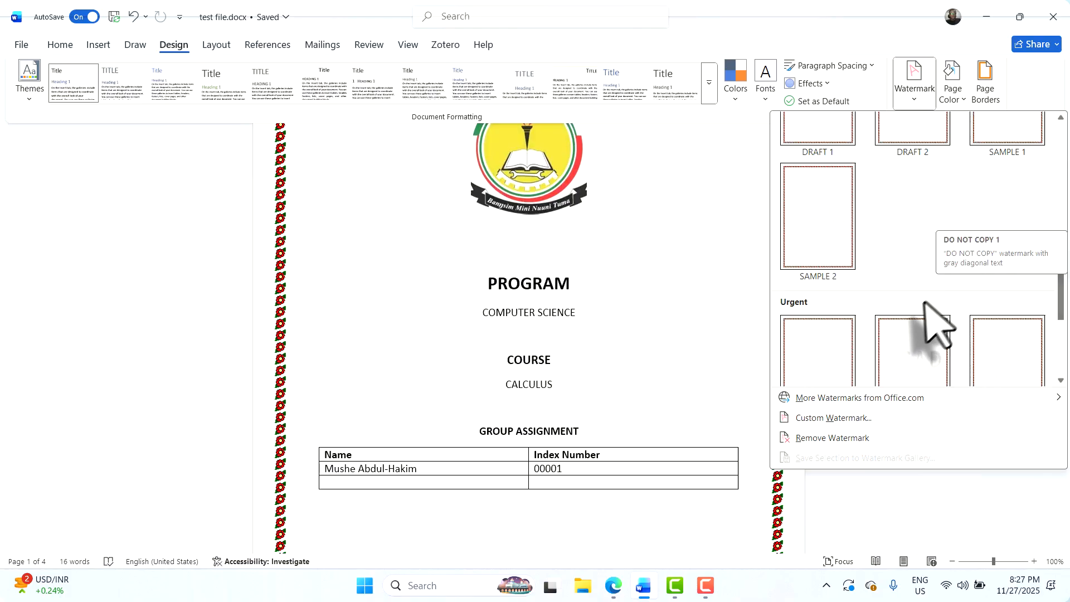
scroll(848, 275, down, 3)
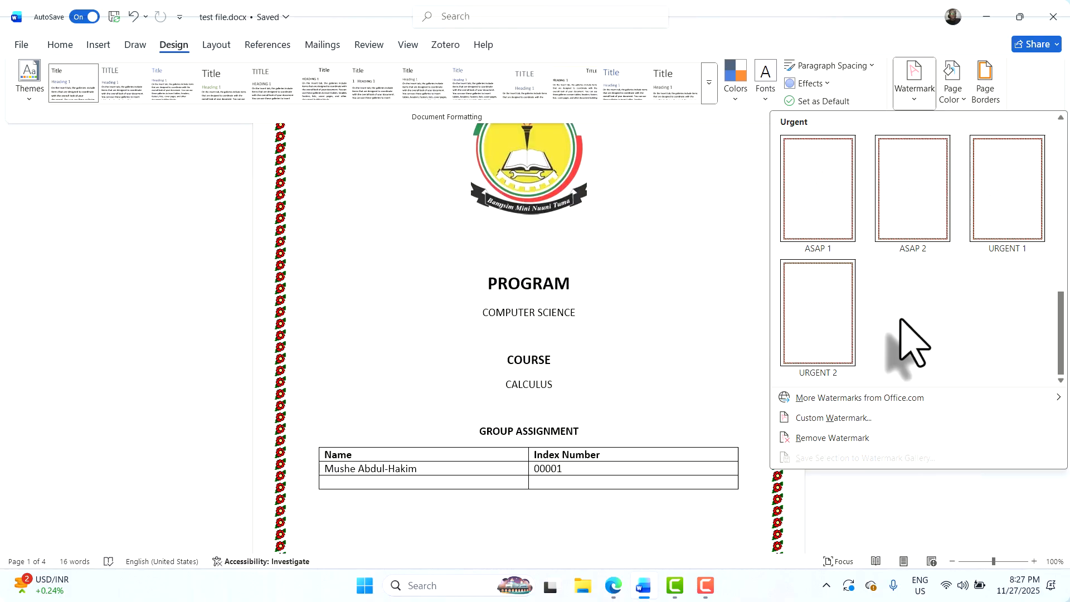
scroll(906, 340, up, 5)
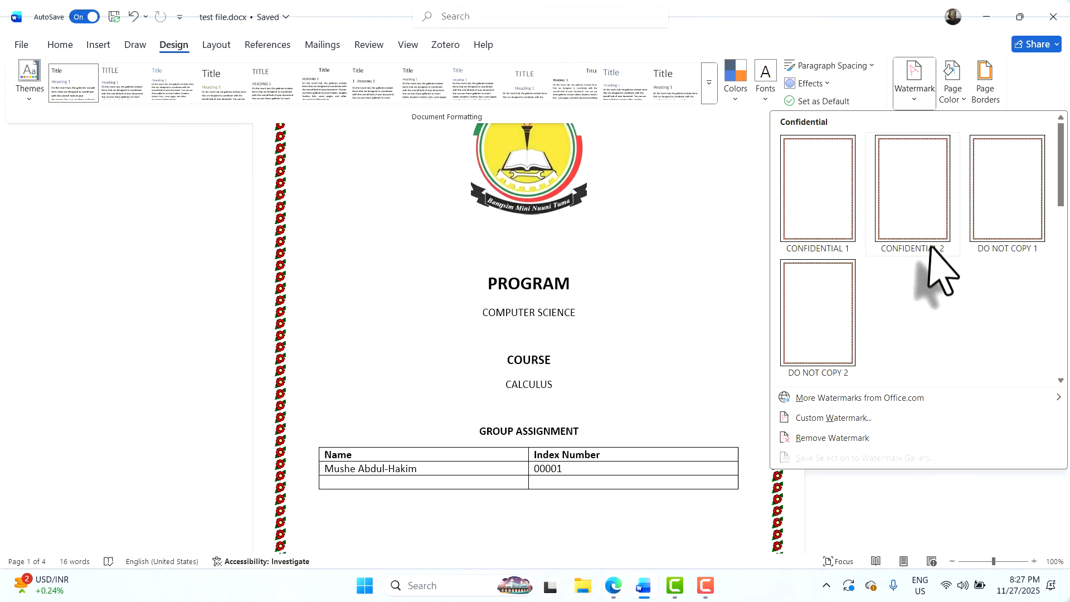
click(822, 201)
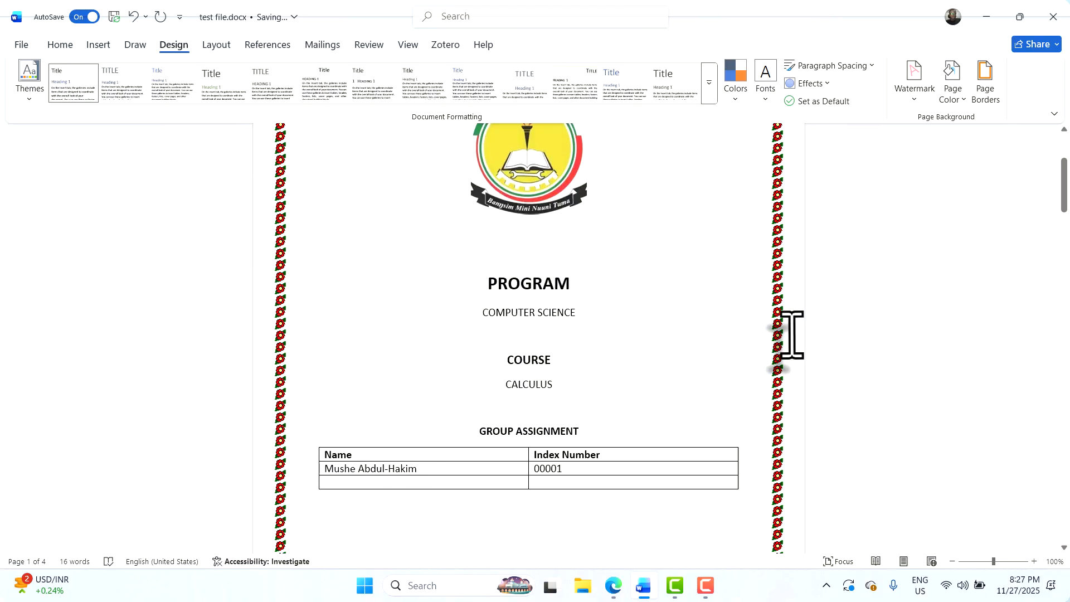
click(915, 95)
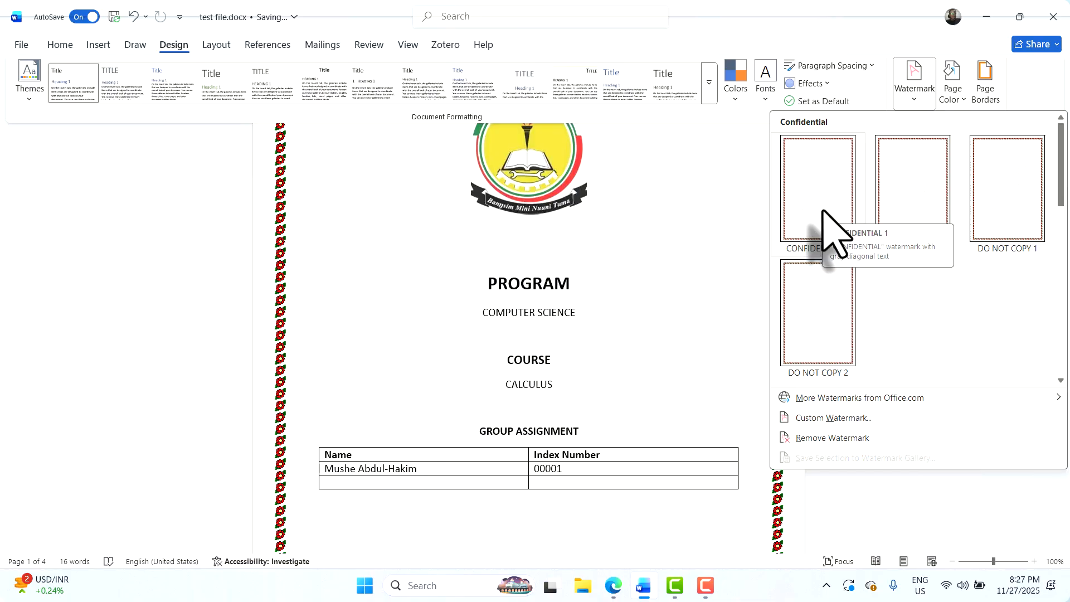
click(828, 231)
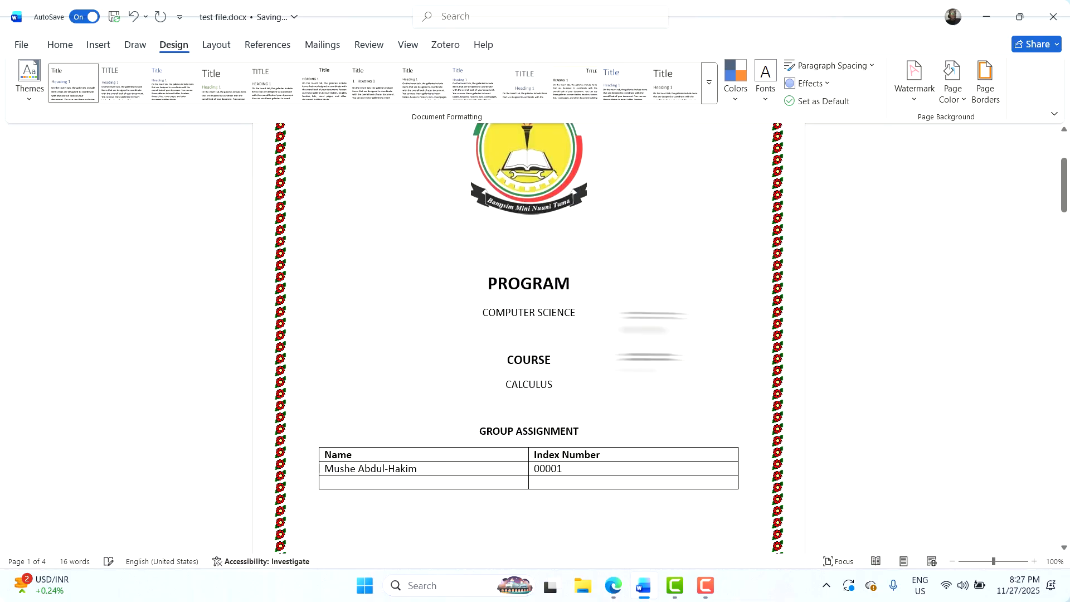
ctrl+scroll(645, 337, up, 1)
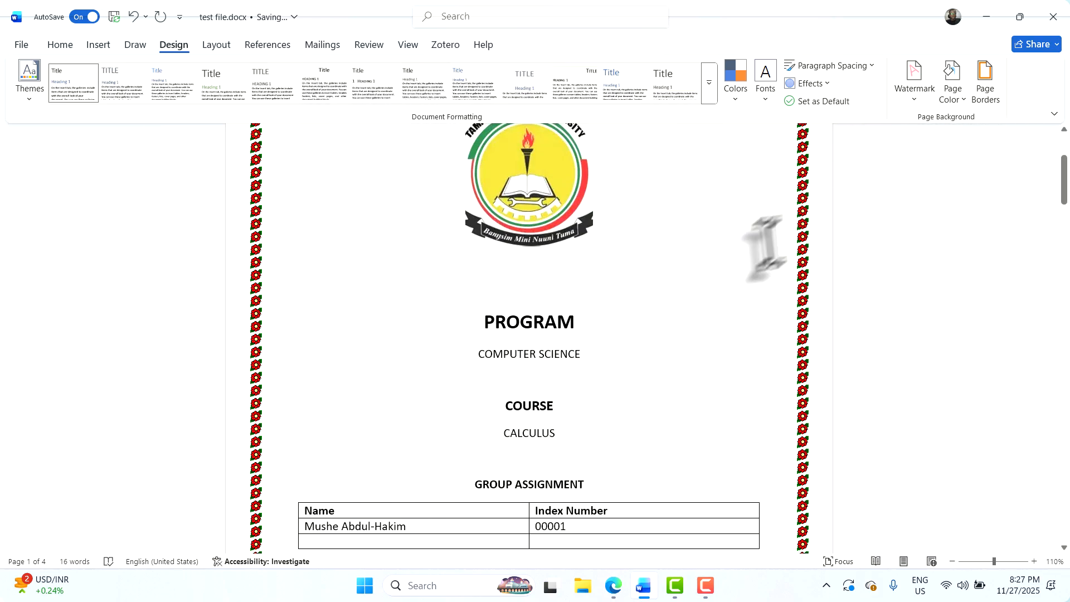
ctrl+scroll(619, 281, up, 4)
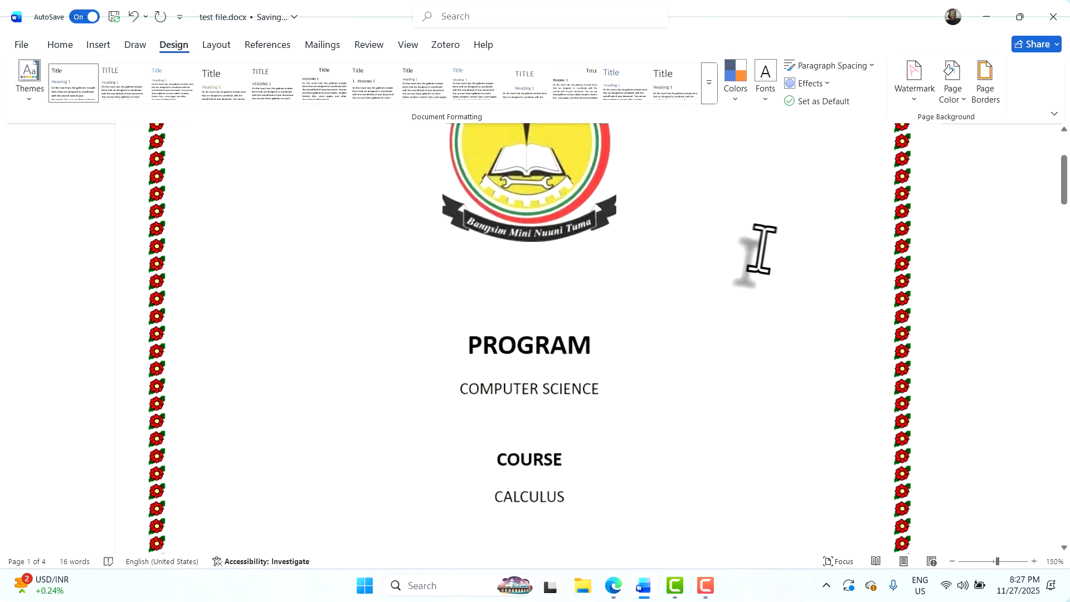
ctrl+scroll(711, 306, up, 6)
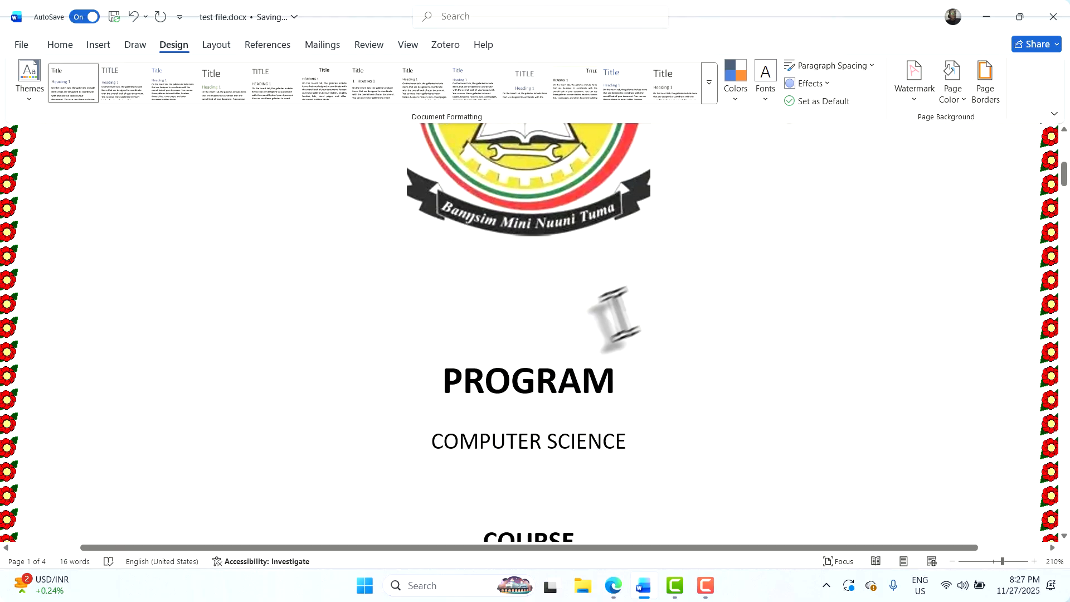
scroll(602, 326, down, 2)
ctrl+scroll(602, 326, down, 4)
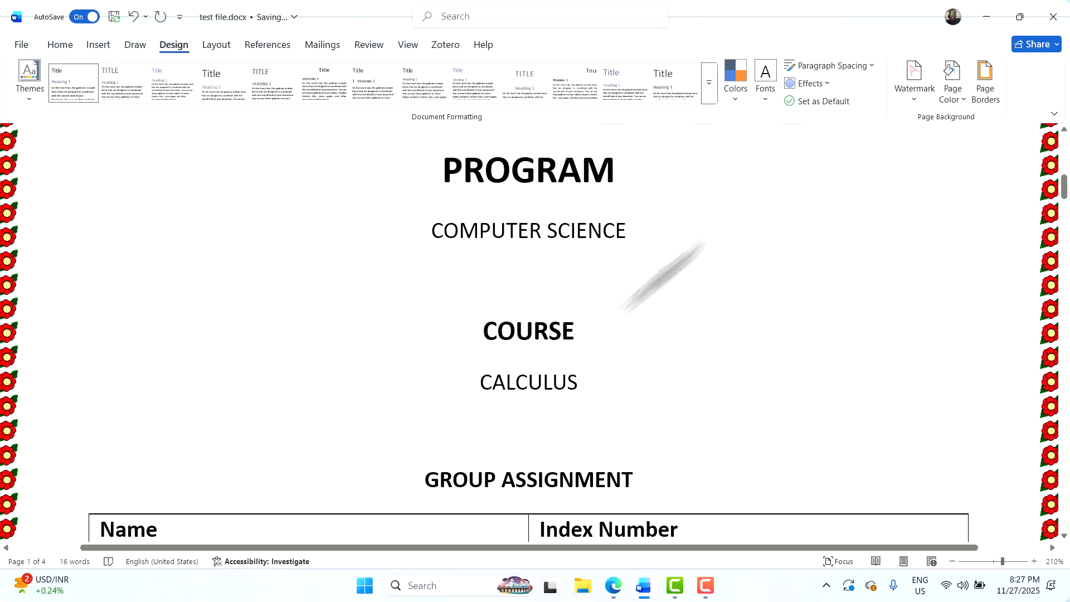
ctrl+scroll(540, 259, down, 3)
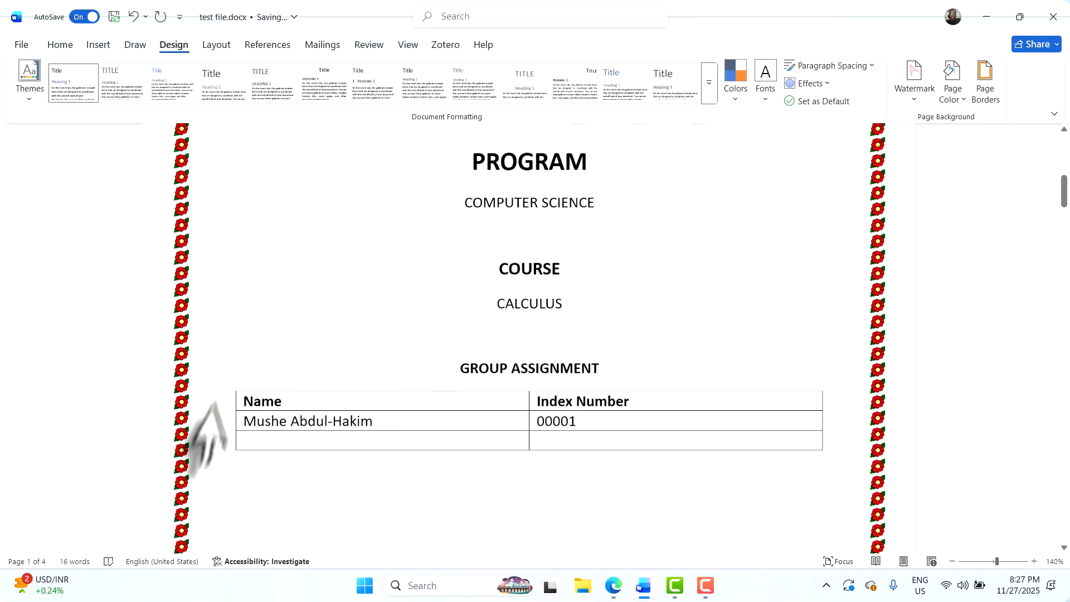
ctrl+scroll(514, 255, down, 2)
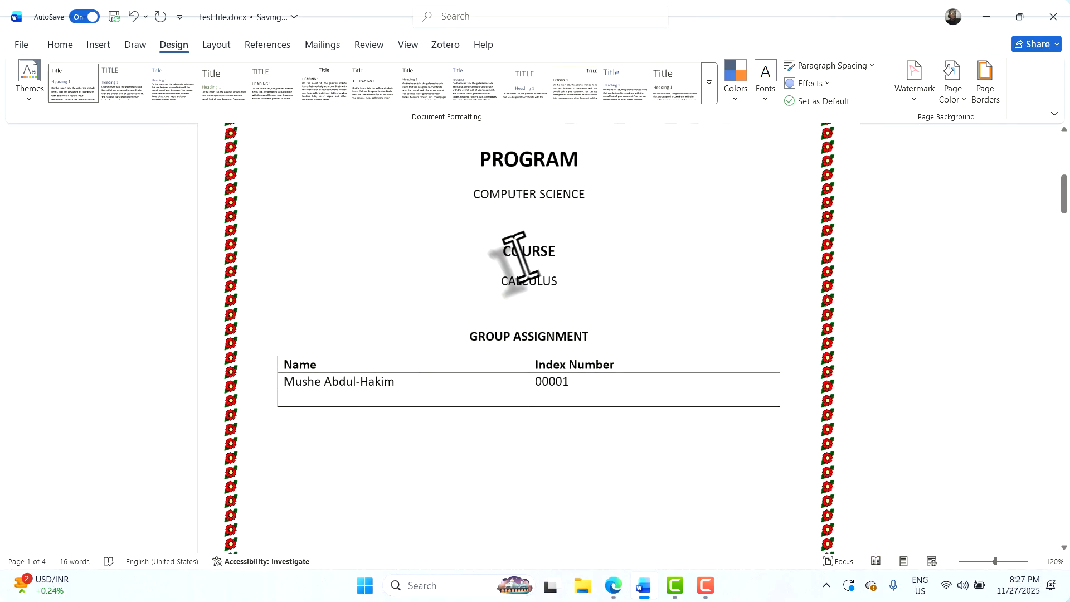
scroll(523, 256, up, 1)
scroll(724, 167, up, 2)
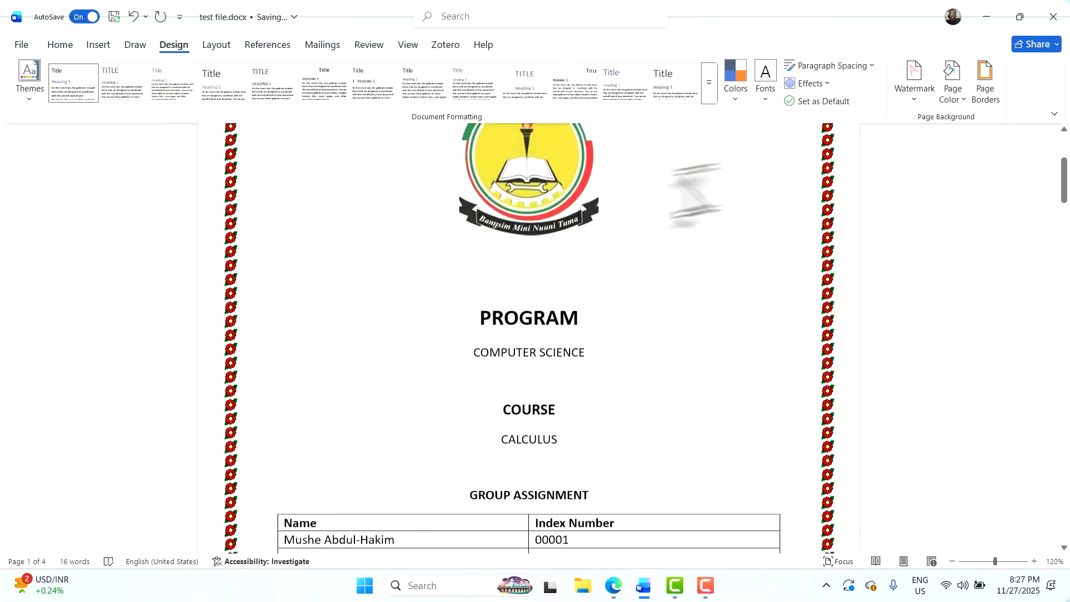
scroll(712, 231, down, 3)
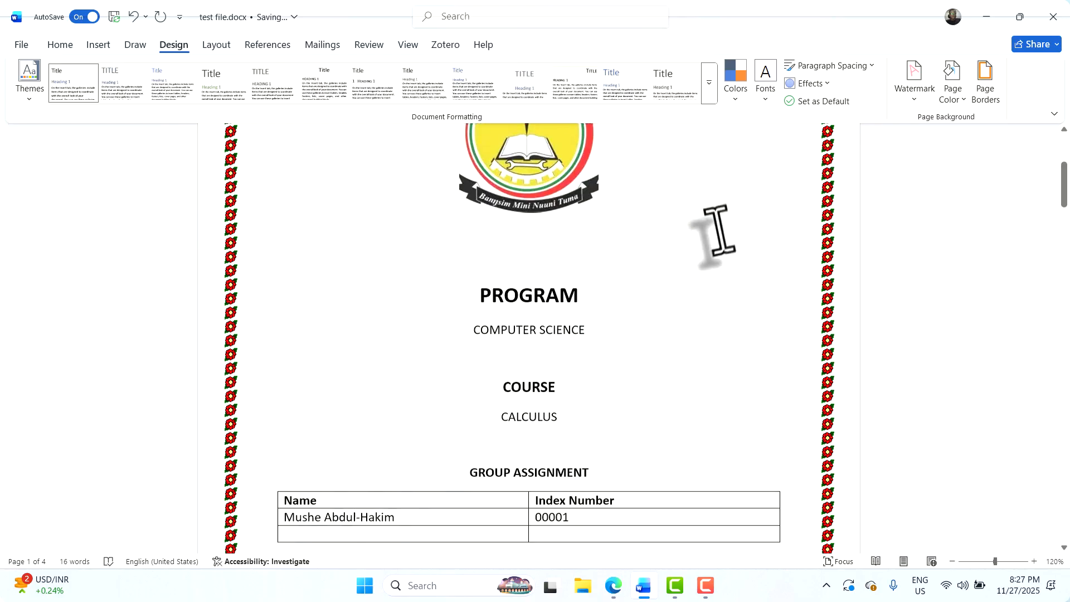
scroll(659, 266, down, 3)
scroll(655, 275, up, 5)
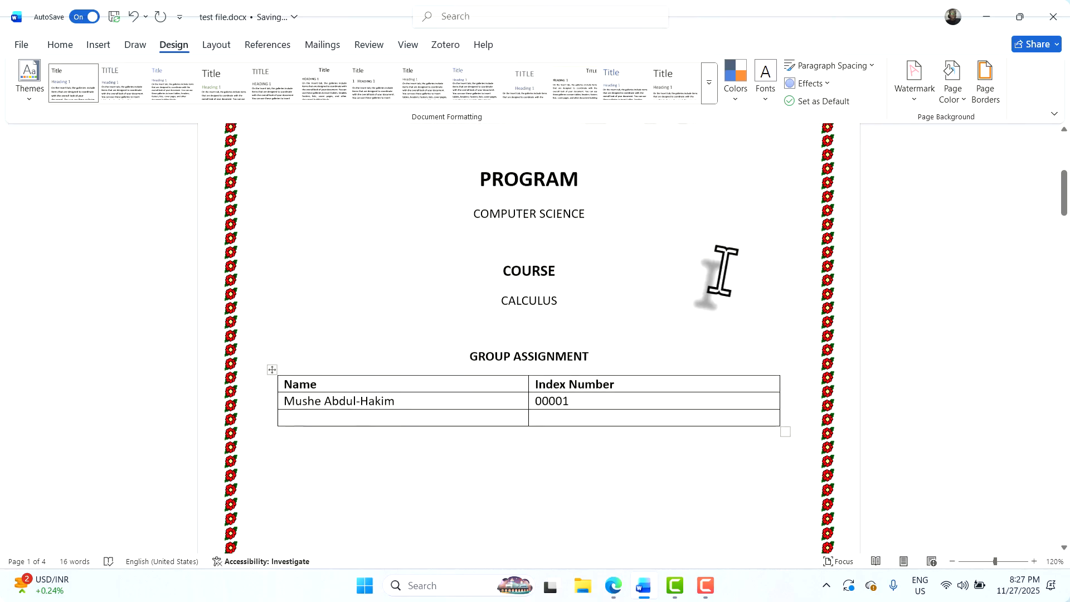
scroll(716, 290, down, 2)
scroll(709, 284, down, 10)
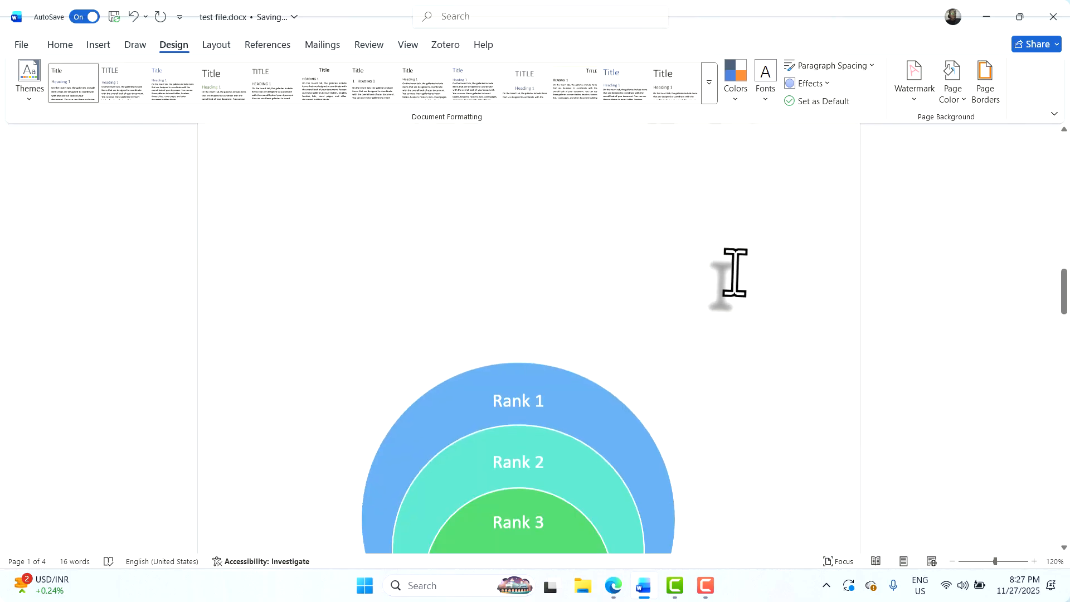
scroll(709, 256, down, 5)
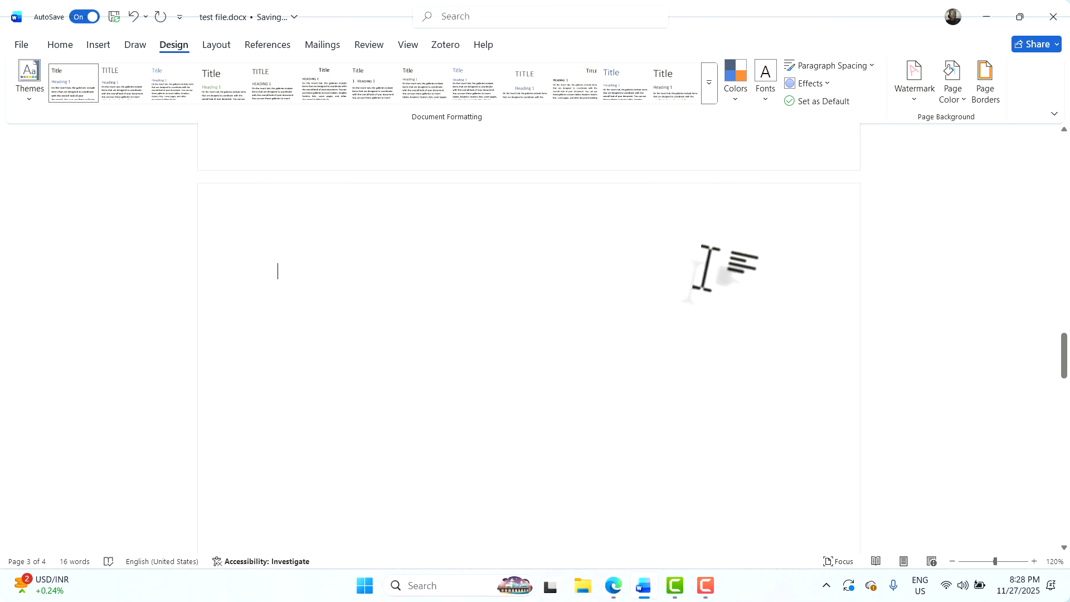
scroll(697, 262, up, 3)
scroll(529, 335, down, 5)
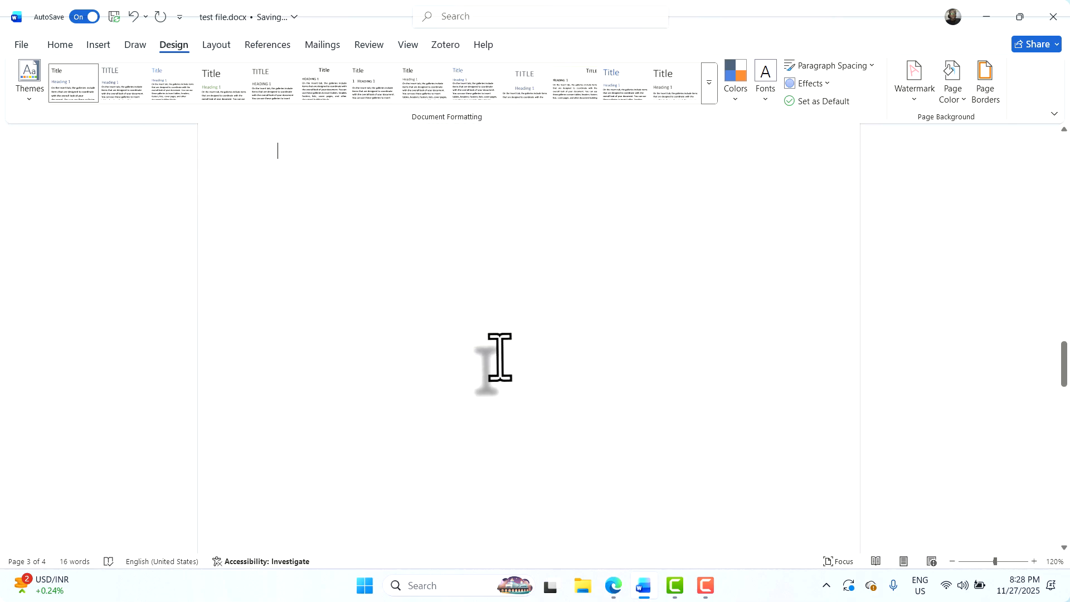
scroll(500, 358, up, 4)
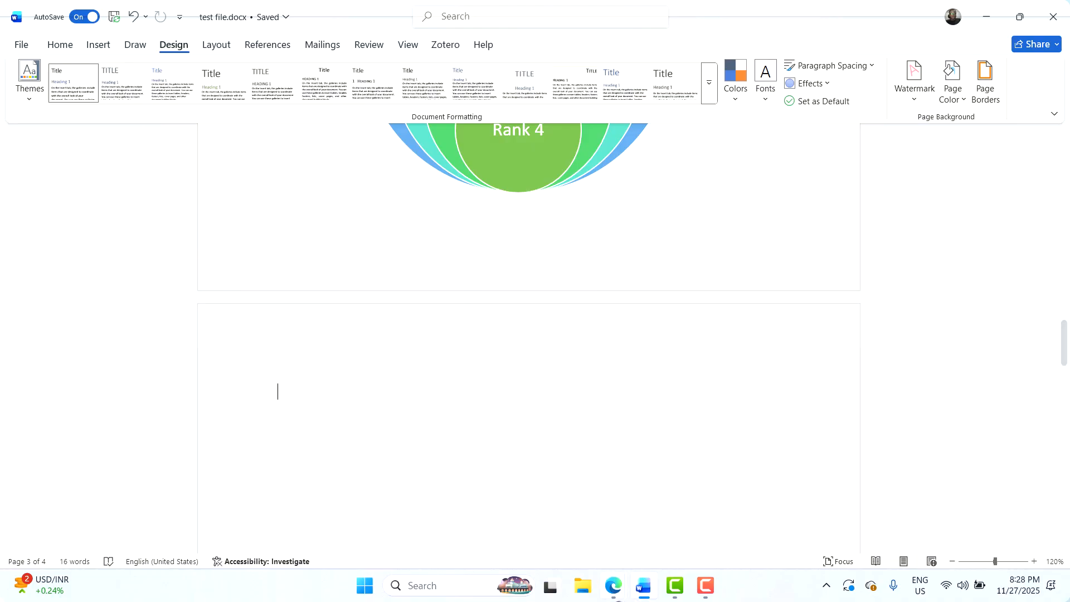
Bring the Google Meet window forward and show the in-call chat with the recording reminder
mouse_move(613, 585)
click(561, 552)
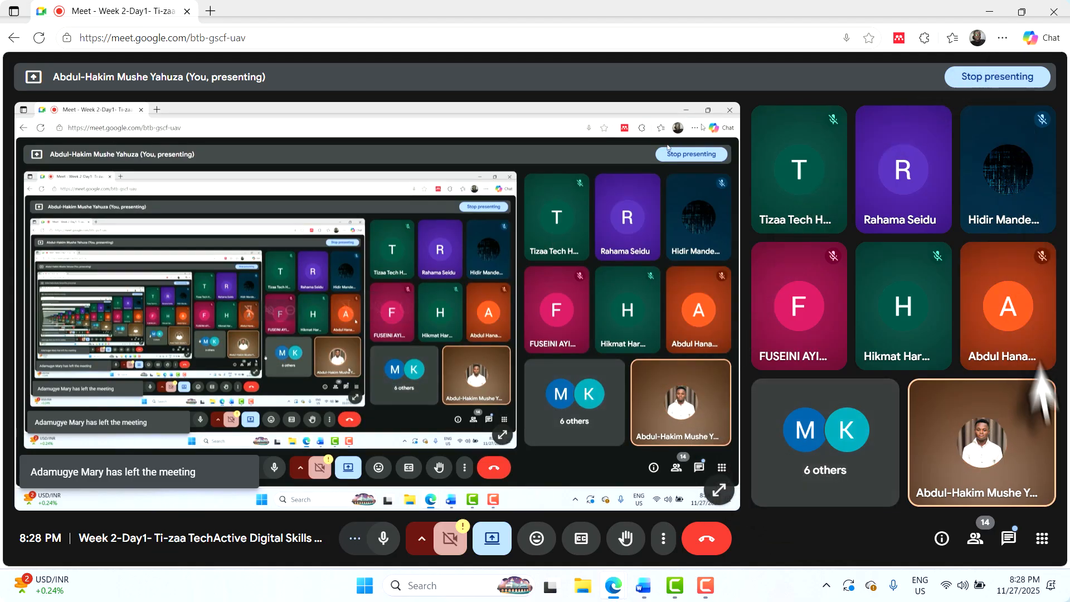
click(1010, 534)
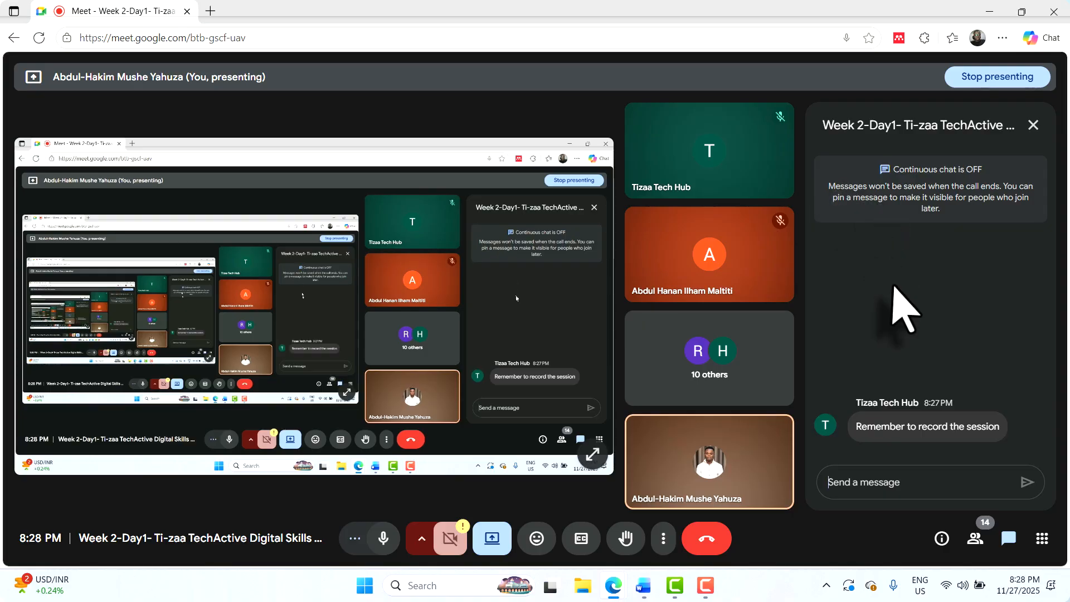
Minimize the browser and choose Custom Watermark from Word's Watermark gallery
click(999, 8)
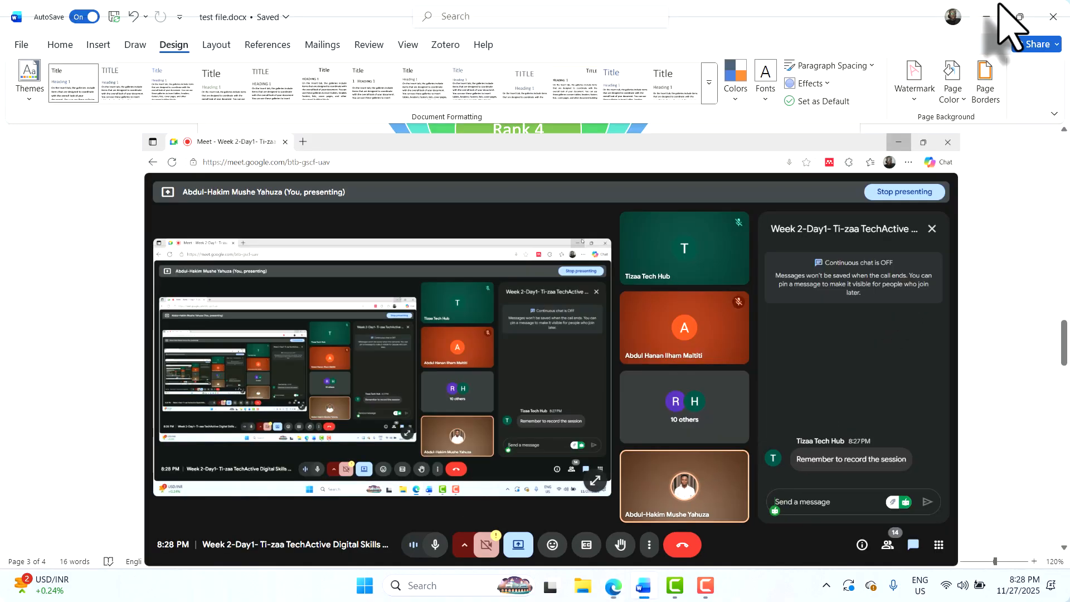
scroll(591, 276, up, 6)
scroll(588, 278, up, 1)
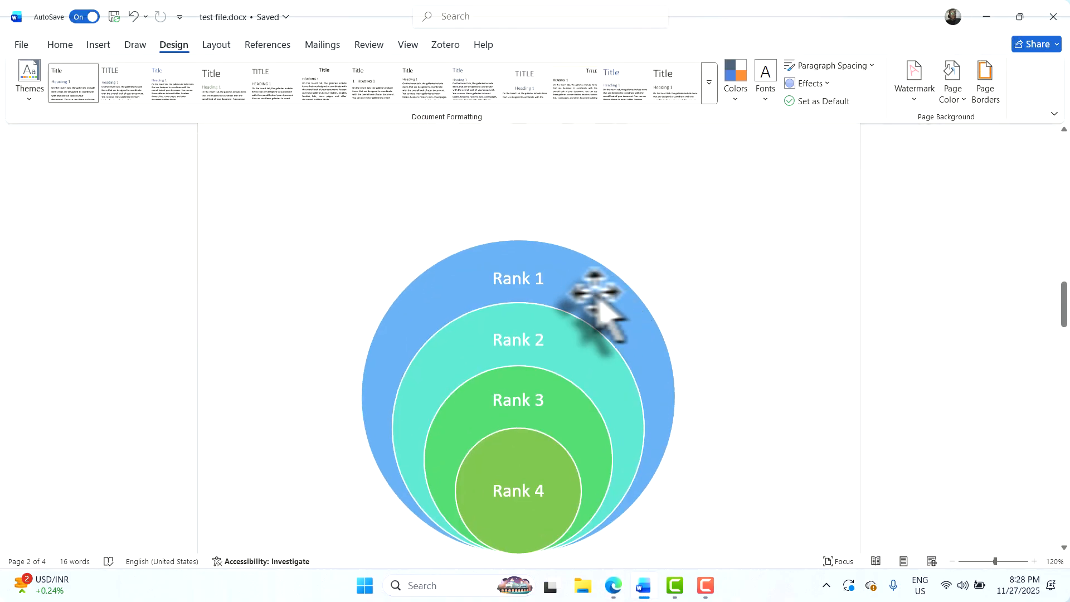
scroll(535, 329, up, 1)
scroll(529, 323, up, 2)
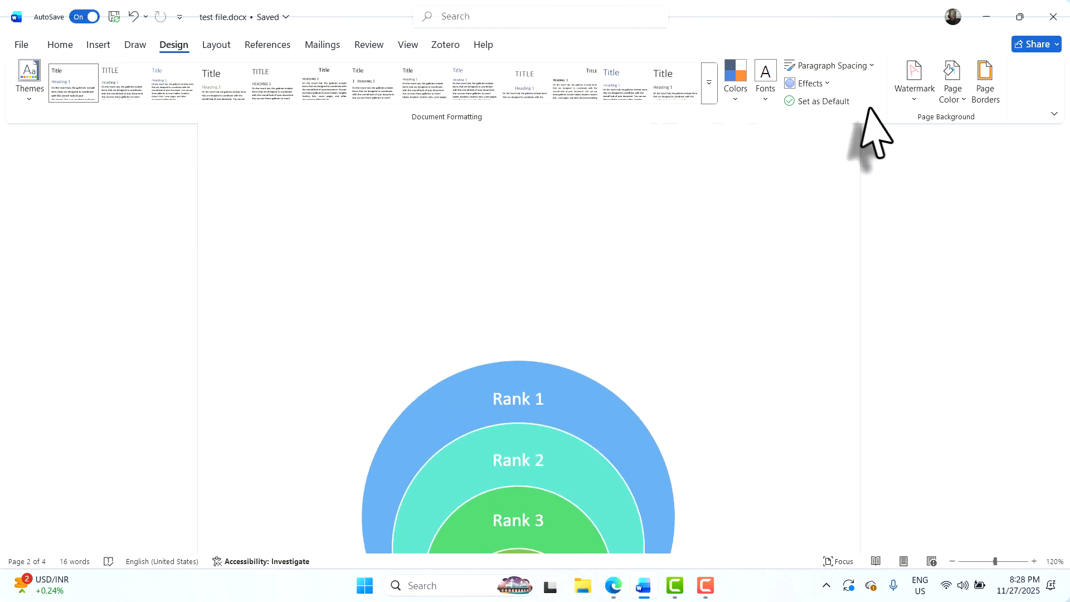
click(906, 102)
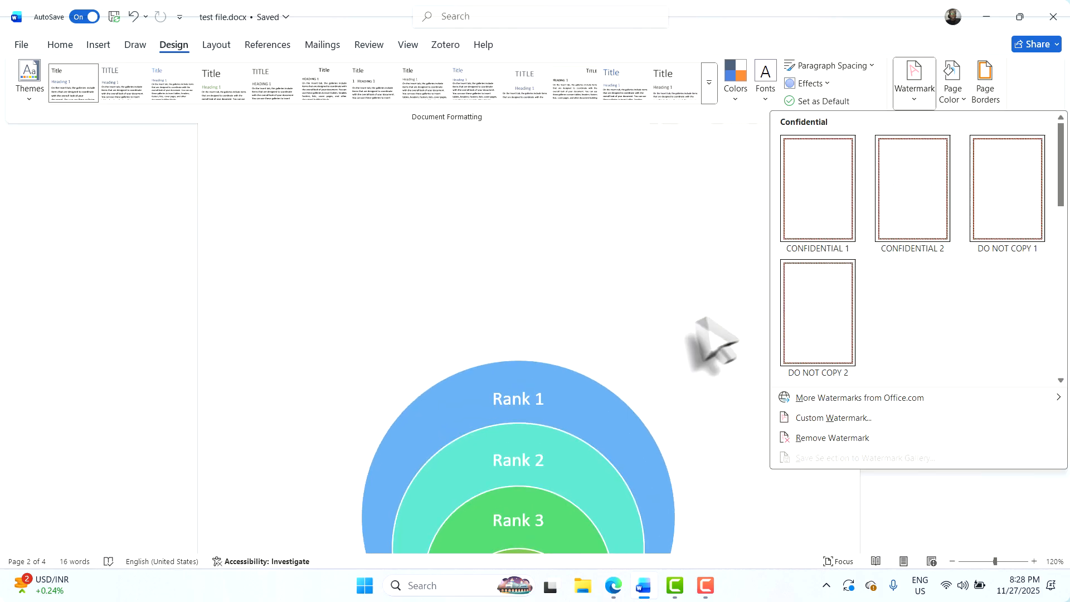
scroll(802, 352, down, 5)
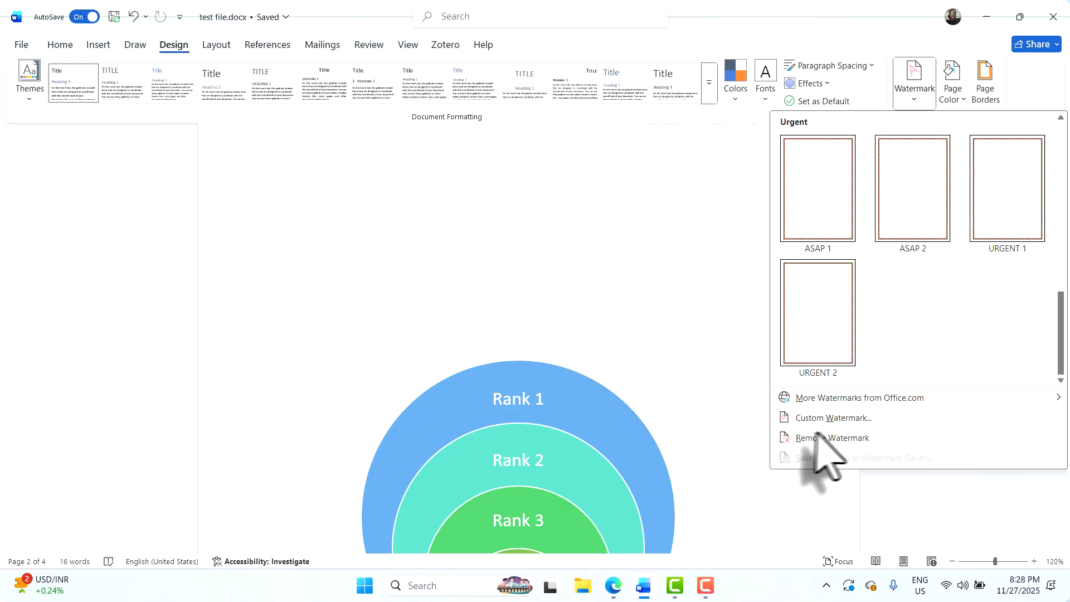
click(838, 420)
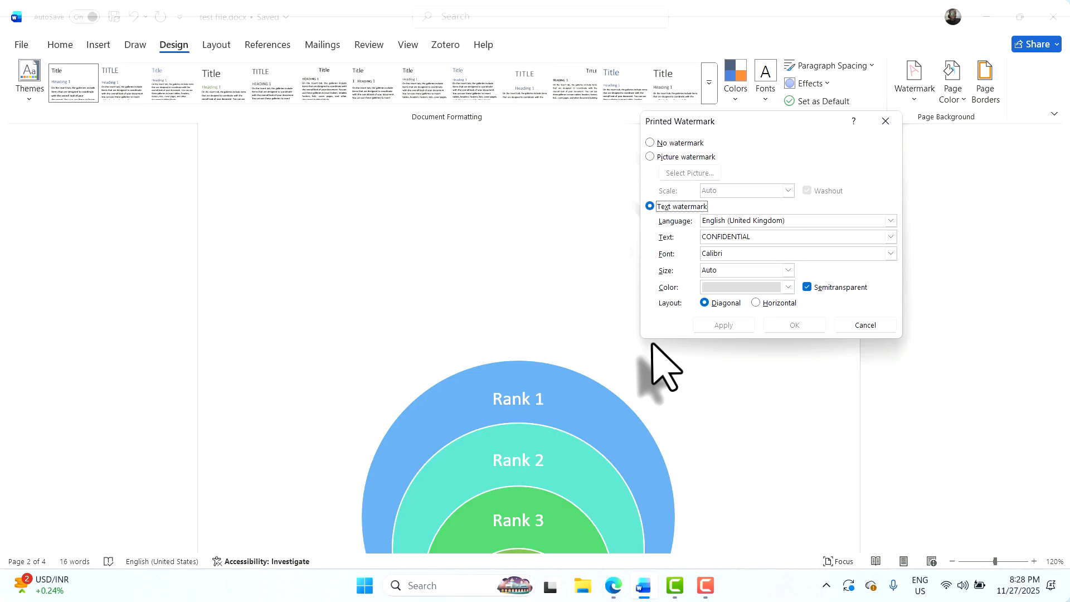
Switch Printed Watermark to Picture watermark and launch Select Picture to pick an image
click(650, 158)
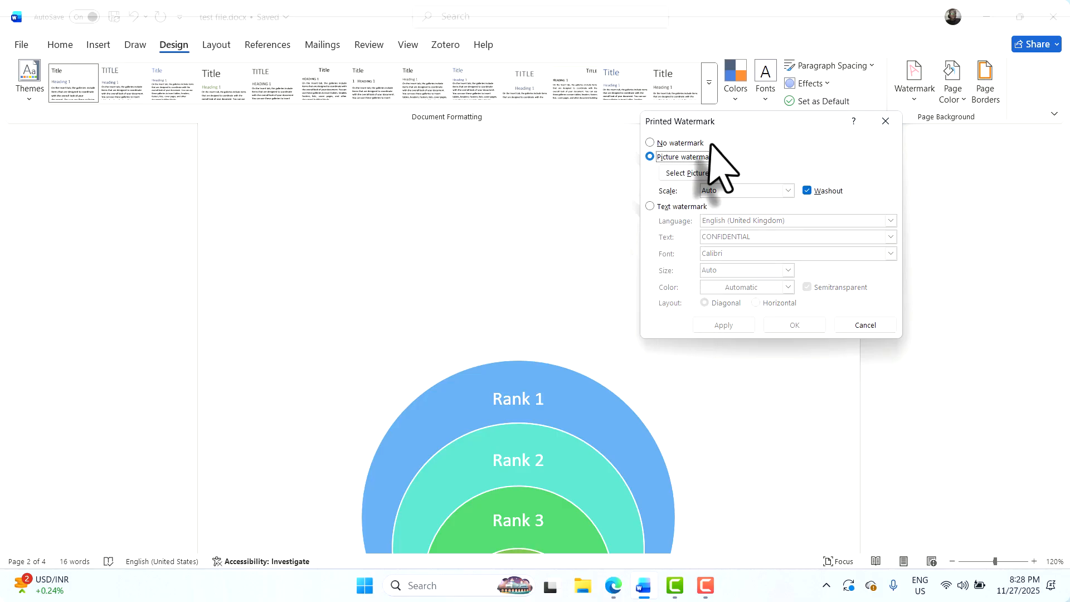
click(682, 175)
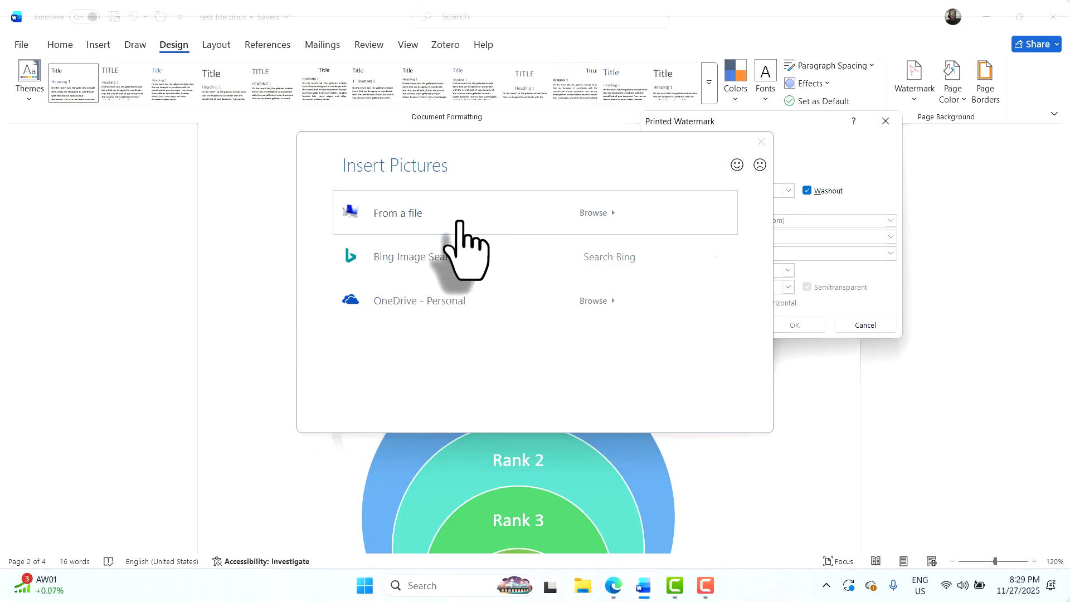
Browse to D:\Documents\FlowRiseDigital\Branding and choose Logo With Name.png as the watermark image
key(Escape)
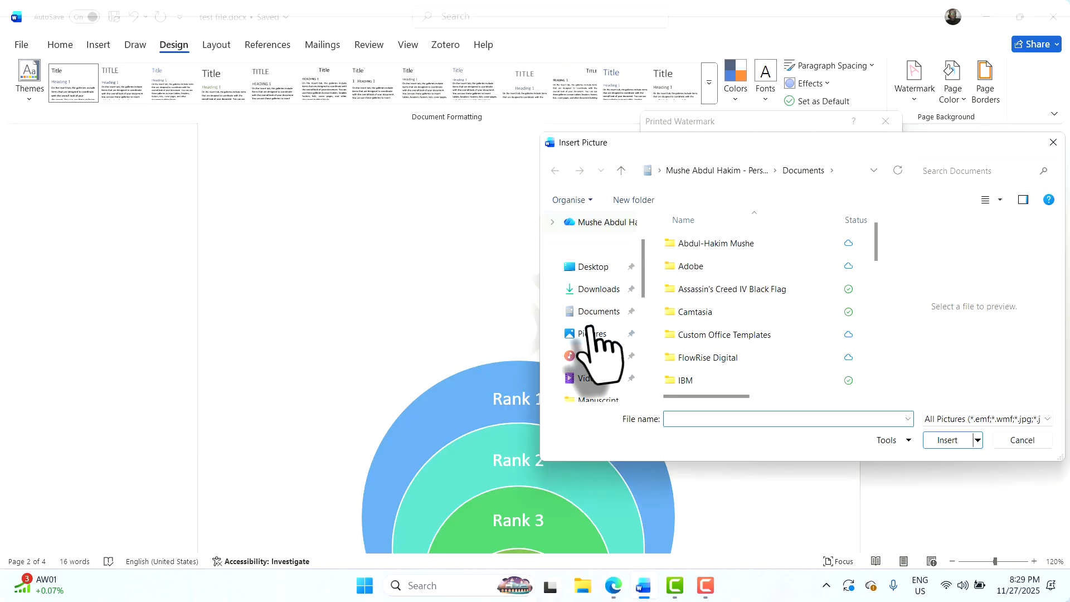
scroll(593, 346, down, 3)
scroll(592, 339, down, 3)
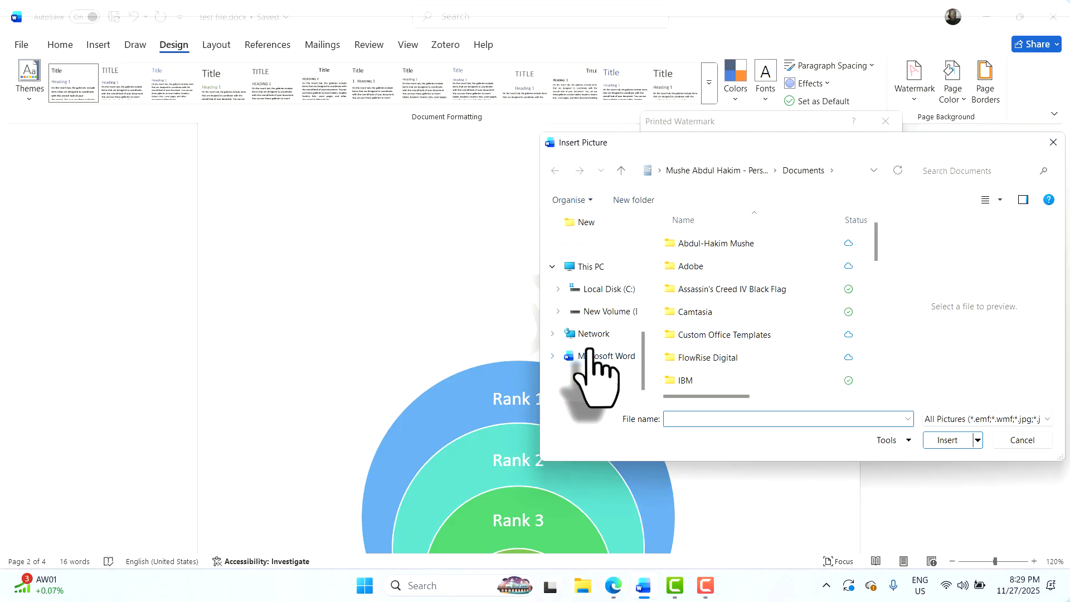
click(598, 312)
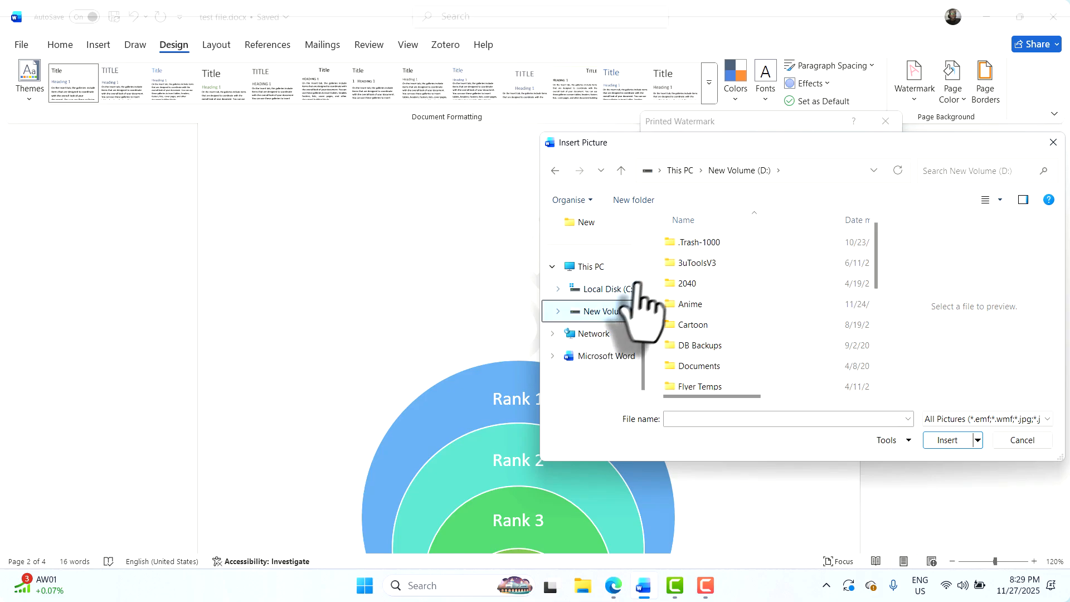
scroll(711, 346, down, 5)
scroll(700, 270, up, 1)
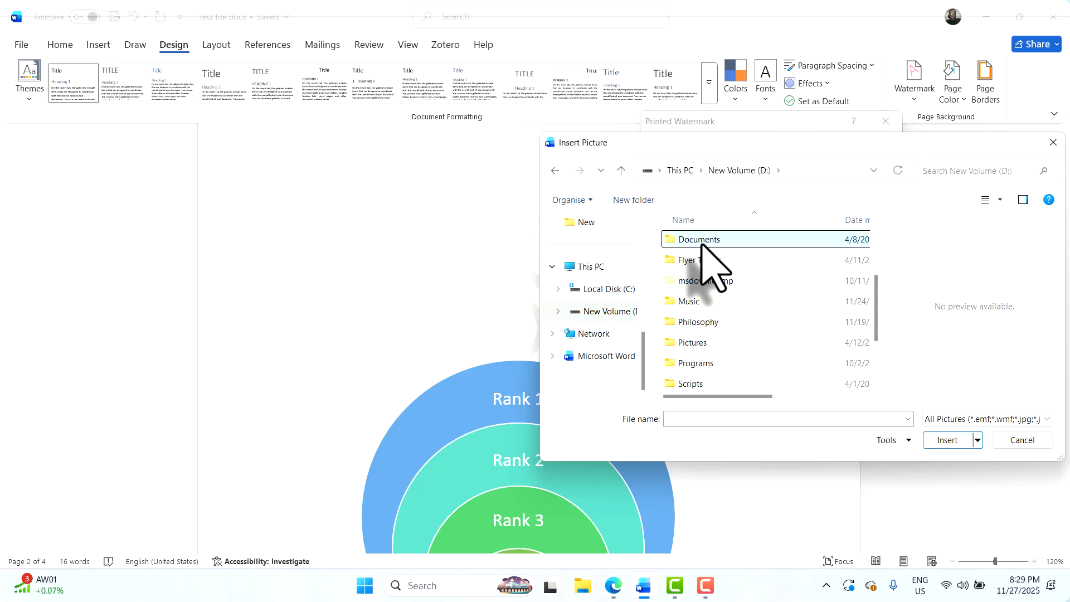
double_click(701, 241)
scroll(701, 394, down, 1)
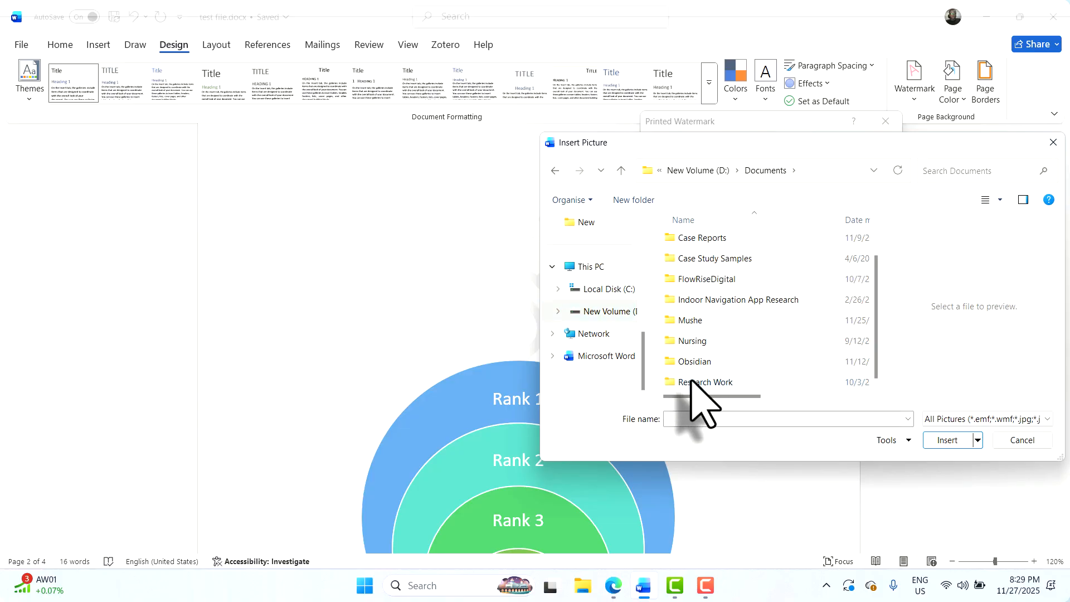
double_click(709, 280)
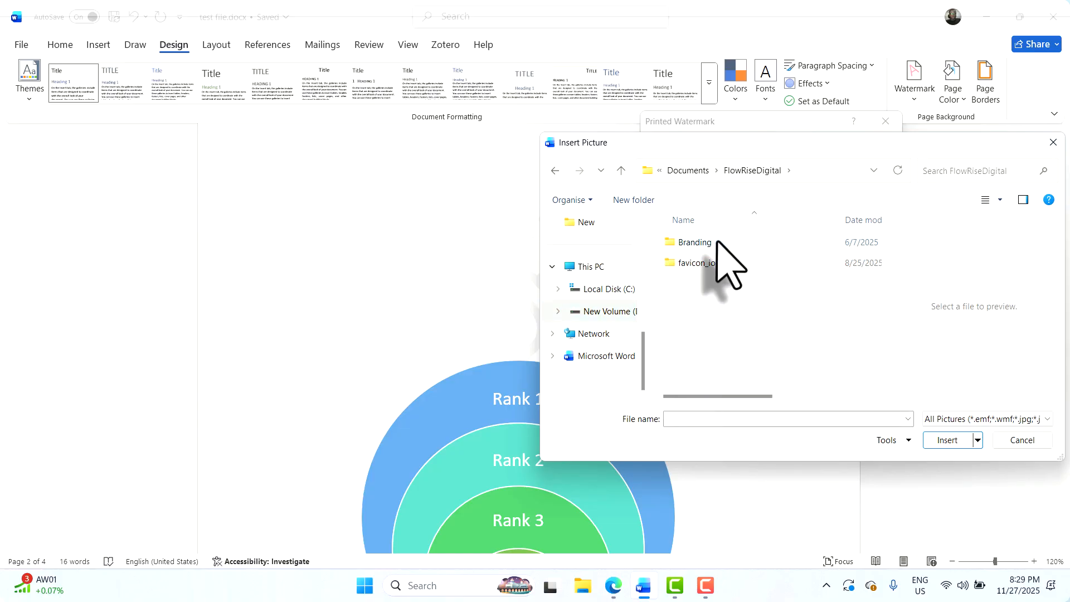
double_click(696, 242)
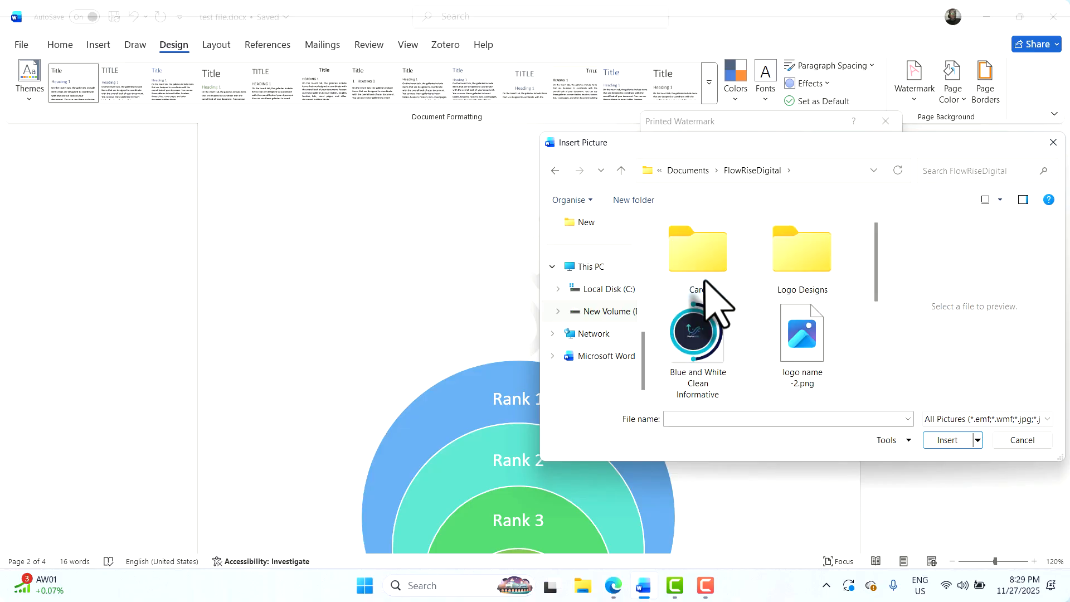
scroll(730, 368, down, 3)
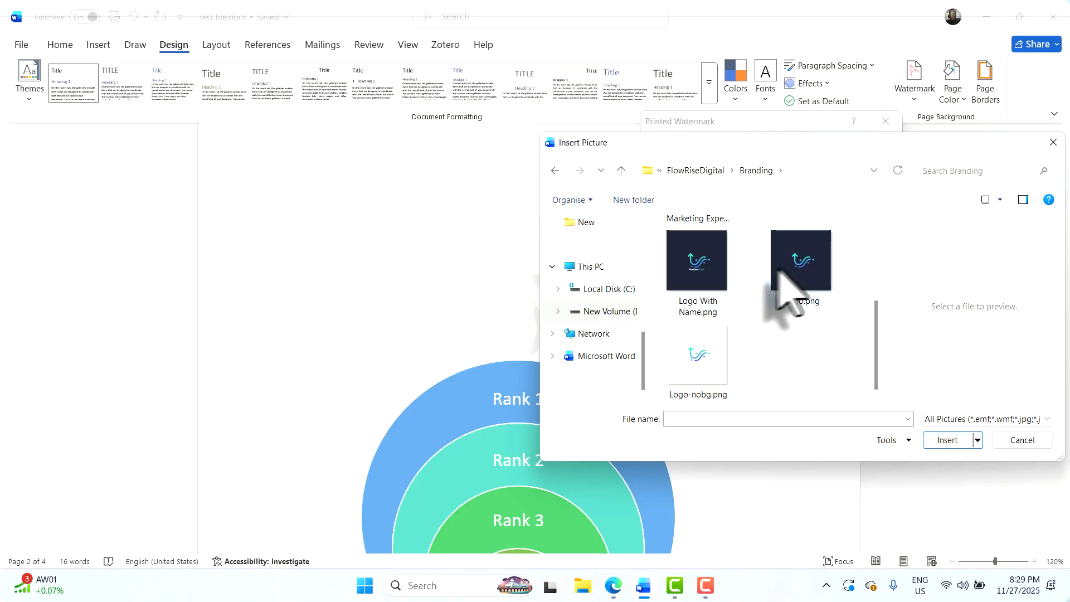
double_click(719, 268)
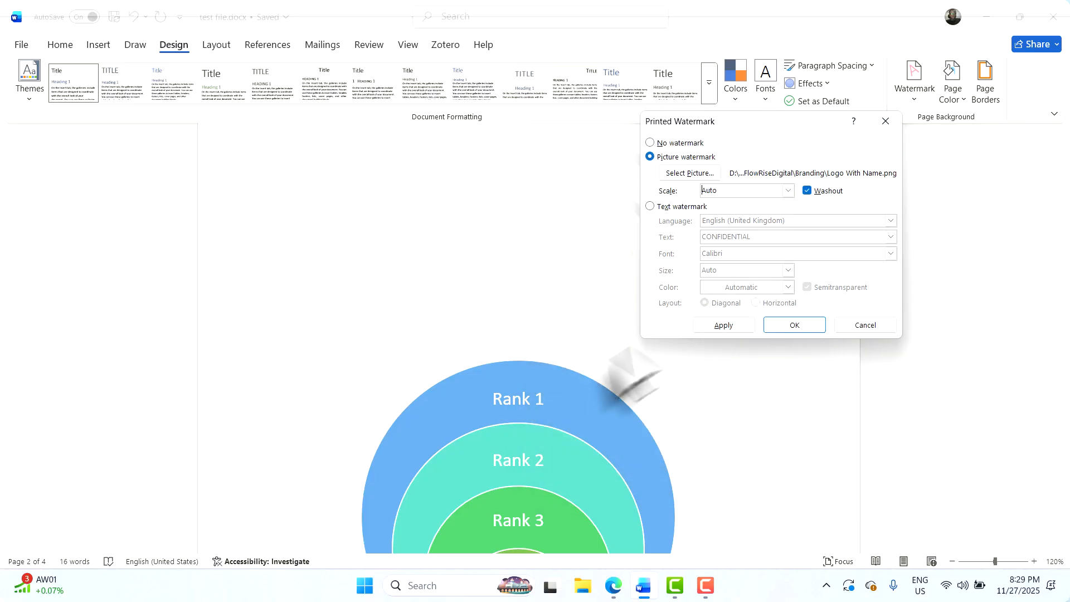
Apply the Logo With Name.png watermark, check it on the page, then close the Printed Watermark dialog
click(734, 328)
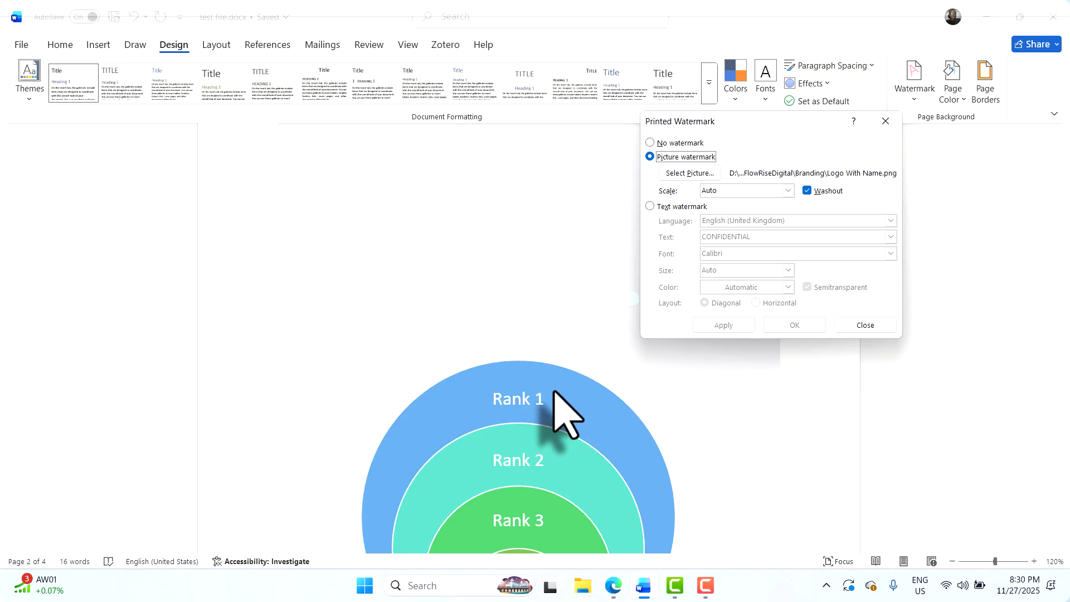
drag(719, 119, 868, 165)
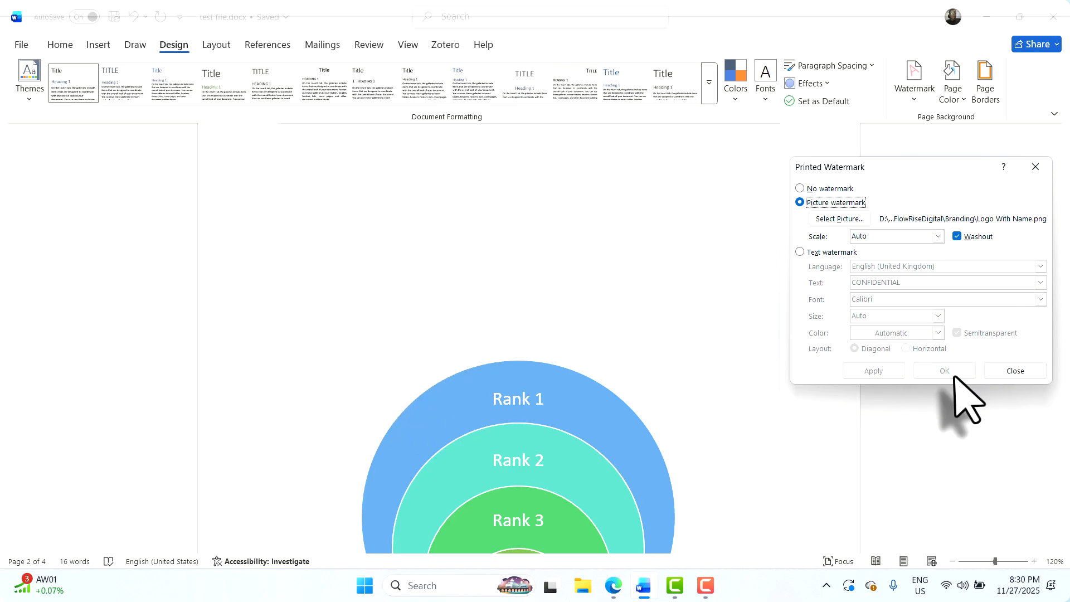
click(1015, 371)
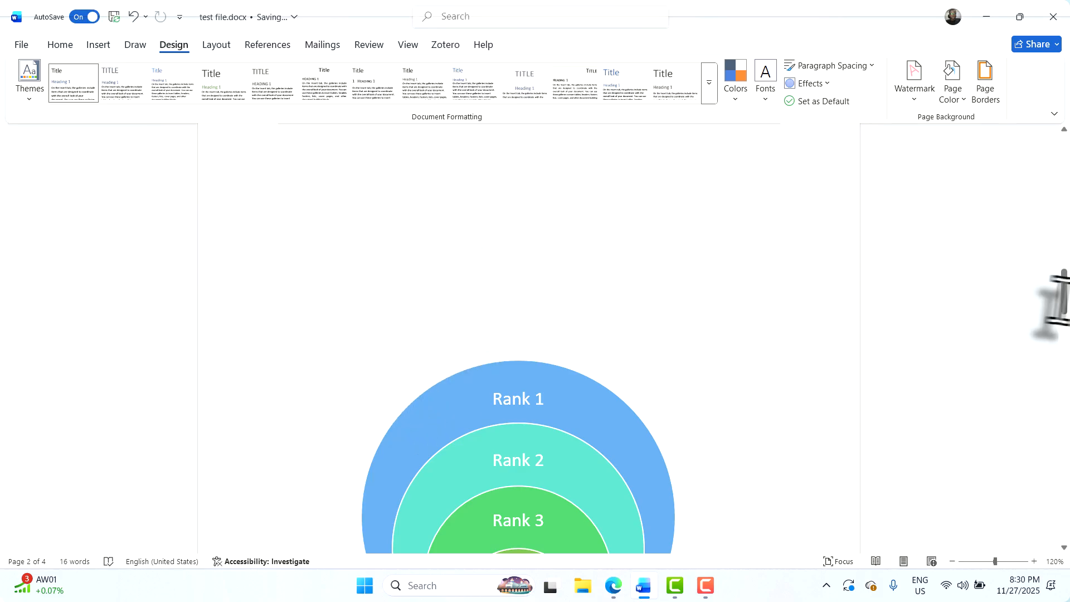
drag(1063, 303, 1038, 276)
scroll(586, 390, down, 2)
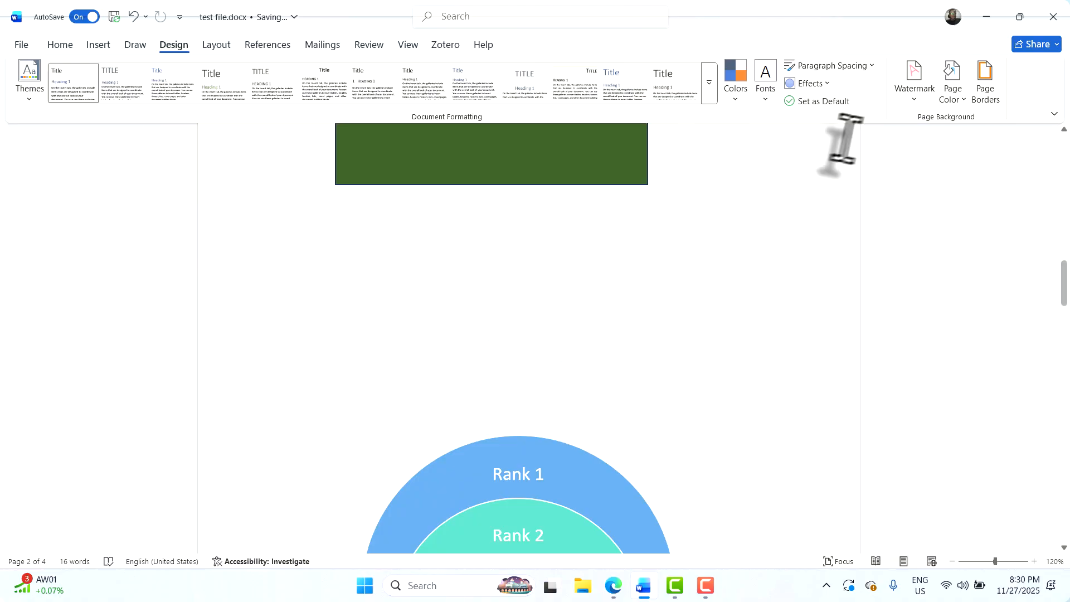
Swap the watermark picture to Logo-nobg.png through Custom Watermark, apply it and close the dialog
click(914, 103)
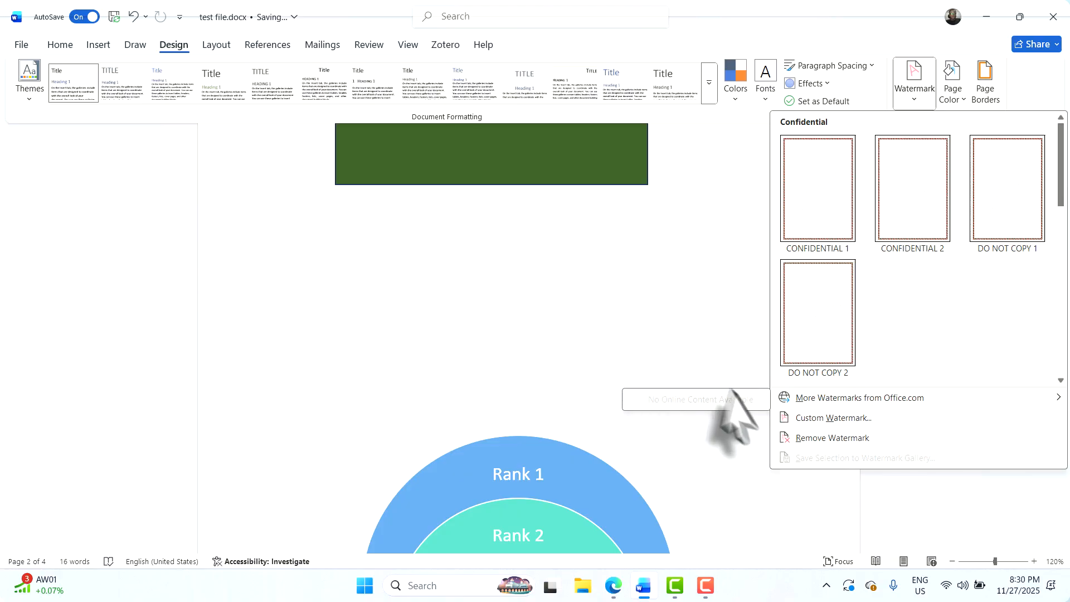
click(847, 421)
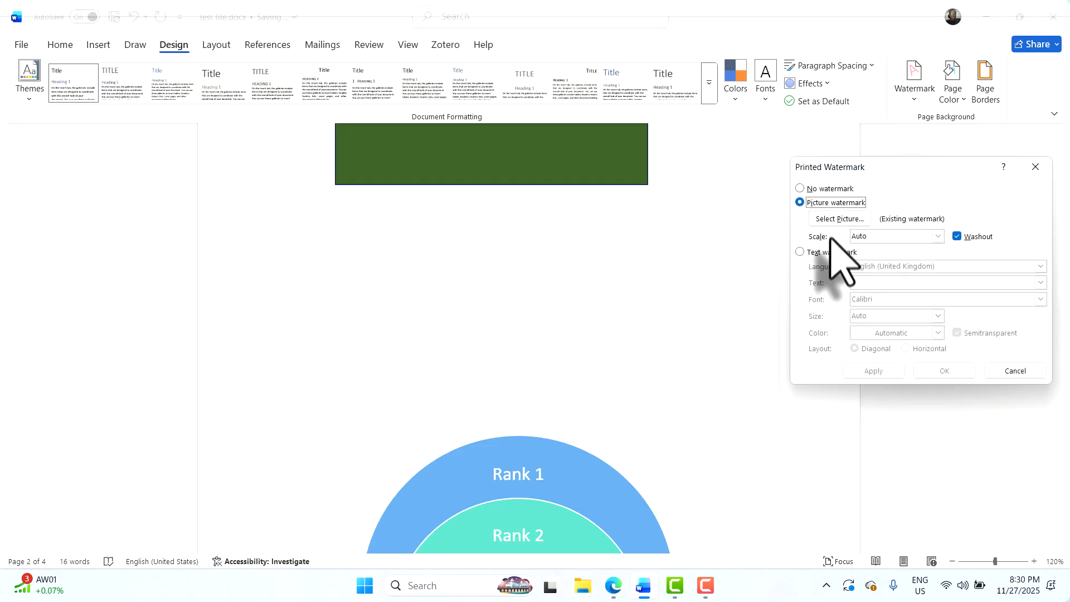
click(840, 219)
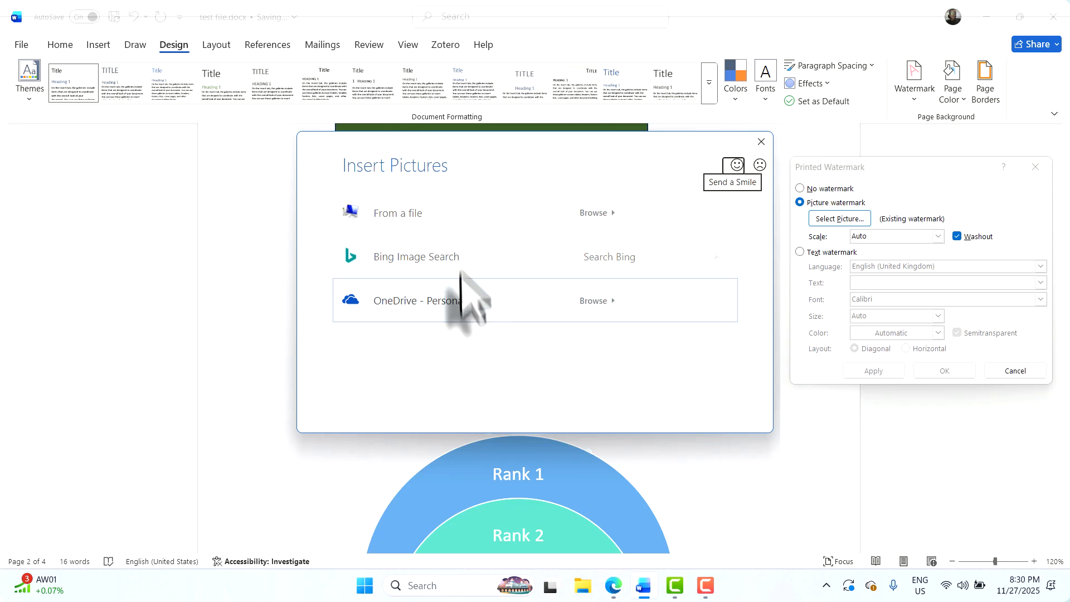
click(470, 218)
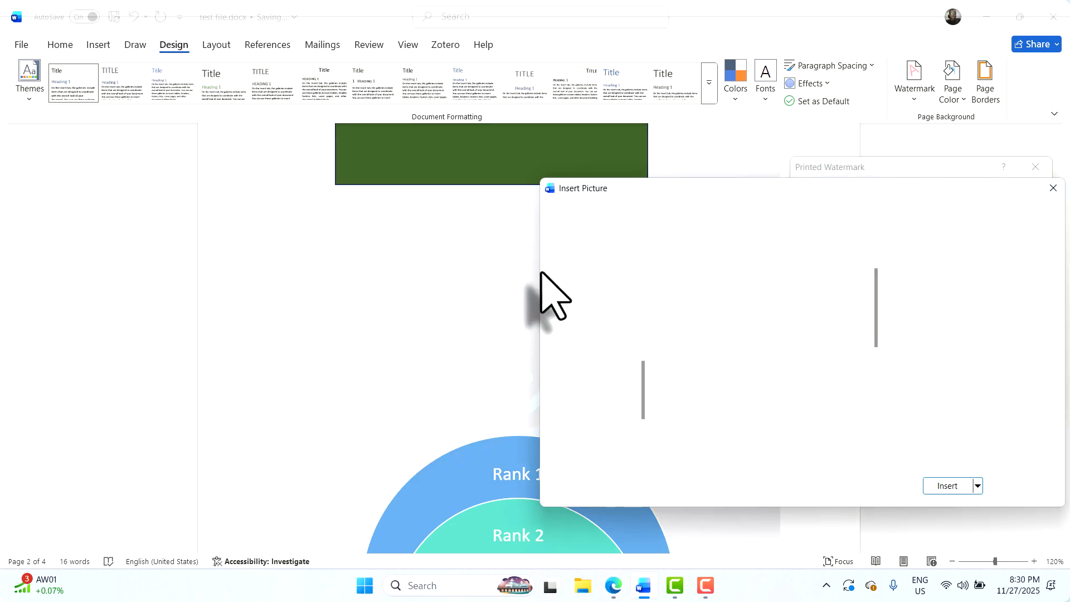
scroll(836, 301, down, 2)
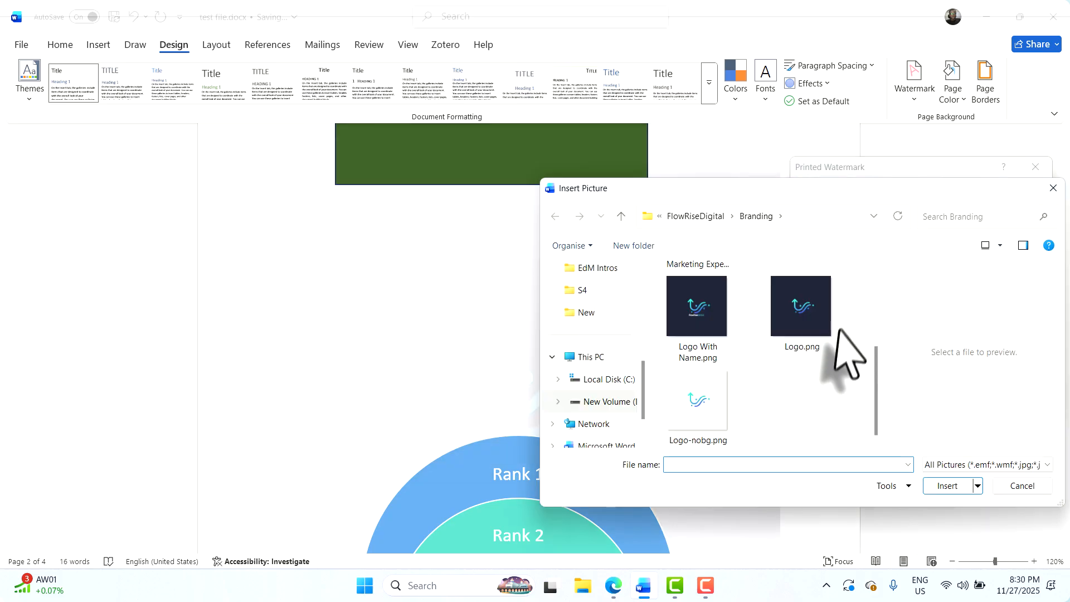
double_click(714, 405)
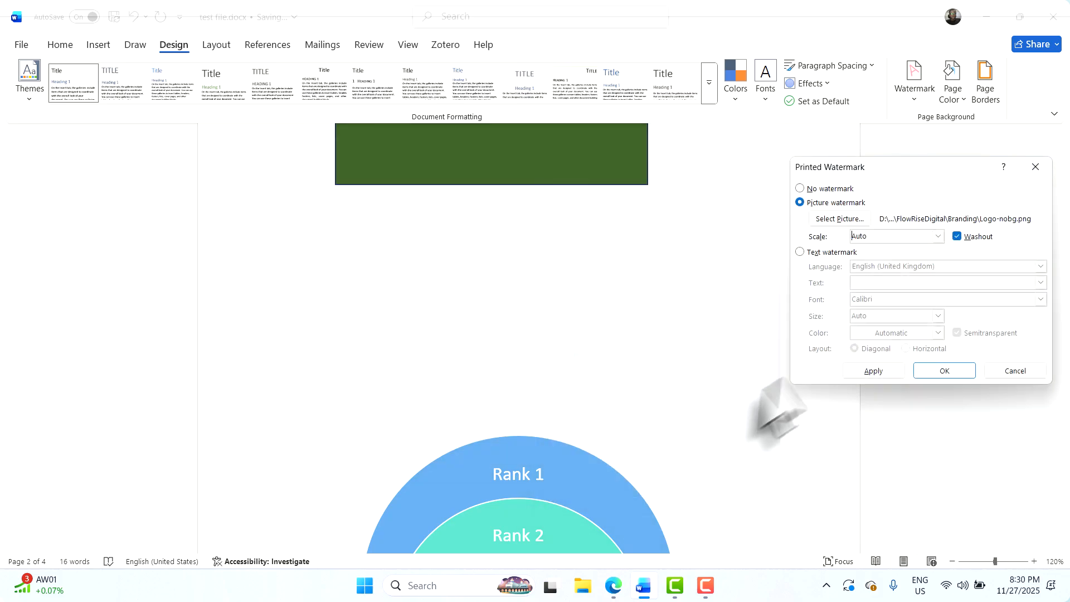
click(873, 371)
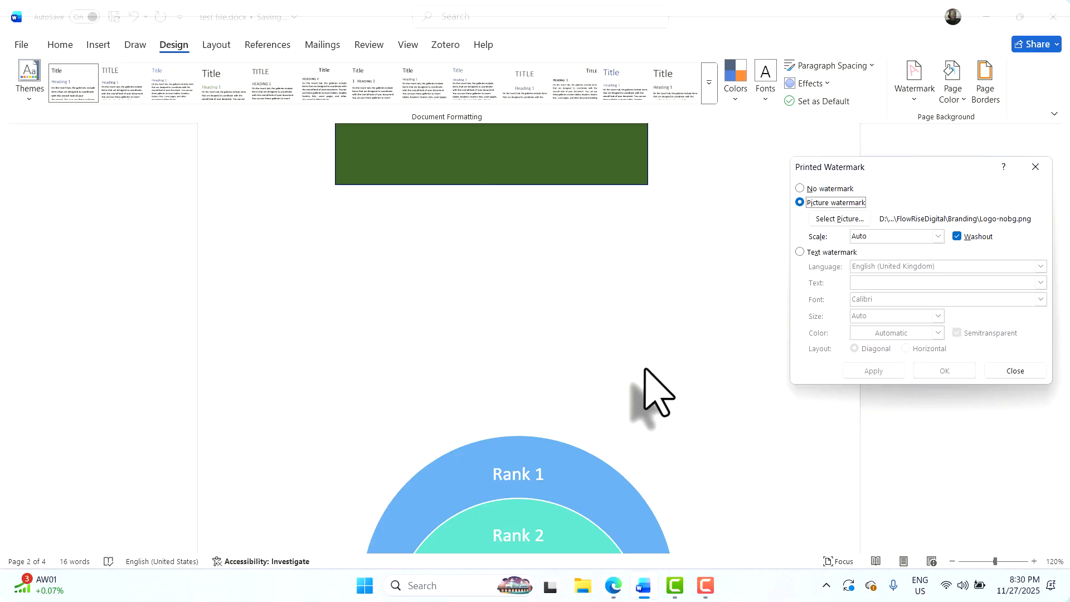
click(1010, 371)
scroll(663, 357, down, 8)
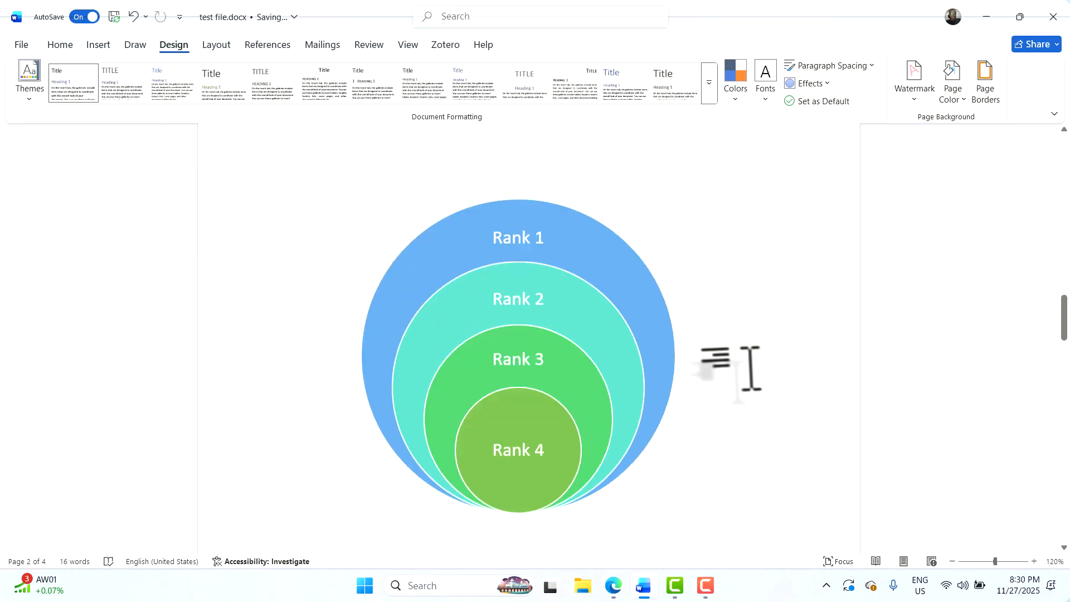
scroll(696, 373, down, 15)
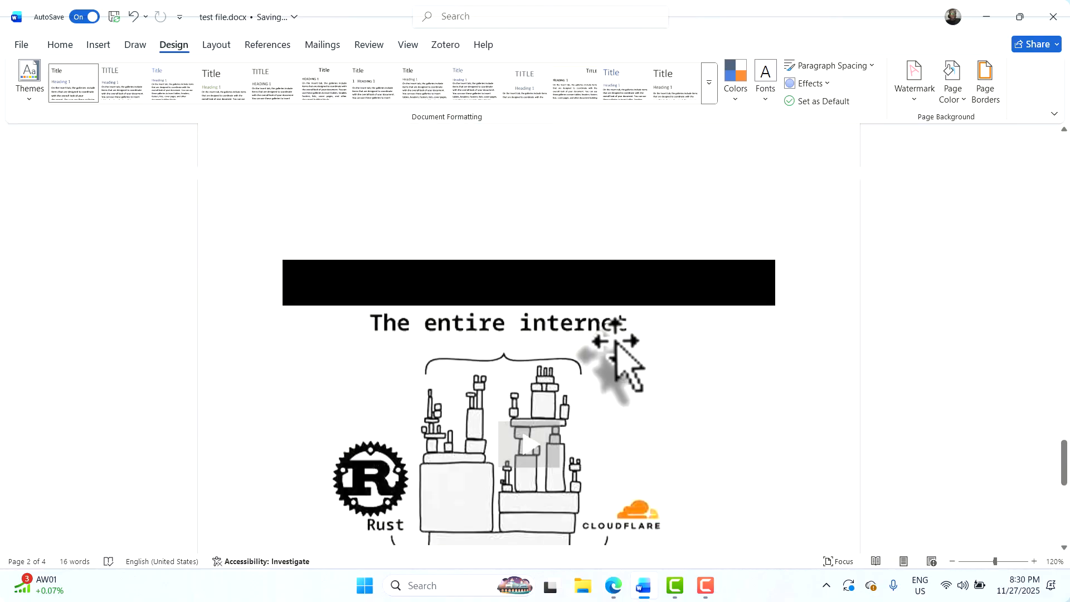
scroll(616, 347, up, 4)
scroll(614, 341, up, 5)
scroll(568, 301, up, 2)
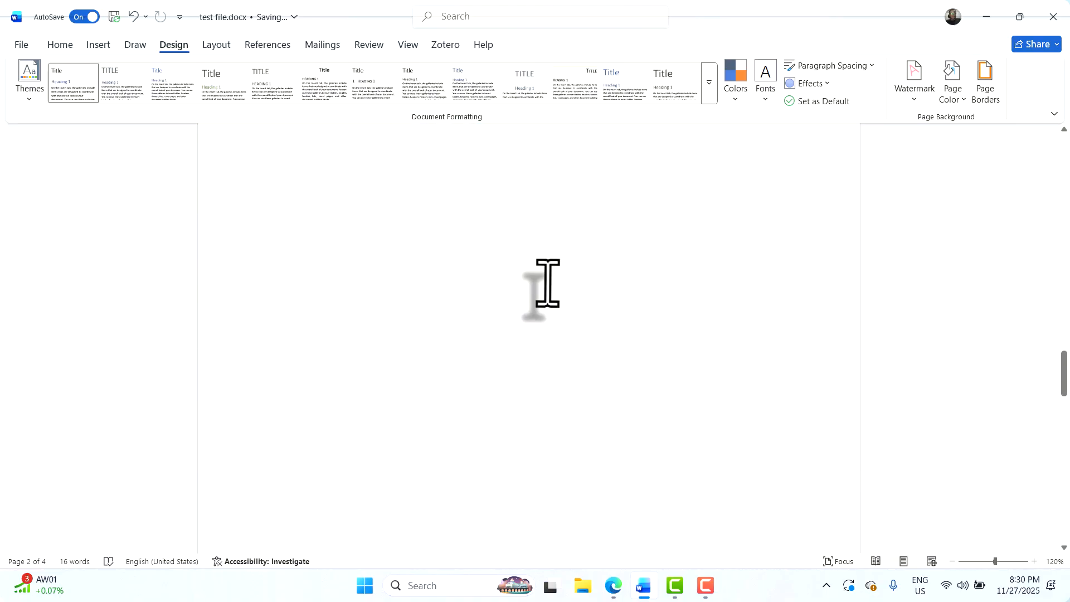
scroll(535, 284, up, 12)
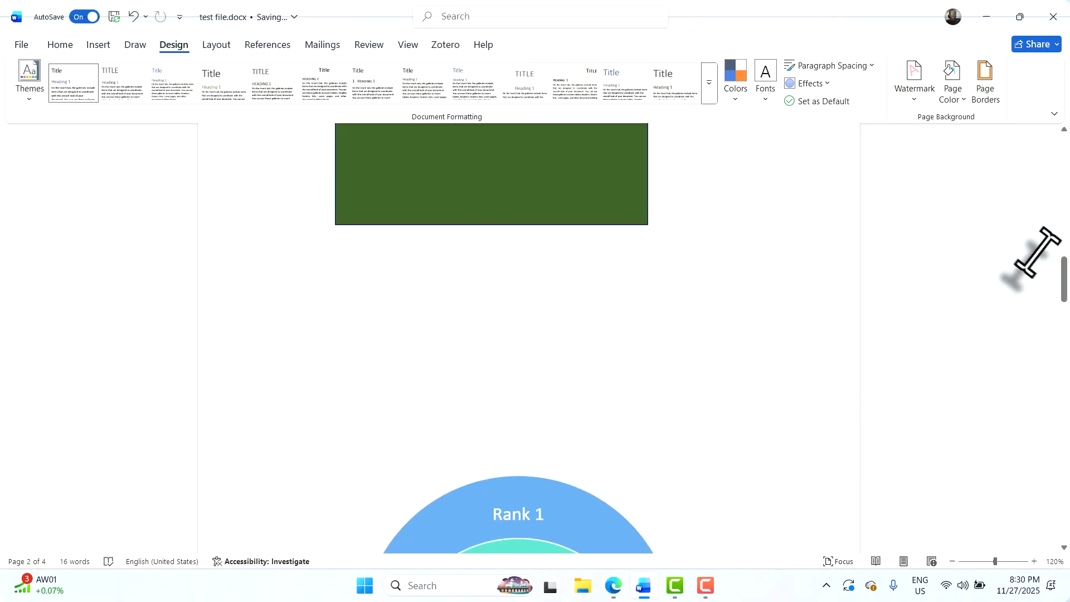
Apply the logo watermark at Auto scale with washout off, then start selecting a replacement picture
click(916, 108)
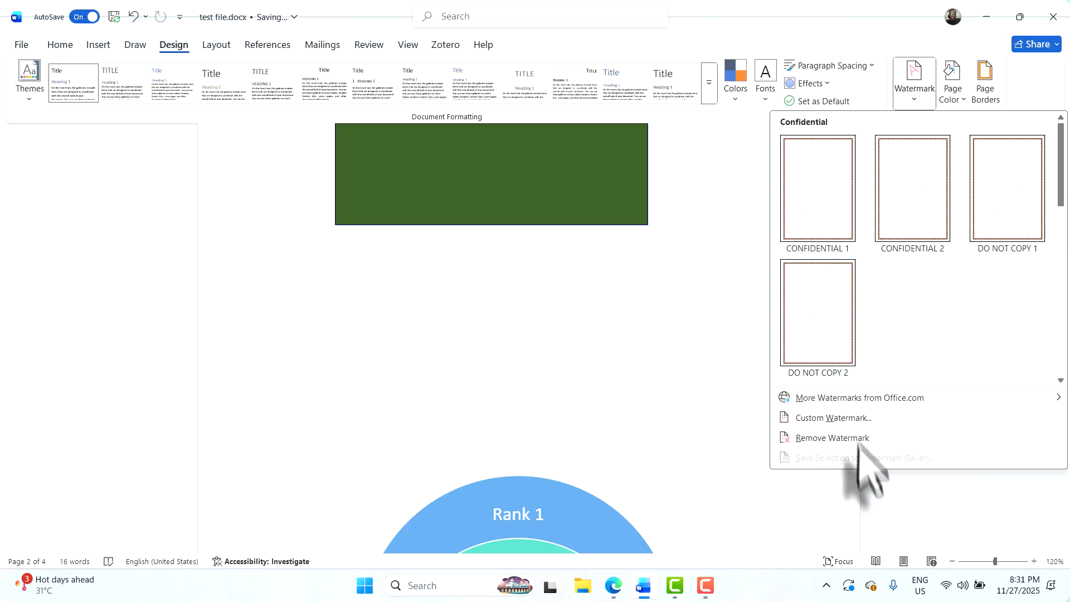
click(828, 418)
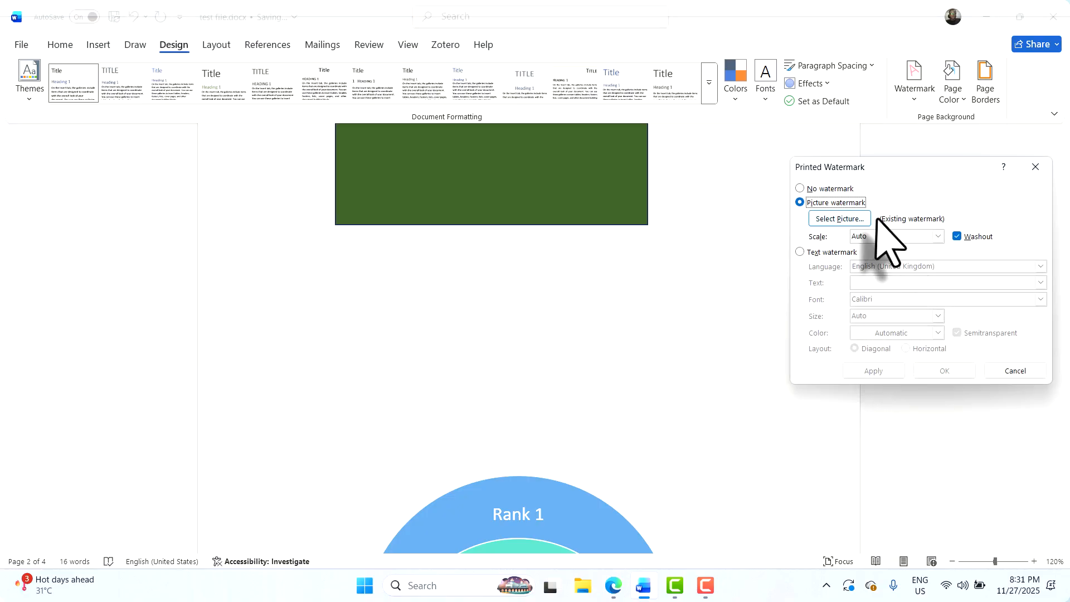
click(938, 237)
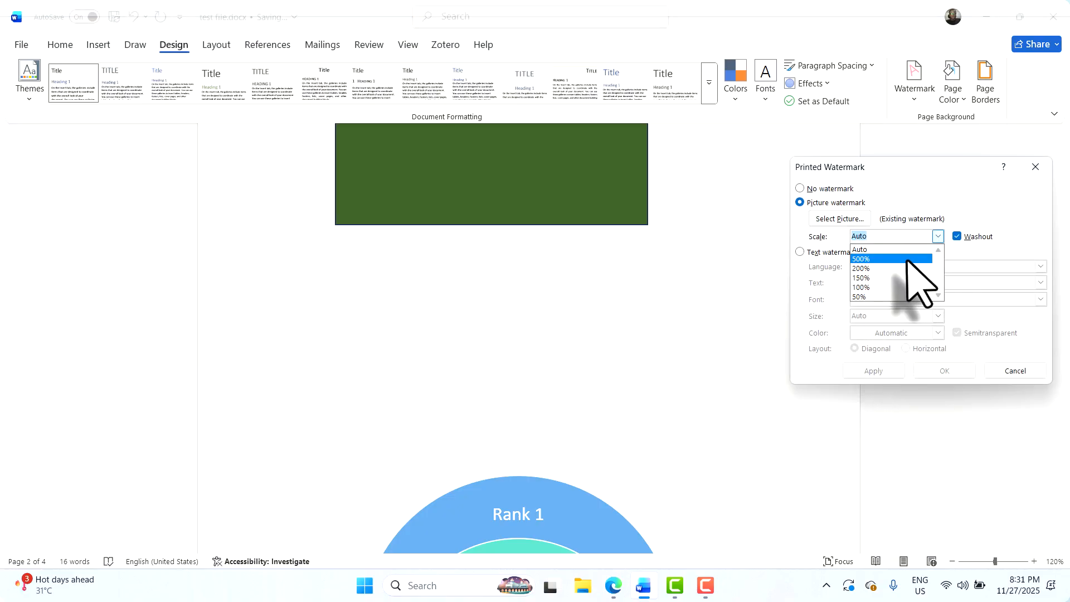
click(975, 215)
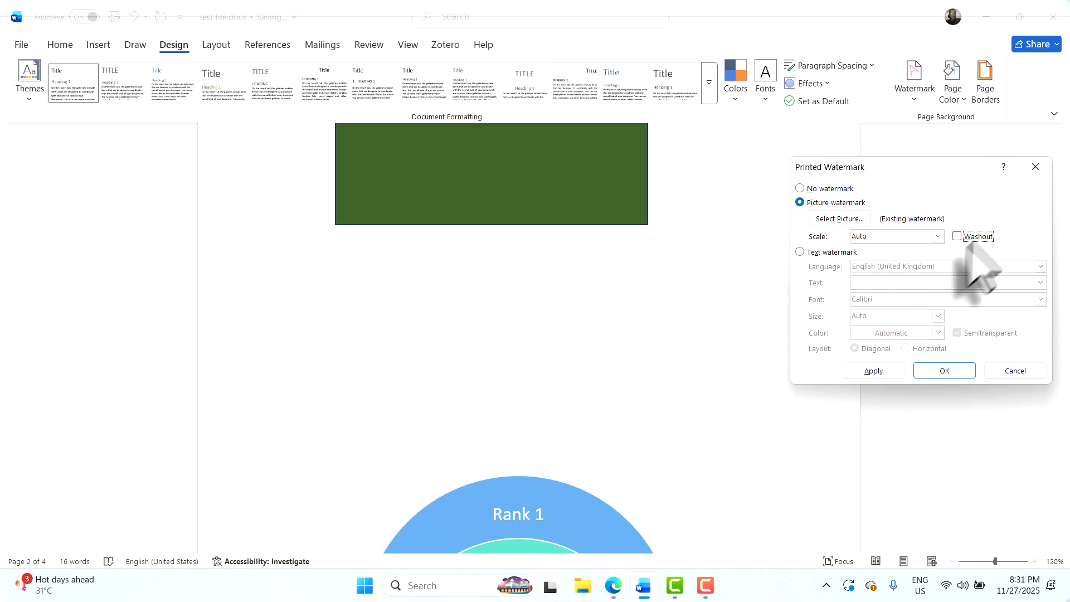
click(878, 371)
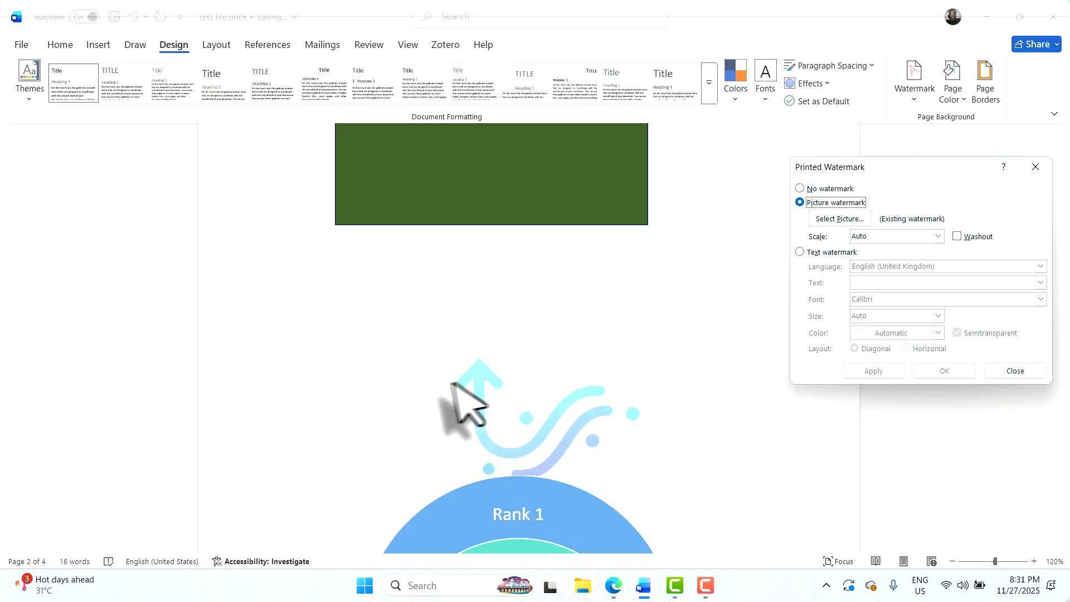
click(840, 218)
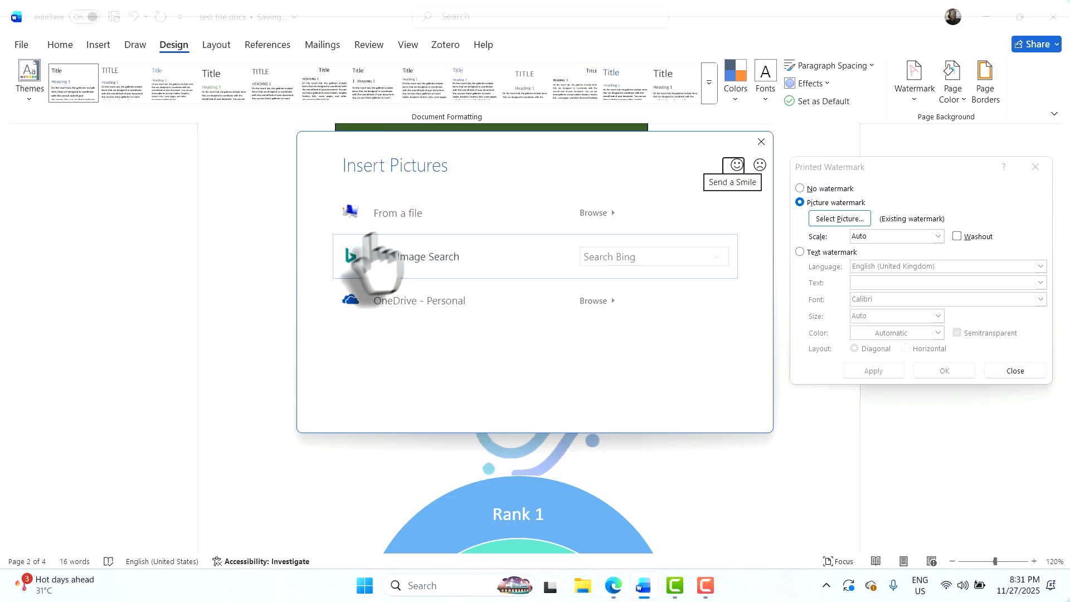
Browse to the Downloads folder and choose nmtc-logo.jpg as the watermark image
click(412, 219)
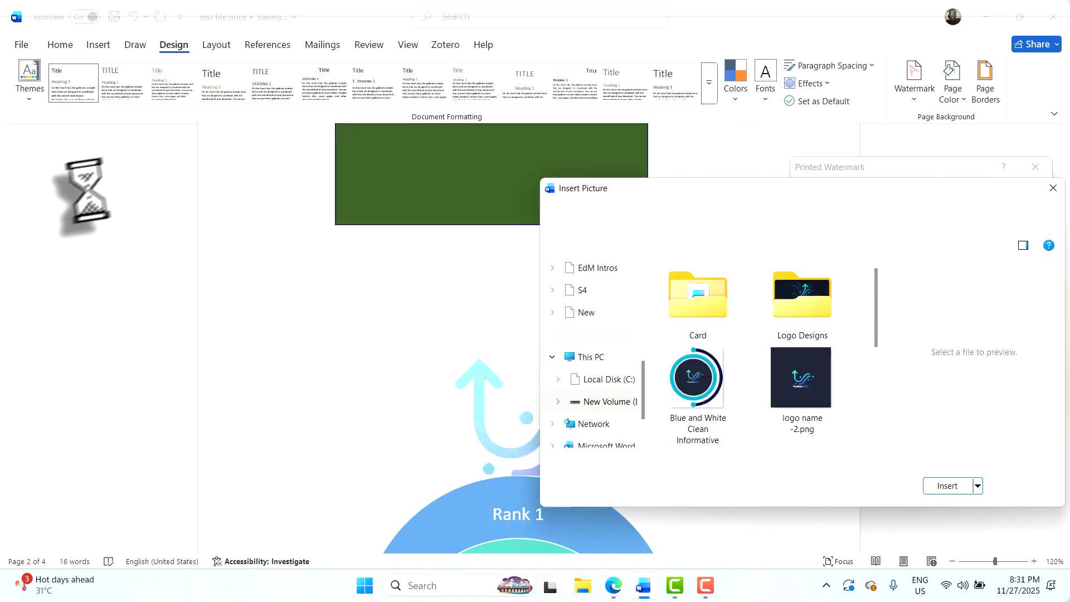
scroll(592, 335, up, 5)
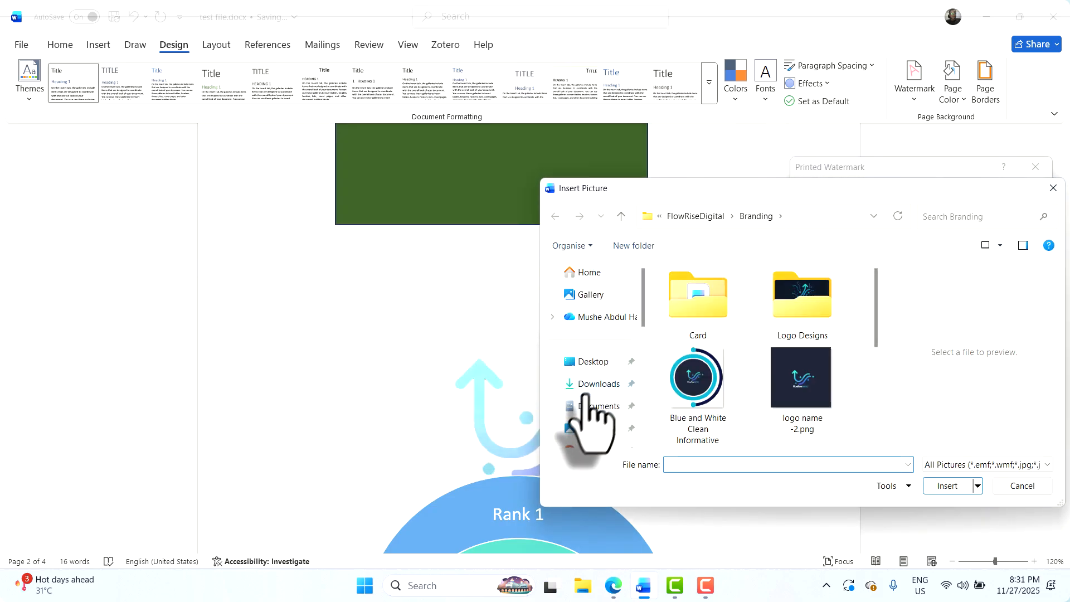
click(593, 384)
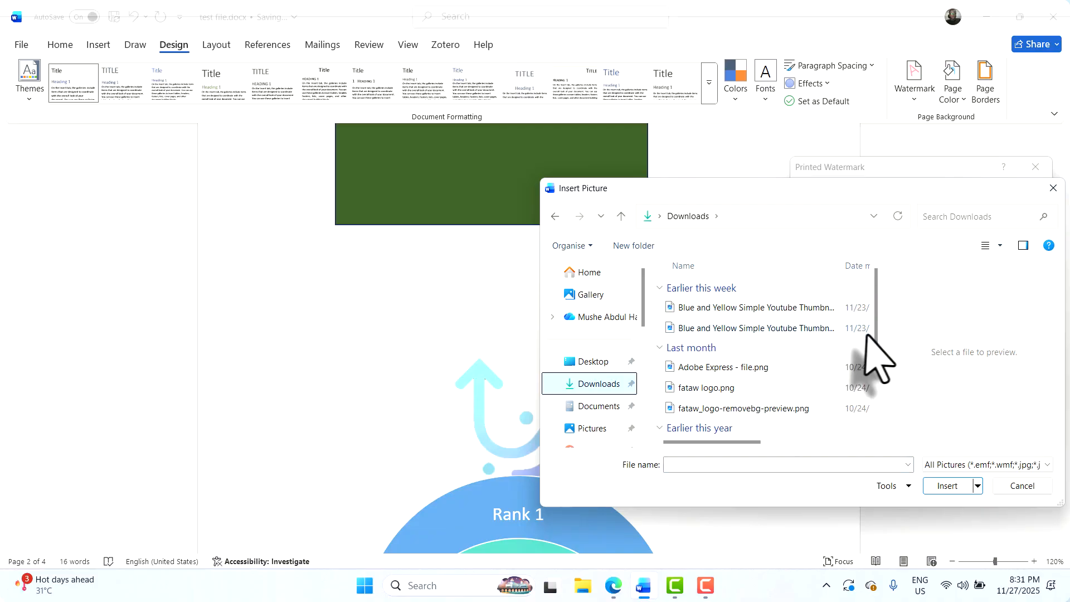
drag(879, 350, 864, 429)
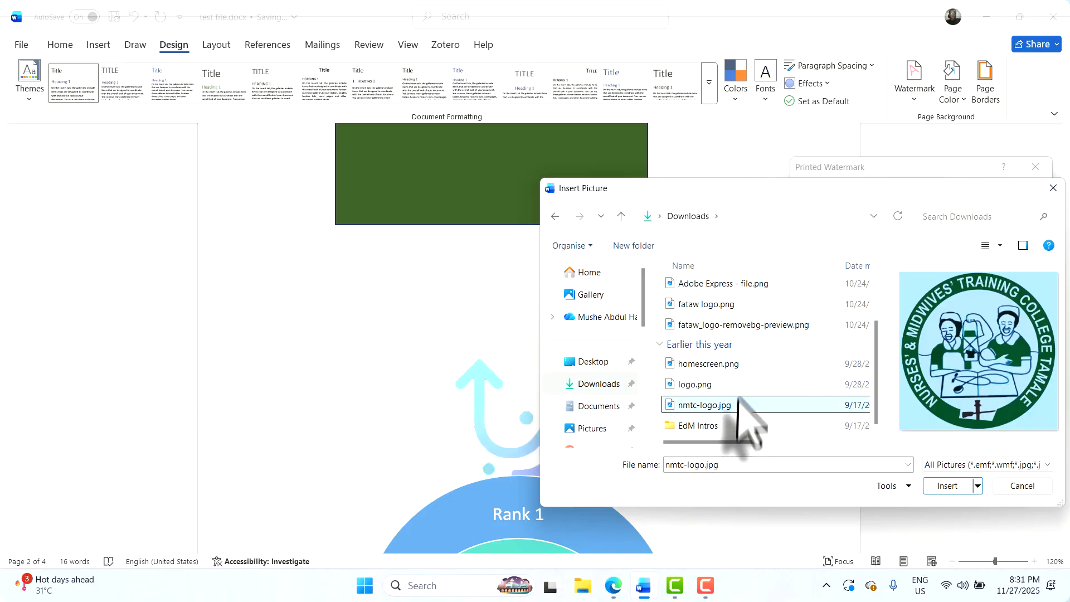
click(725, 364)
scroll(780, 320, up, 2)
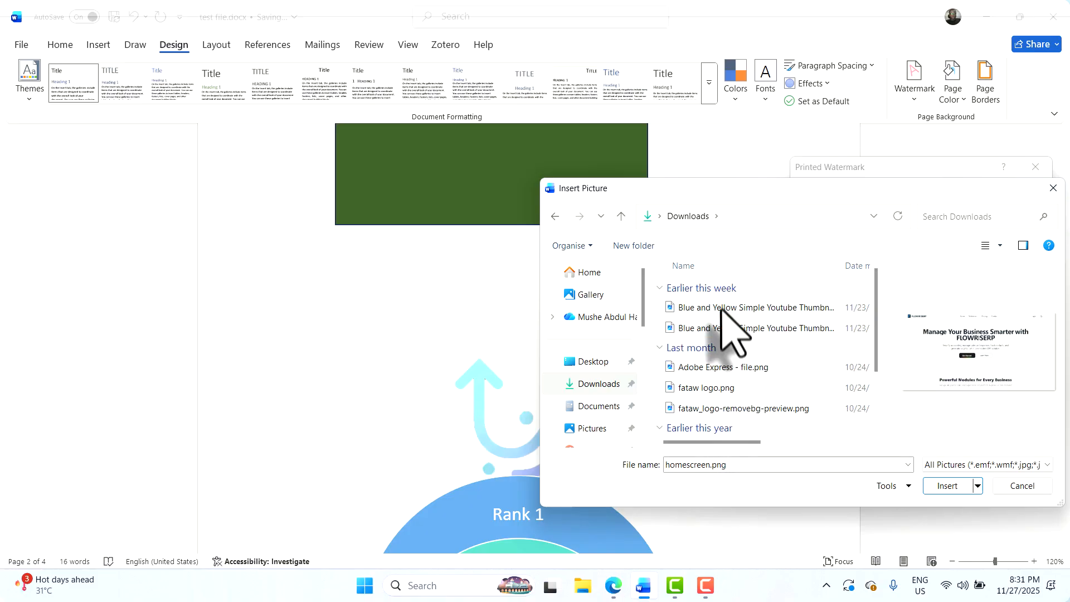
scroll(725, 312, down, 2)
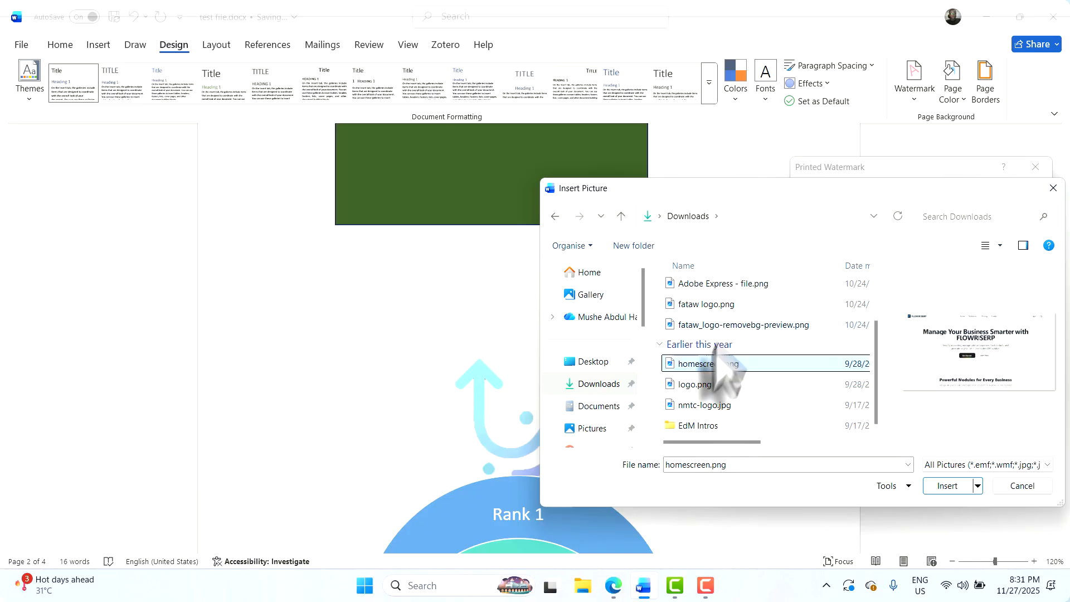
click(598, 407)
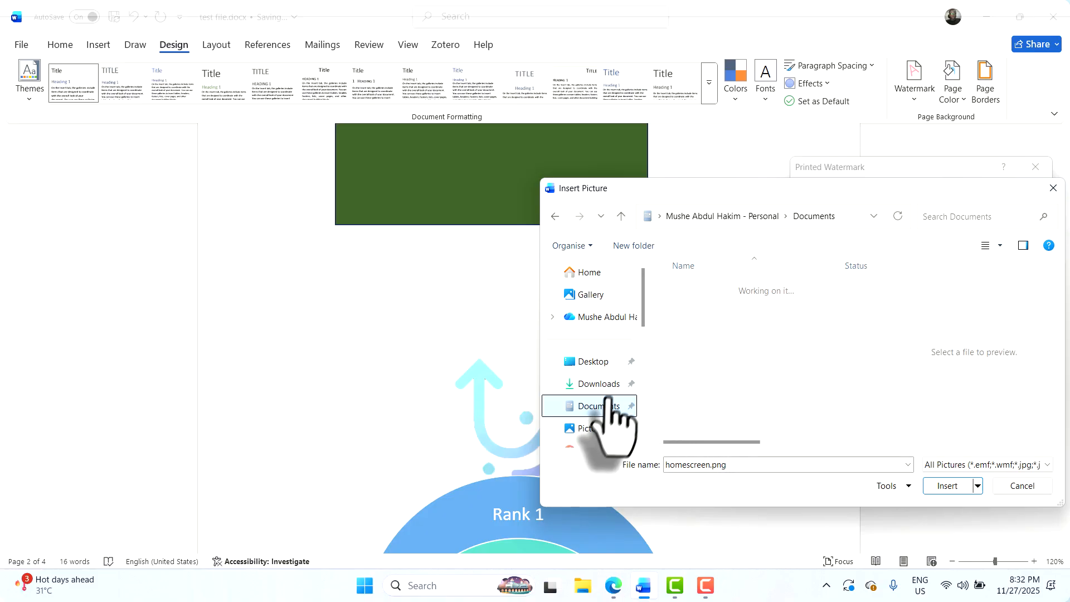
click(604, 363)
click(601, 385)
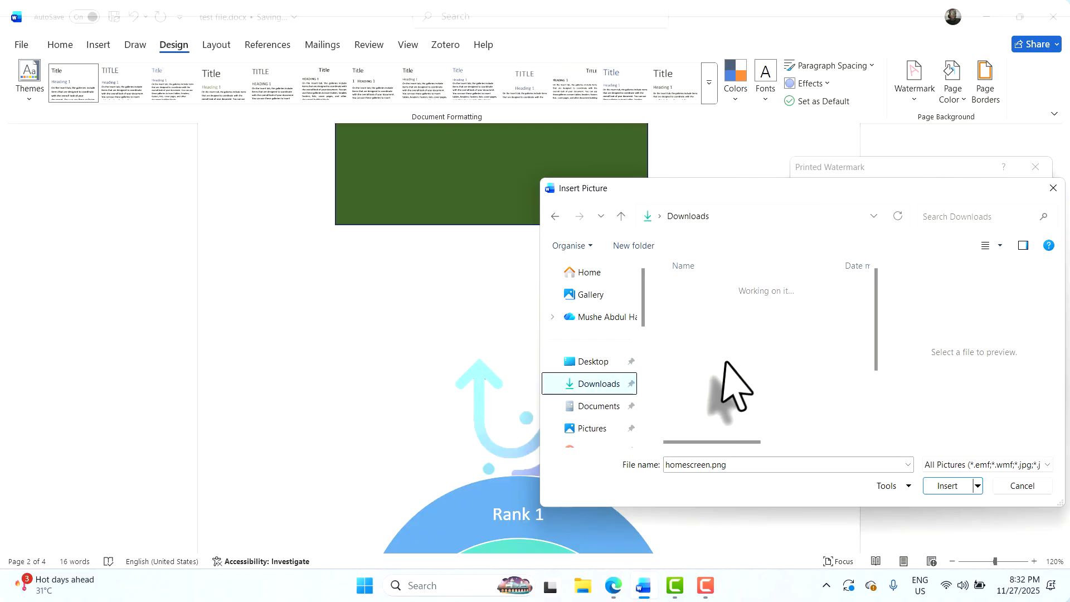
scroll(719, 385, down, 3)
double_click(705, 406)
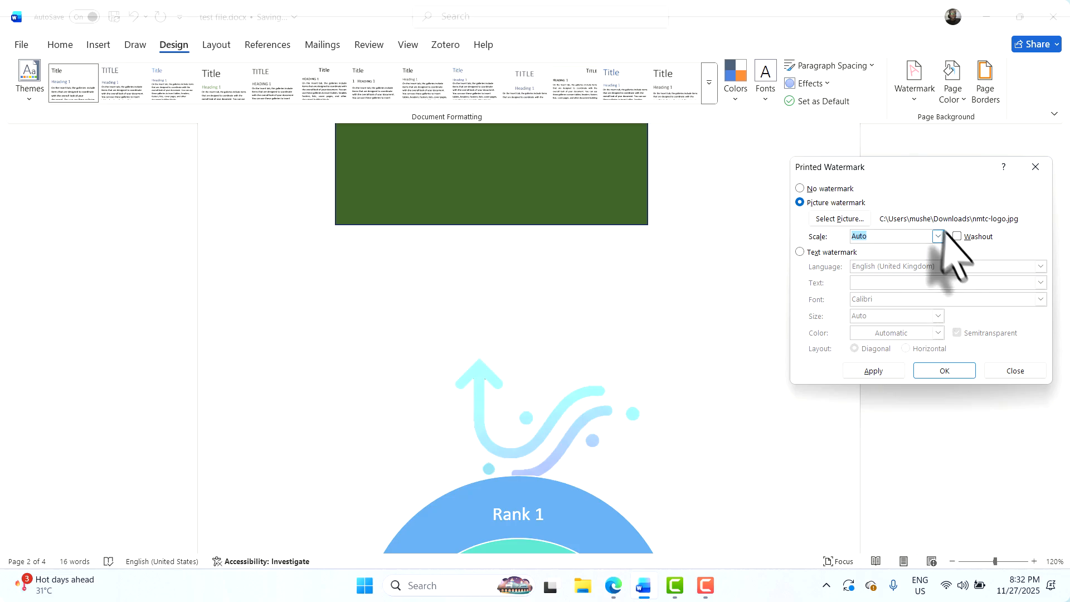
Apply nmtc-logo.jpg as a full-colour watermark, trying washout before turning it off, and close the dialog
click(873, 371)
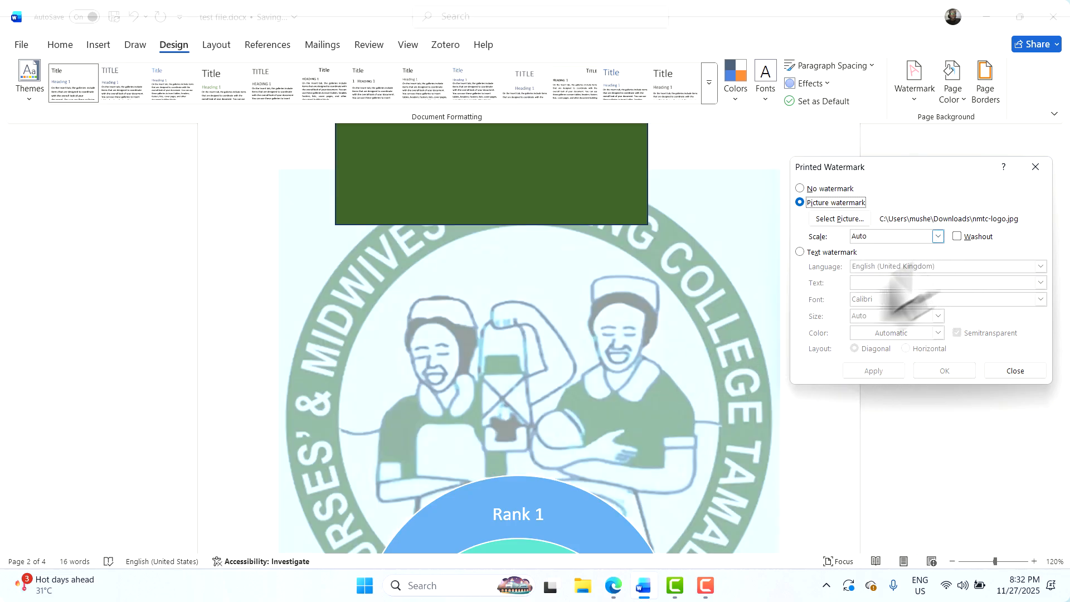
click(963, 238)
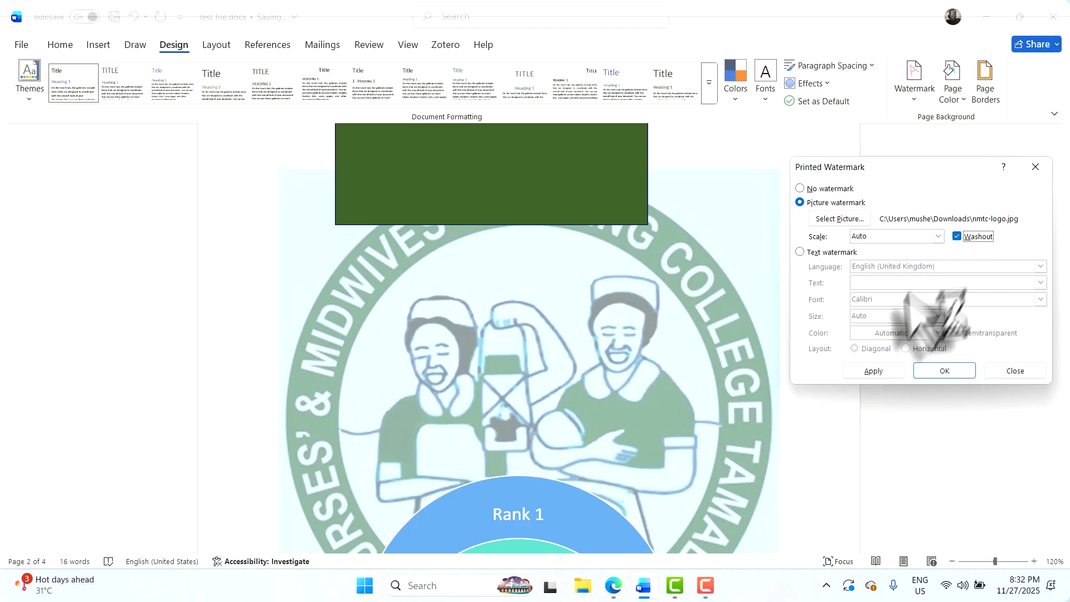
click(874, 373)
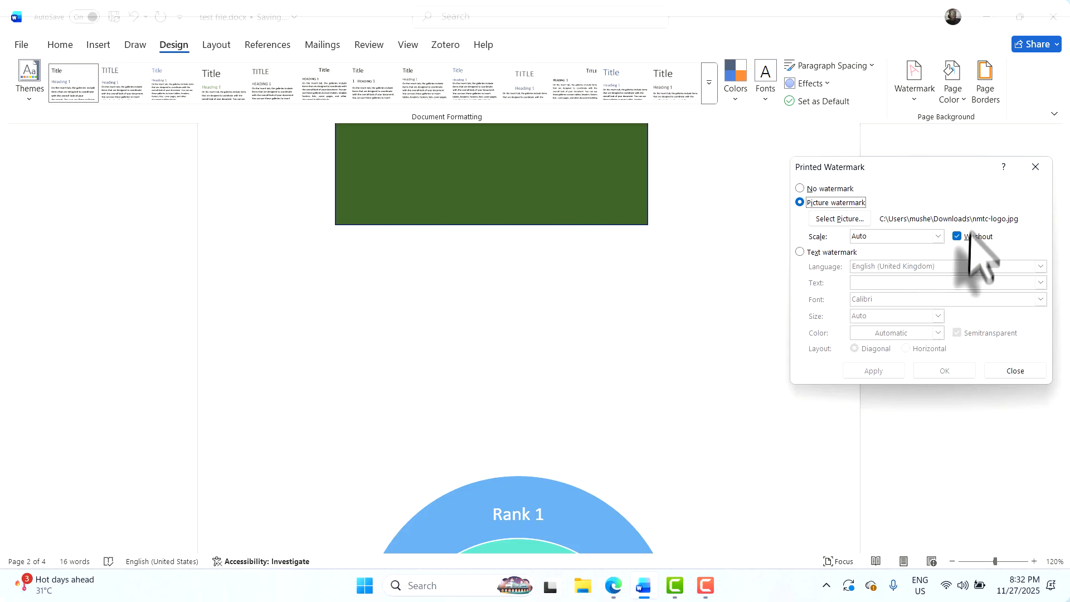
click(874, 370)
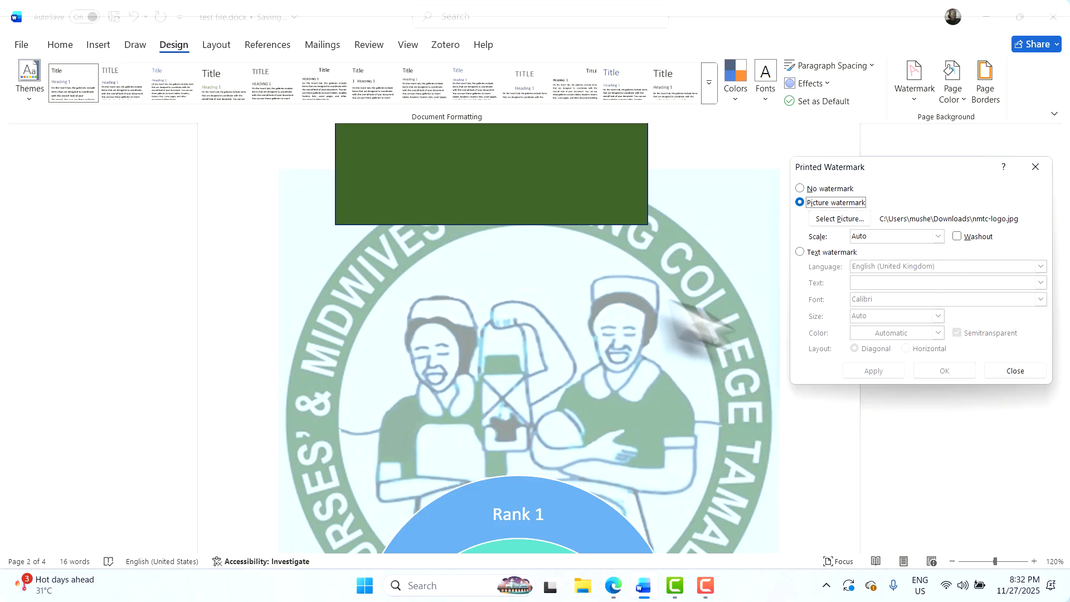
click(1016, 372)
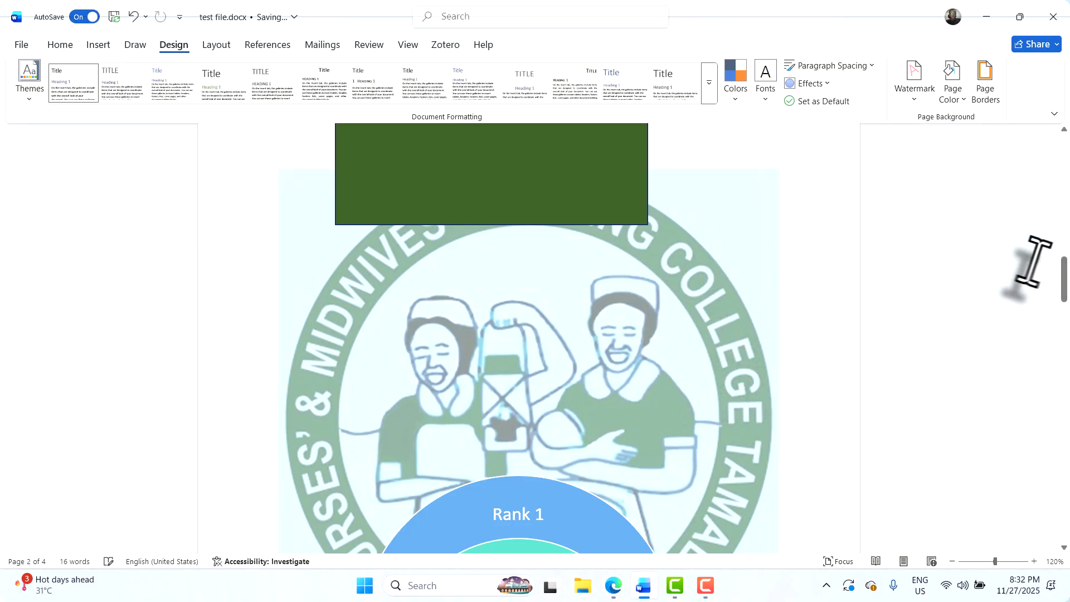
drag(1055, 288, 987, 426)
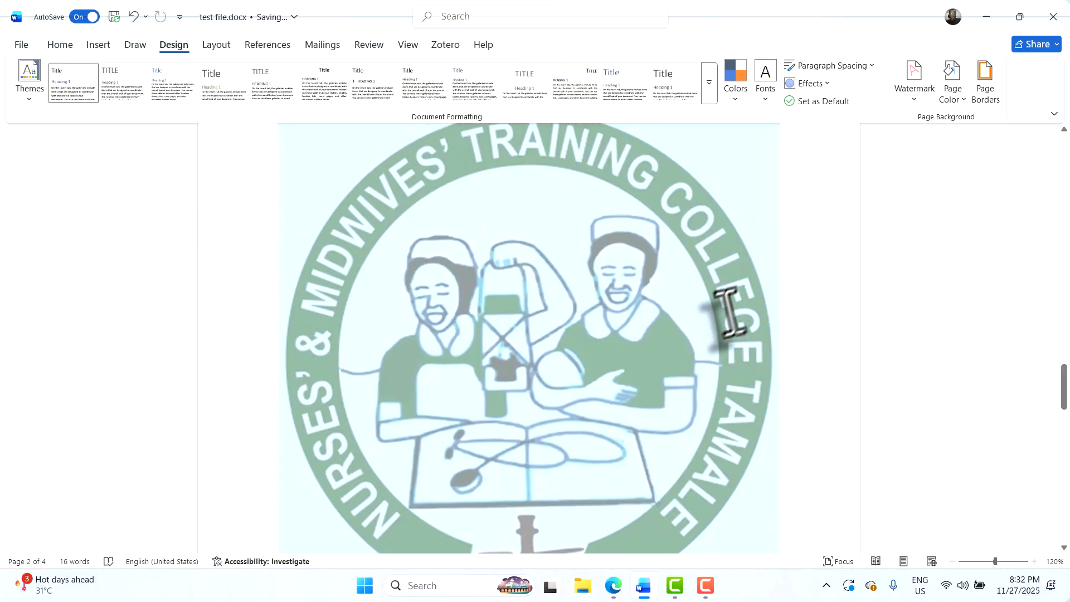
Scale the nmtc-logo watermark to 50%, comparing it with 100% before settling on 50%
click(920, 100)
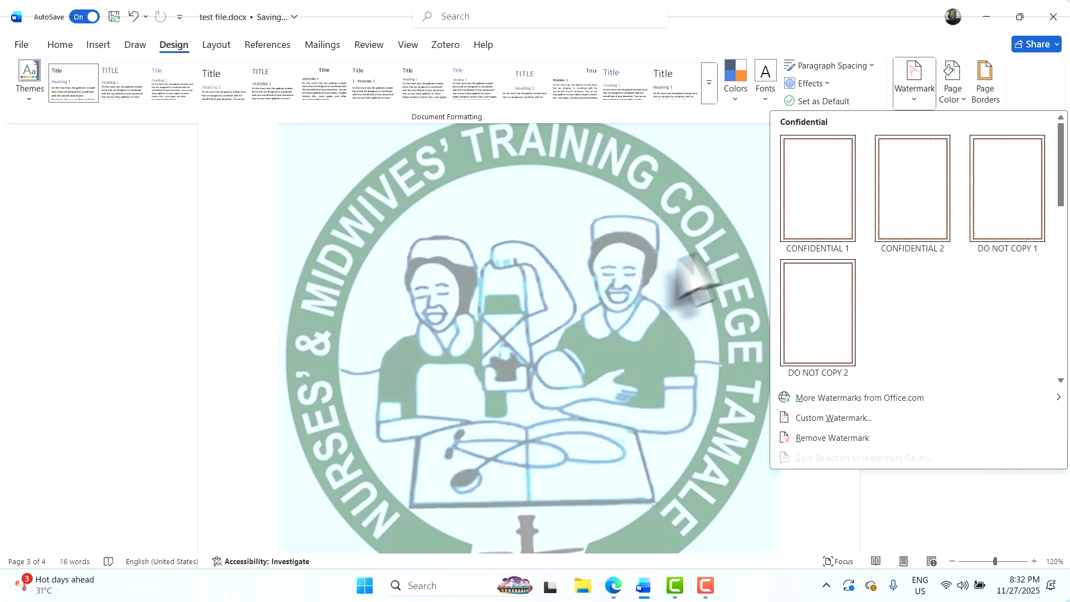
click(804, 423)
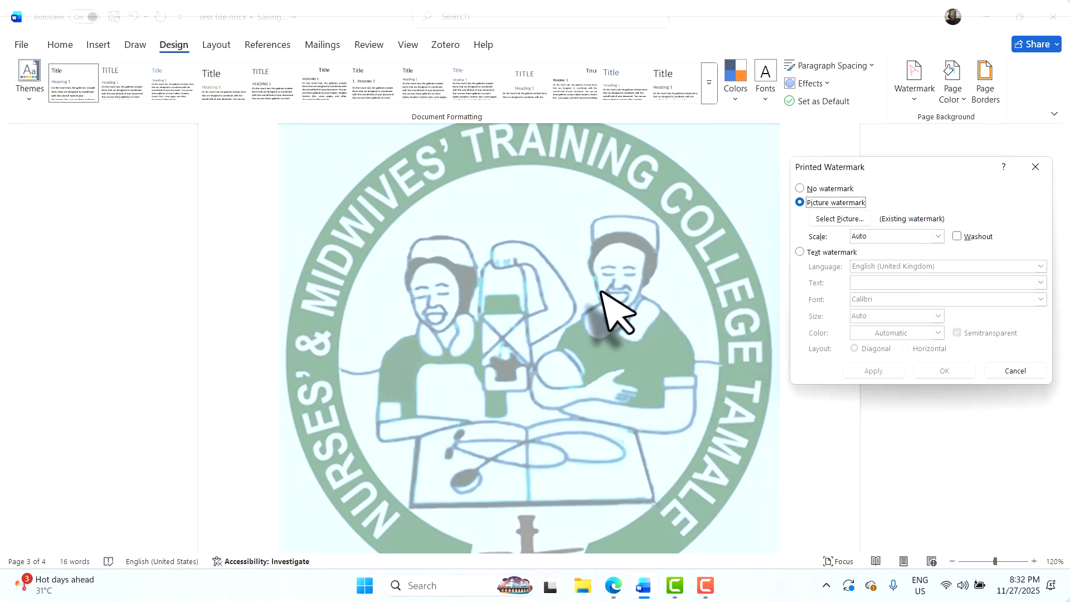
click(938, 237)
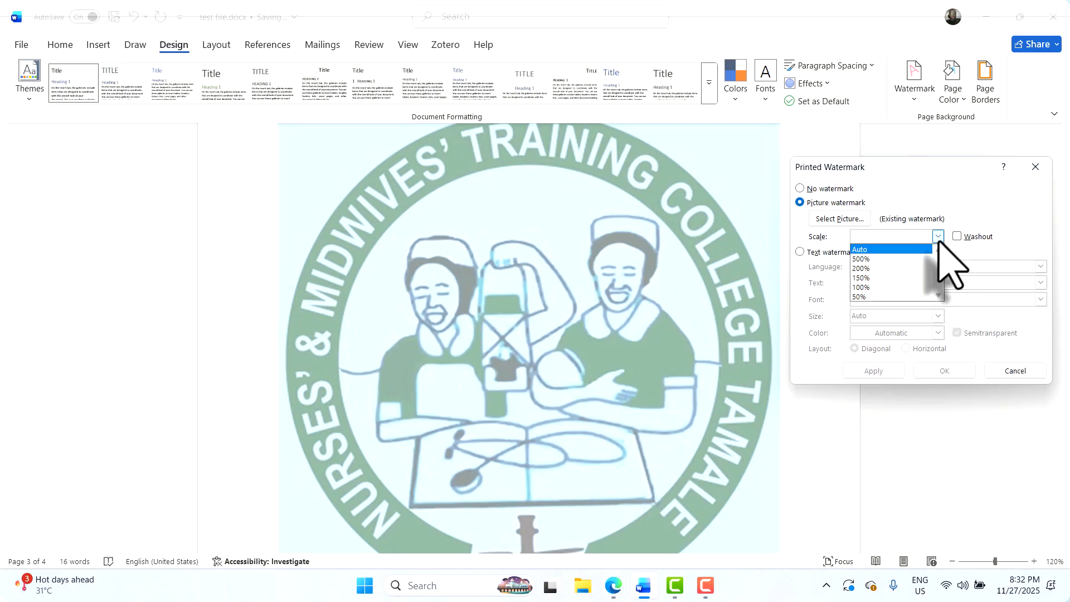
click(897, 296)
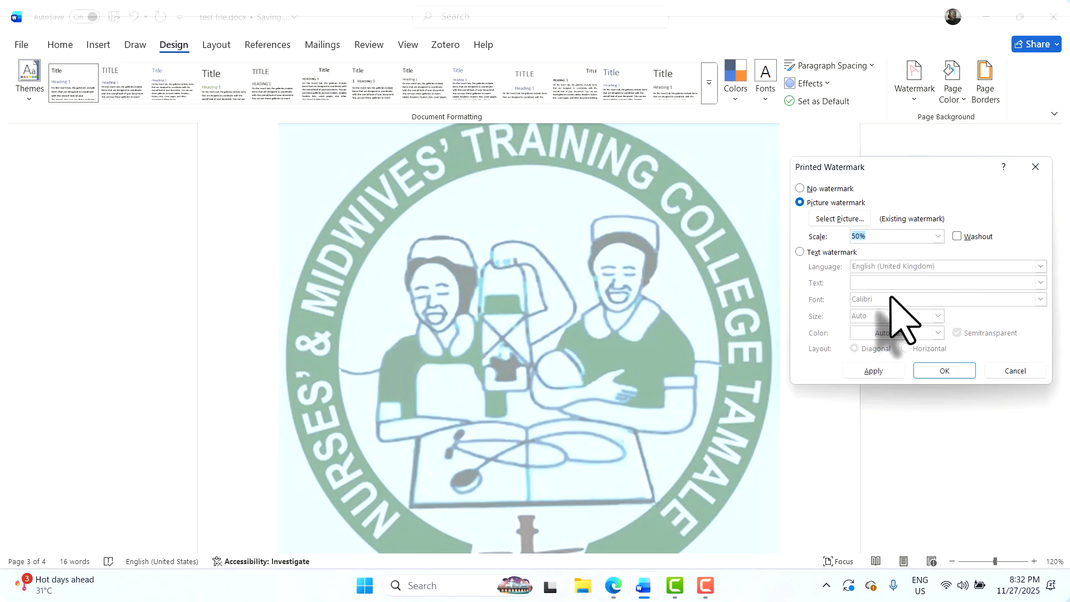
click(866, 372)
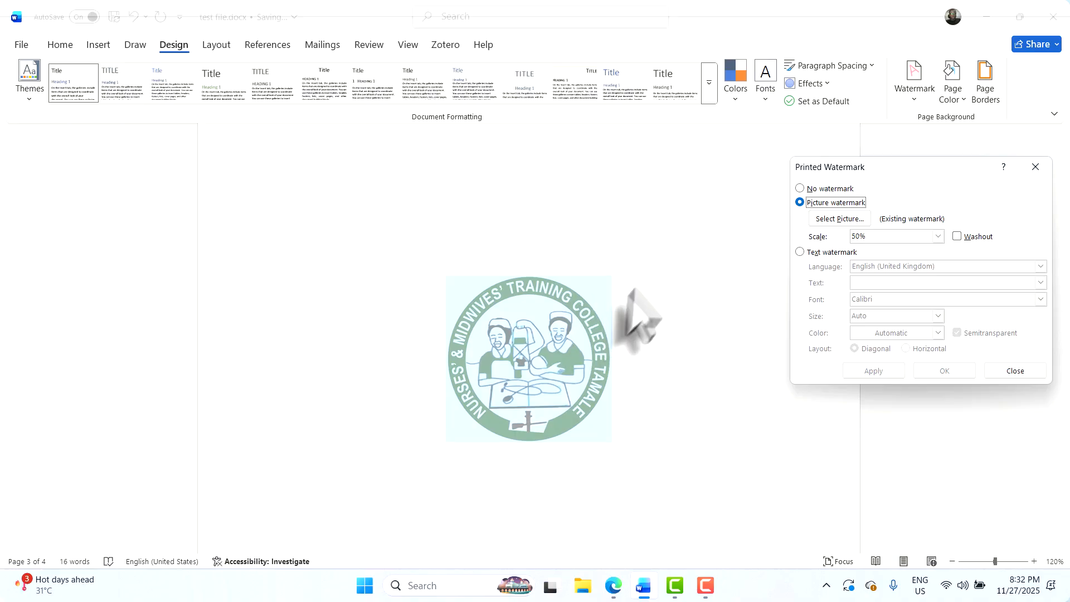
click(937, 239)
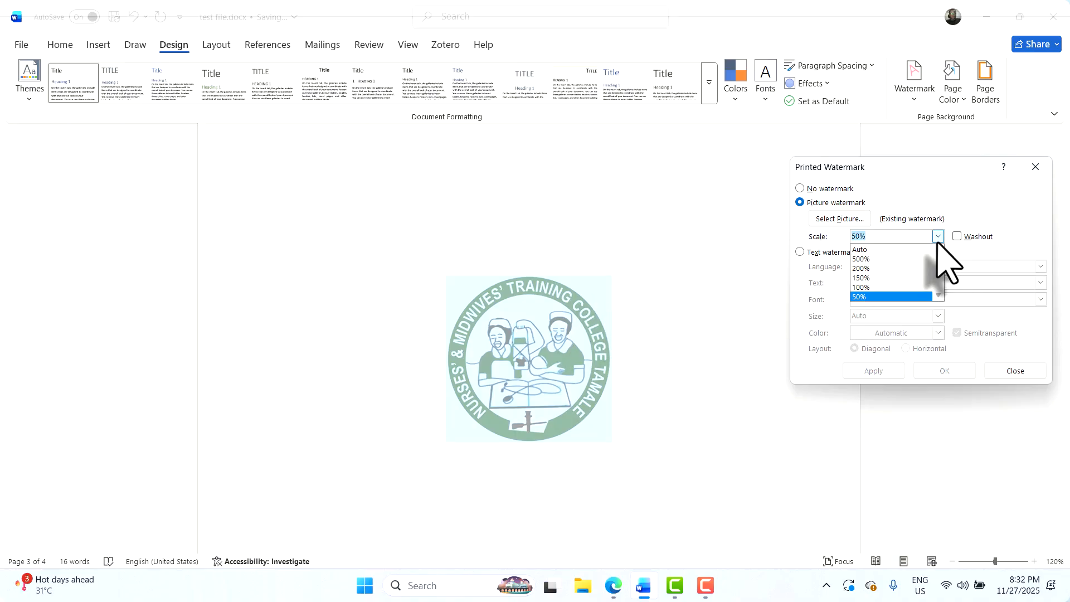
click(902, 288)
click(874, 372)
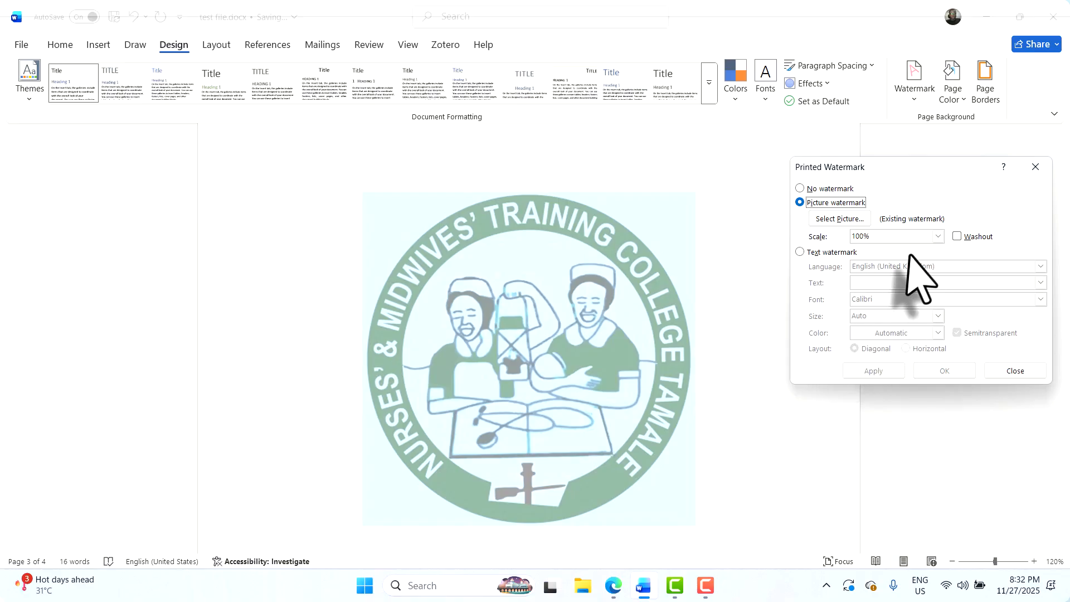
click(939, 236)
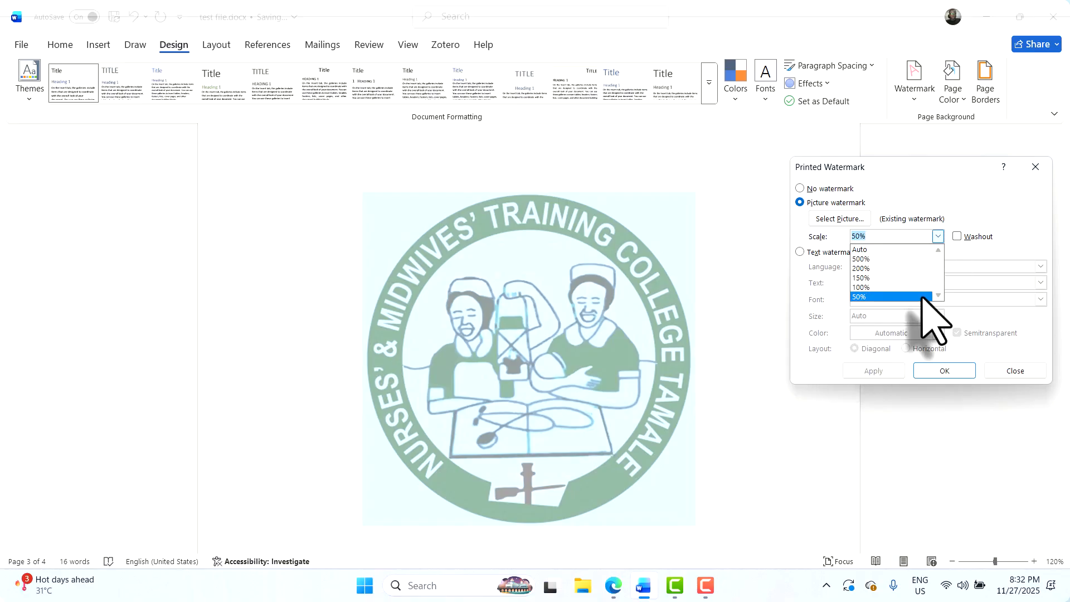
click(923, 297)
click(867, 372)
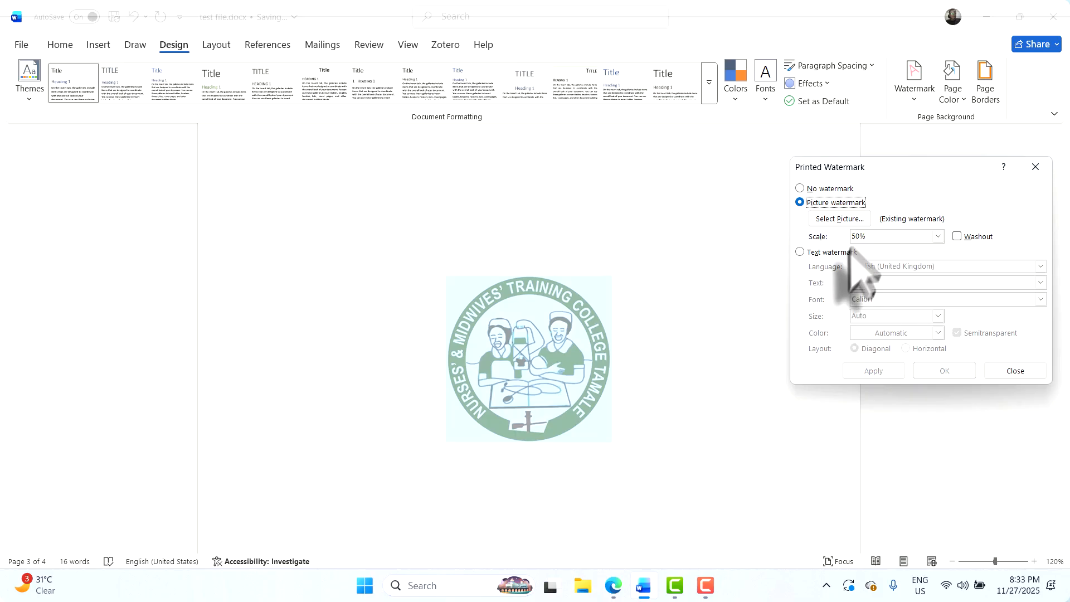
Try washout on the 50% logo, then turn washout off and confirm with OK
click(957, 236)
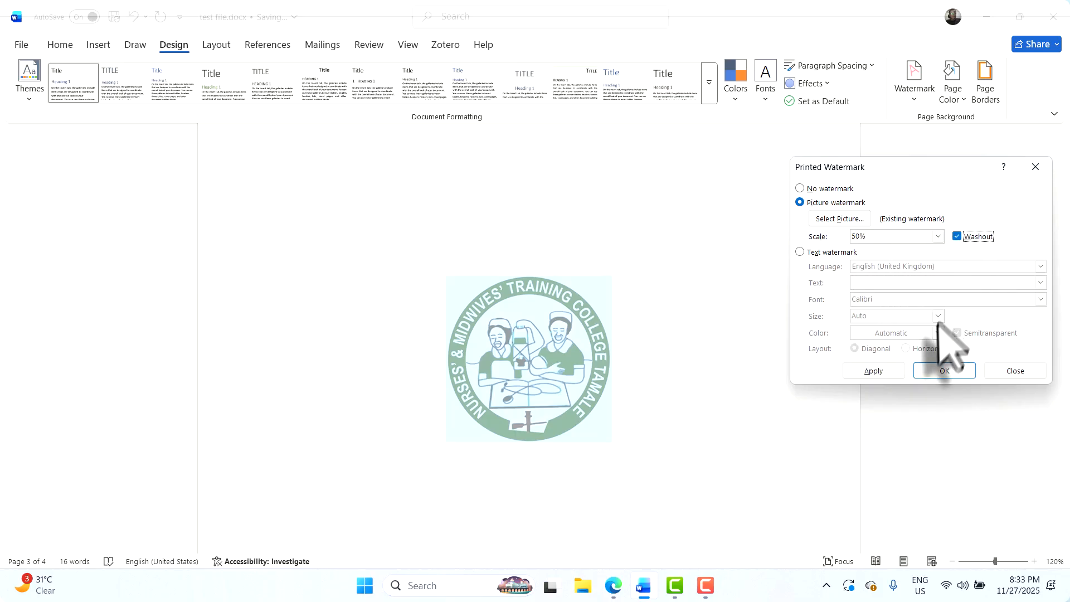
click(874, 371)
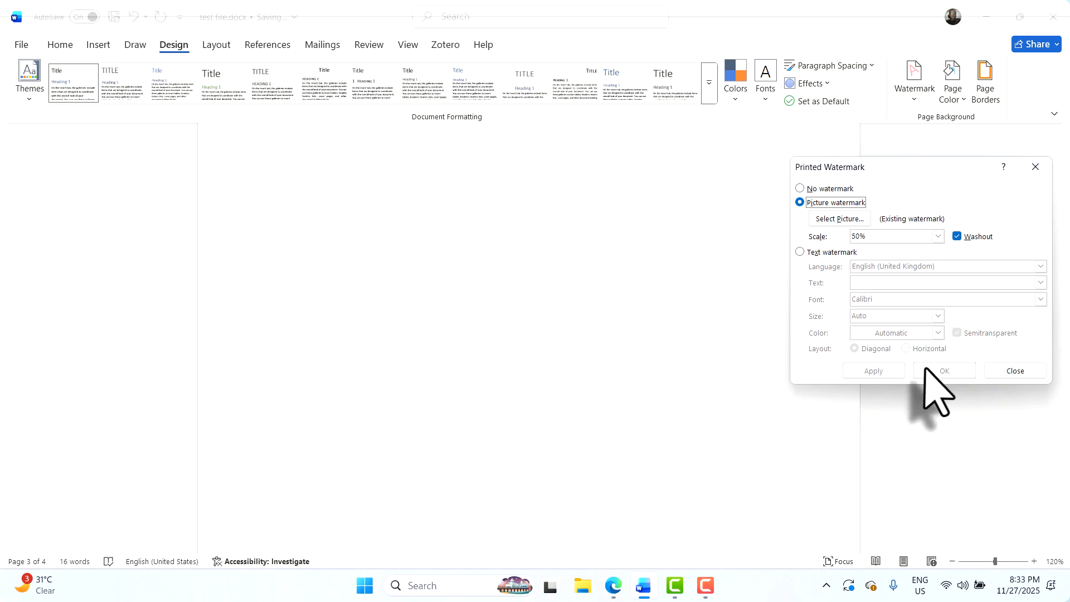
click(957, 236)
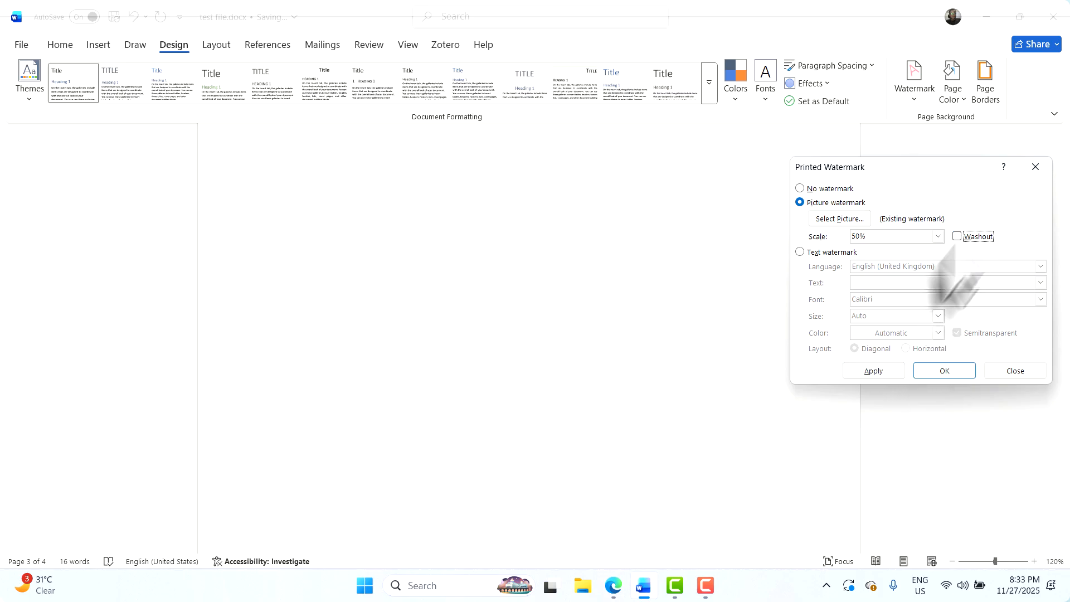
click(920, 369)
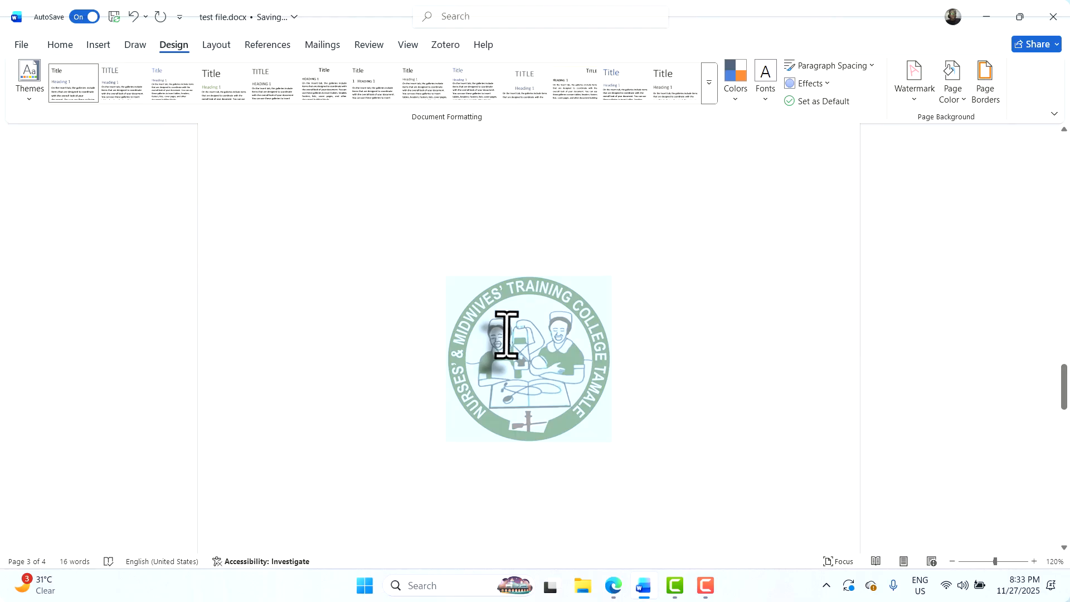
click(66, 39)
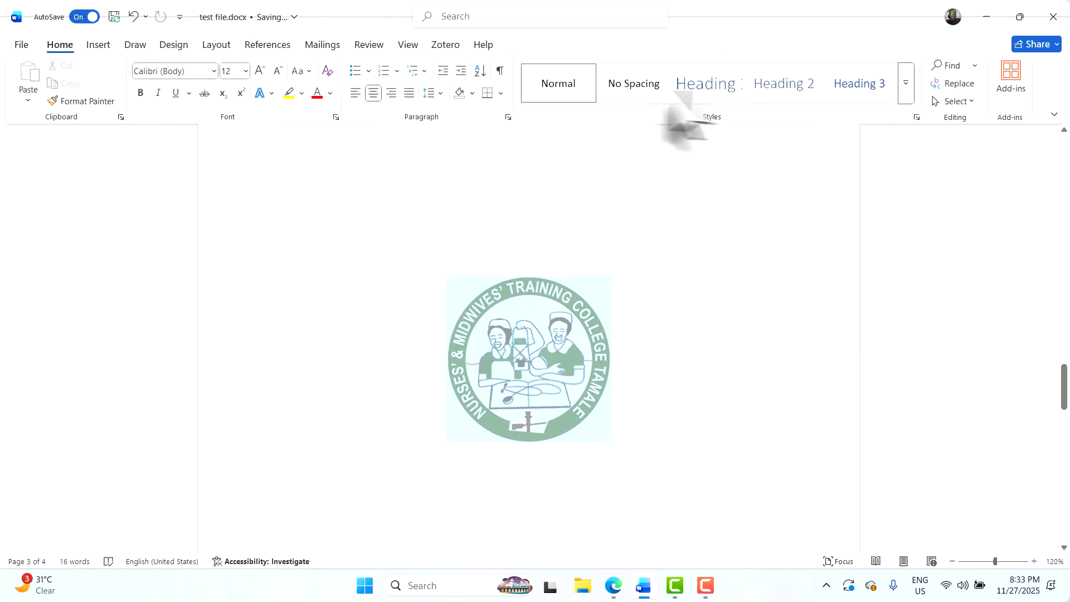
Apply Heading 1 to 'This is a sentence on the watermarked page' and select it with the line below
click(727, 92)
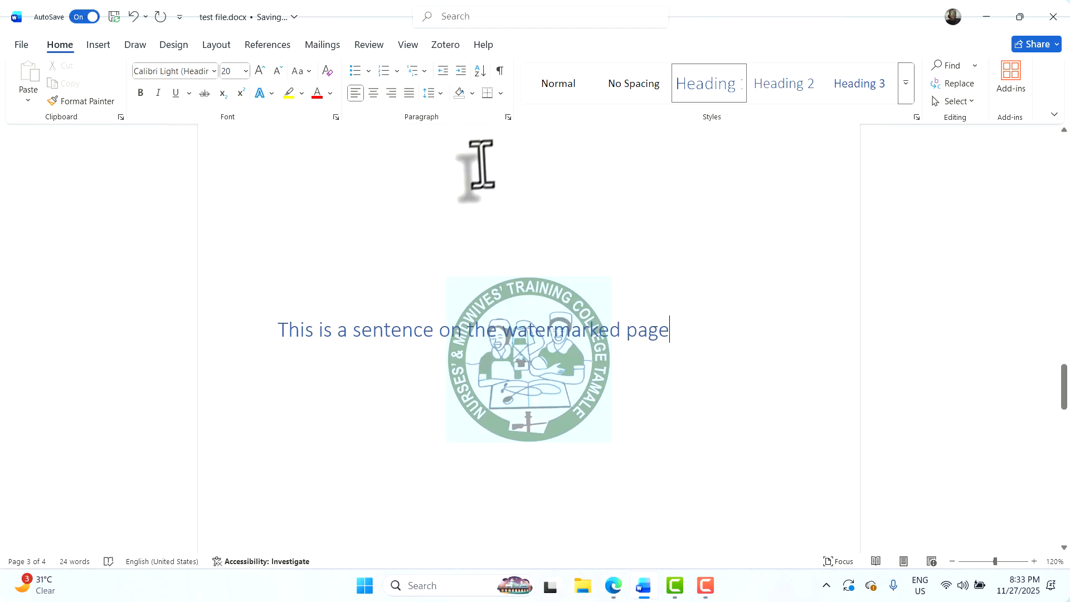
drag(306, 206, 652, 270)
scroll(618, 265, up, 7)
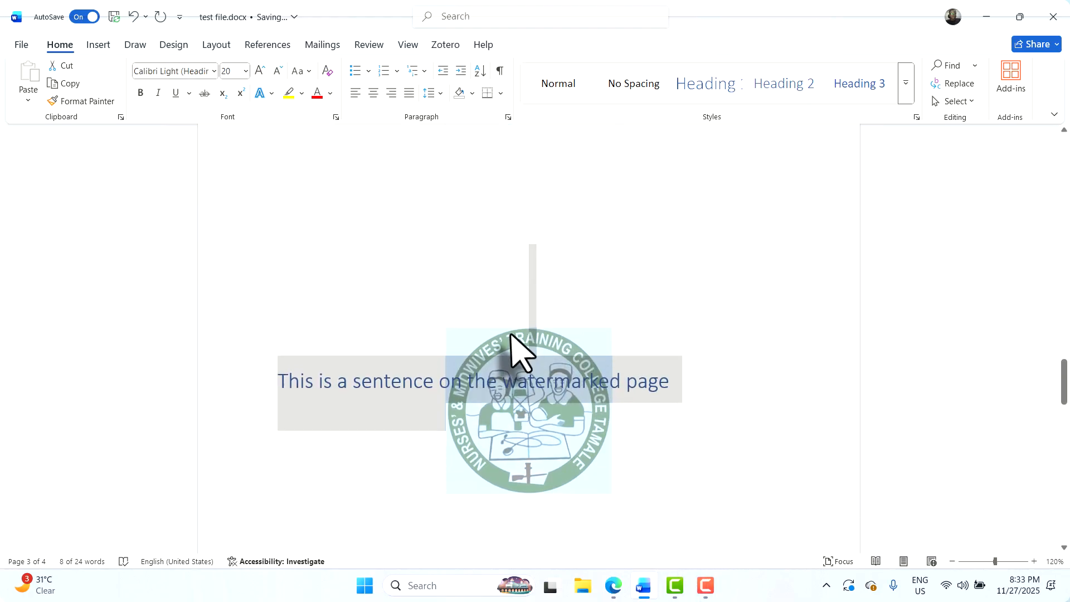
click(511, 335)
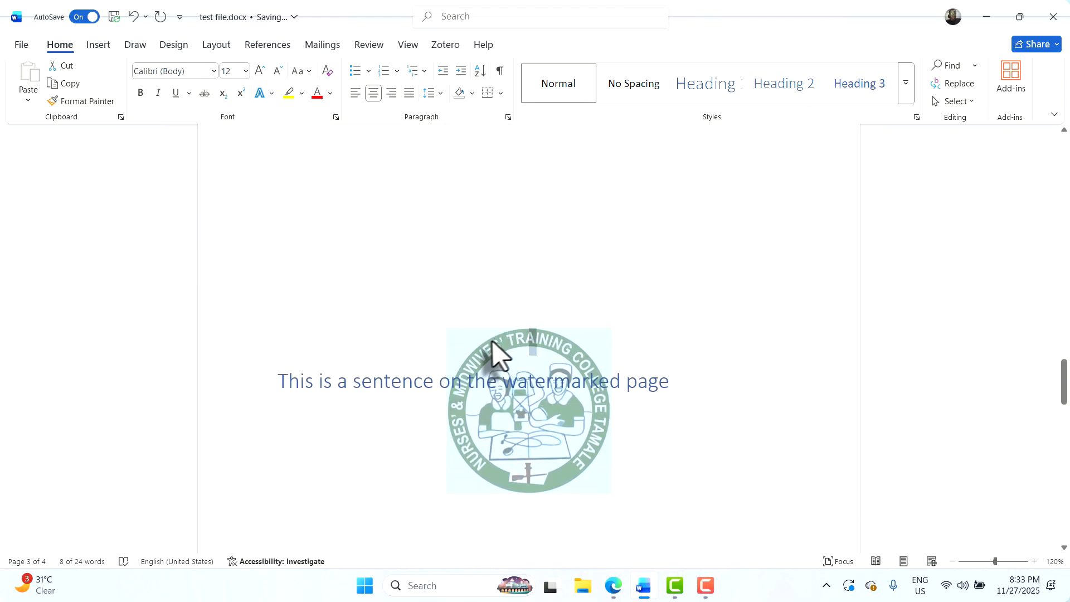
triple_click(504, 382)
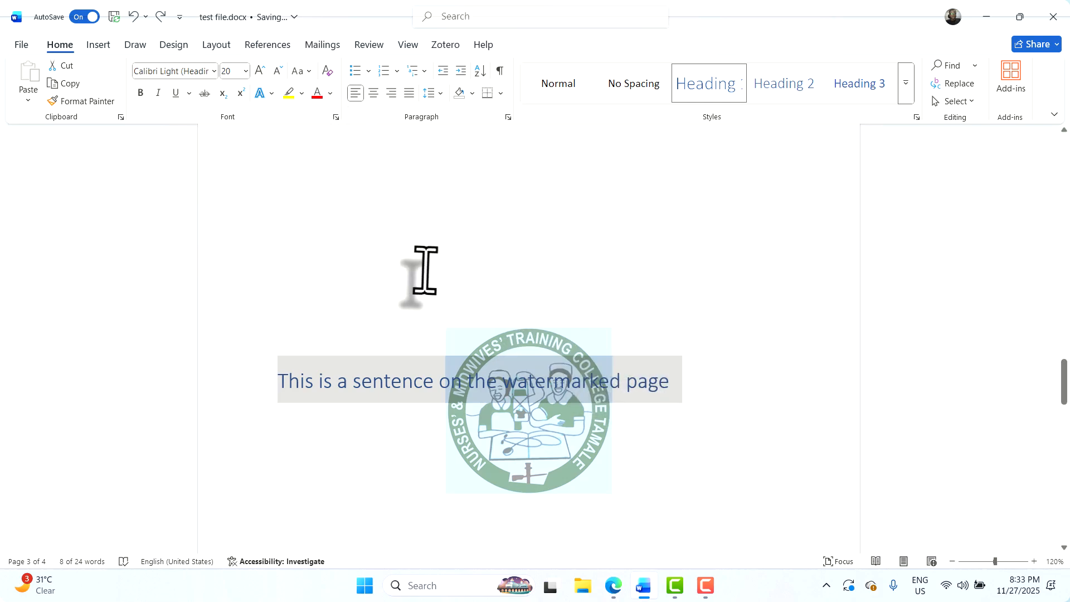
click(271, 223)
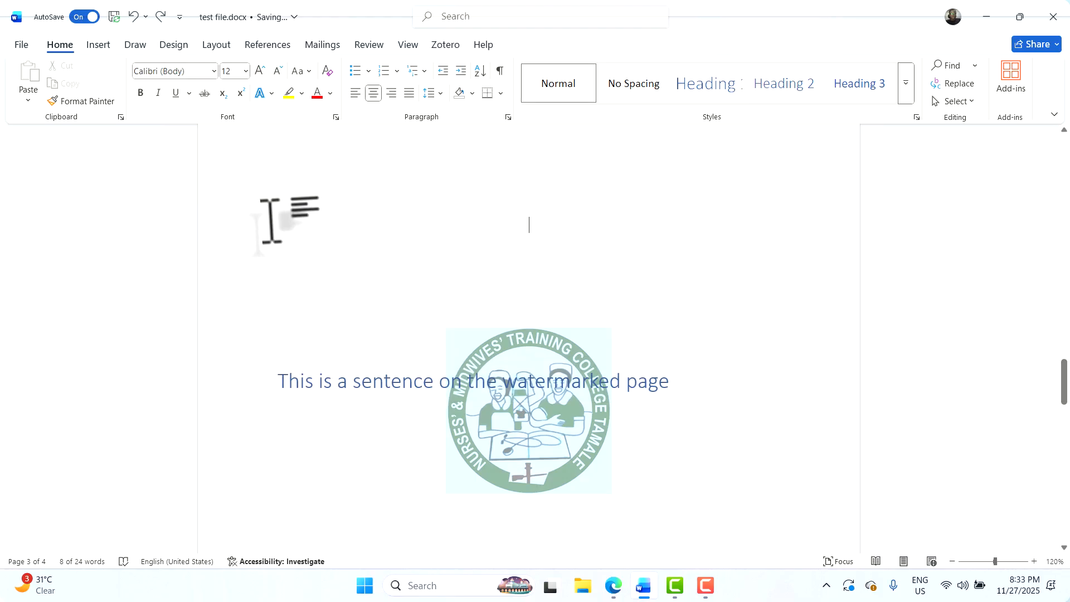
drag(399, 348, 453, 440)
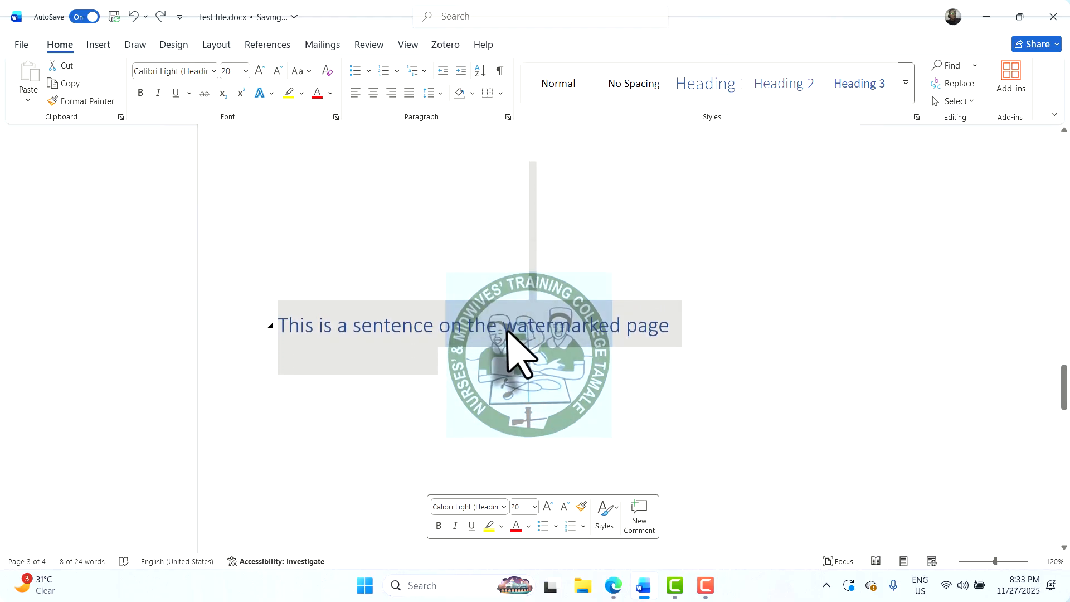
Paste the college logo back onto the watermarked page
scroll(508, 329, up, 10)
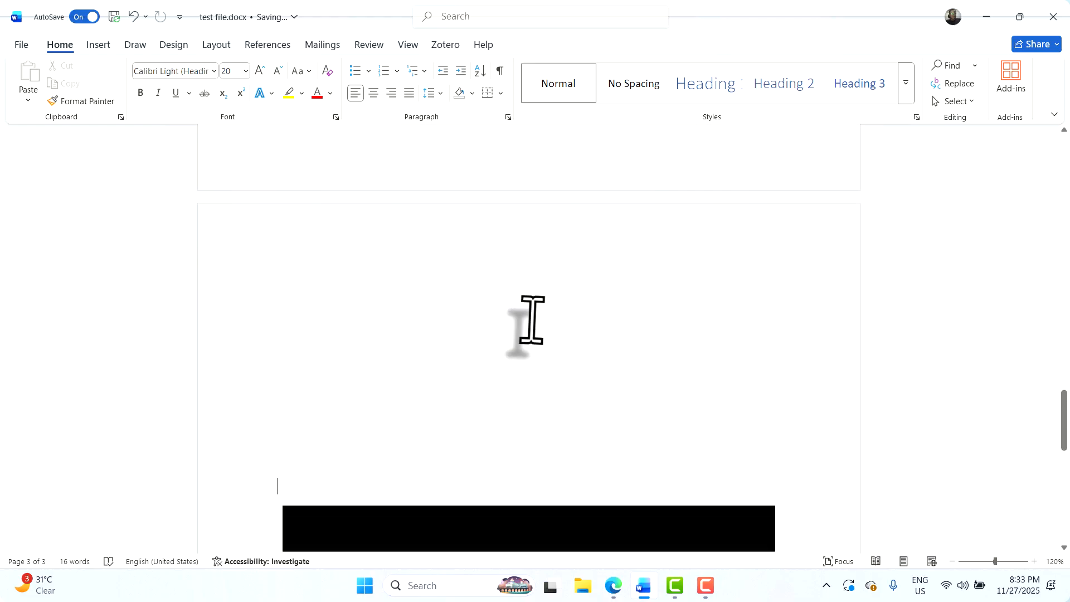
scroll(530, 363, down, 10)
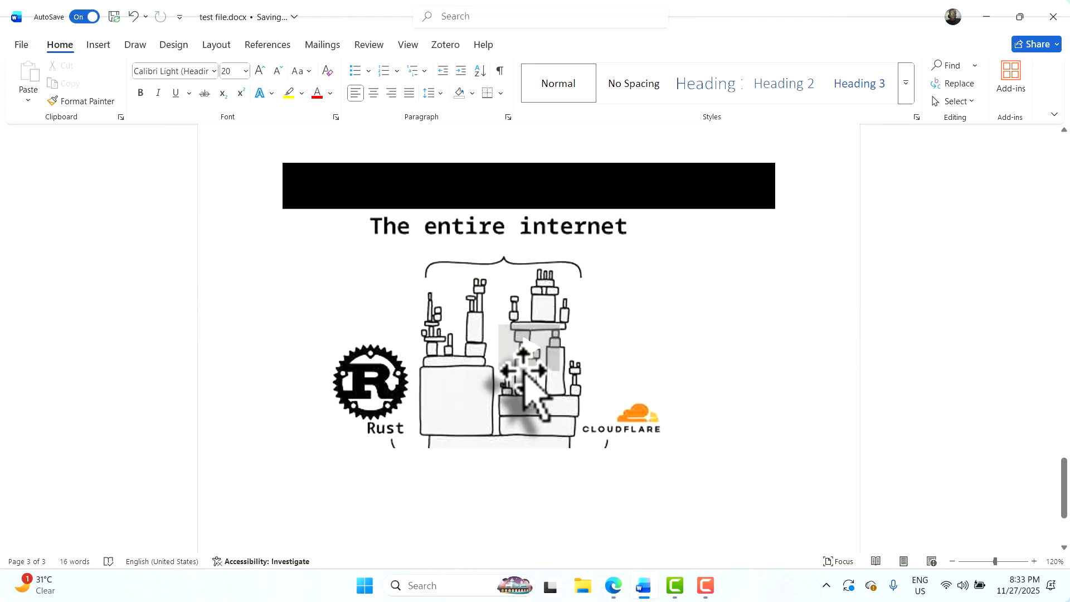
scroll(521, 371, up, 2)
scroll(527, 370, up, 10)
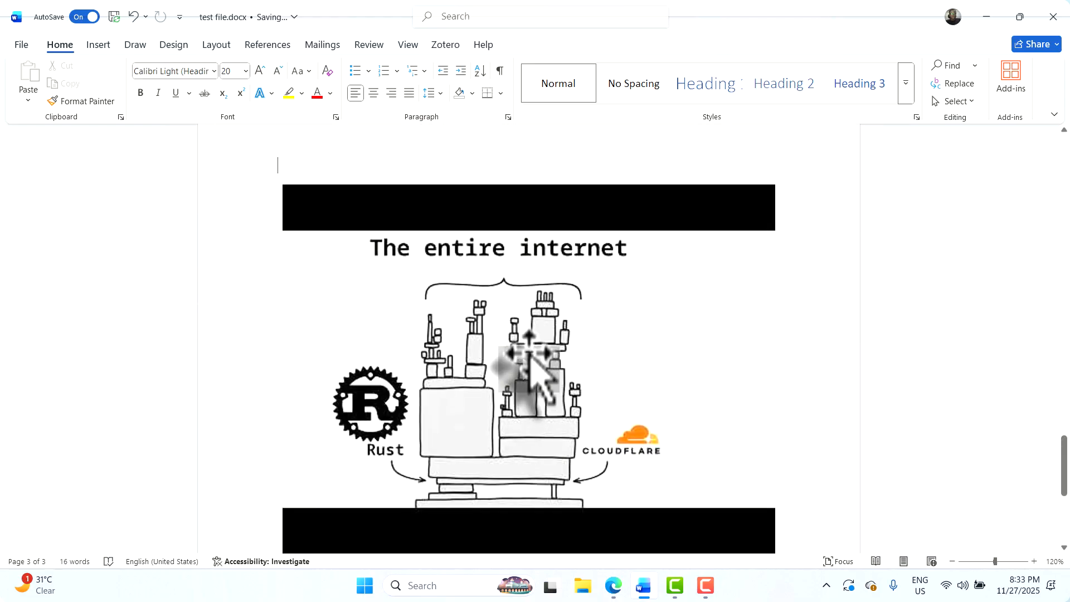
scroll(528, 350, up, 8)
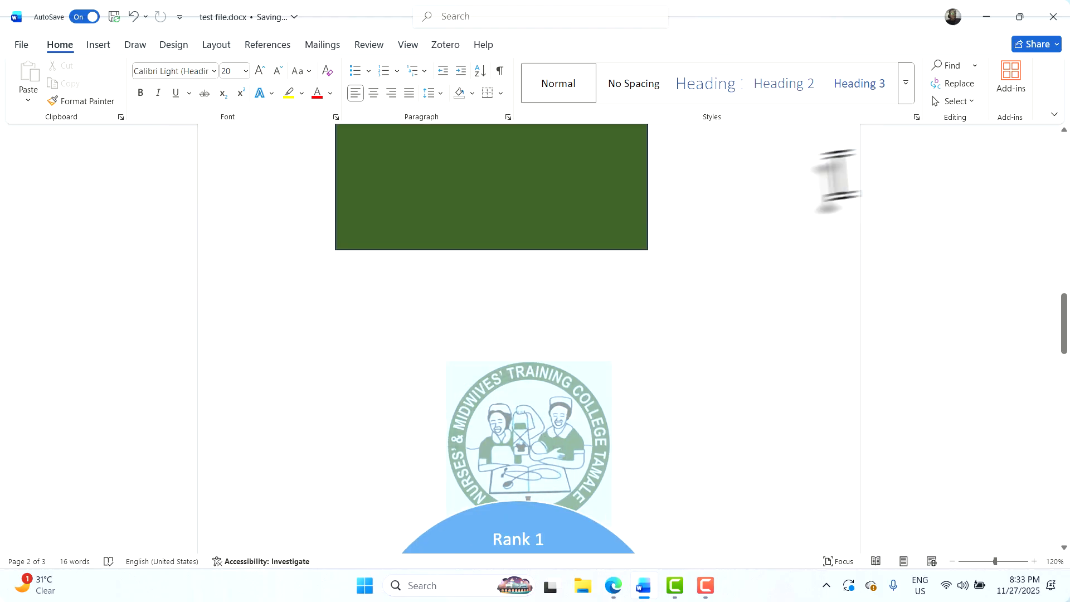
scroll(502, 368, down, 10)
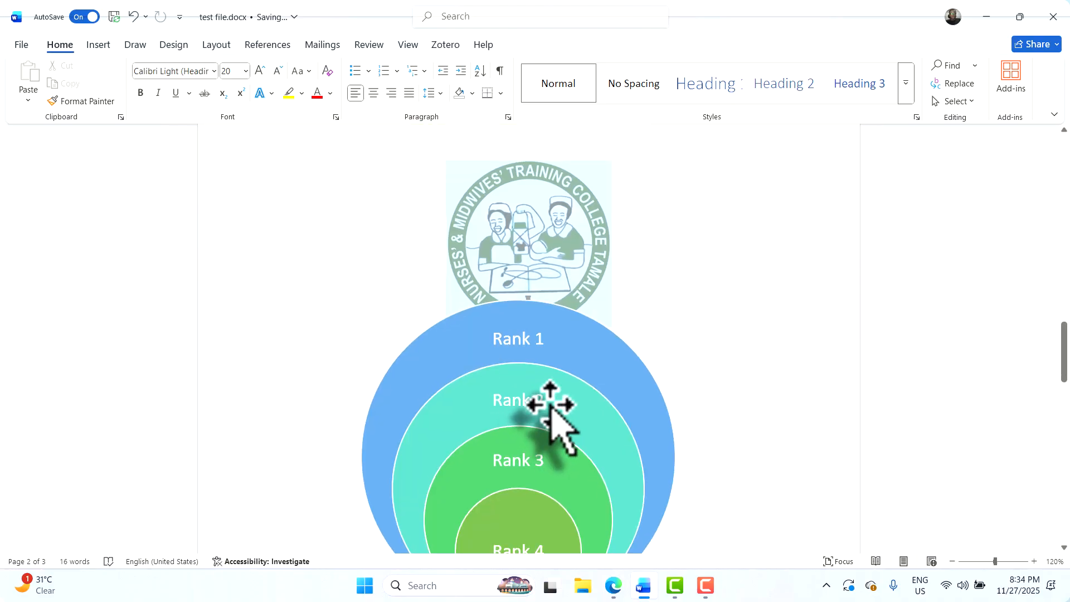
scroll(541, 403, down, 2)
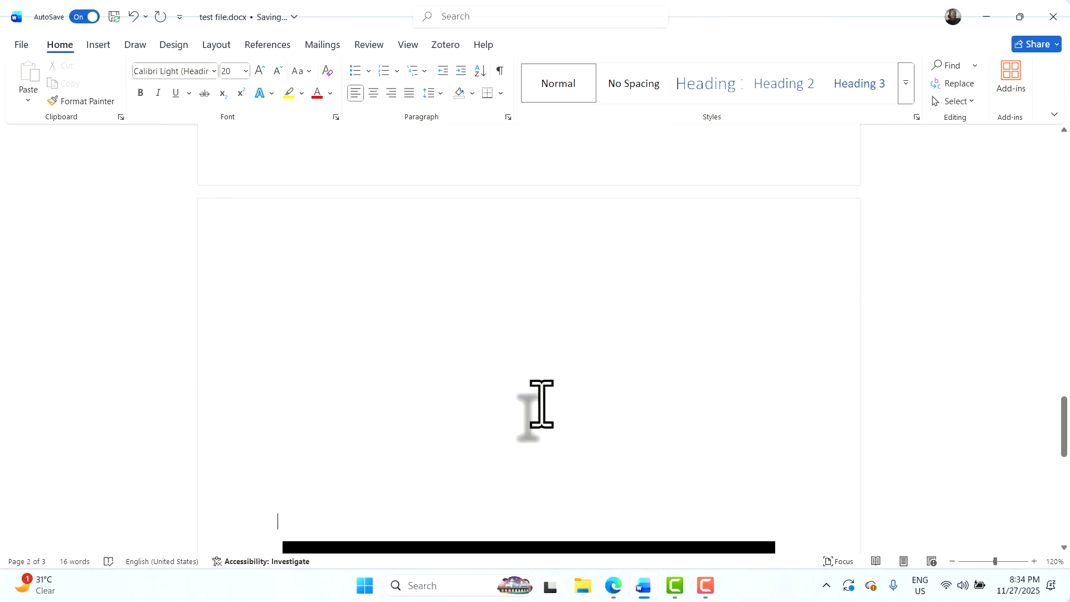
key(ctrl+v)
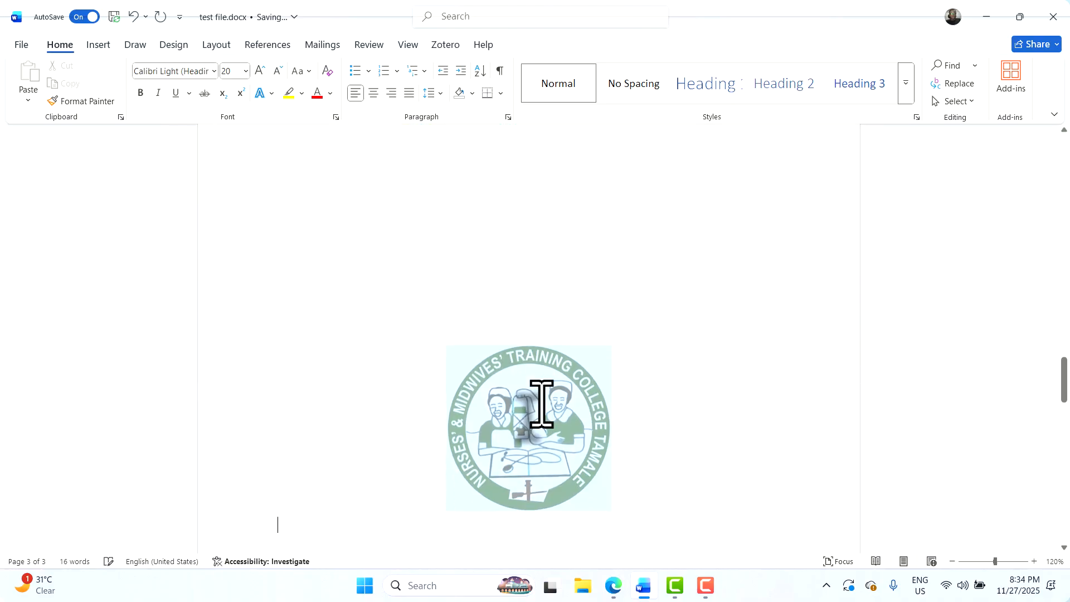
Select and then deselect the empty lines beside the logo, and scroll through the pages to check them
scroll(541, 404, down, 1)
scroll(549, 404, down, 5)
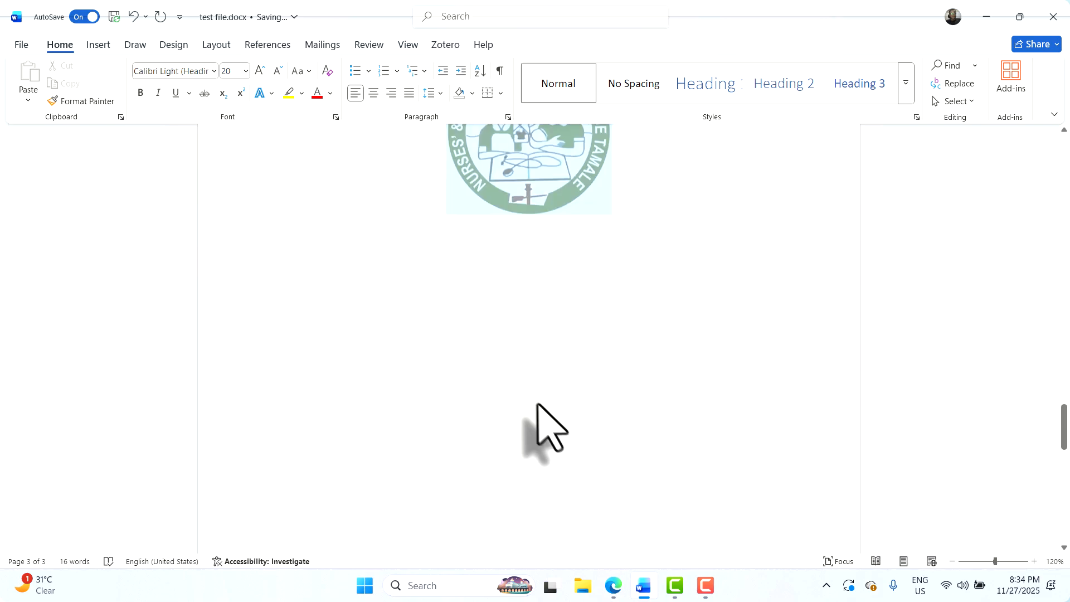
scroll(535, 354, up, 4)
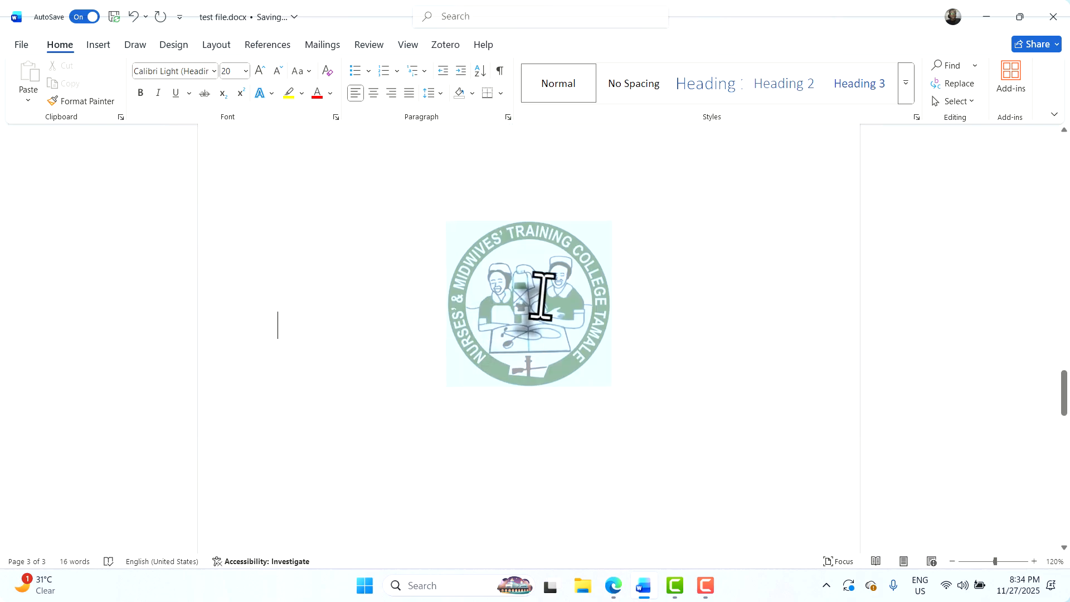
drag(306, 273, 645, 358)
scroll(498, 293, up, 1)
click(498, 293)
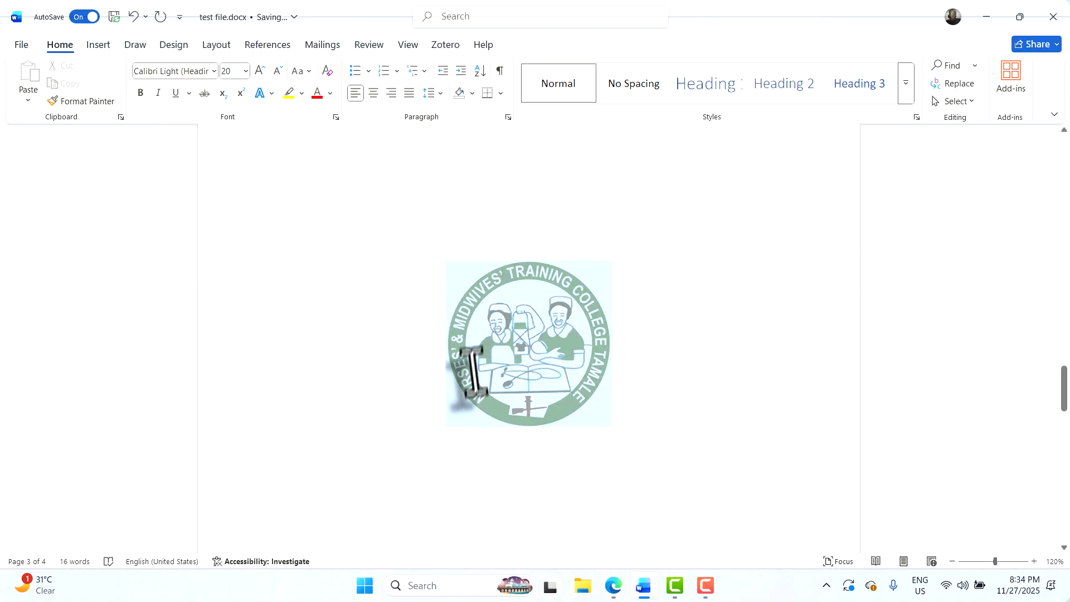
scroll(476, 304, up, 10)
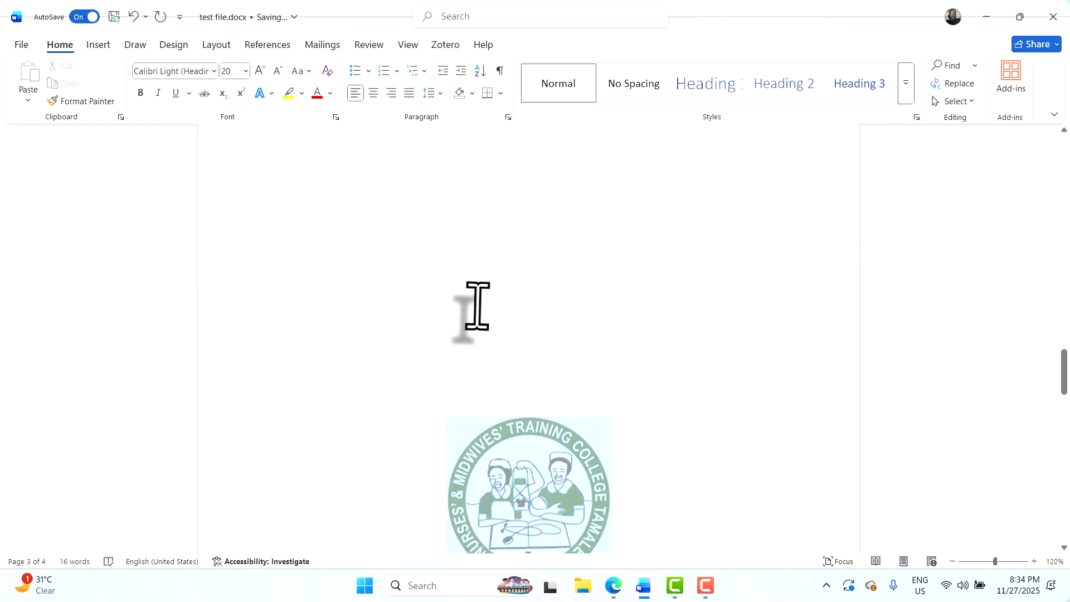
scroll(480, 304, up, 10)
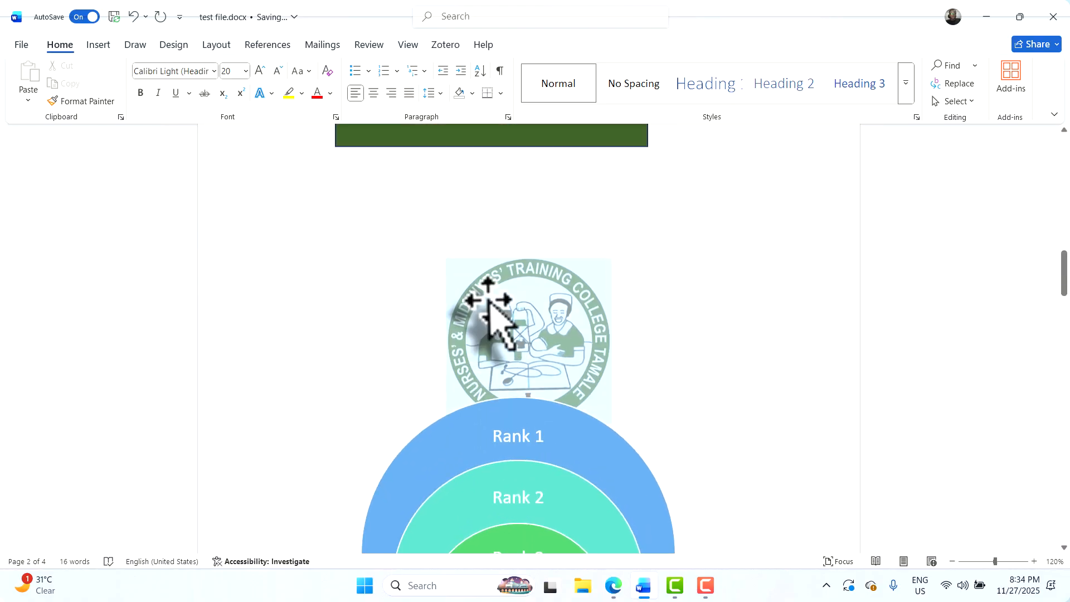
scroll(486, 301, up, 10)
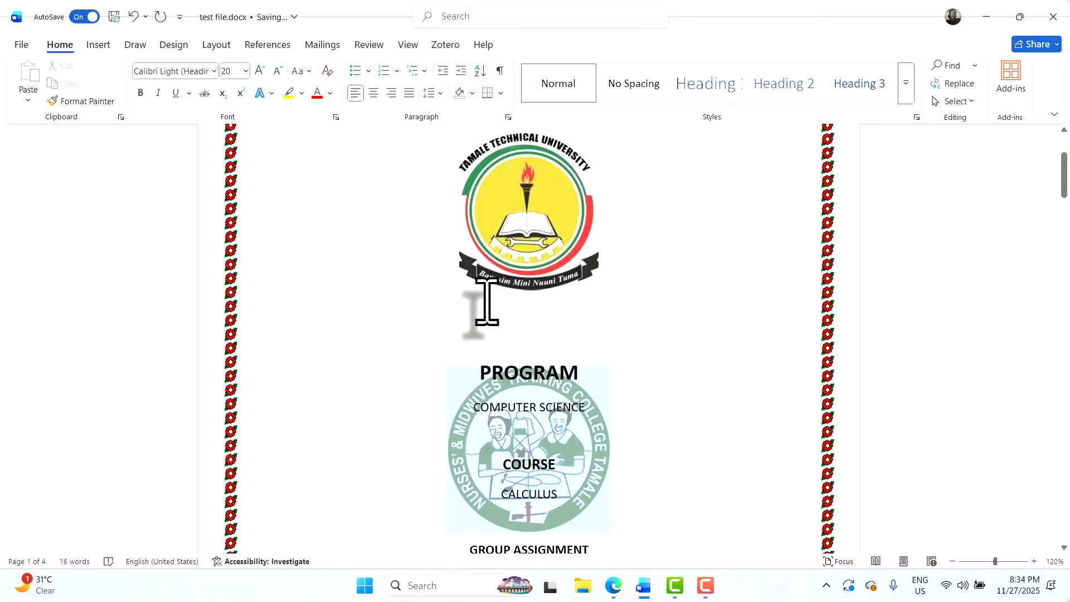
scroll(477, 306, up, 2)
scroll(482, 306, down, 10)
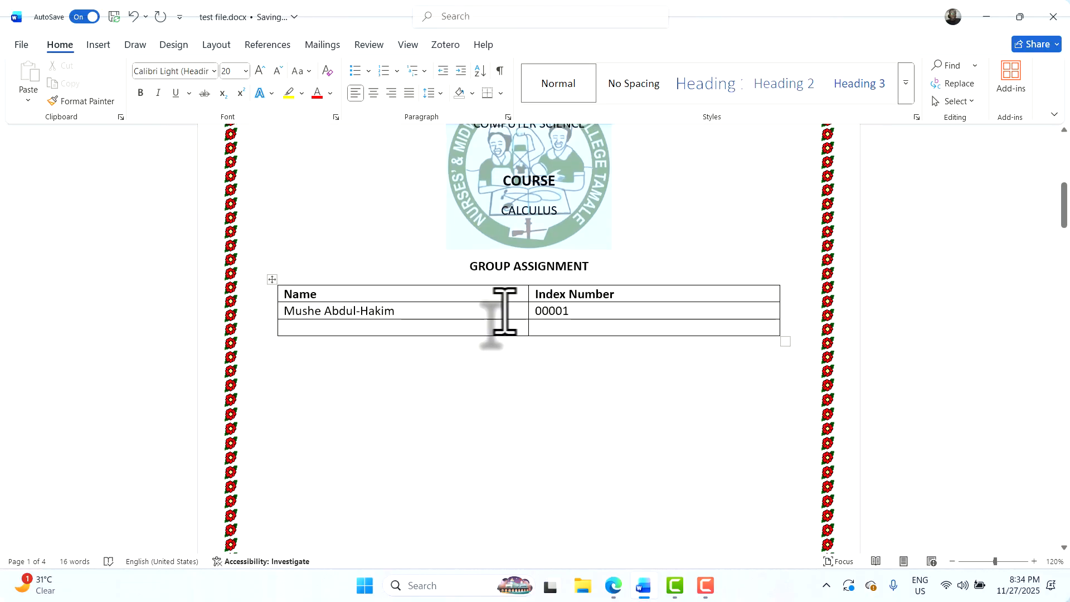
scroll(492, 310, down, 12)
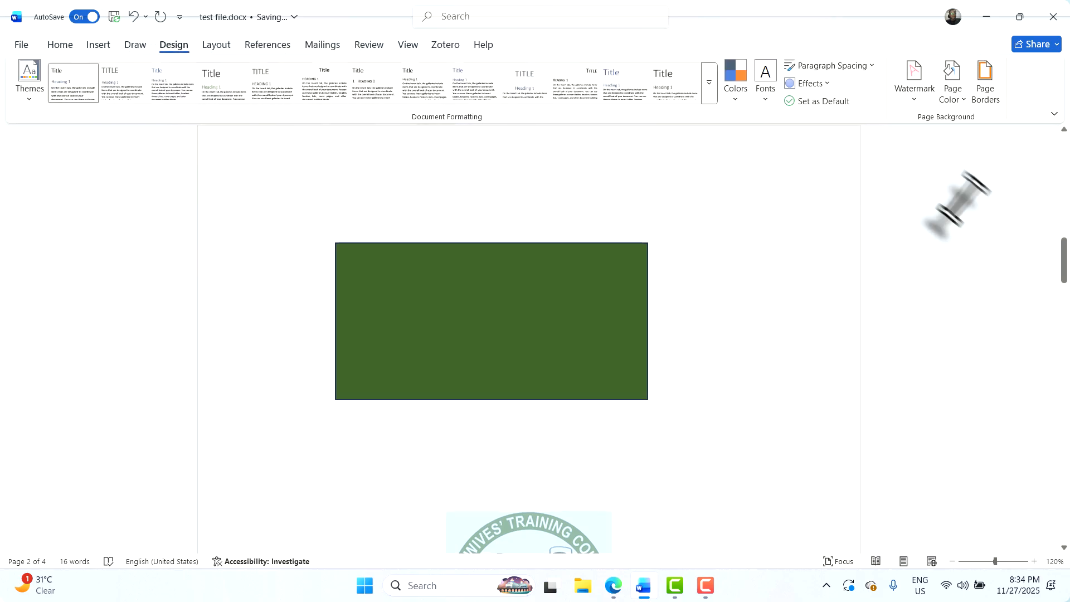
Remove the college logo watermark with Remove Watermark, then reopen the Custom Watermark settings
click(912, 95)
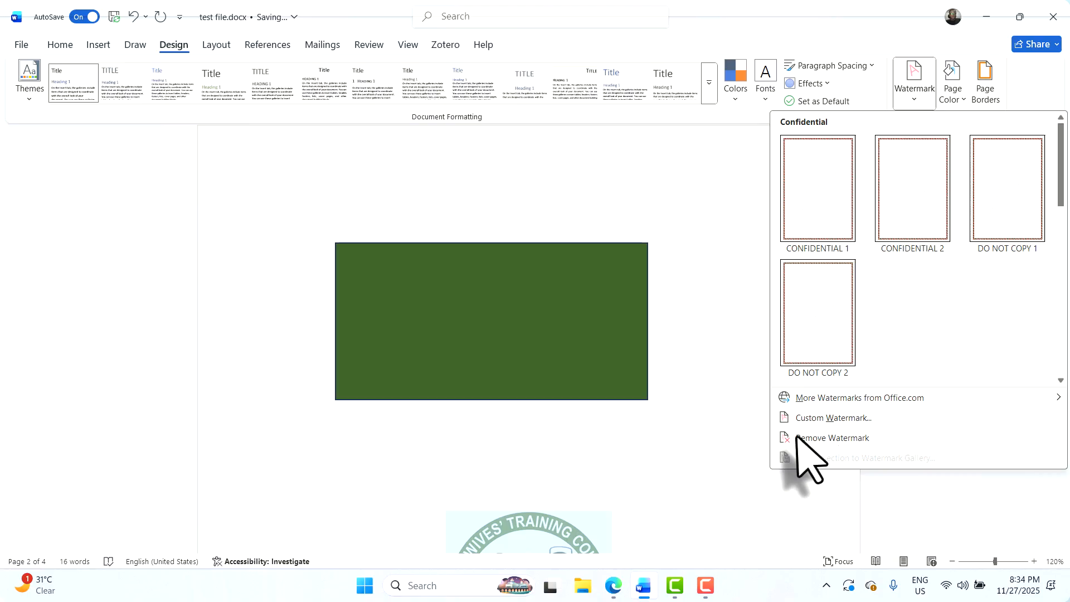
click(844, 439)
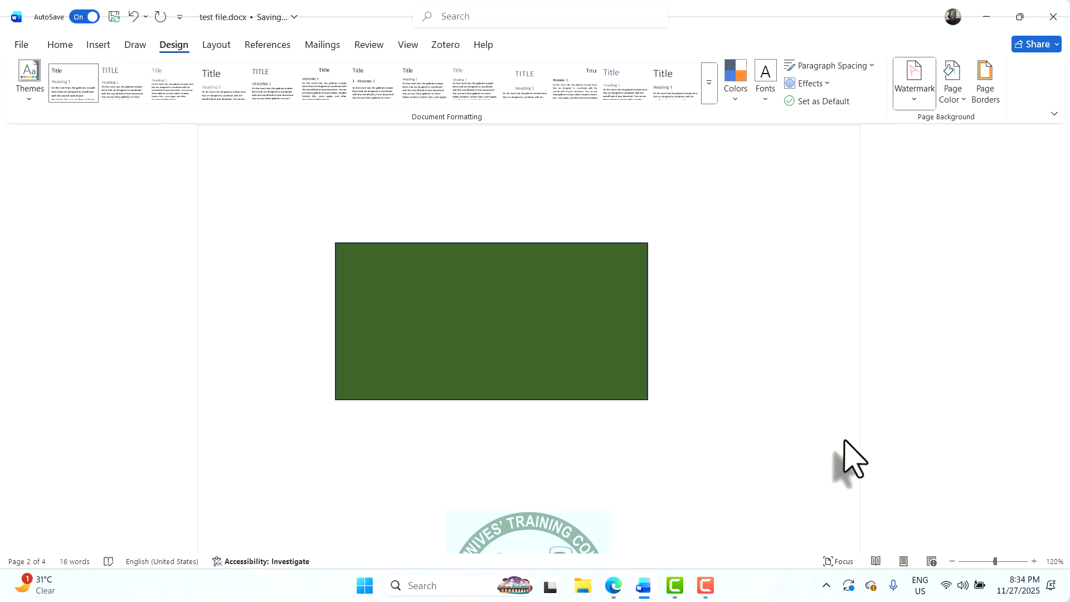
scroll(574, 454, down, 9)
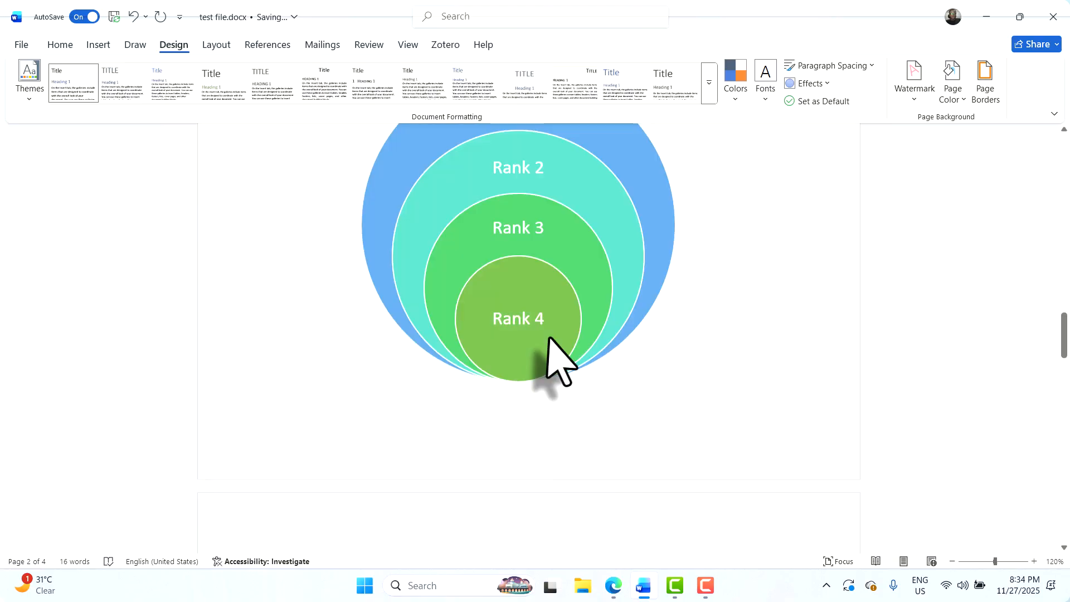
scroll(550, 337, down, 7)
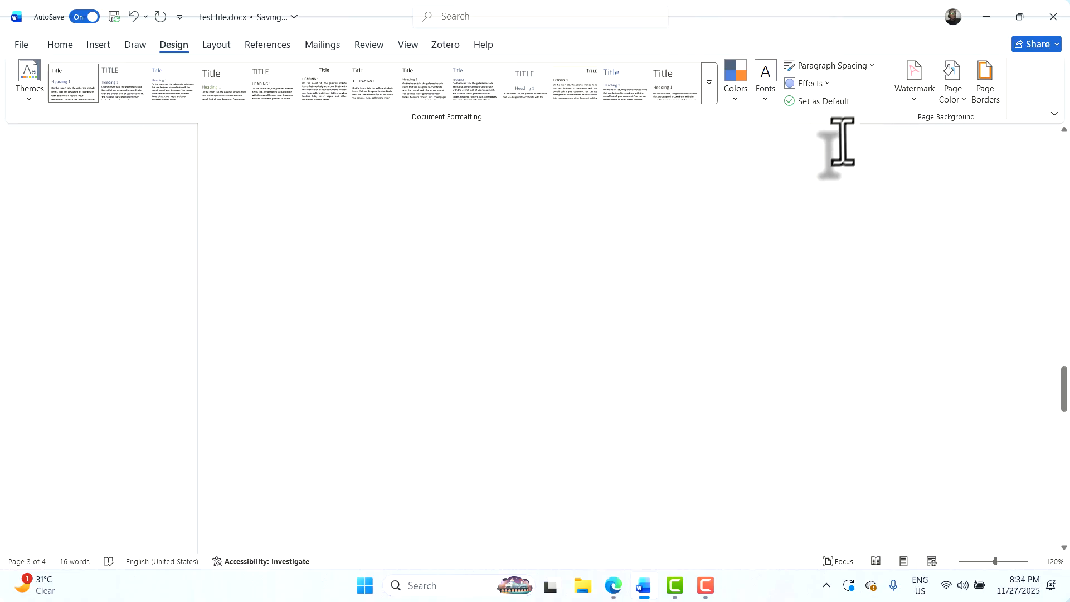
click(920, 100)
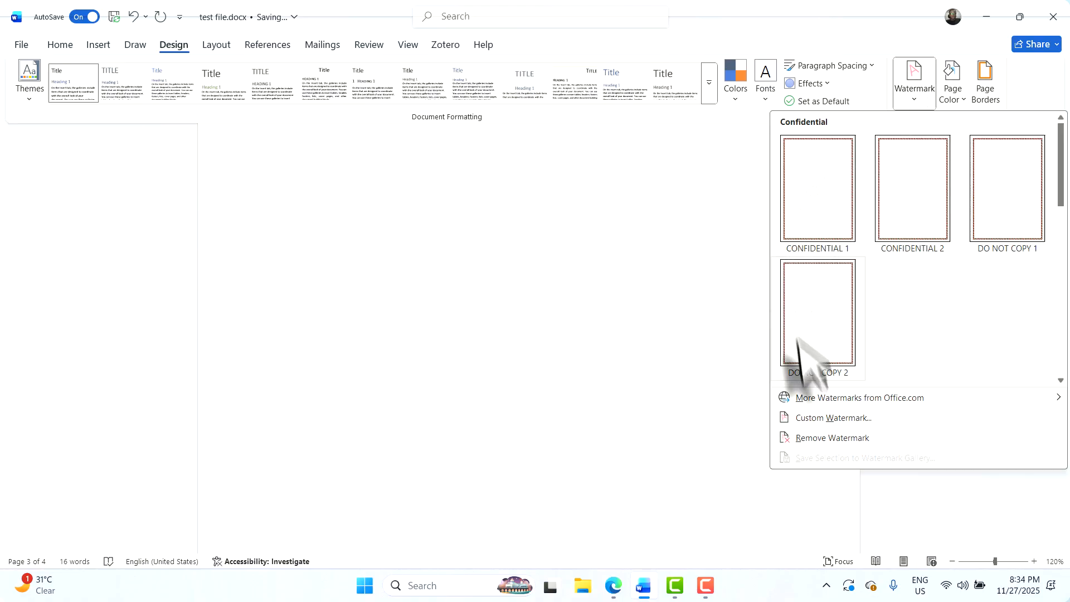
click(827, 419)
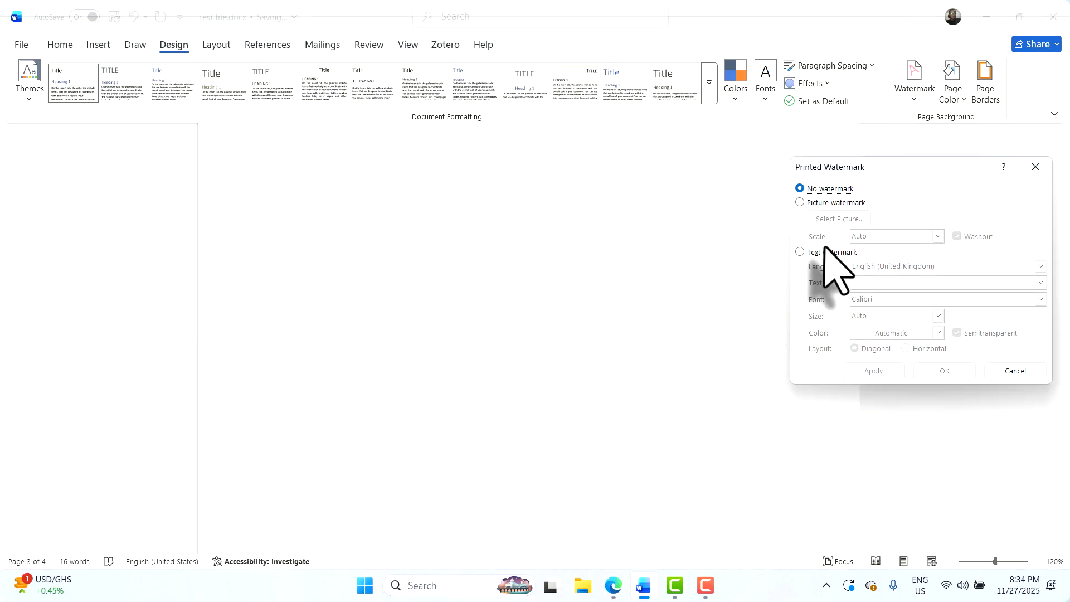
Apply a dark green TIZAA TECH HUB text watermark, trying horizontal before keeping it diagonal
click(822, 254)
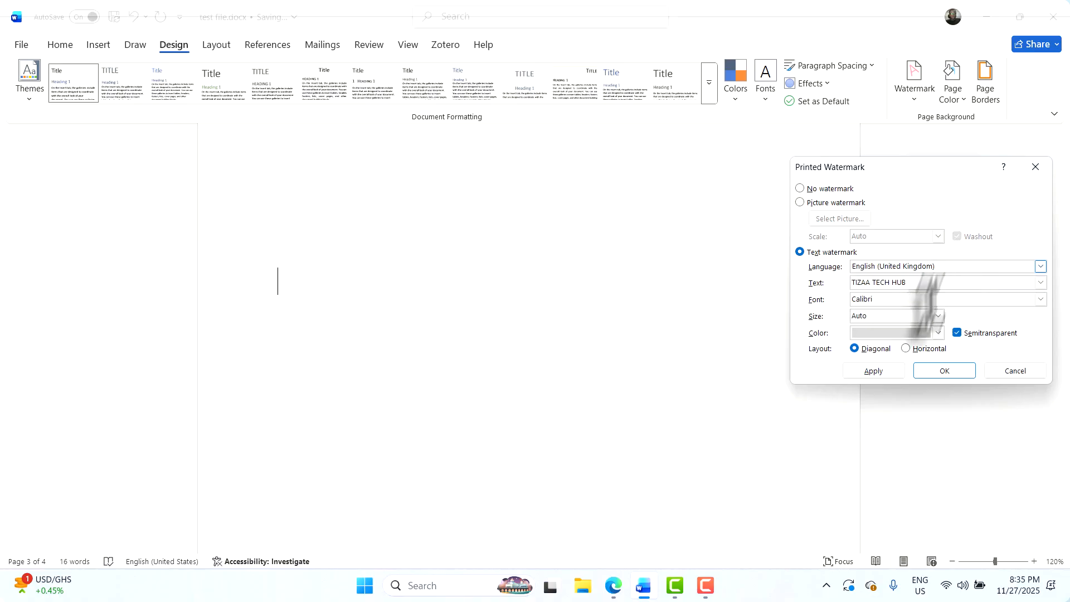
click(874, 371)
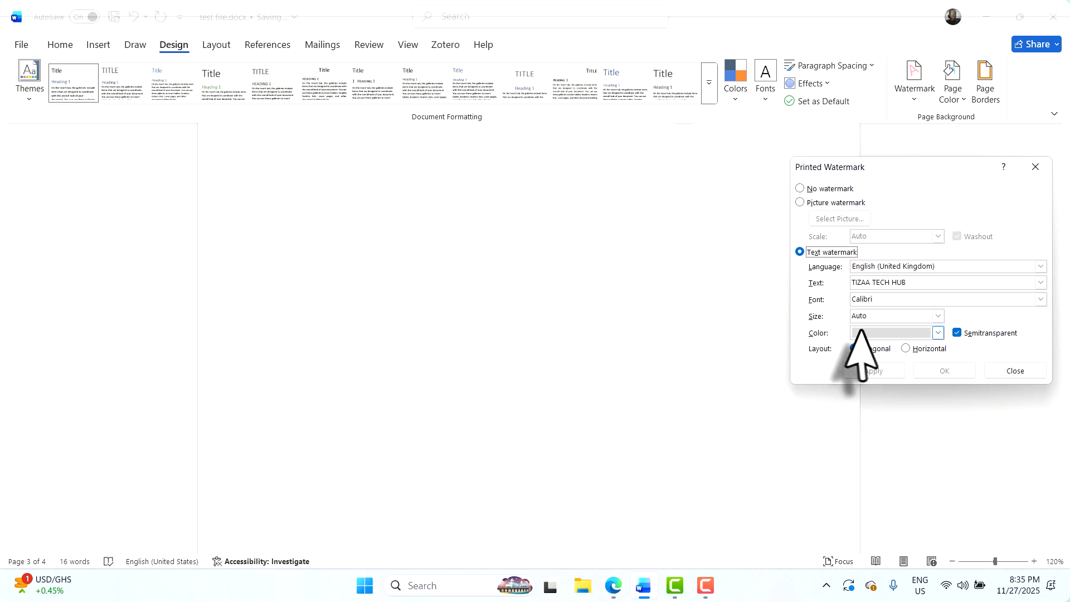
click(938, 333)
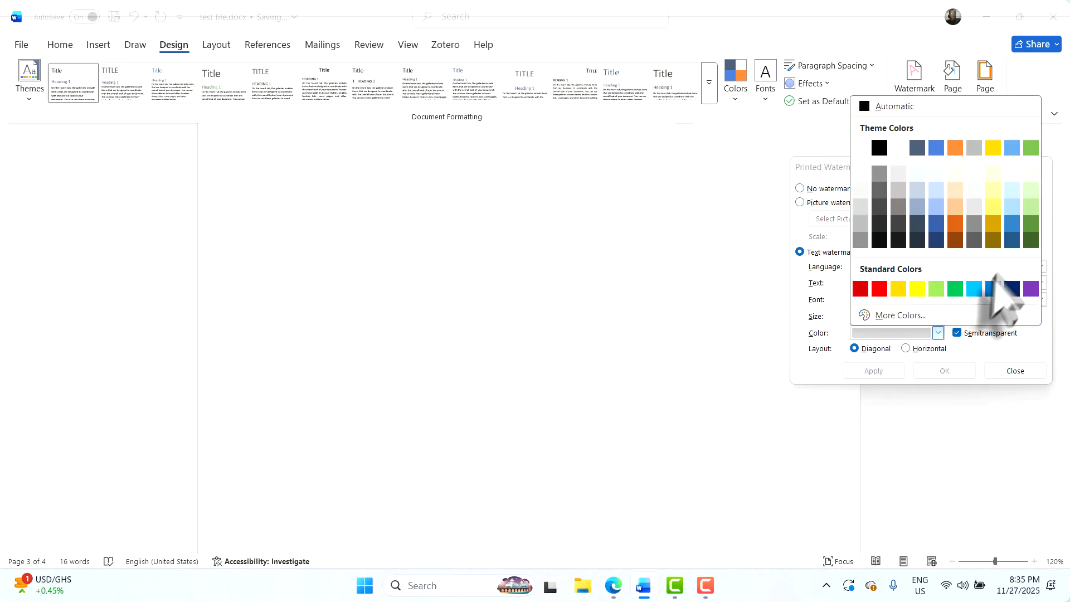
click(1032, 240)
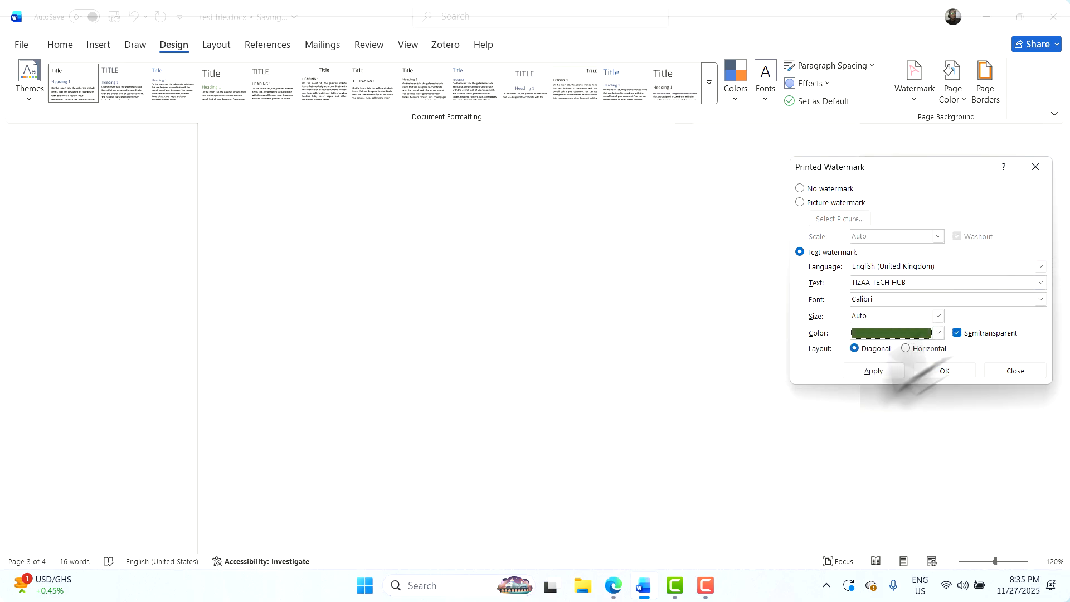
click(874, 371)
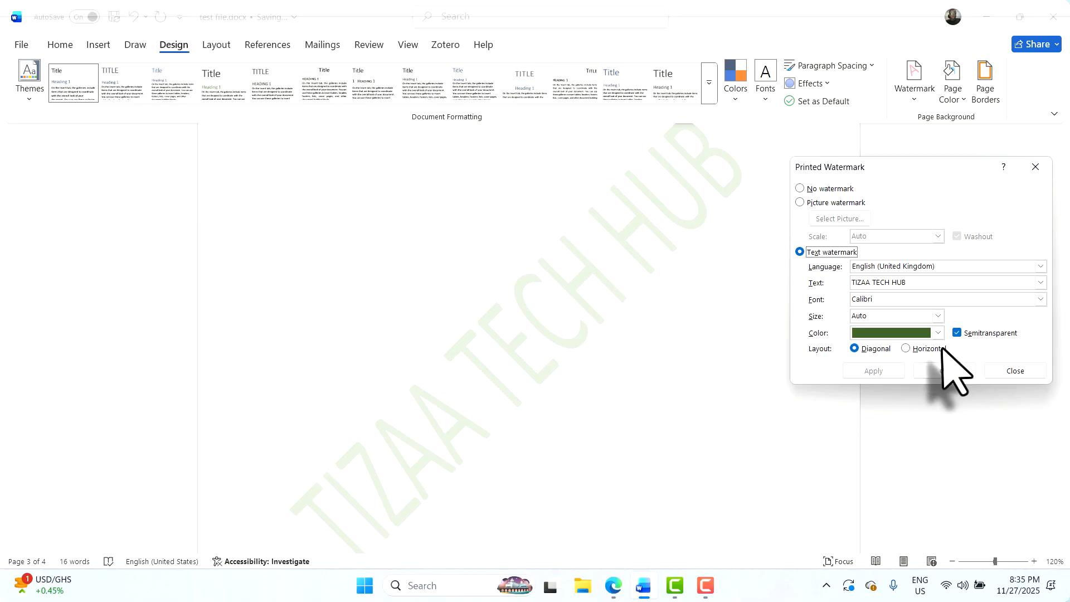
click(922, 350)
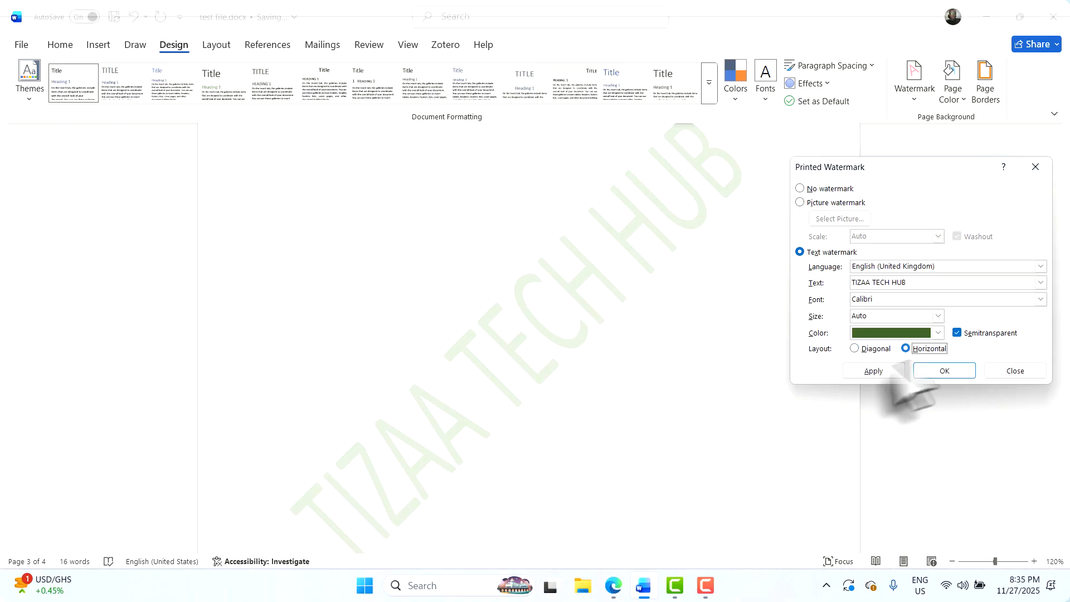
click(873, 371)
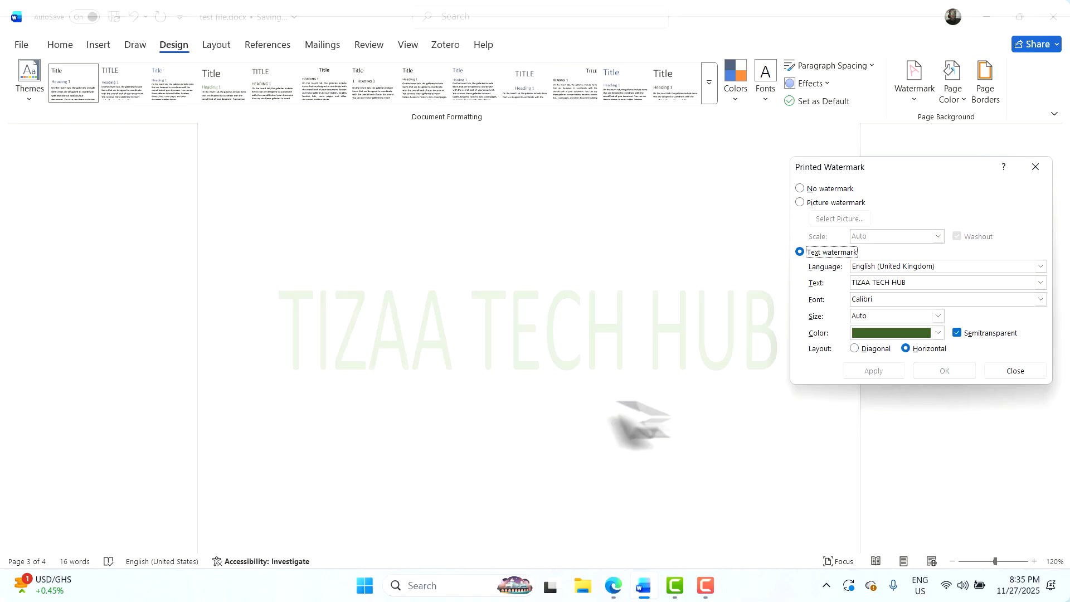
click(873, 371)
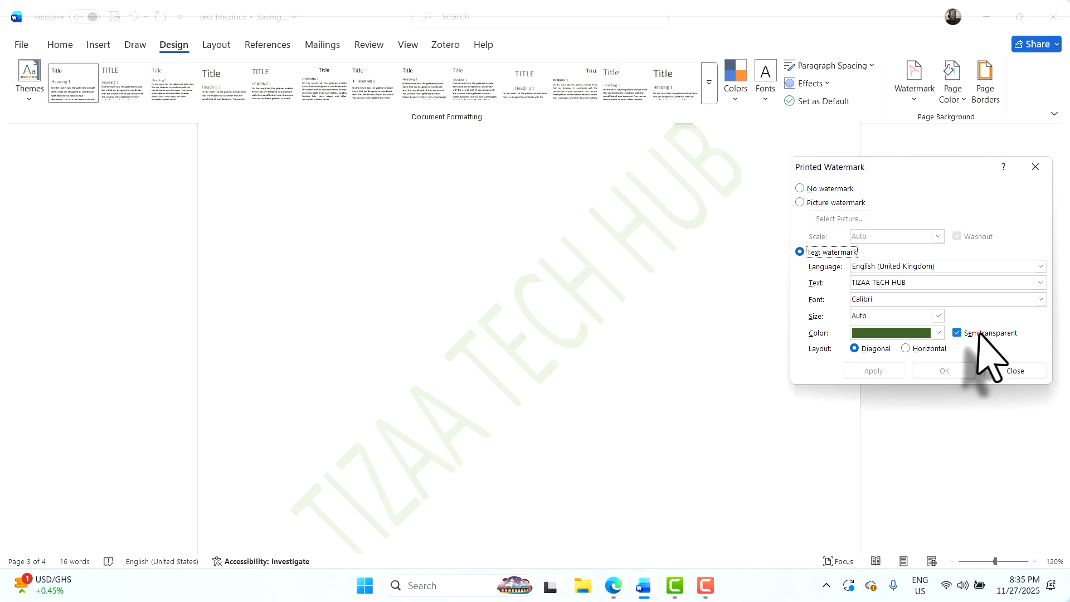
Make the watermark solid rather than semitransparent, set its size to 44, and close the settings
click(957, 333)
click(883, 371)
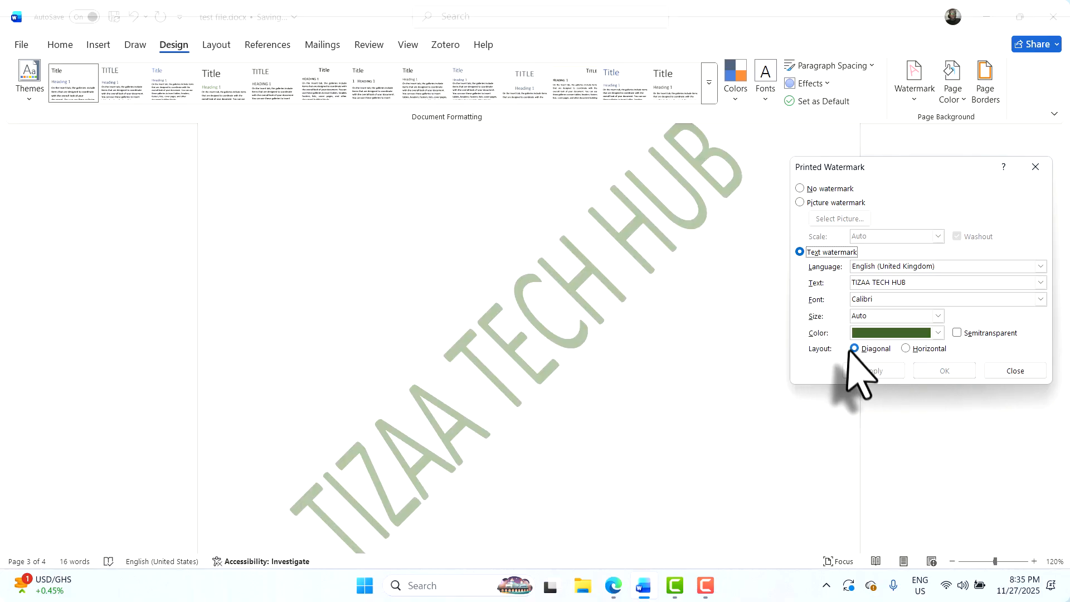
click(938, 316)
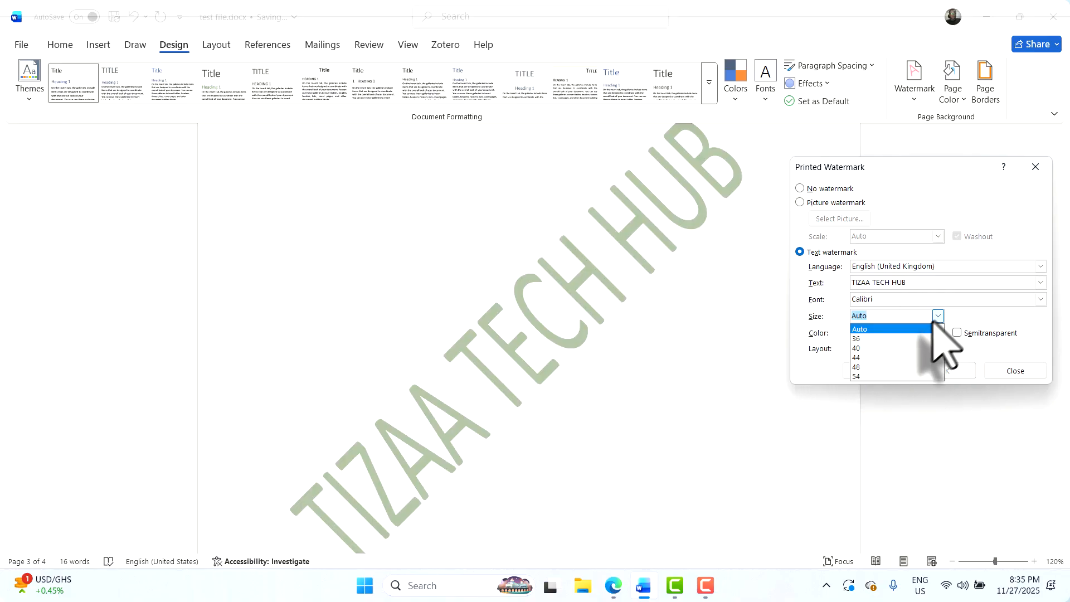
click(890, 358)
click(885, 371)
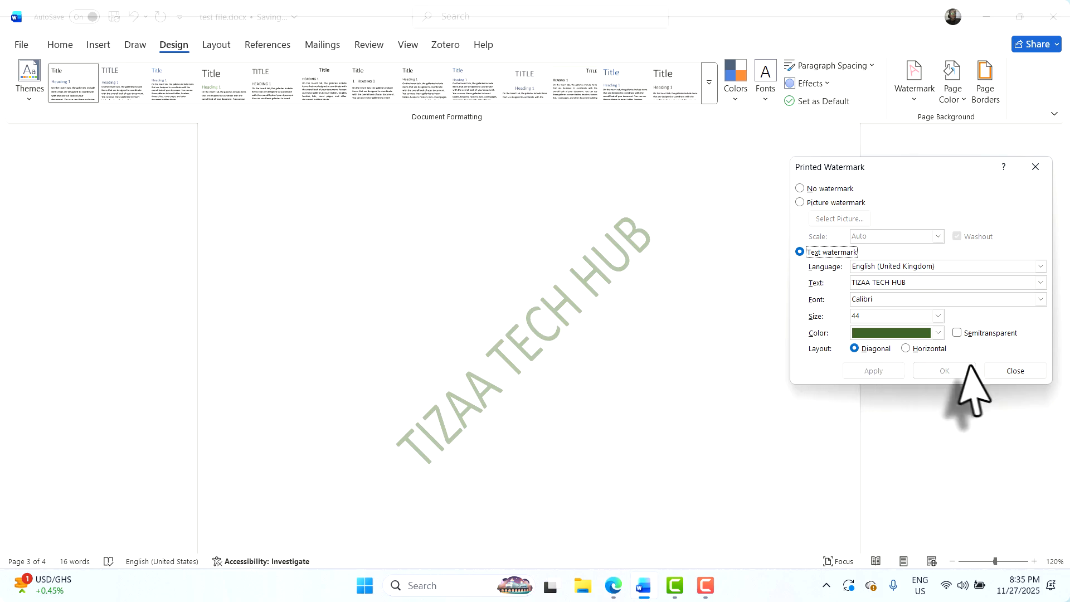
click(1015, 371)
Bring the Google Meet call window to the front from the Edge taskbar preview
scroll(668, 446, down, 5)
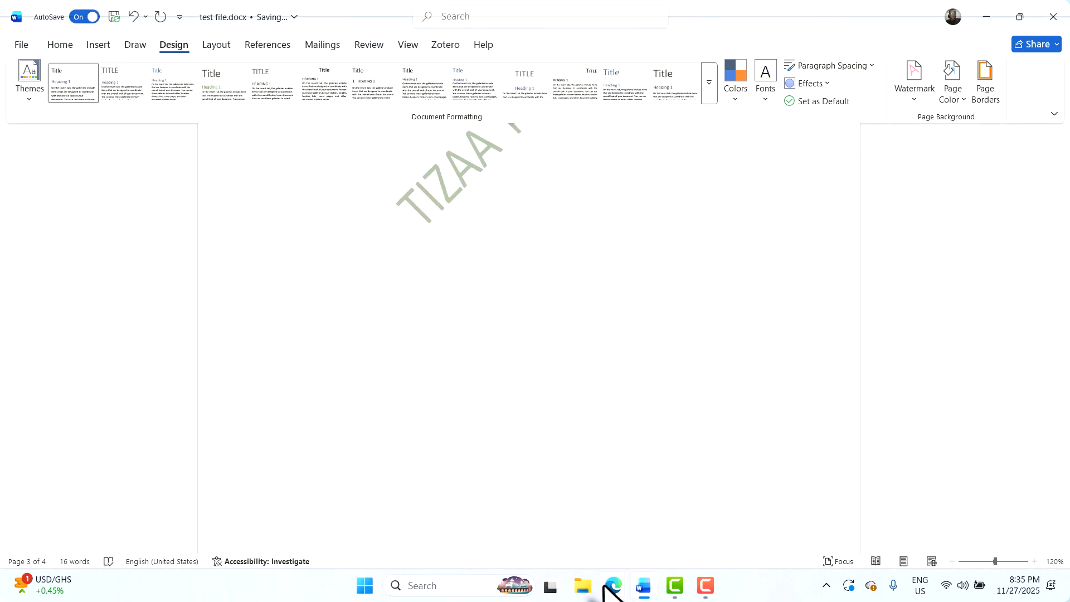
mouse_move(610, 584)
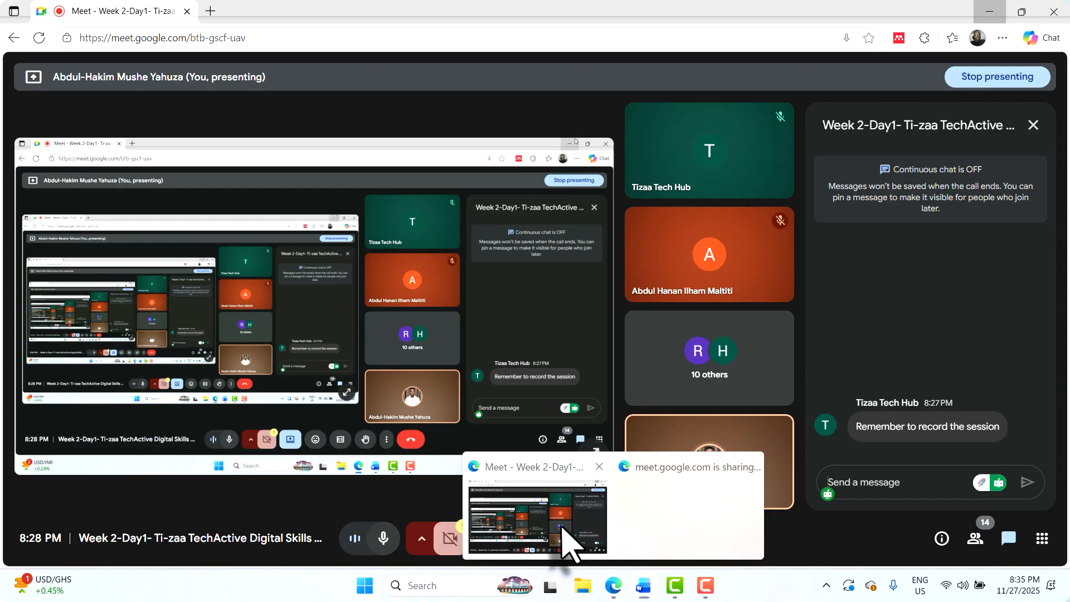
click(569, 538)
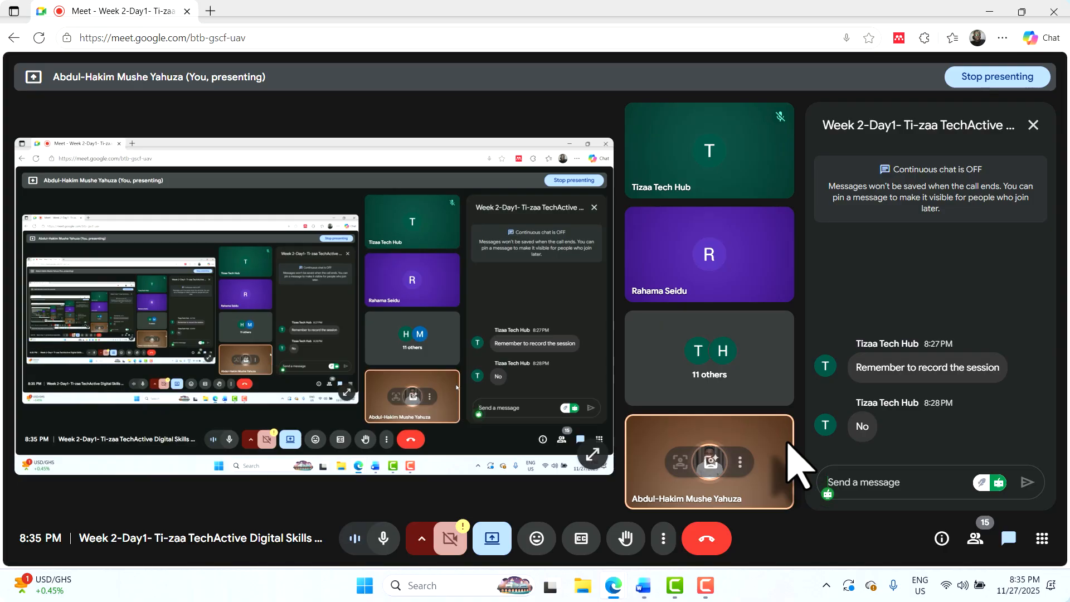
Close the Meet chat panel and switch back to the watermarked Word document
click(1033, 125)
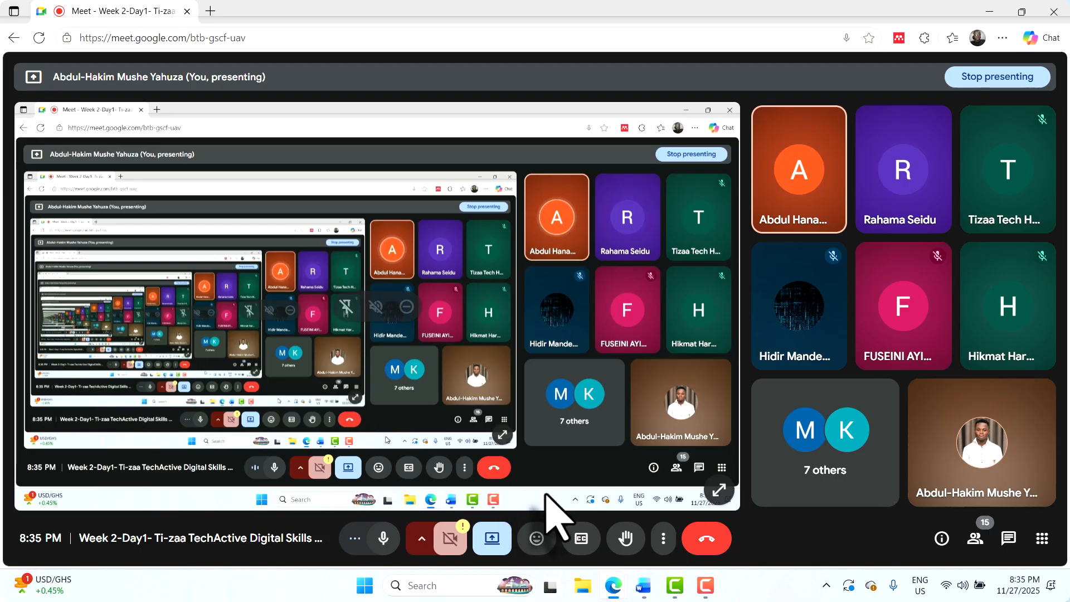
key(alt+Tab)
scroll(580, 334, up, 2)
scroll(574, 328, up, 4)
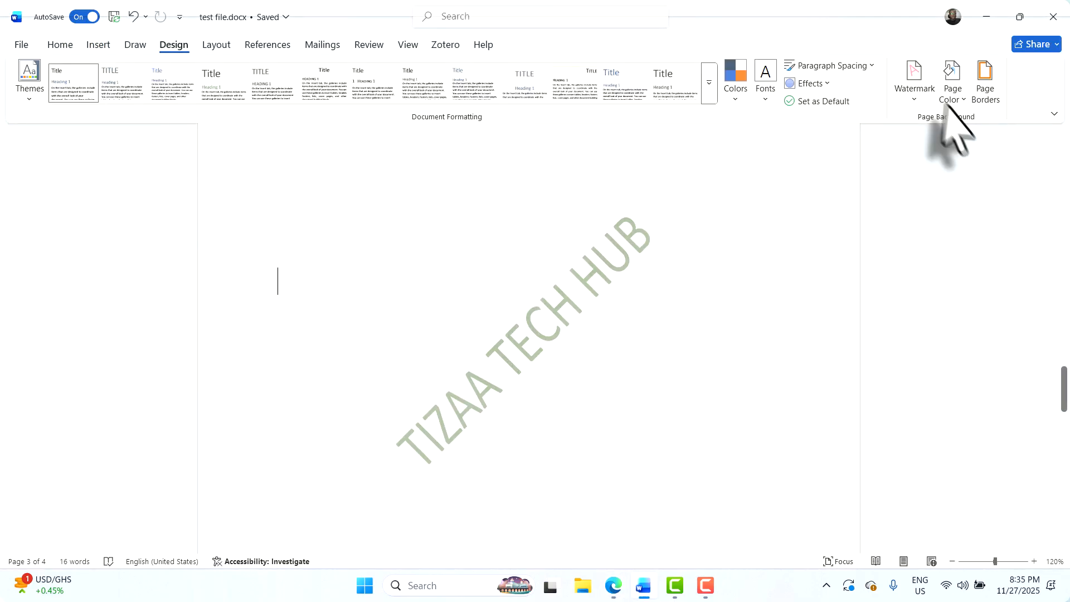
In Custom Watermark, apply size 36, then enlarge the watermark to size 90
click(913, 89)
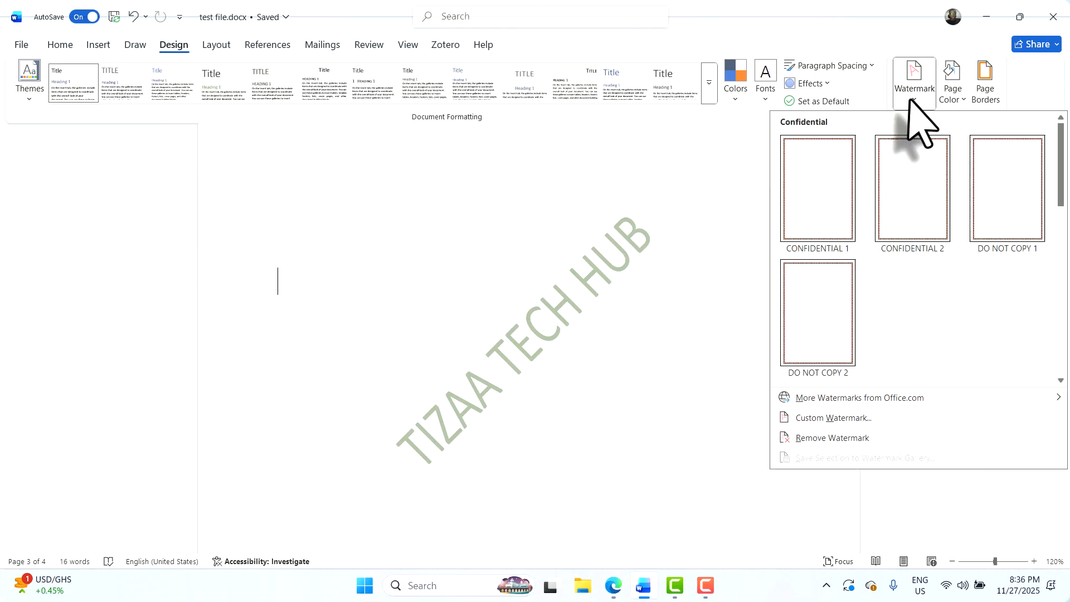
click(853, 421)
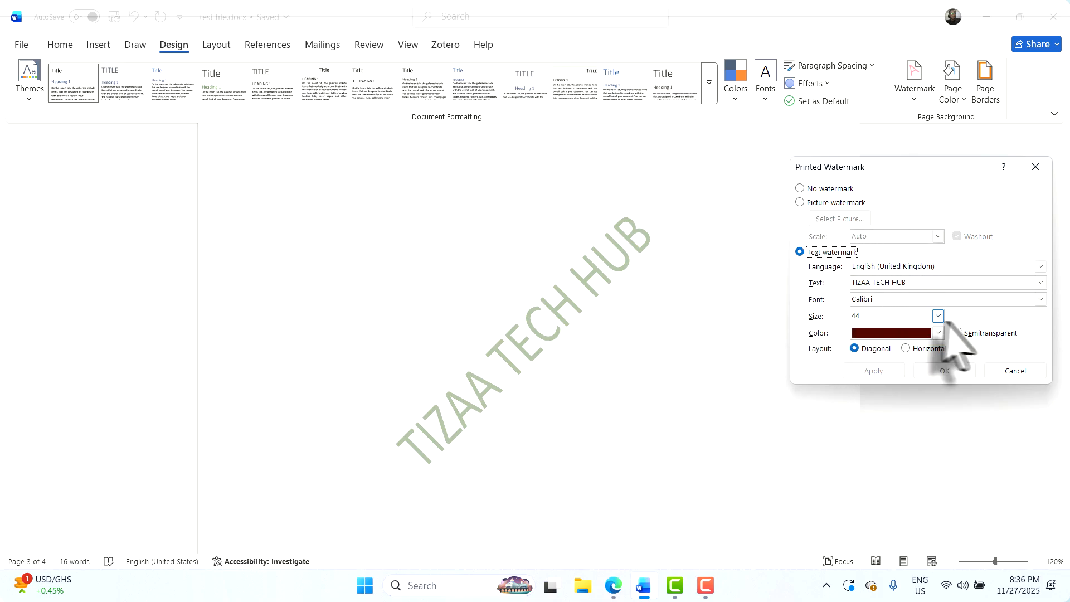
click(938, 316)
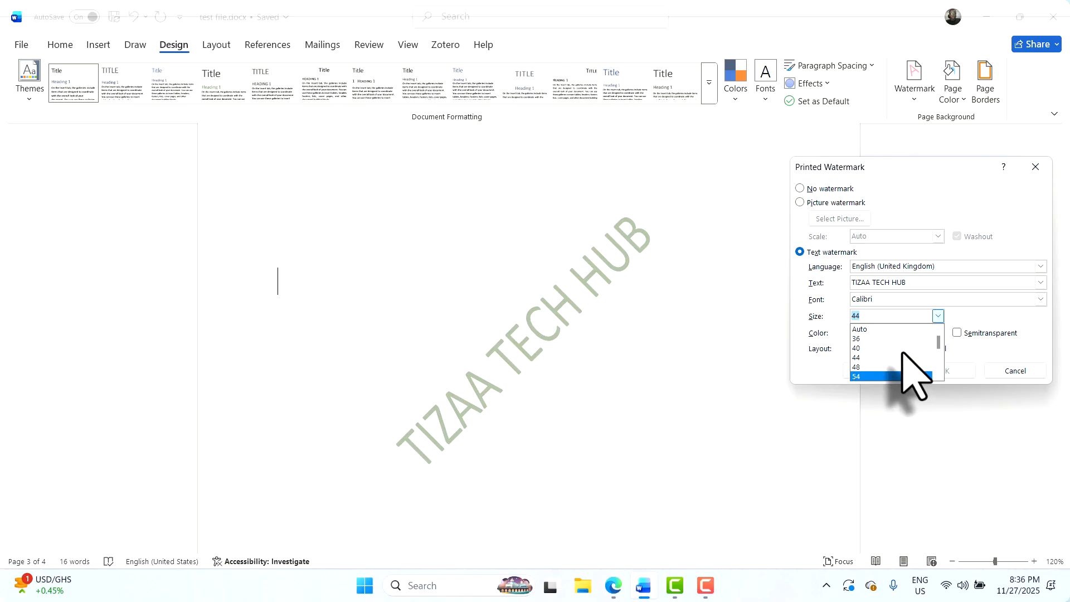
click(869, 339)
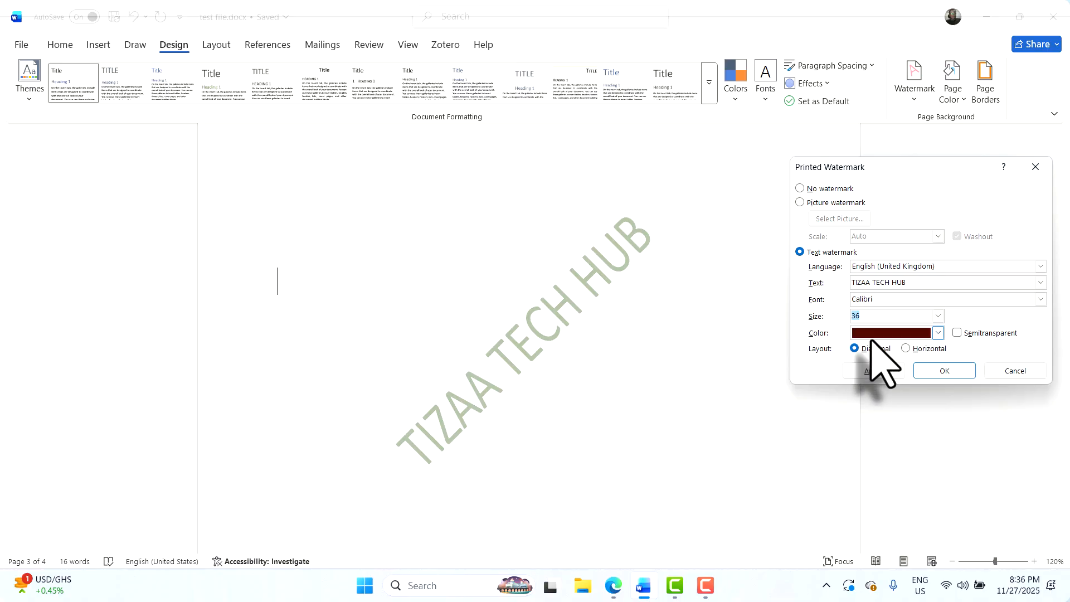
click(864, 372)
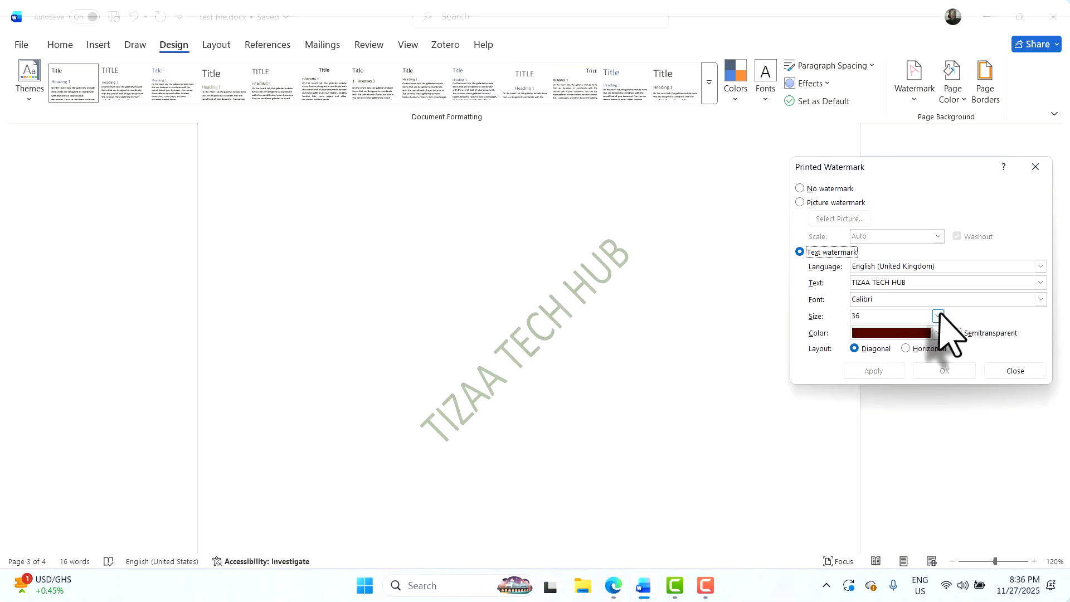
click(938, 317)
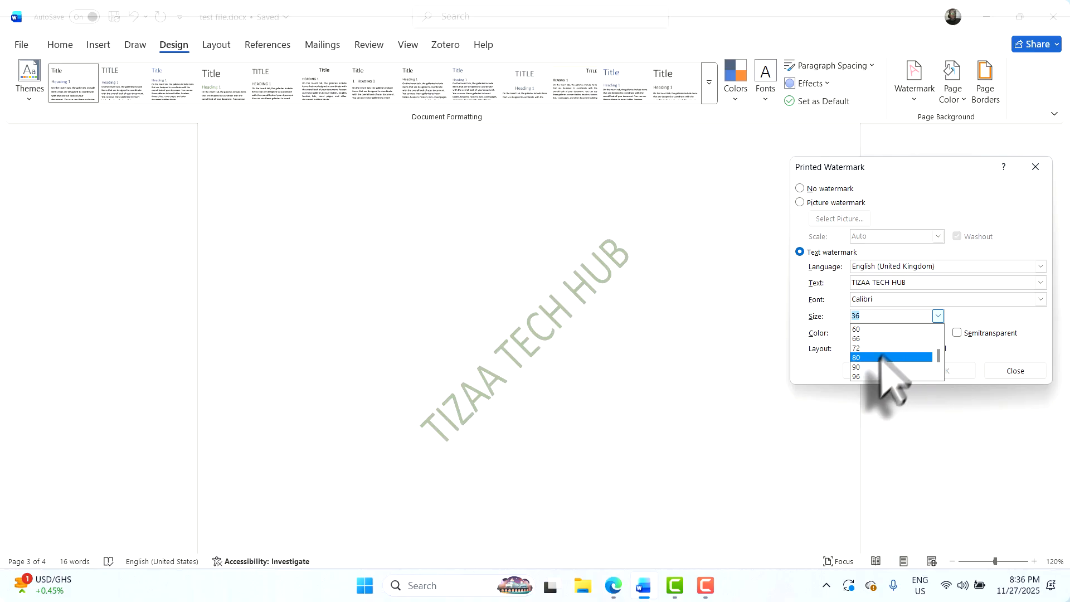
click(867, 367)
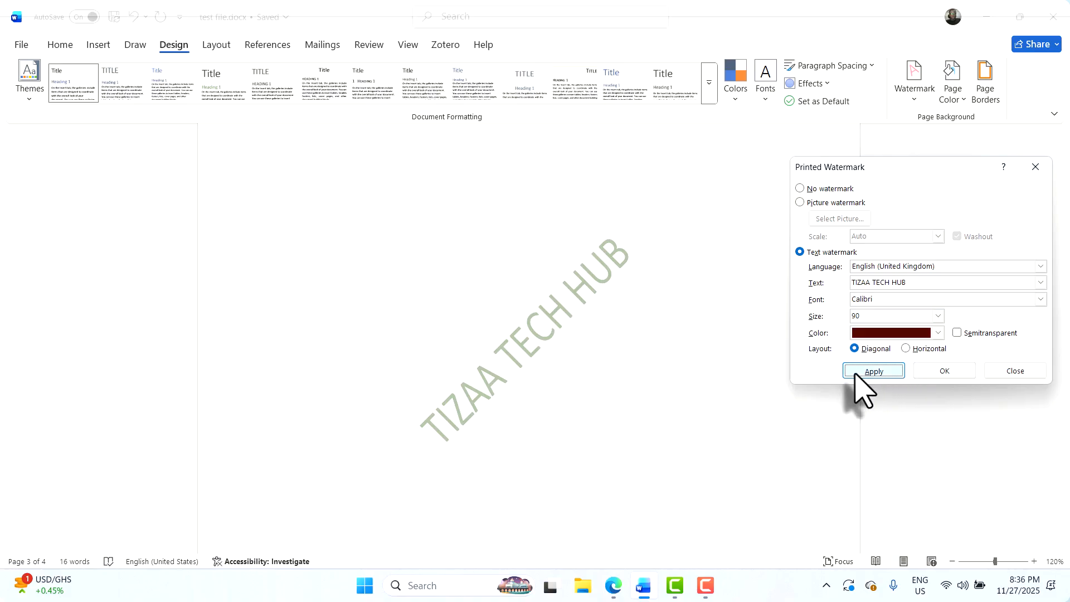
click(859, 373)
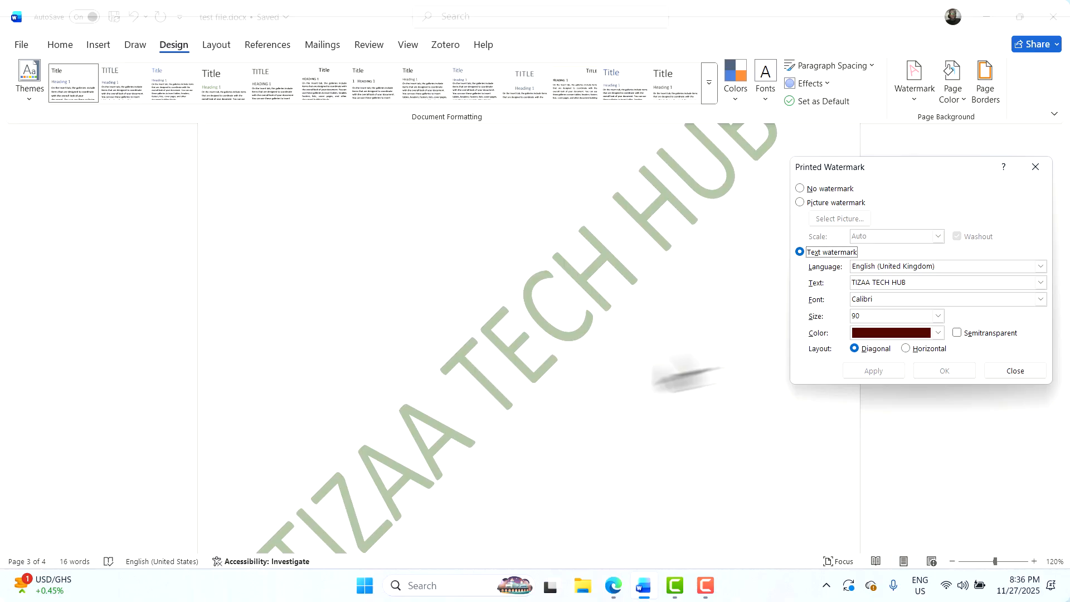
Make the watermark dark green and semitransparent, and apply it
click(939, 333)
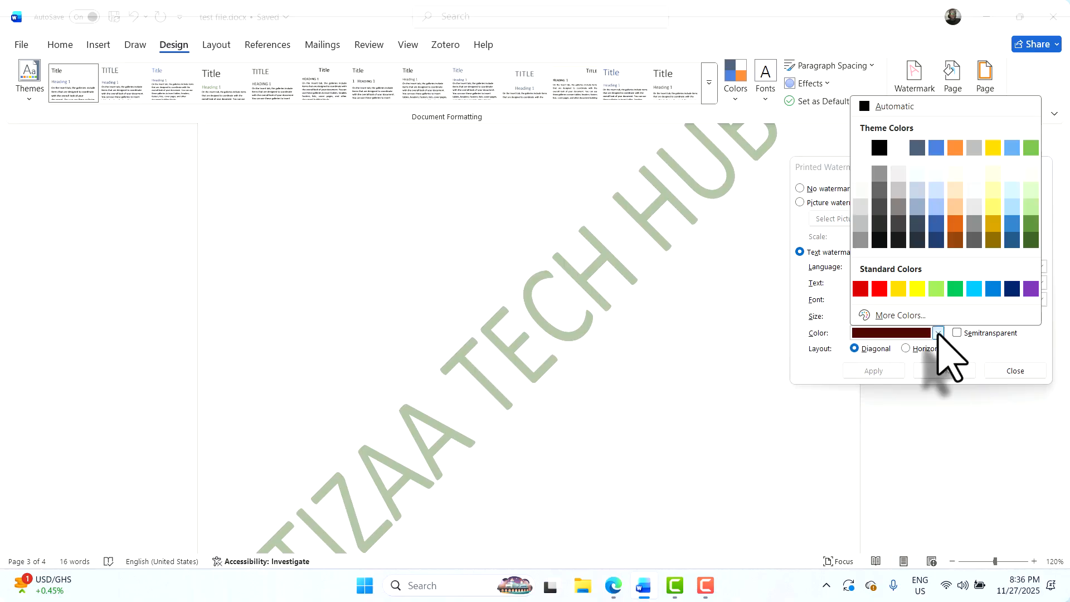
click(1032, 239)
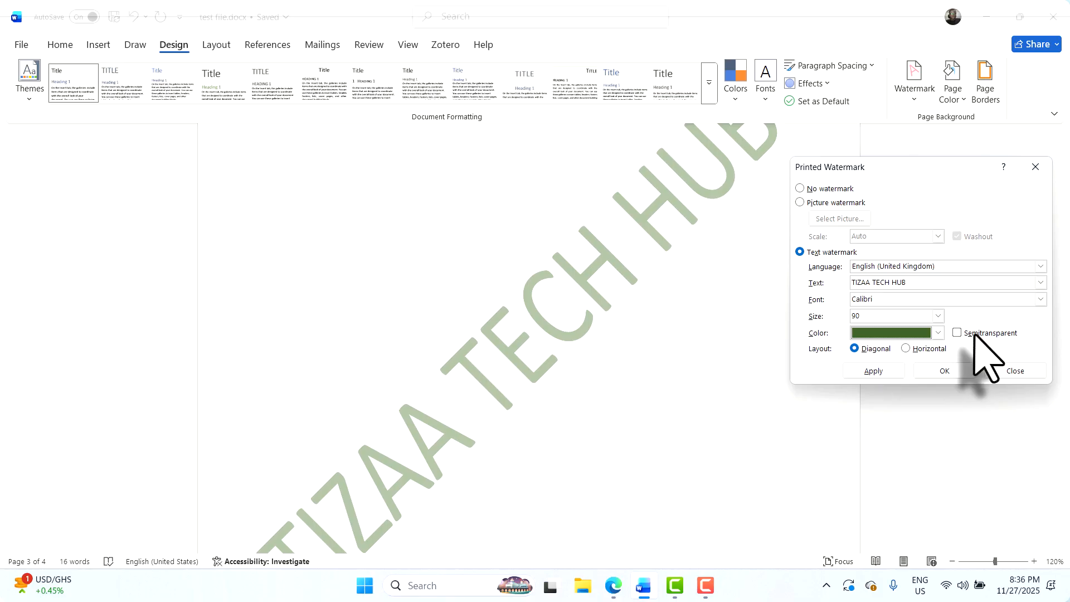
click(867, 370)
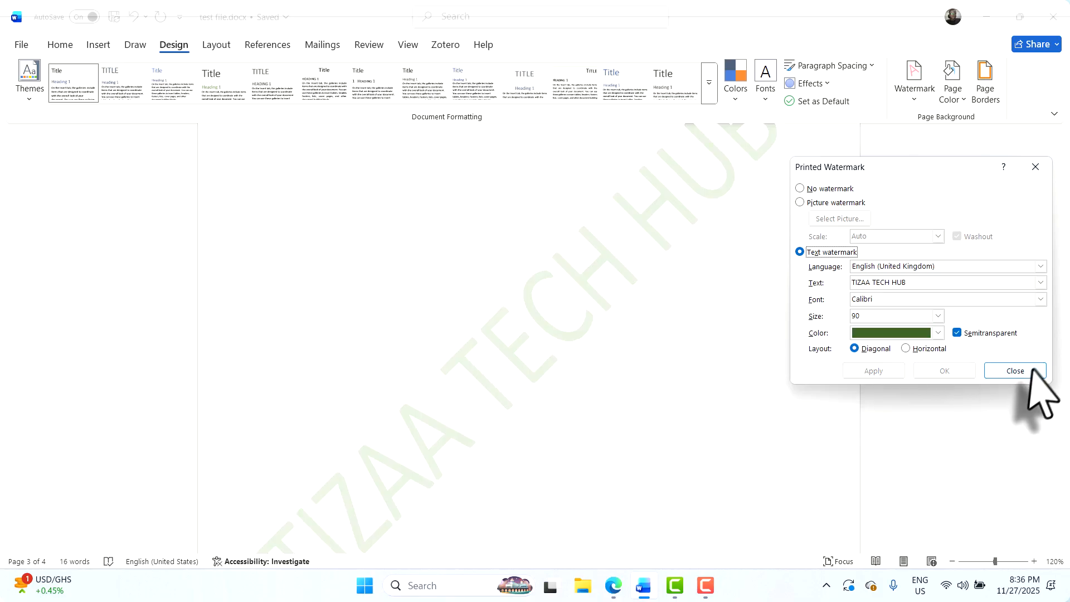
Close the watermark settings and place the cursor on the first line of blank page 3
click(1007, 372)
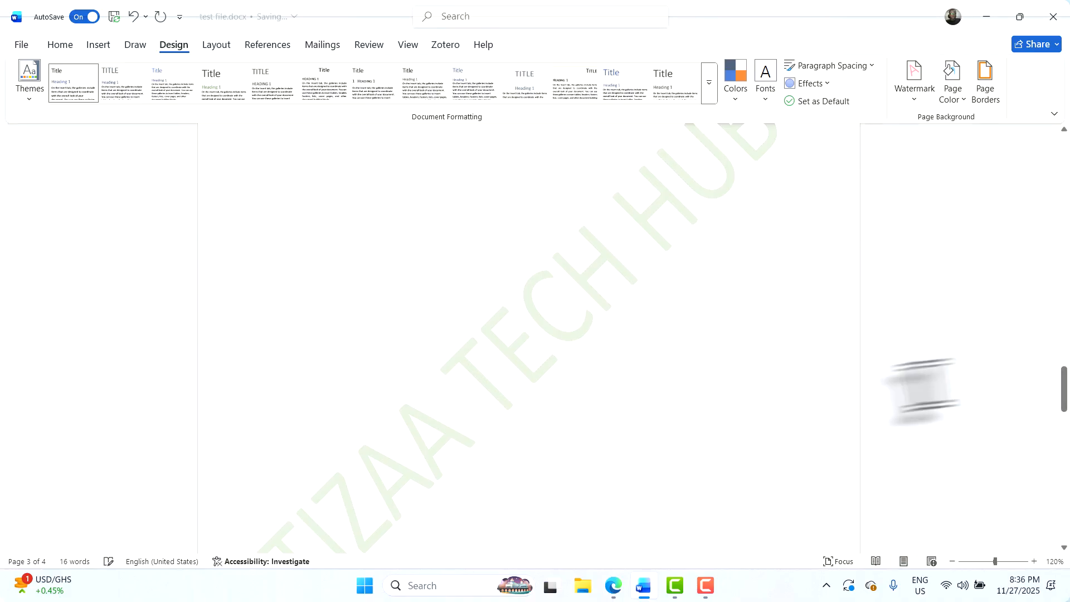
scroll(722, 440, down, 5)
scroll(724, 441, down, 1)
scroll(719, 440, up, 10)
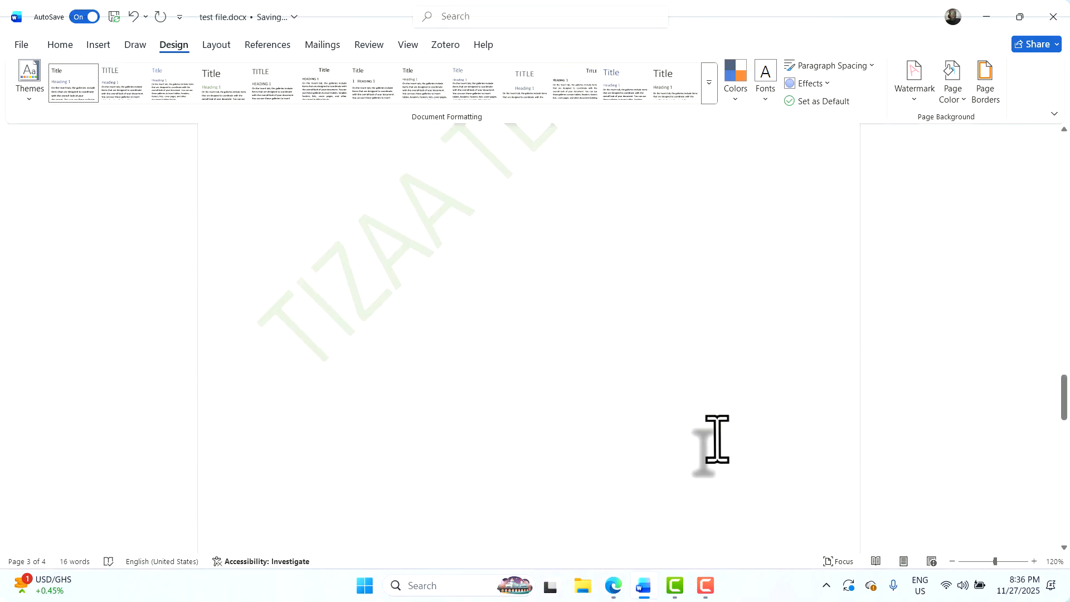
scroll(717, 439, down, 3)
click(717, 438)
scroll(717, 439, up, 4)
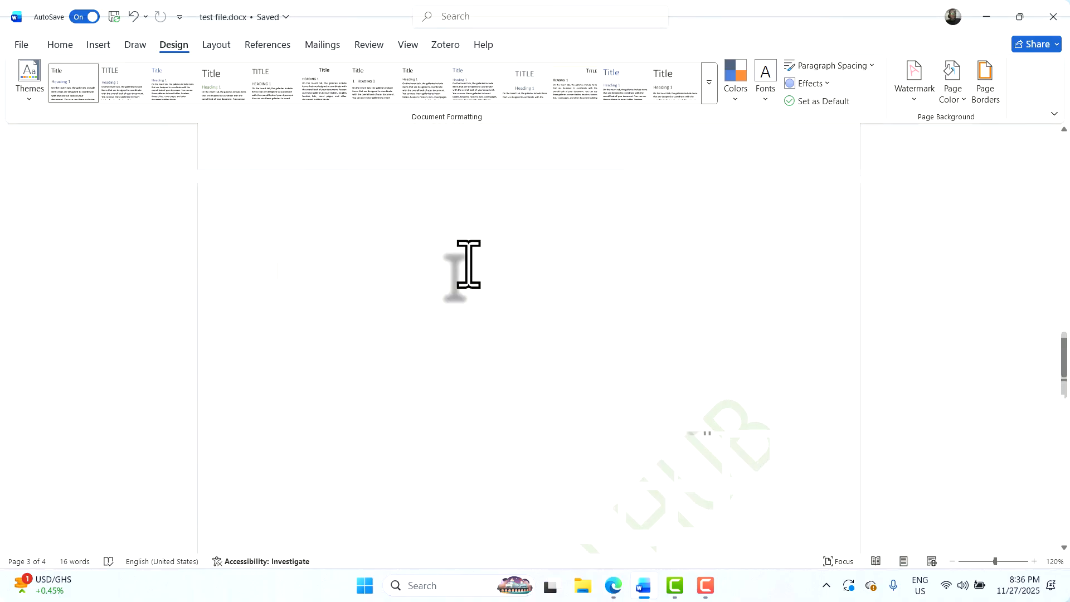
click(467, 264)
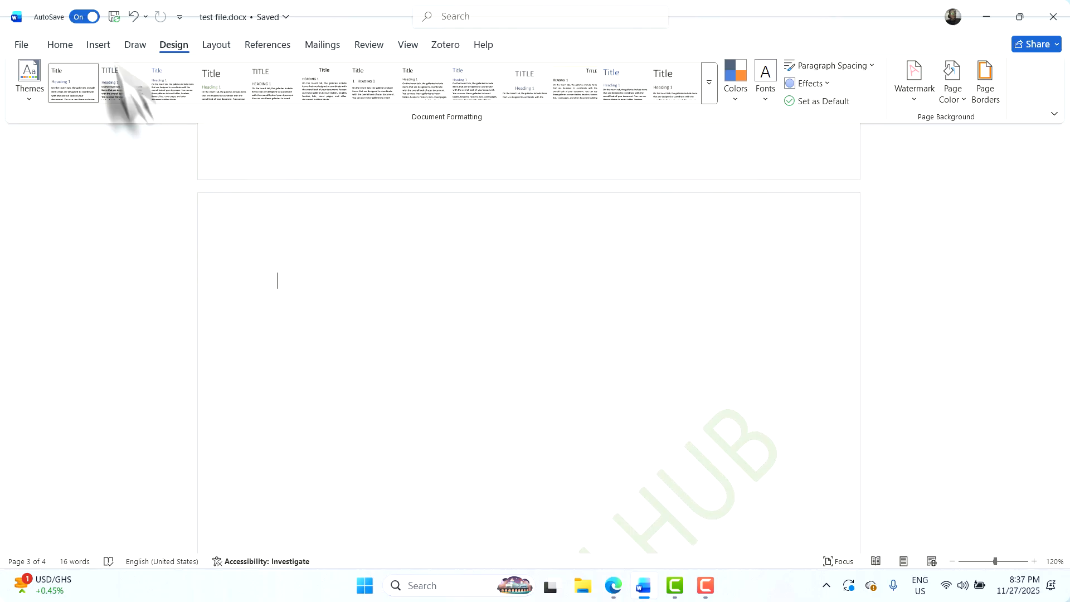
Show the Home ribbon, then the Layout options, while reviewing the blank watermarked page
click(61, 47)
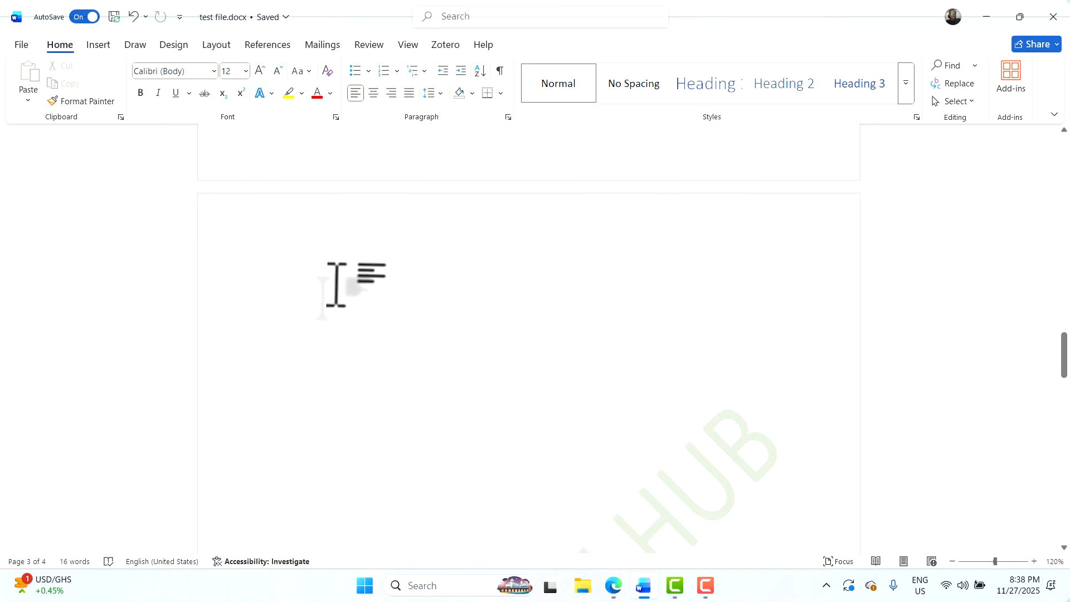
scroll(318, 281, down, 3)
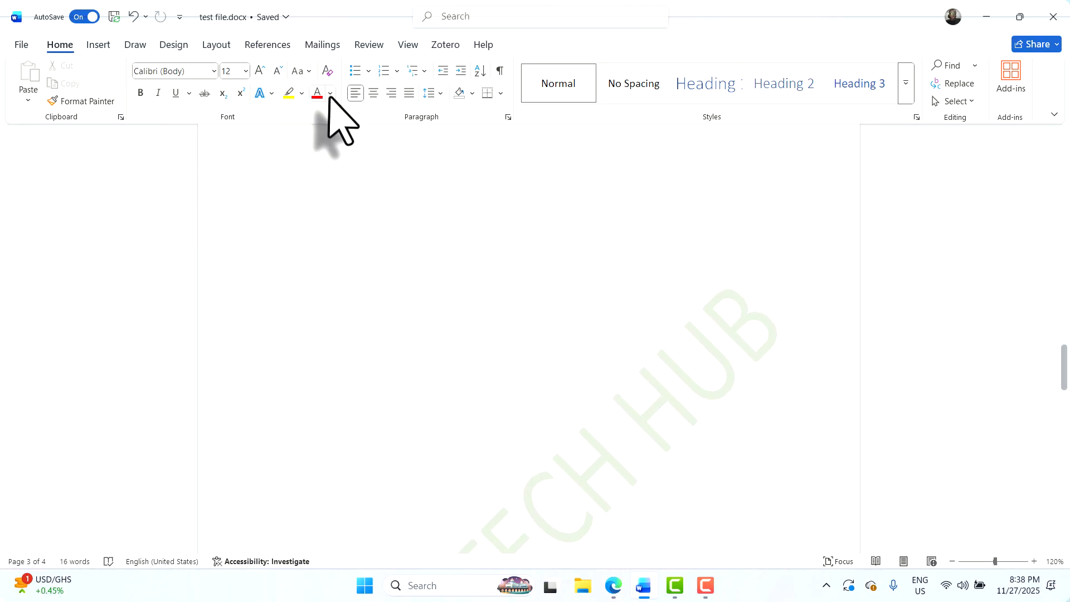
click(216, 44)
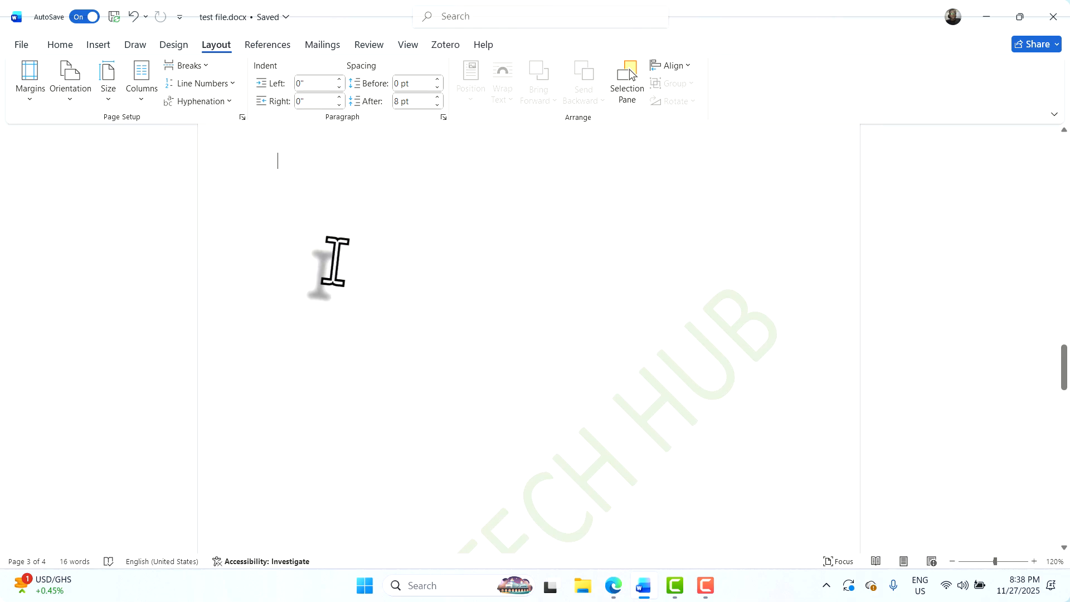
scroll(334, 262, up, 4)
scroll(318, 304, up, 2)
scroll(280, 342, down, 5)
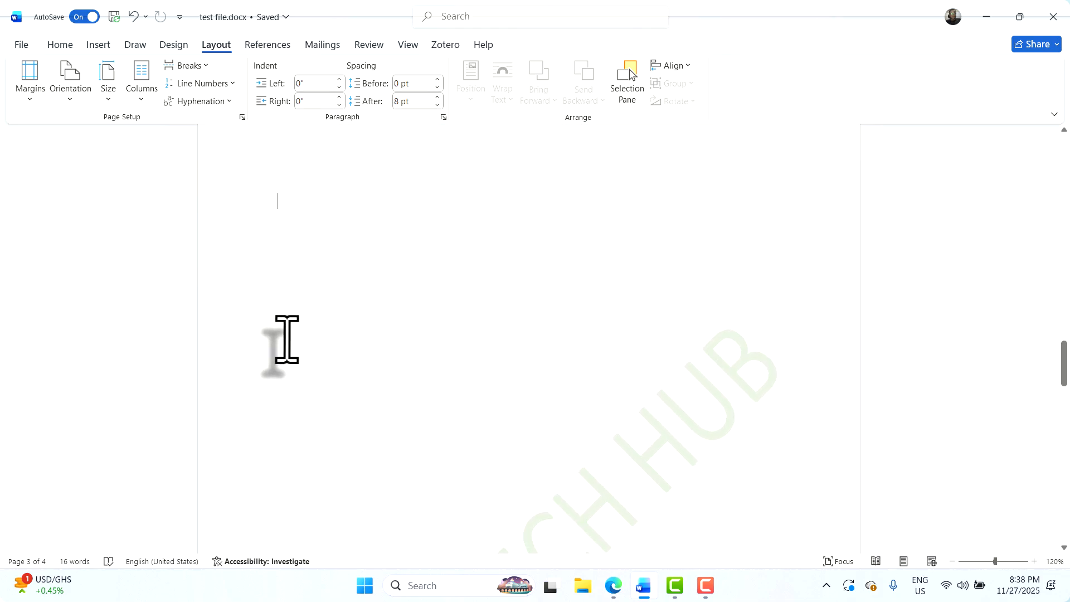
scroll(288, 338, up, 4)
scroll(289, 338, up, 1)
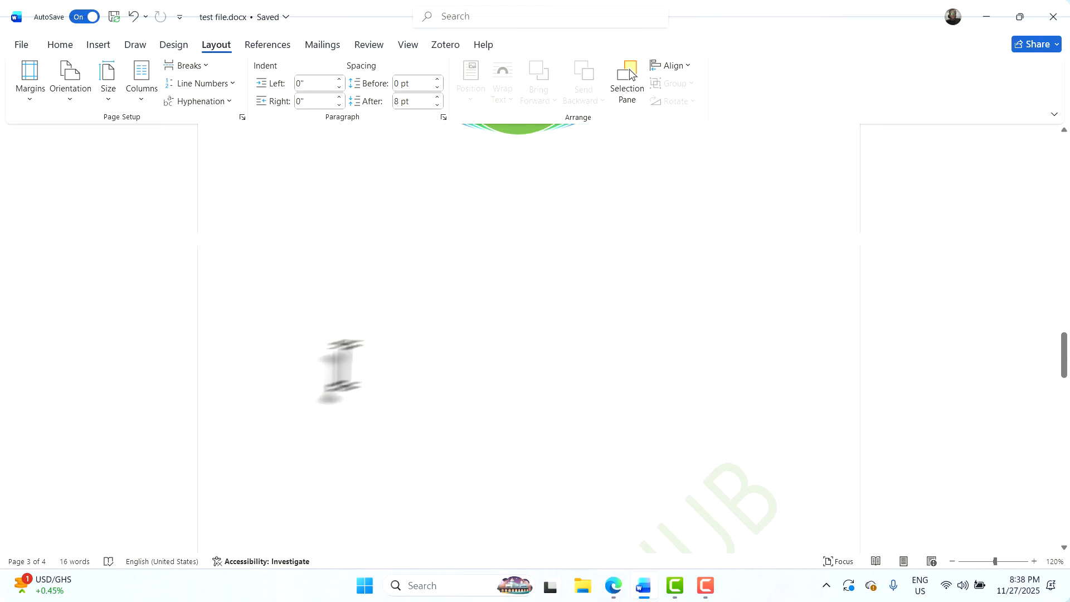
scroll(341, 363, down, 3)
scroll(446, 301, up, 3)
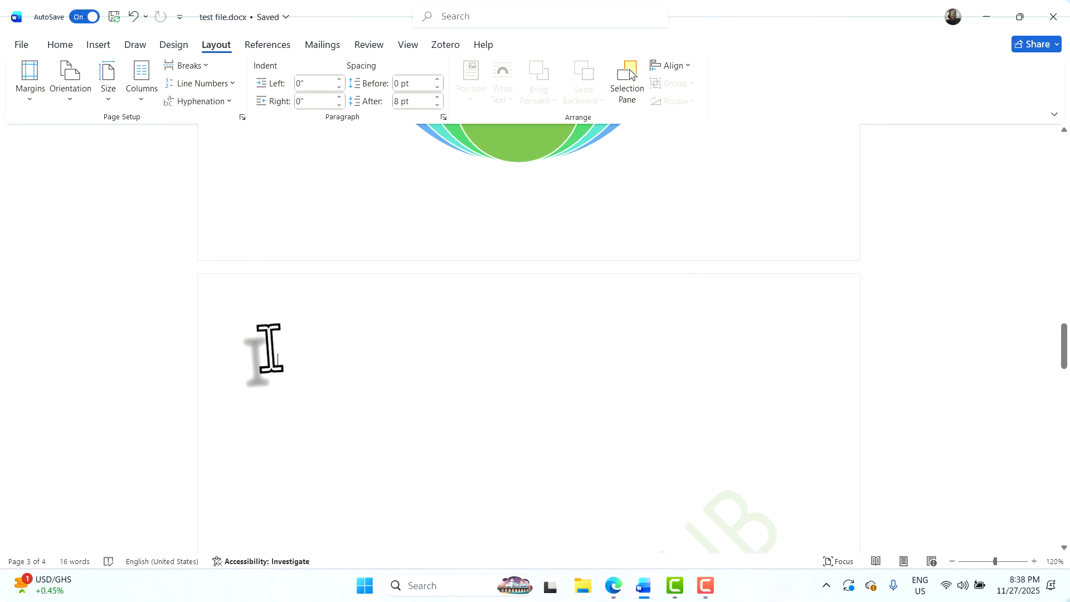
scroll(306, 336, down, 2)
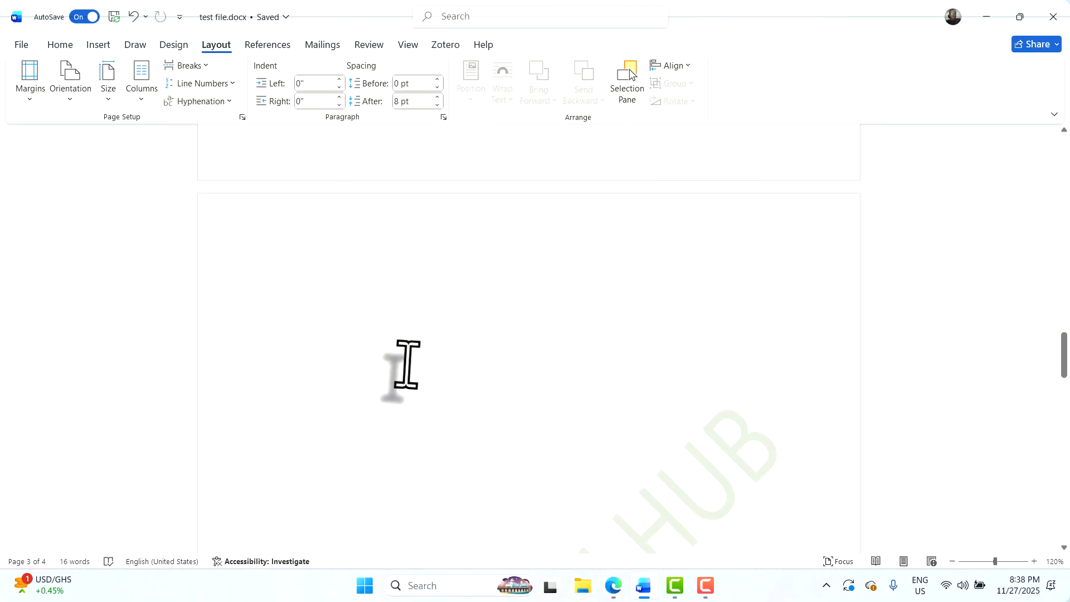
Insert a 7-column, one-row table on page 3 and add an eighth column
click(99, 45)
click(128, 96)
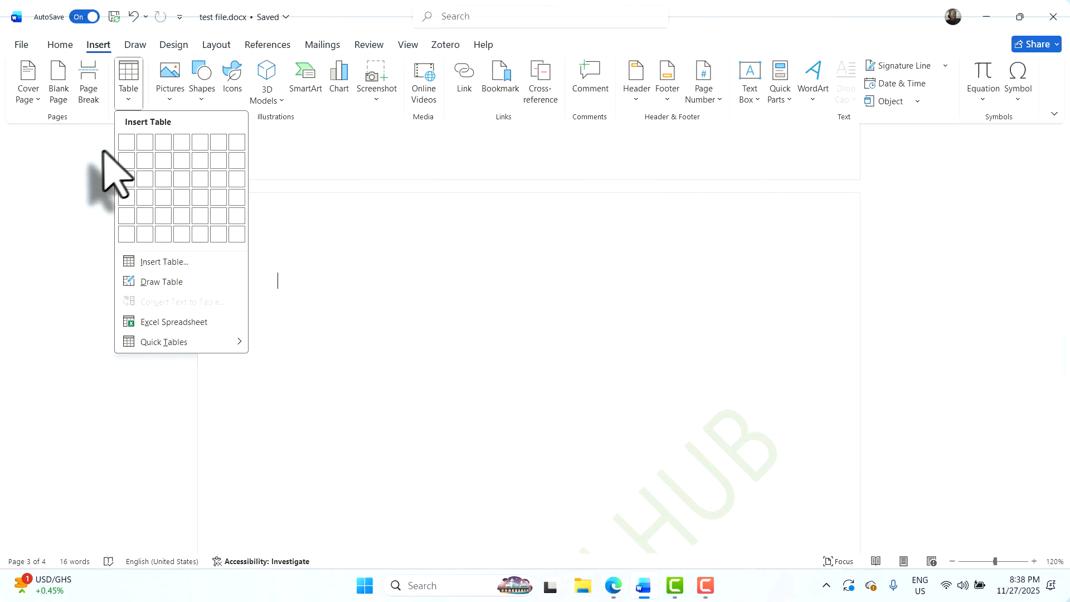
click(237, 142)
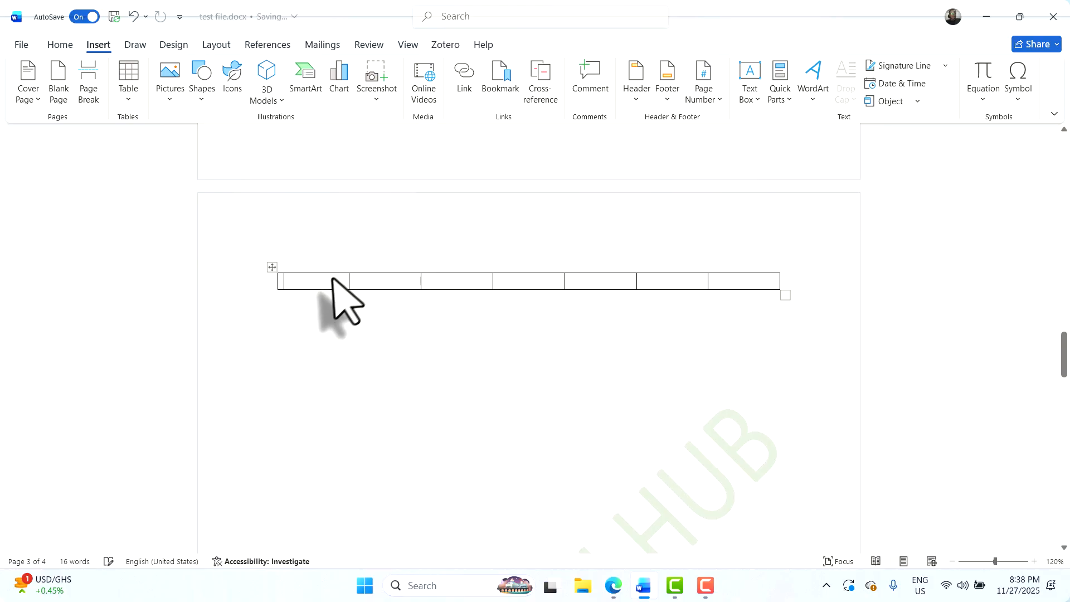
click(709, 267)
Add rows to the table with Tab until it has eight rows
click(602, 359)
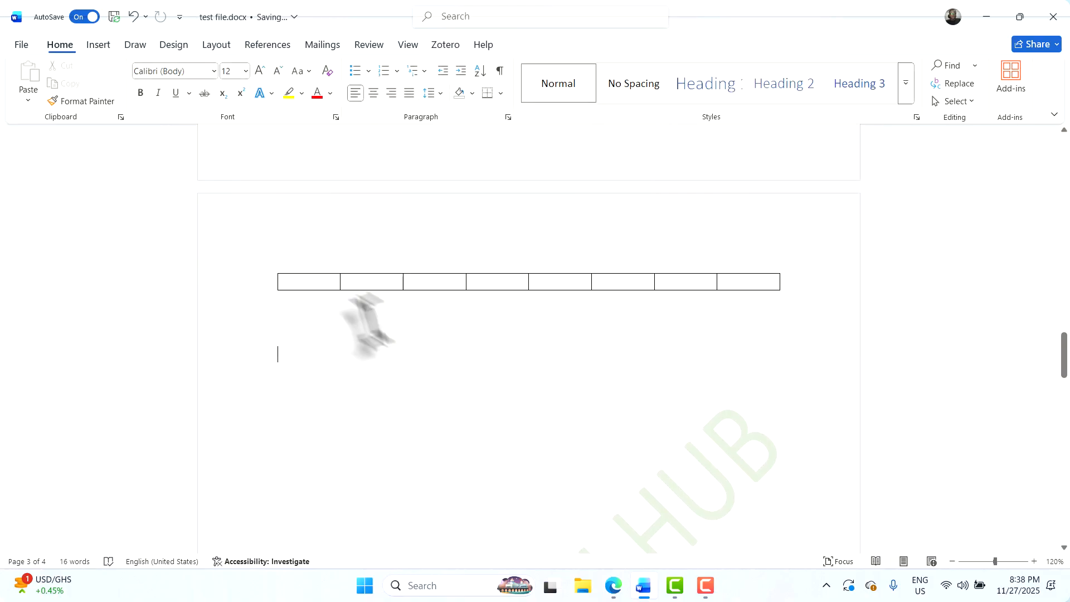
click(309, 286)
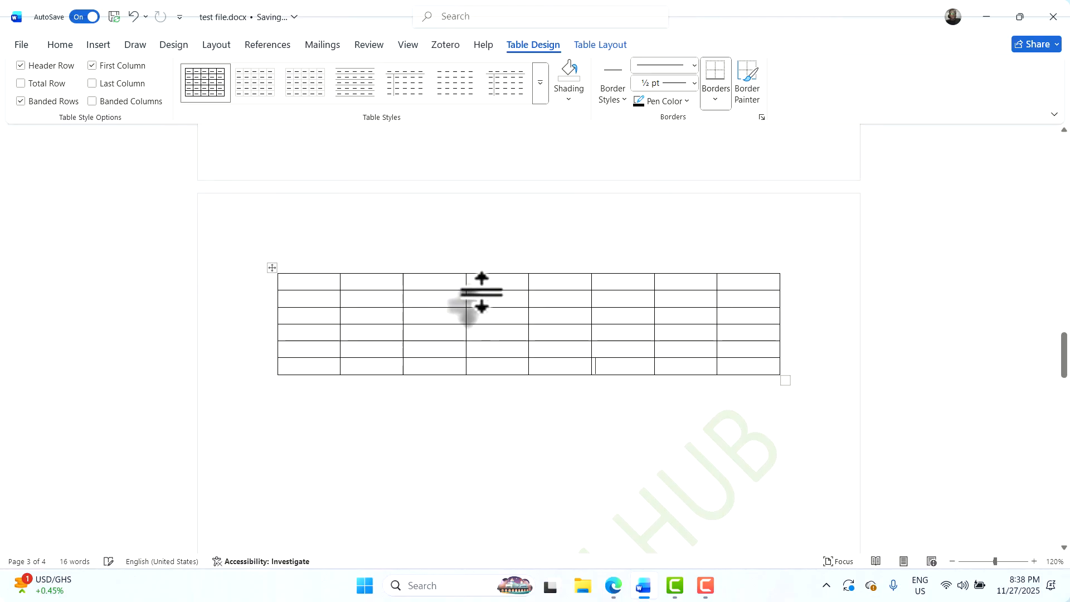
key(Tab)
key(Tab)
key(Tab)
key(Tab)
key(Tab)
key(Tab)
key(Tab)
key(Tab)
key(Tab)
key(Tab)
key(Tab)
click(327, 287)
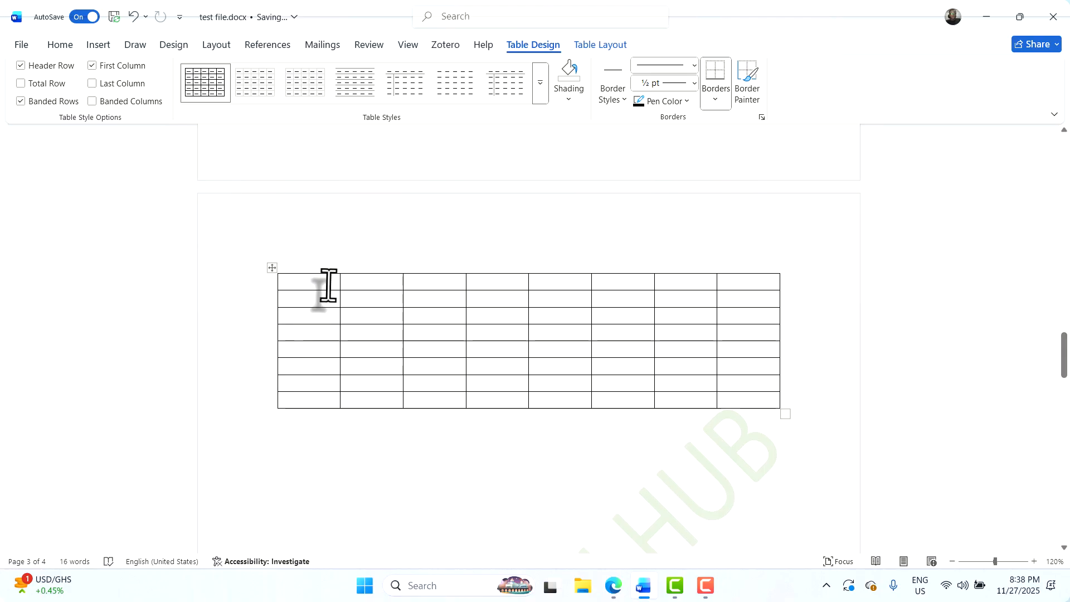
mouse_move(399, 271)
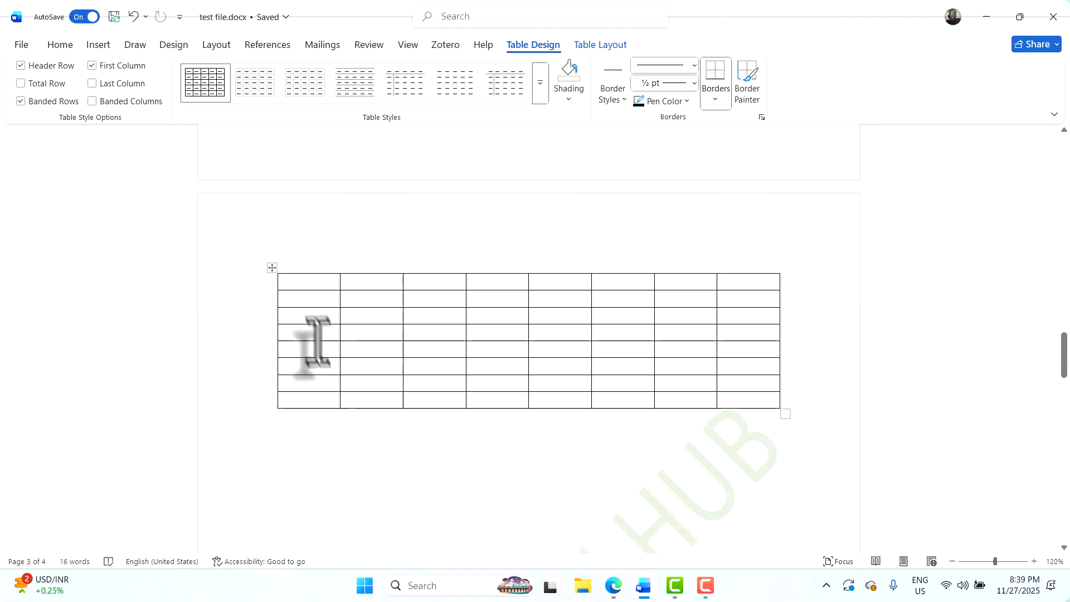
Switch the document's page orientation to Landscape
scroll(291, 251, up, 1)
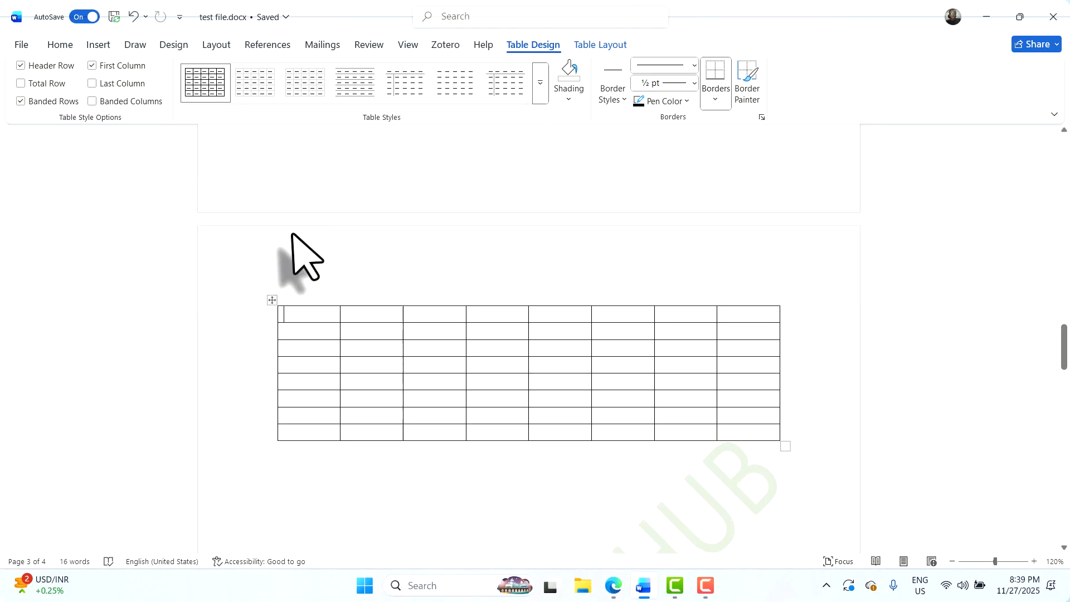
scroll(262, 240, down, 2)
click(217, 46)
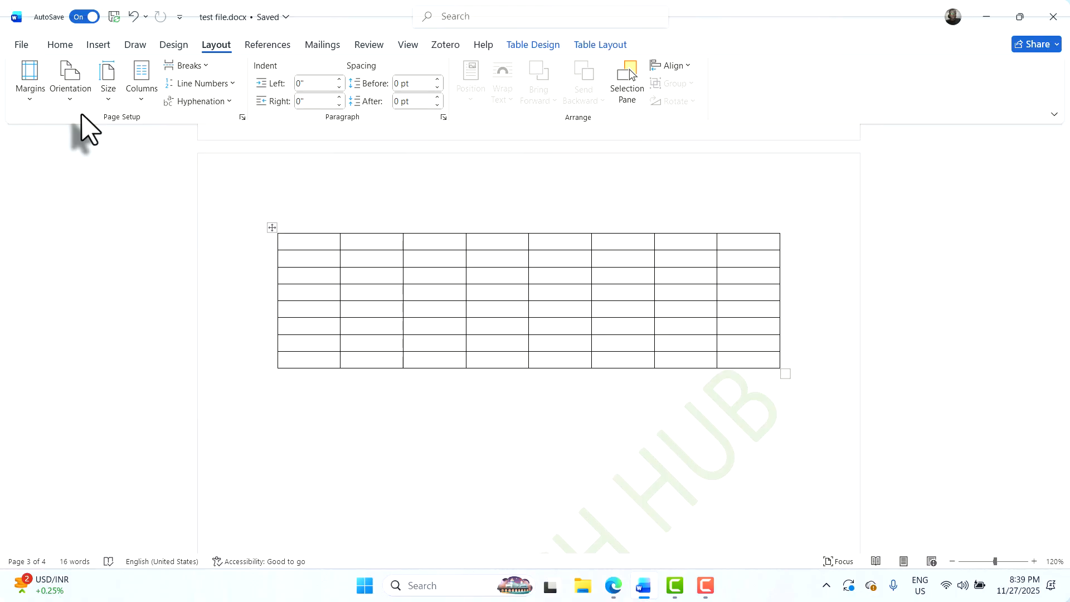
click(73, 94)
click(106, 162)
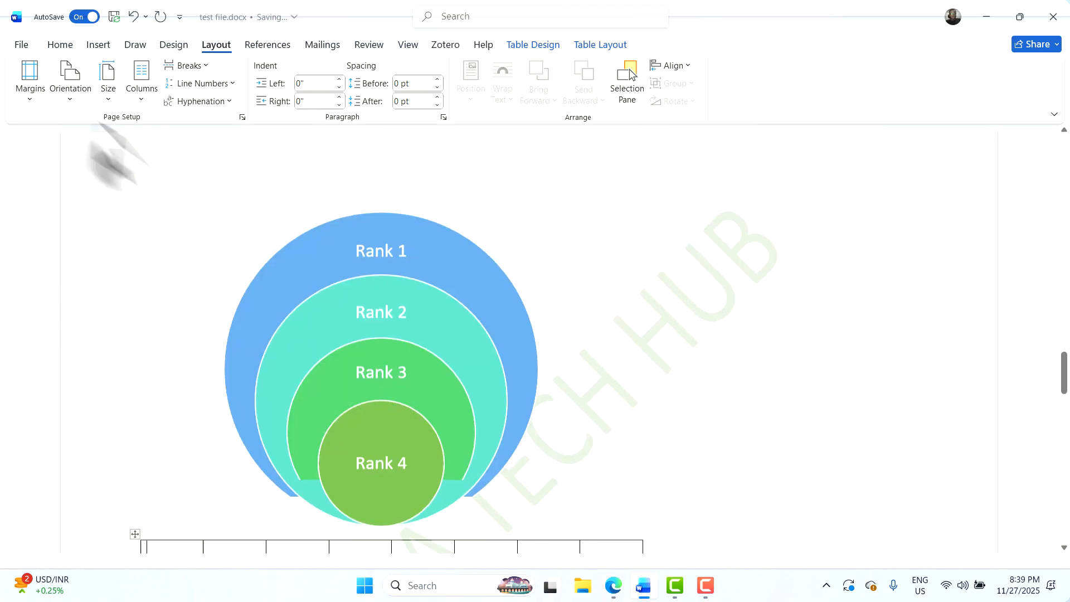
Scroll through the landscape document from the cover page to the Rank diagram
scroll(602, 374, up, 1)
scroll(844, 416, down, 5)
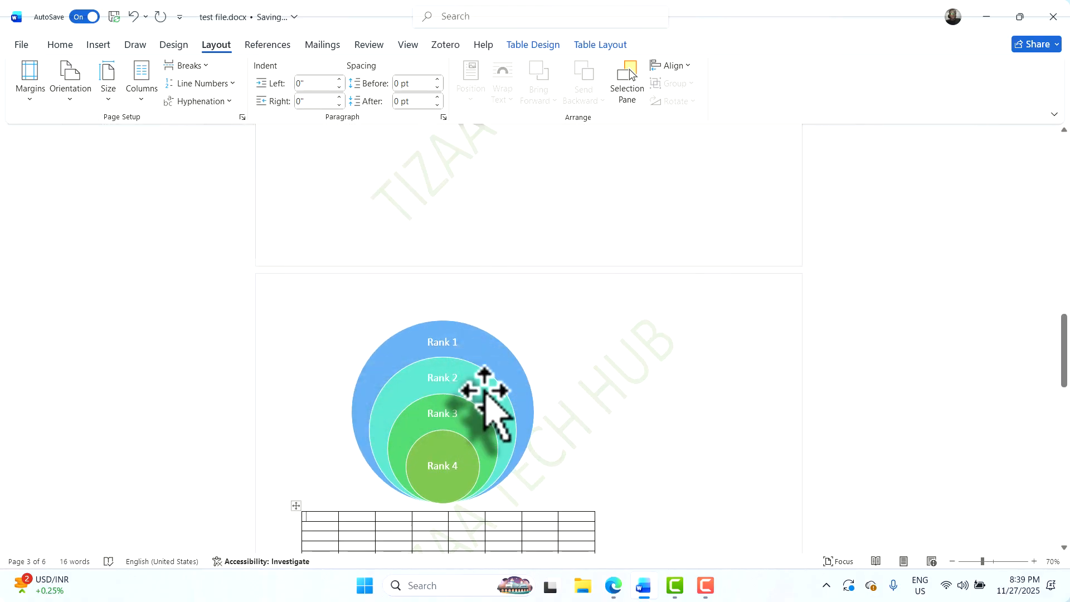
scroll(474, 383, up, 3)
scroll(473, 383, up, 10)
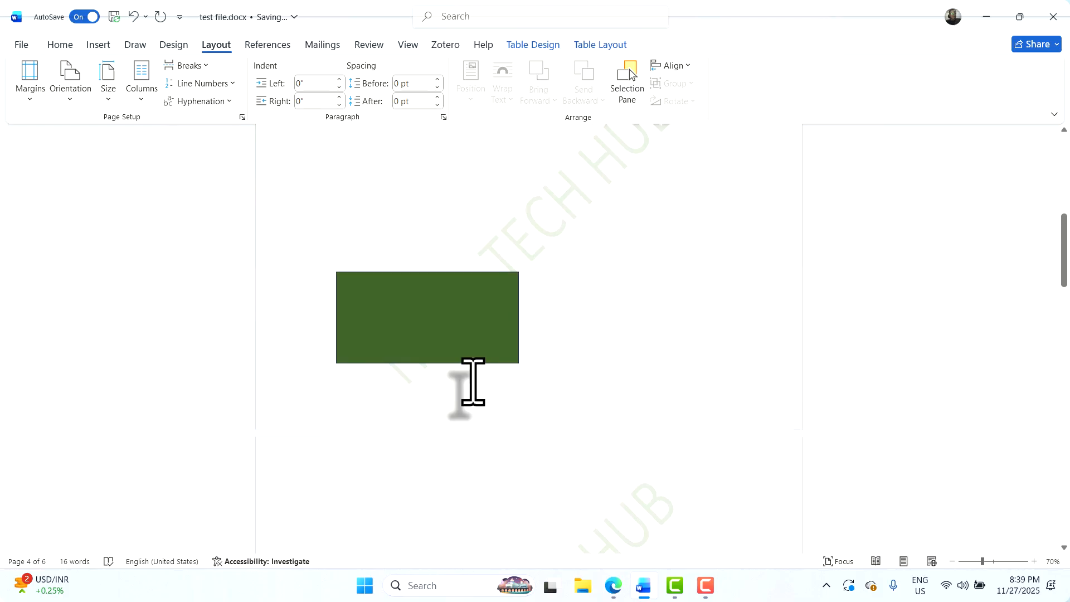
scroll(472, 382, up, 2)
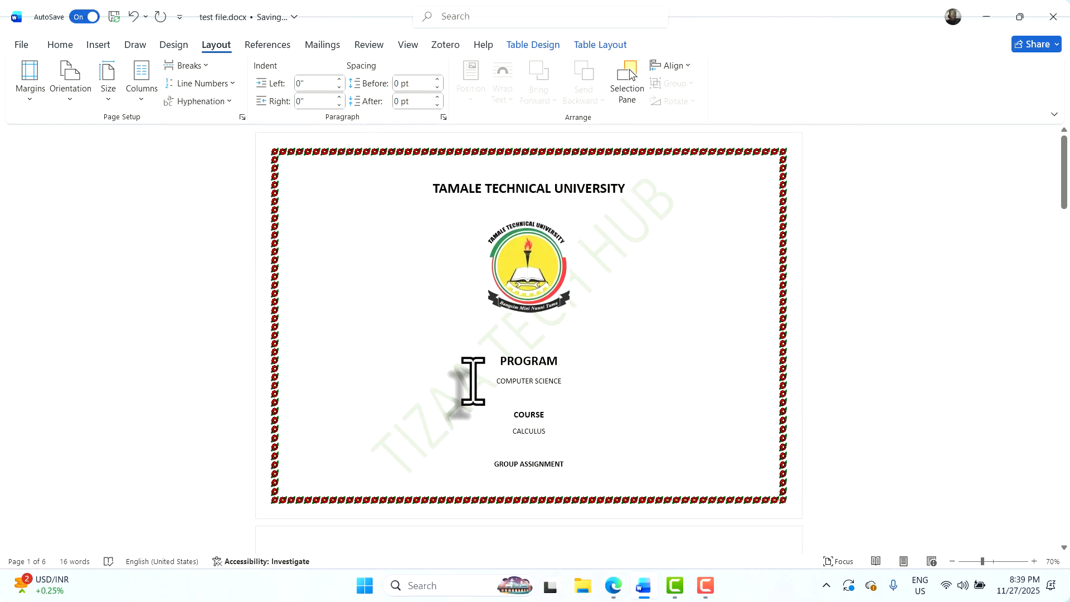
scroll(472, 382, down, 10)
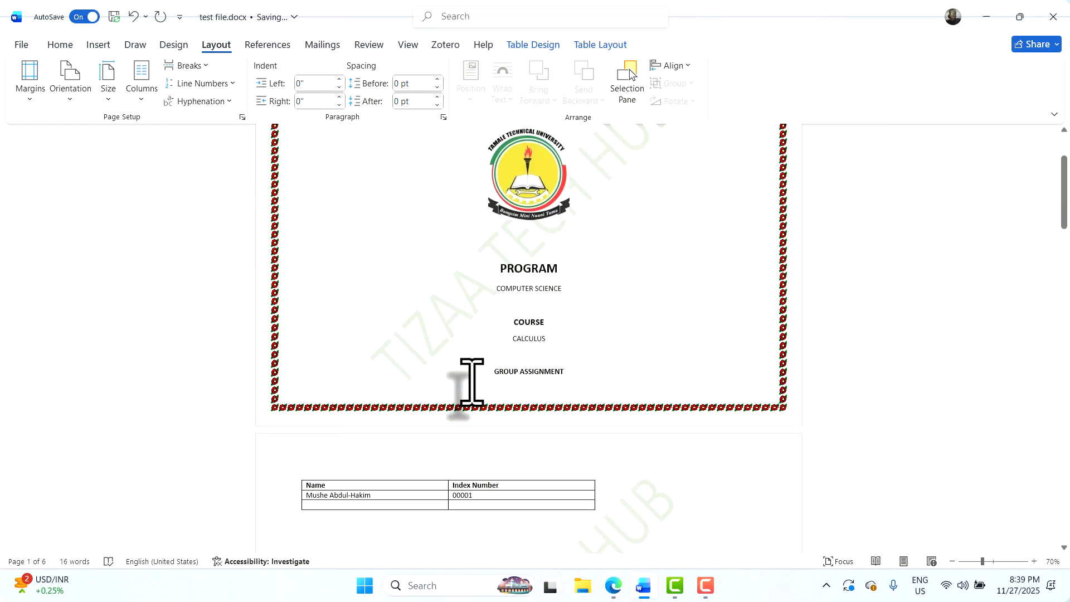
scroll(480, 371, down, 8)
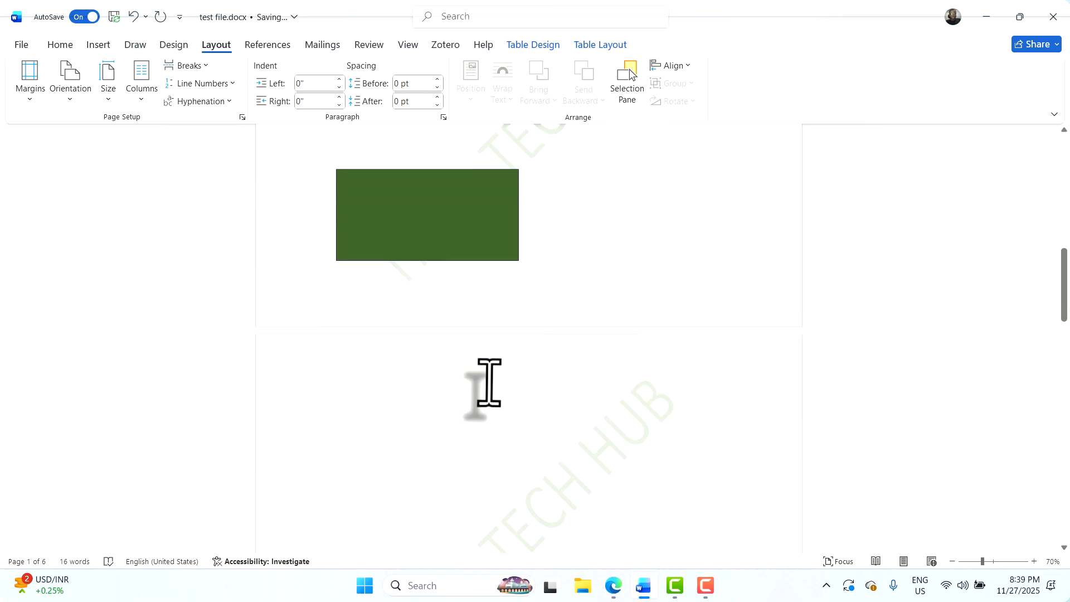
scroll(491, 383, down, 5)
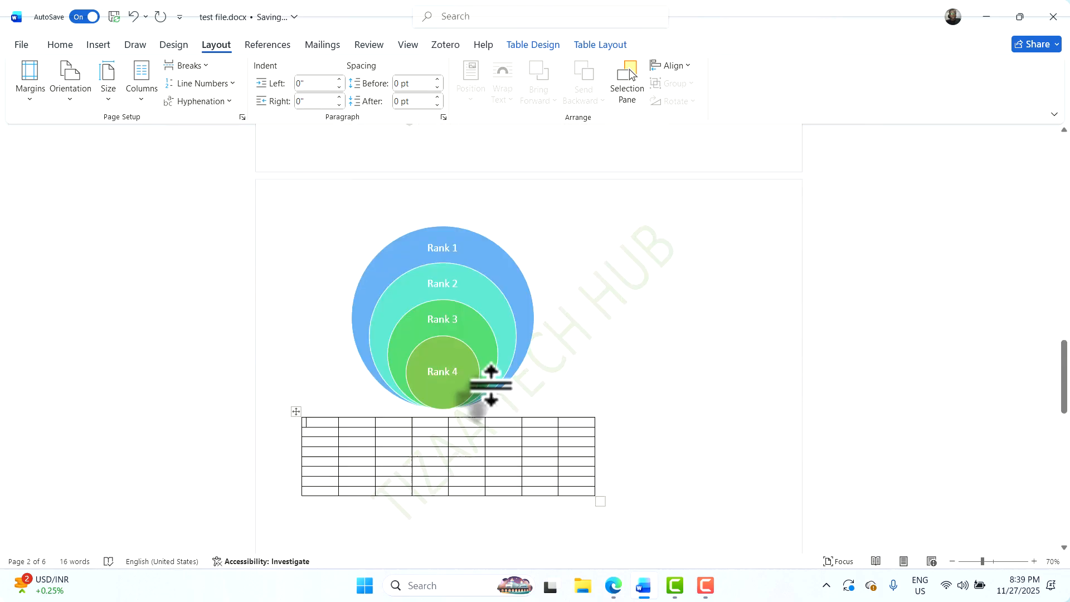
Add blank paragraphs after the Rank diagram to push the empty table onto the next page
click(329, 301)
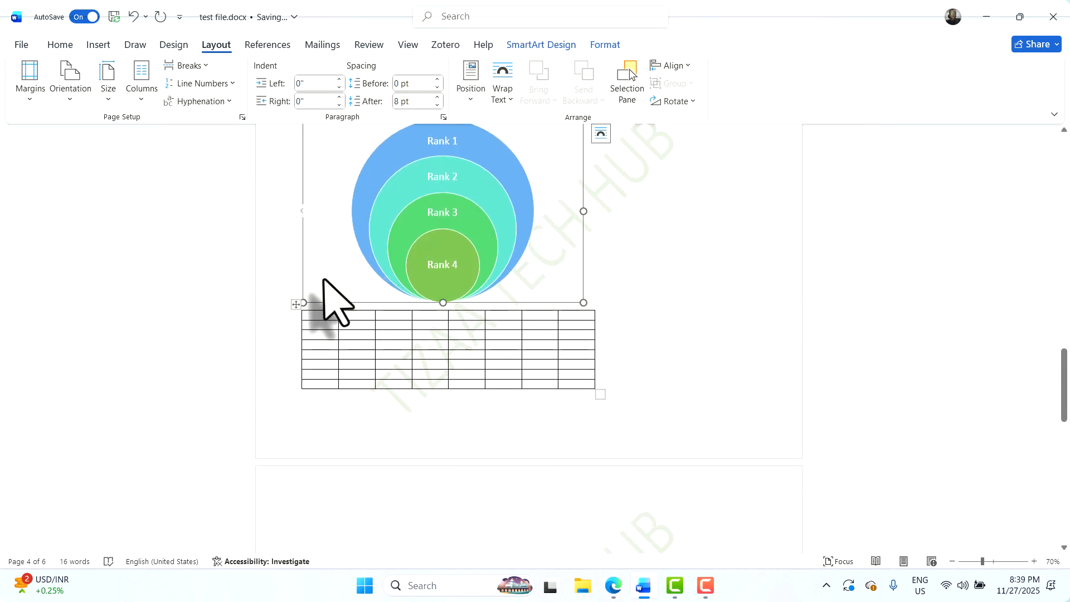
click(306, 316)
click(453, 252)
scroll(323, 394, up, 2)
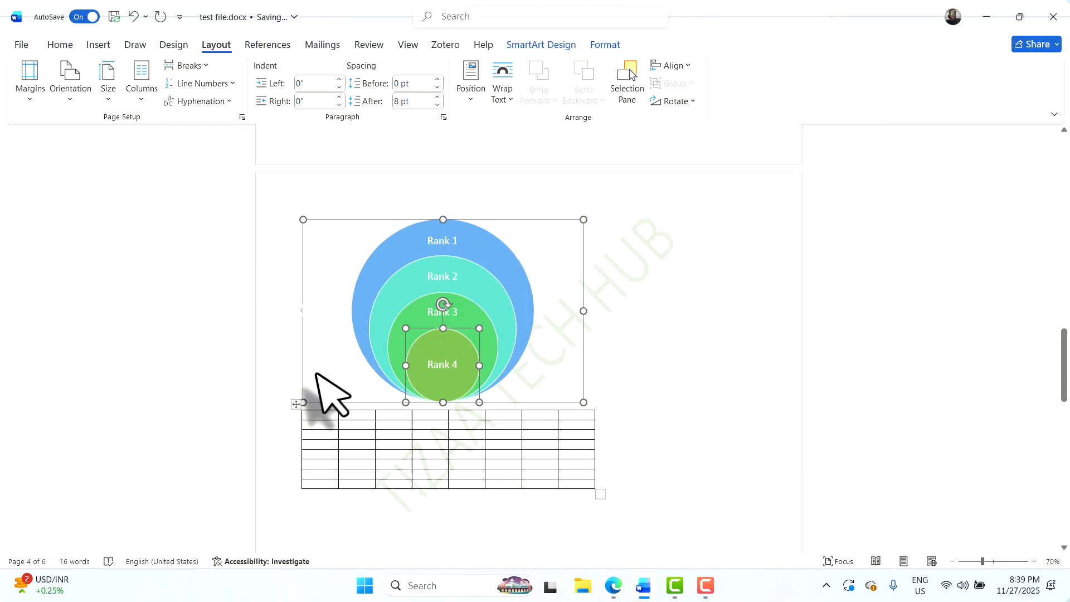
click(709, 388)
key(Return)
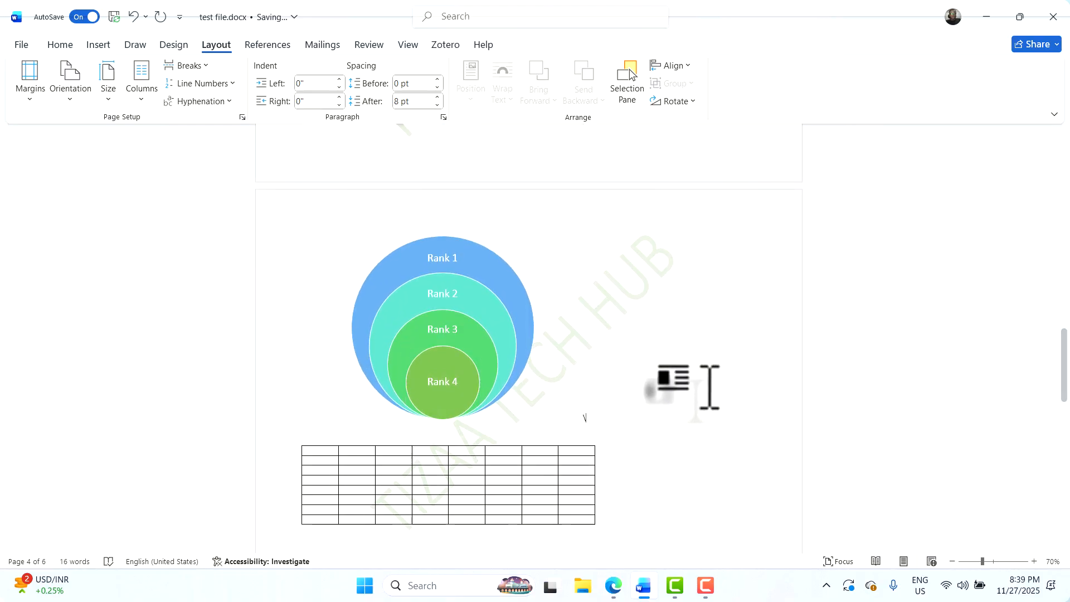
key(BackSpace)
key(BackSpace)
key(Return)
key(Return)
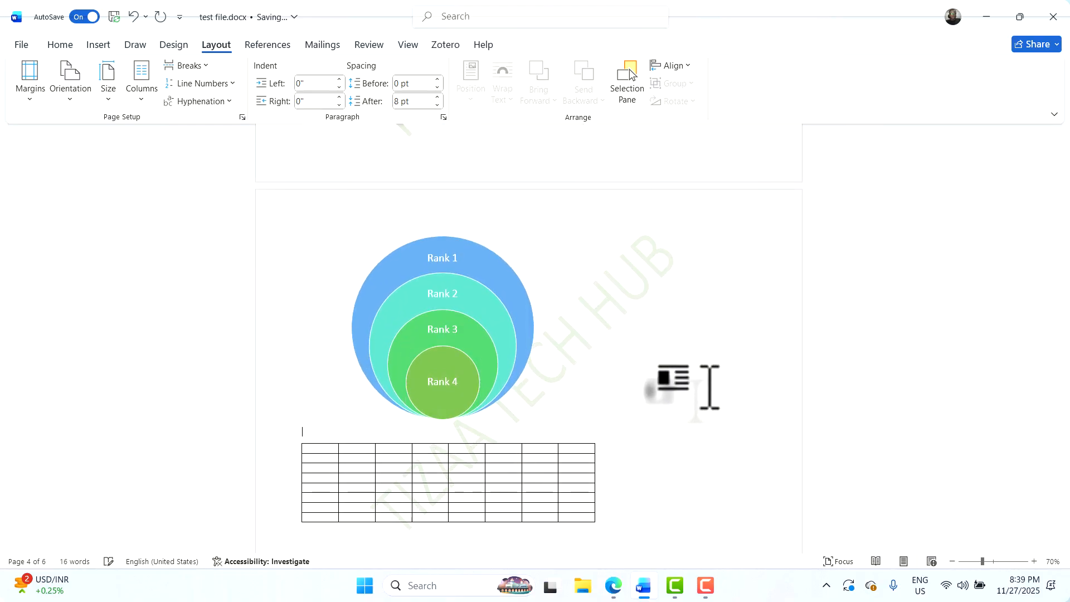
key(Return)
scroll(641, 407, down, 3)
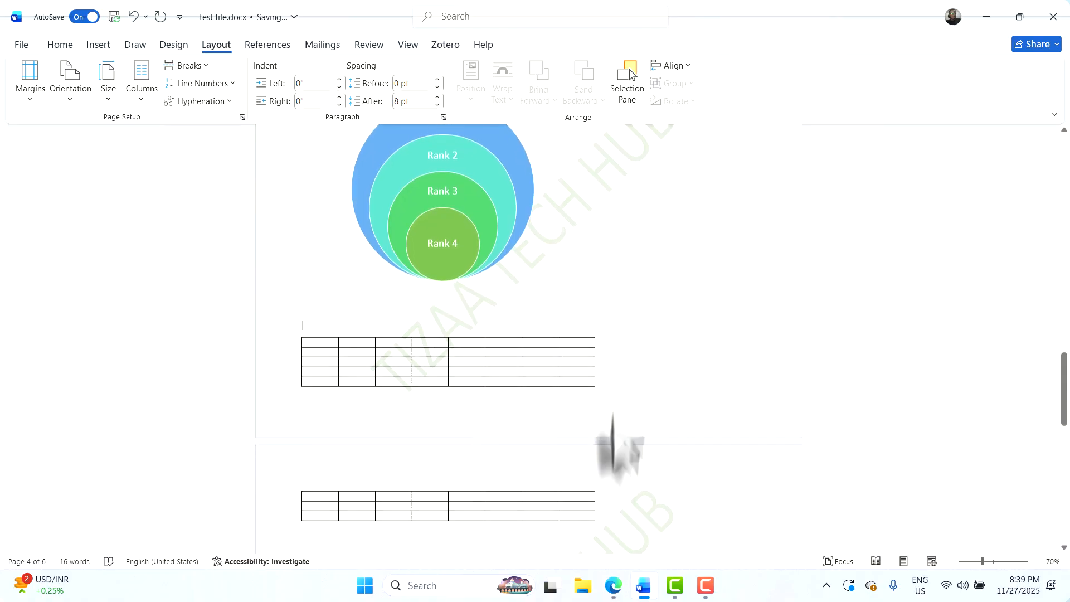
key(Return)
key(Return)
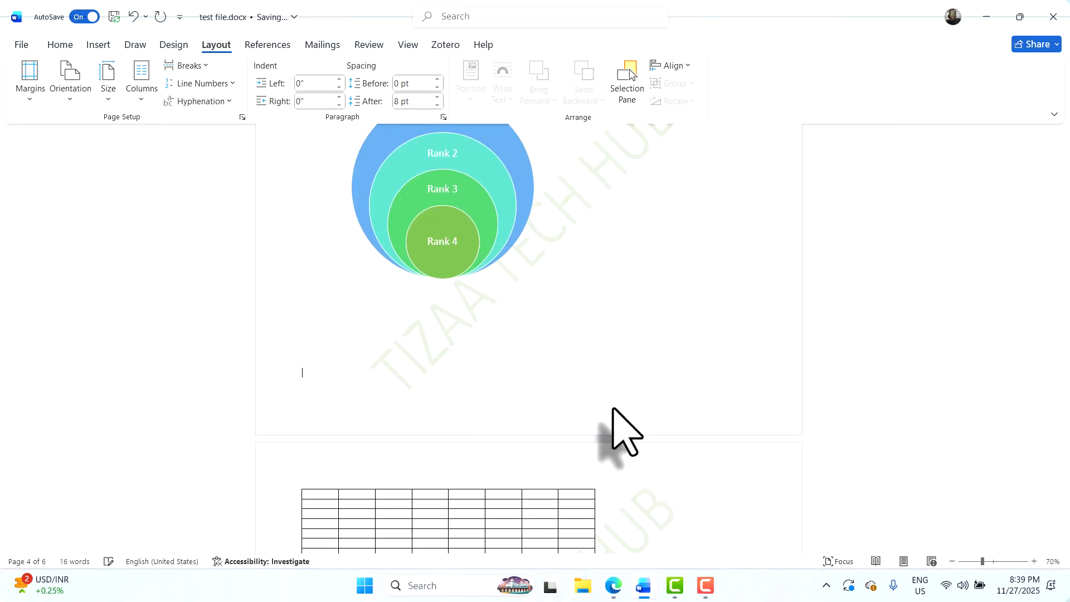
scroll(442, 449, down, 2)
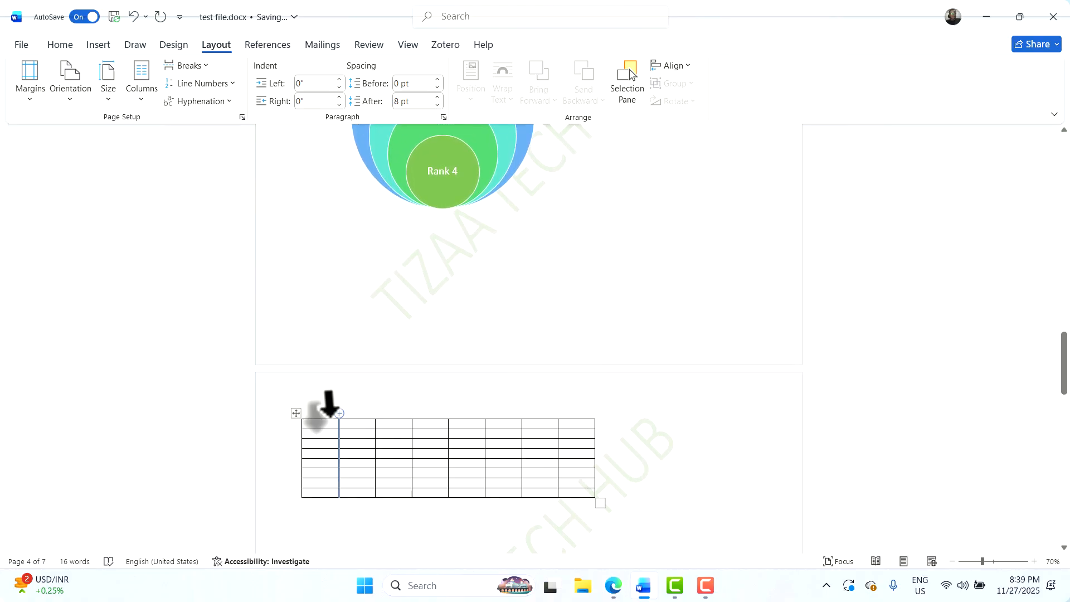
Switch the pages back to Portrait and delete the empty paragraph before the table
click(70, 81)
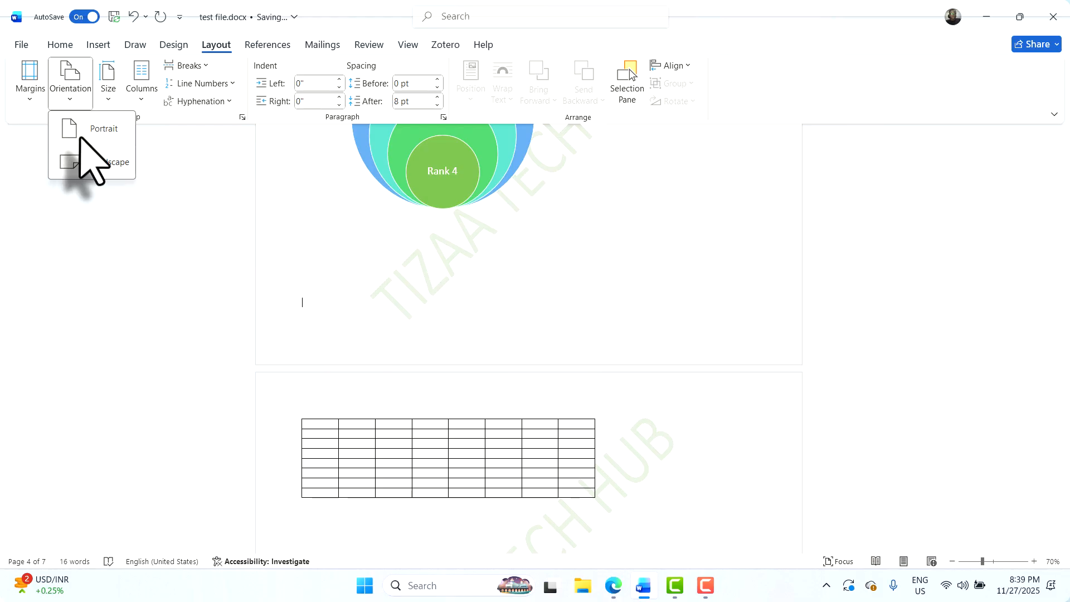
click(92, 159)
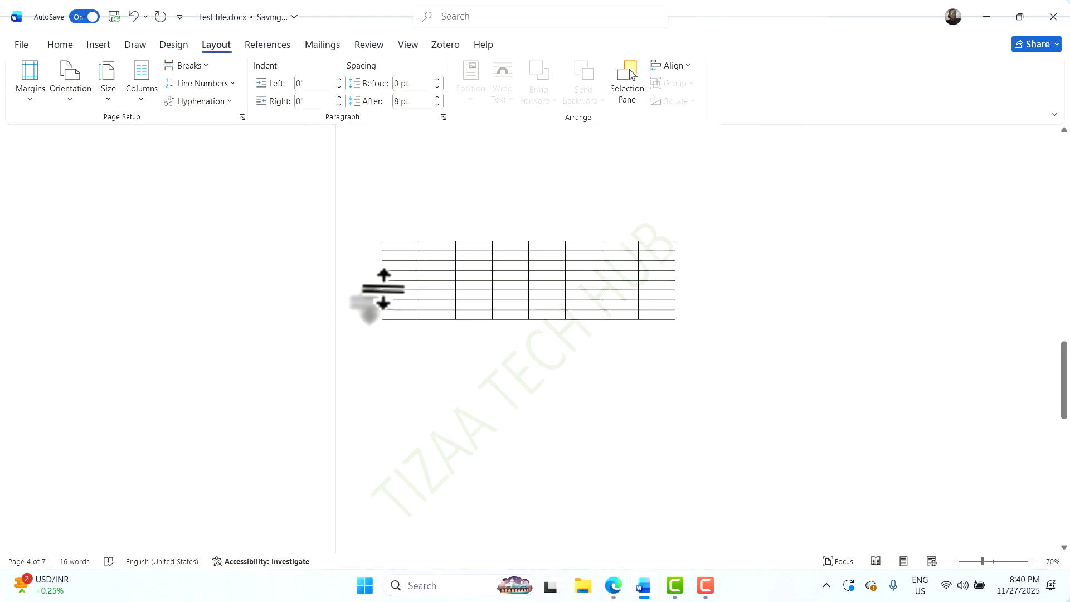
scroll(401, 281, up, 2)
key(Delete)
key(Delete)
key(Delete)
key(Delete)
key(Delete)
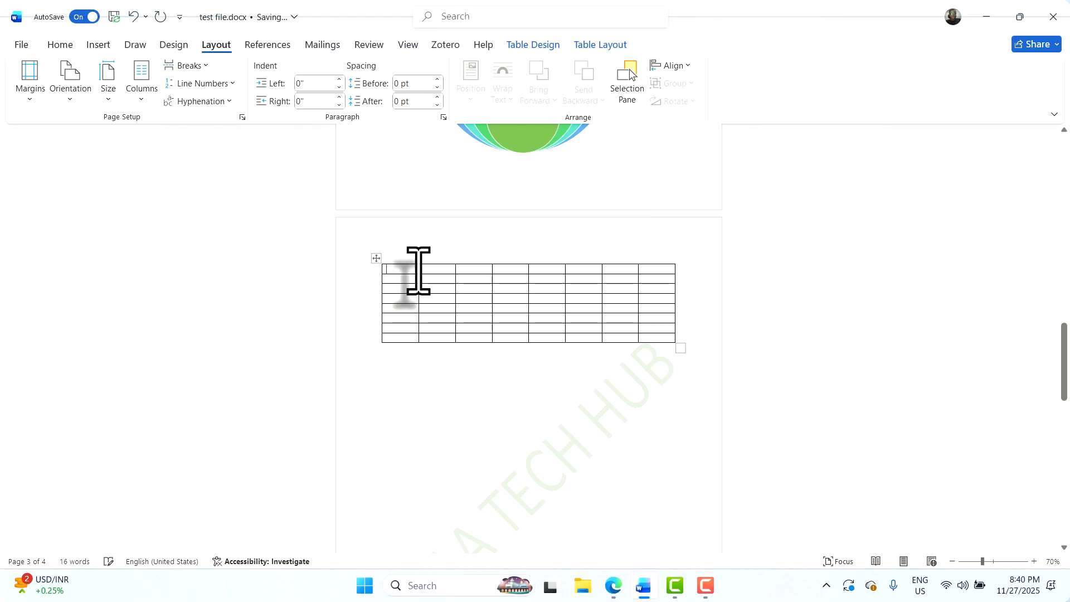
Type 'Heading 1' through 'Heading eight' across the table's top row and select that row
text(heading)
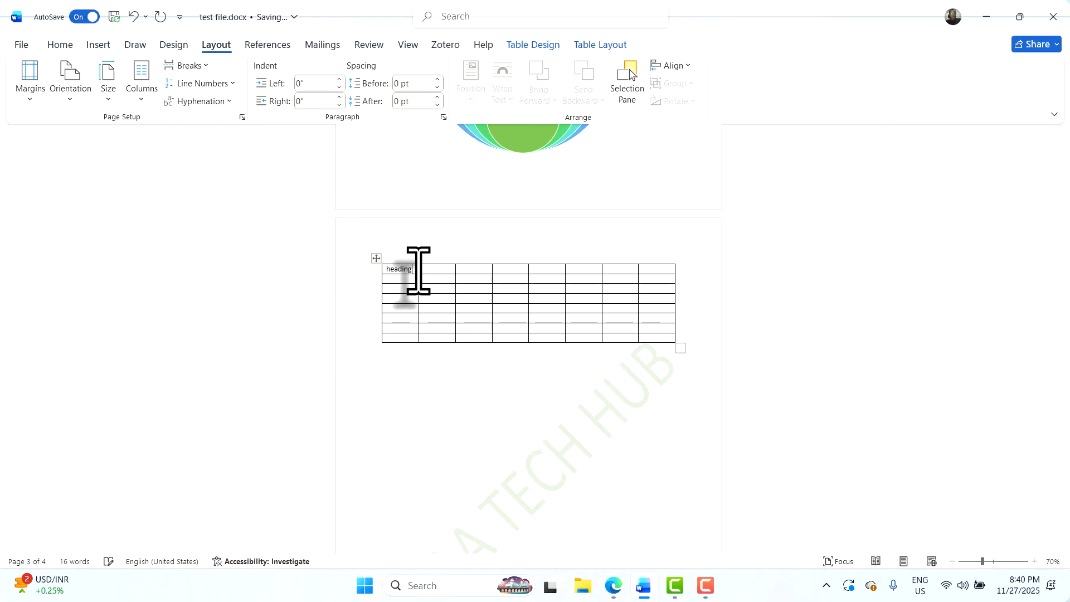
text( 1)
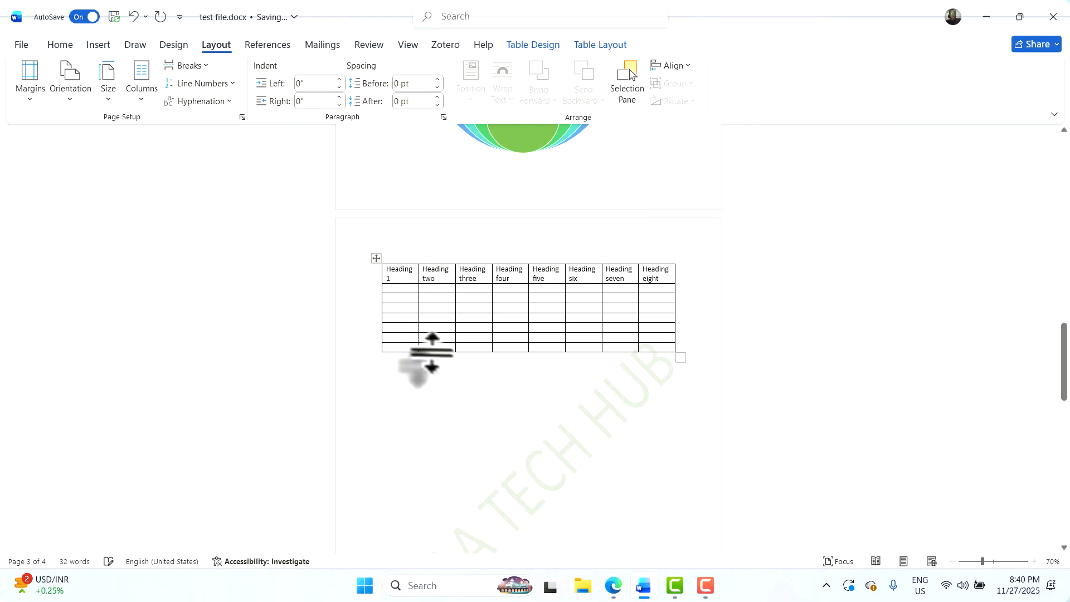
drag(397, 273, 672, 275)
Bold the header row and delete the empty lines above the Rank diagram
key(ctrl+b)
click(382, 422)
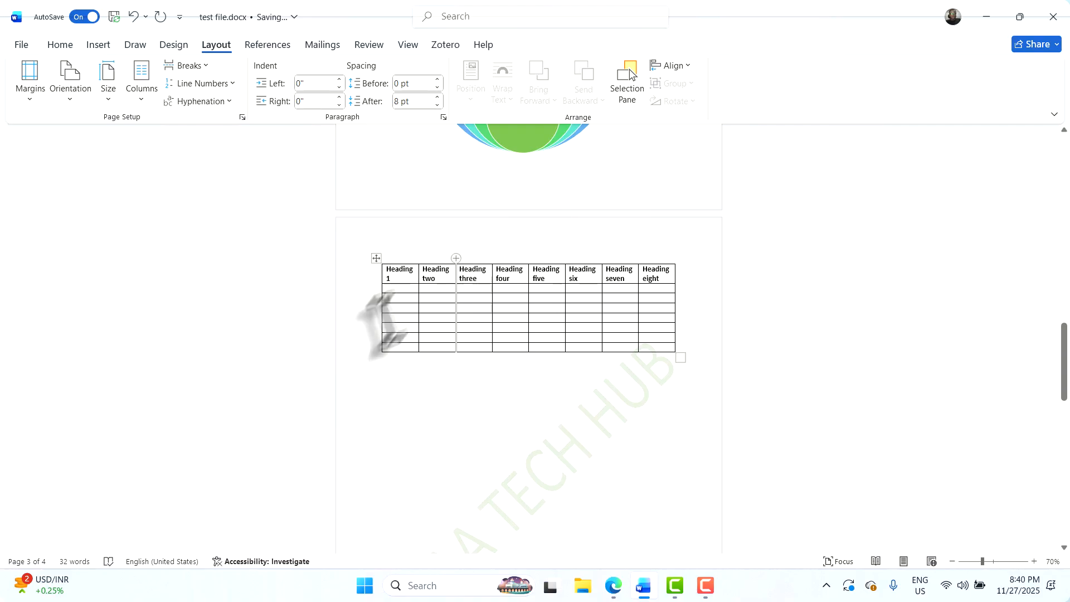
click(500, 185)
scroll(510, 206, up, 6)
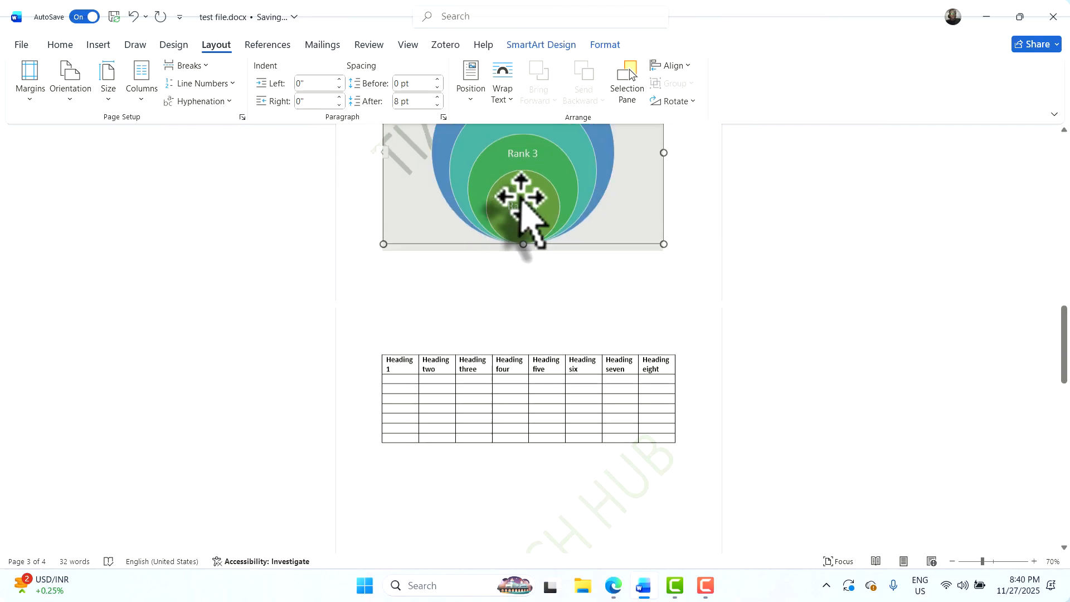
click(515, 182)
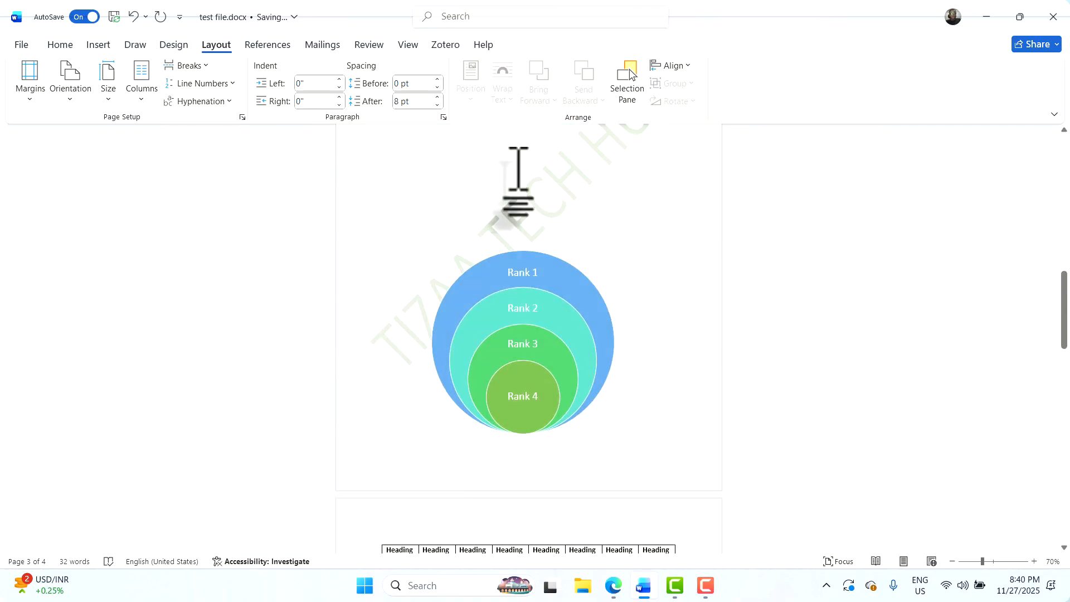
key(Delete)
key(Delete)
key(Delete)
Add two blank lines below the Rank diagram so the table stays on page 3
click(662, 347)
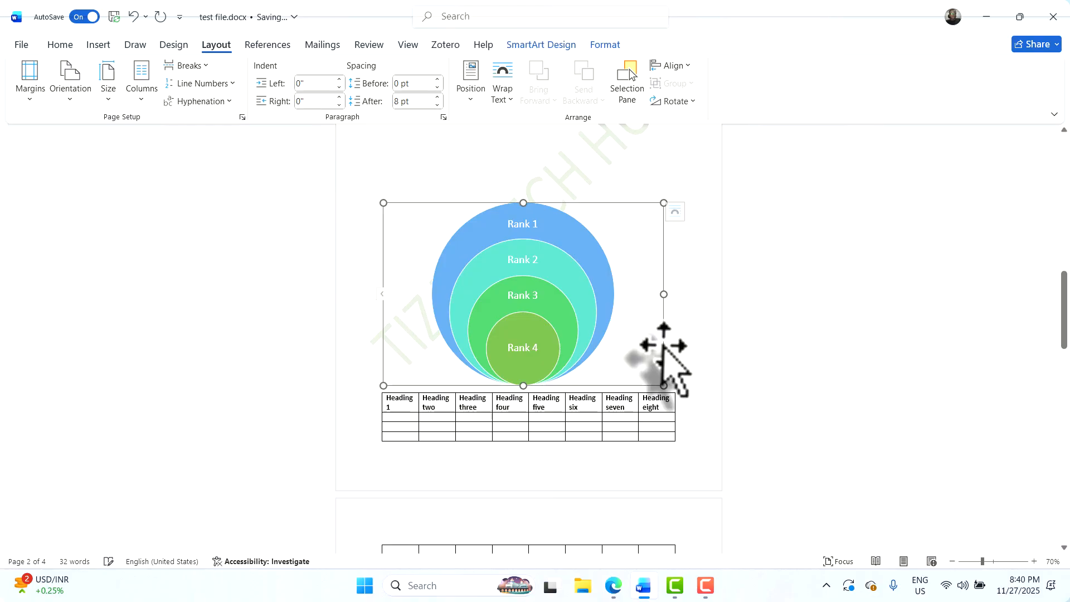
click(688, 335)
key(Return)
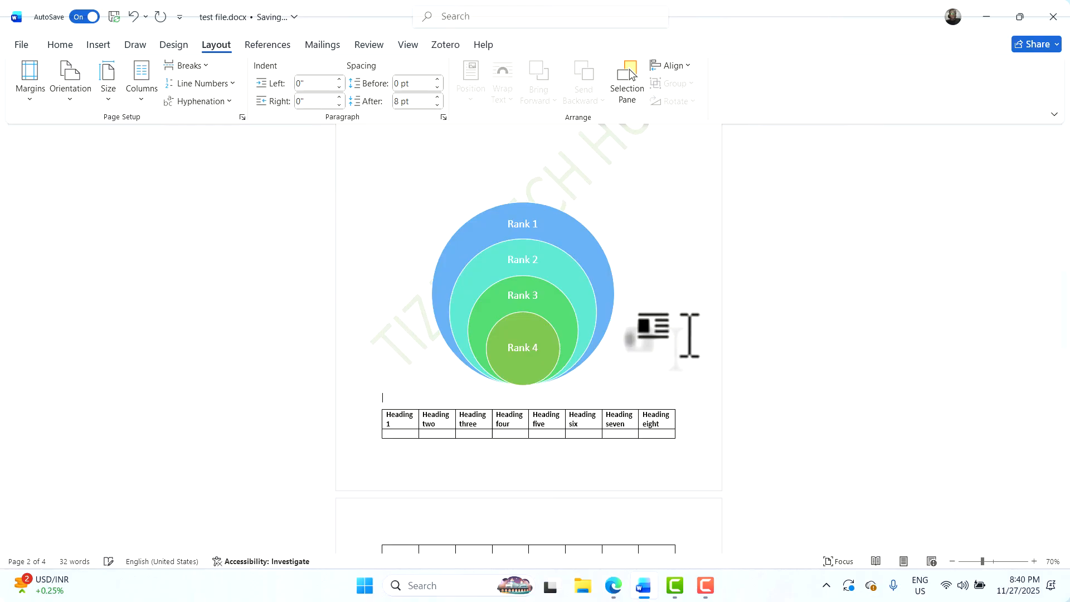
key(Return)
scroll(669, 340, down, 3)
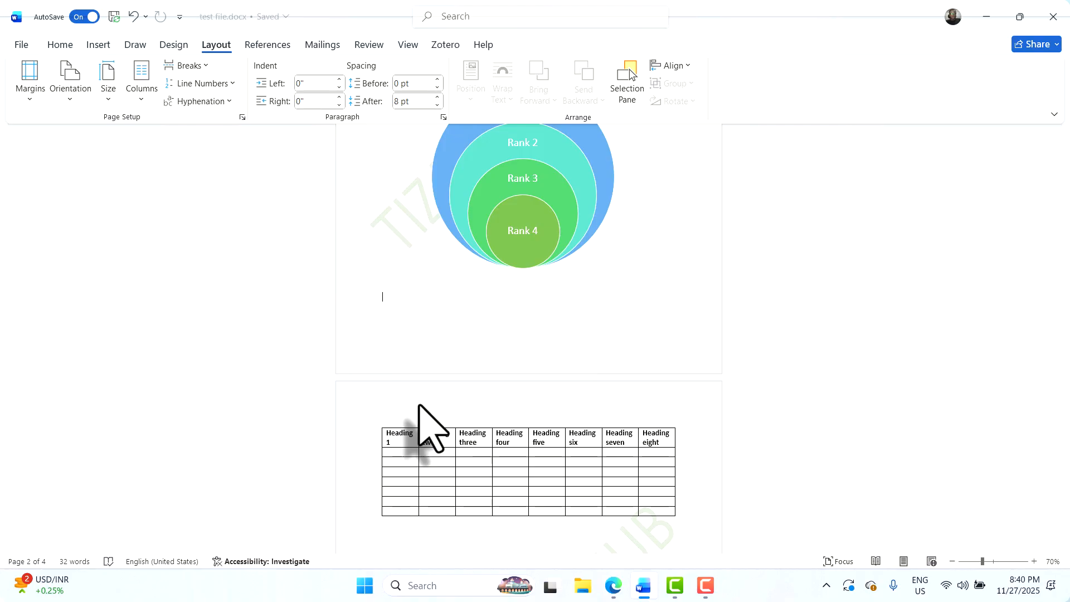
scroll(491, 390, down, 1)
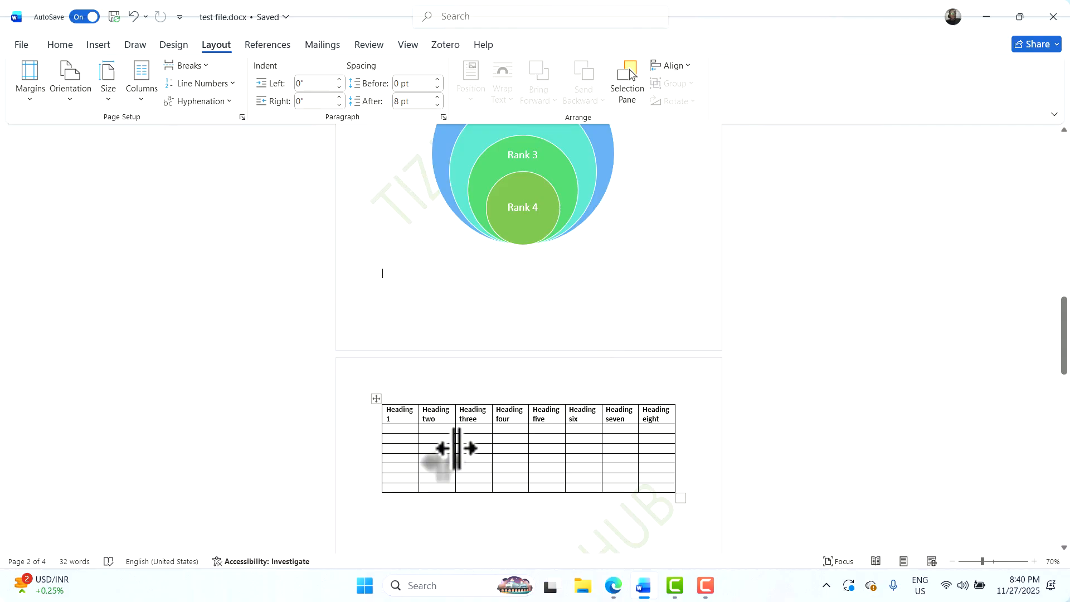
scroll(455, 448, up, 2)
scroll(454, 450, down, 1)
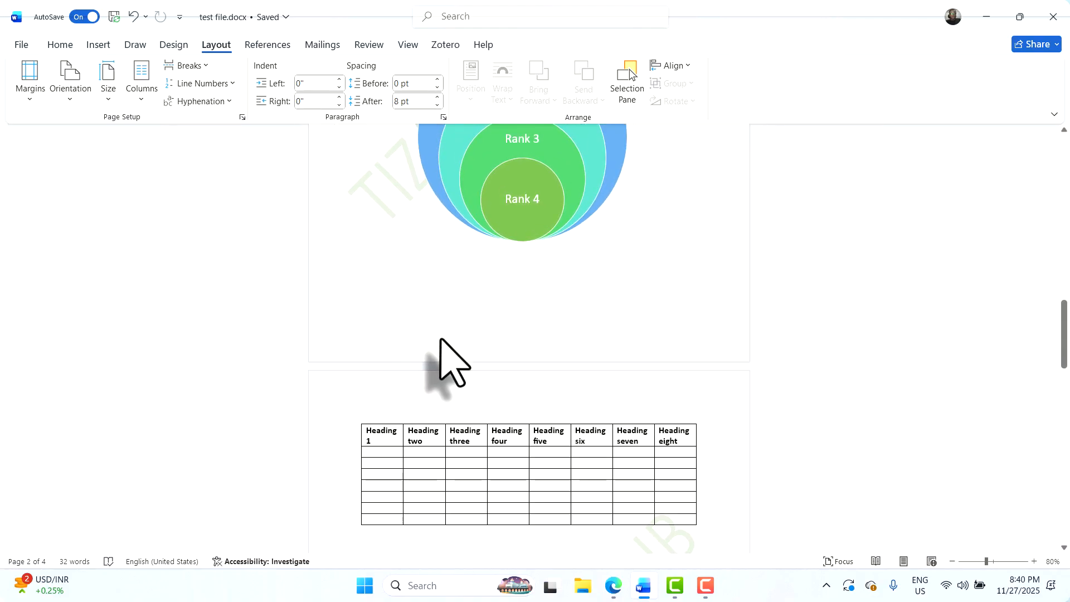
Look through the Breaks list several times without inserting a break
click(190, 66)
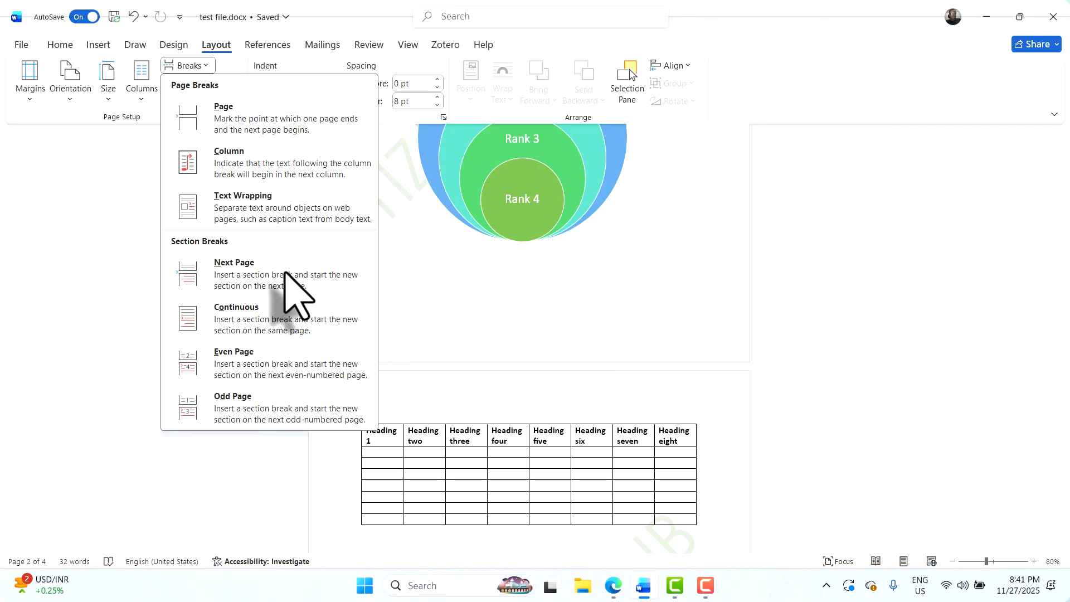
click(443, 307)
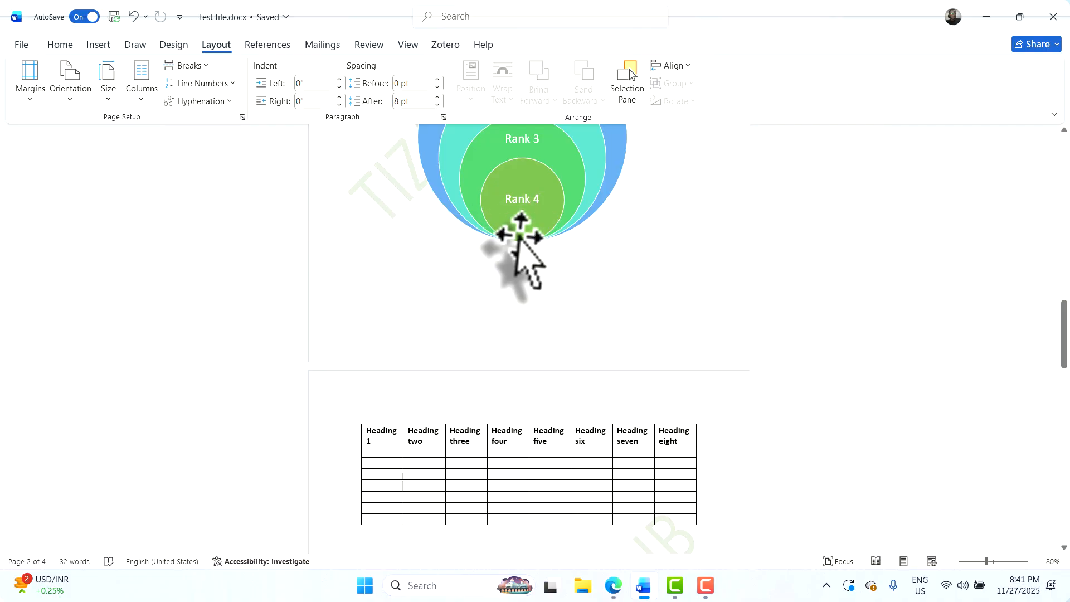
scroll(514, 234, up, 2)
scroll(446, 273, down, 1)
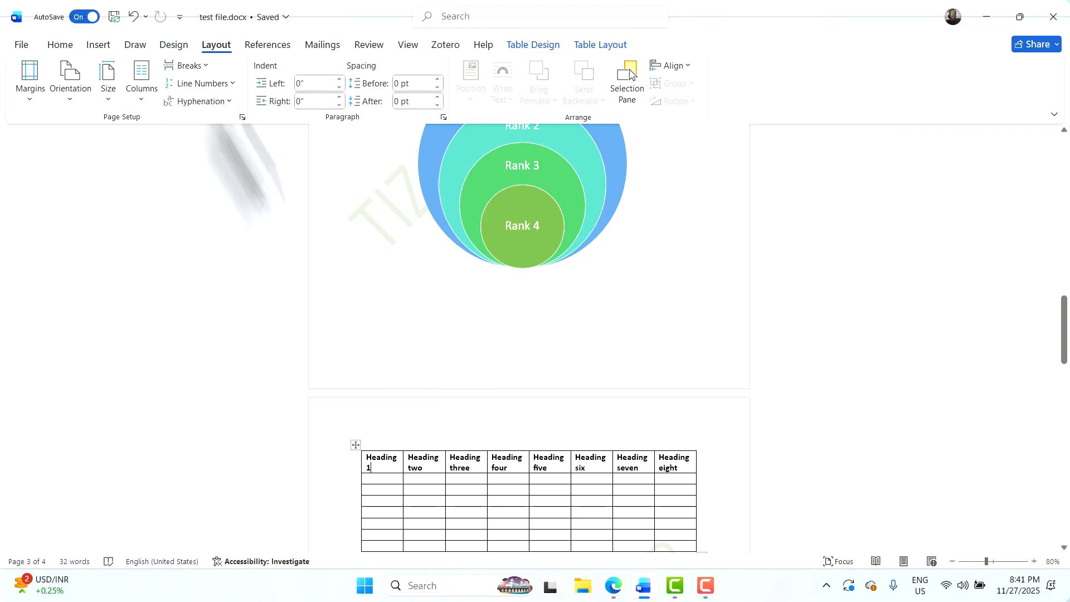
click(204, 67)
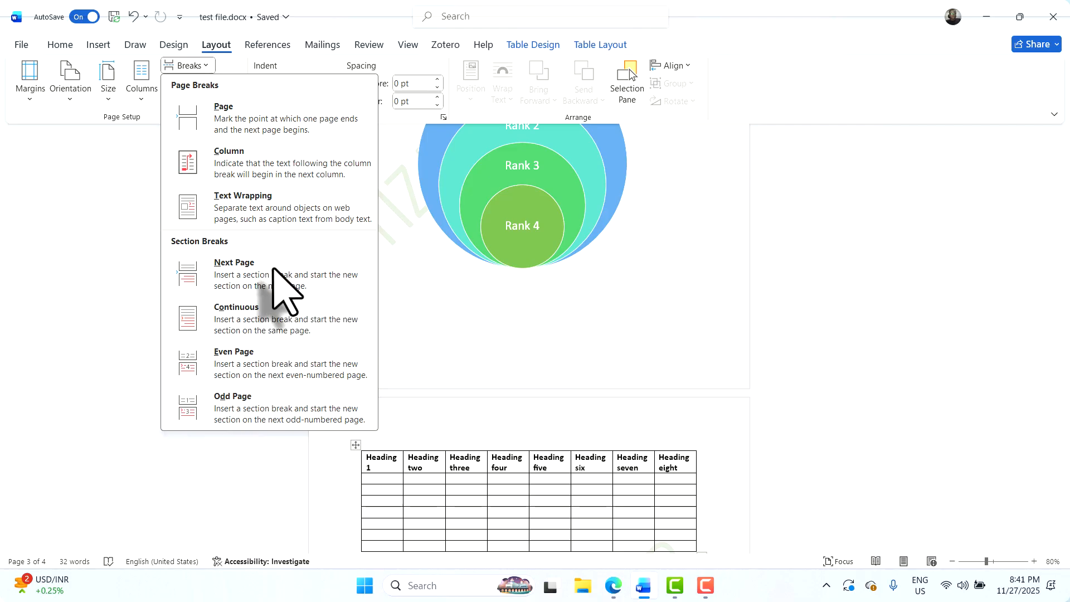
click(417, 281)
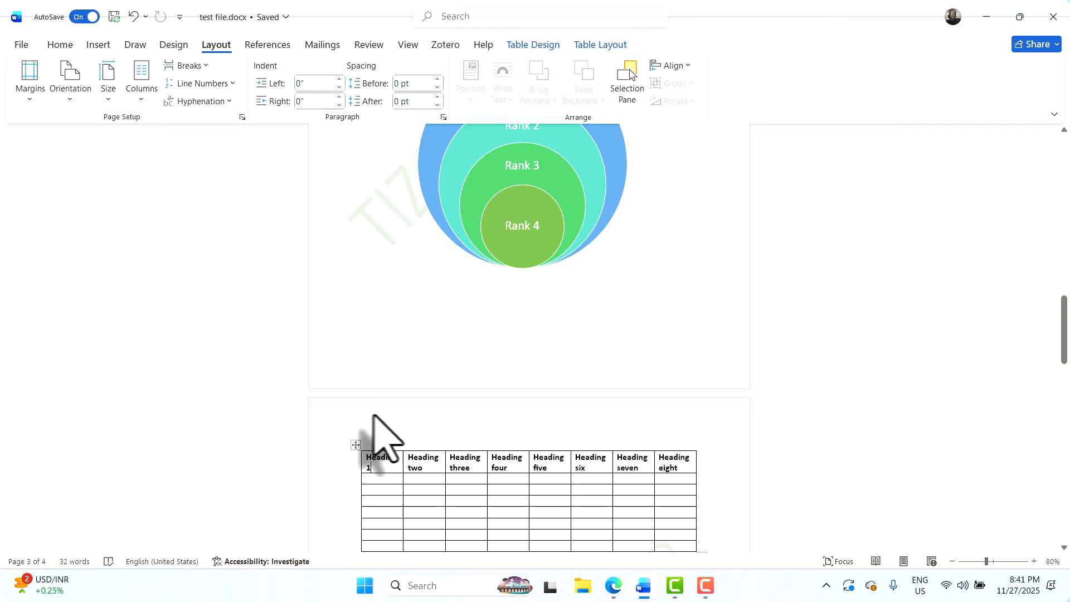
click(201, 66)
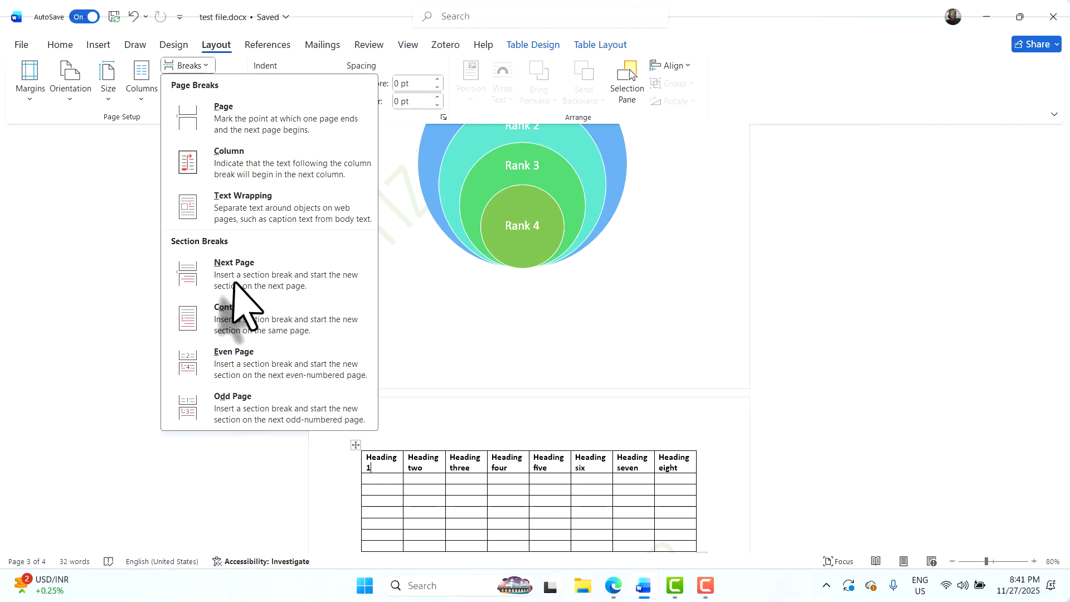
click(418, 458)
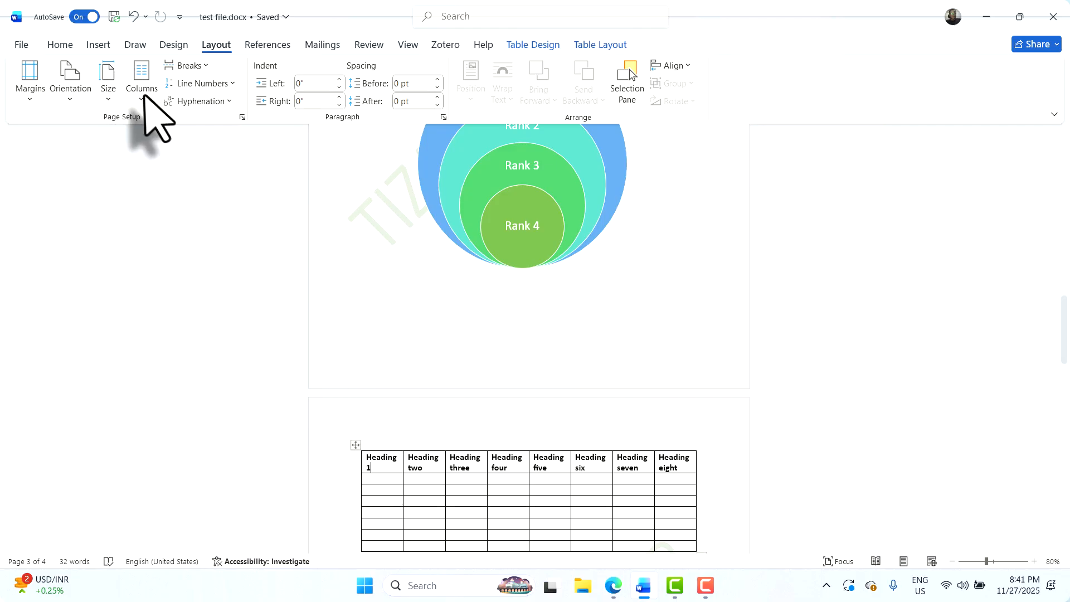
Insert a continuous section break before the table and check the bordered table page
click(192, 66)
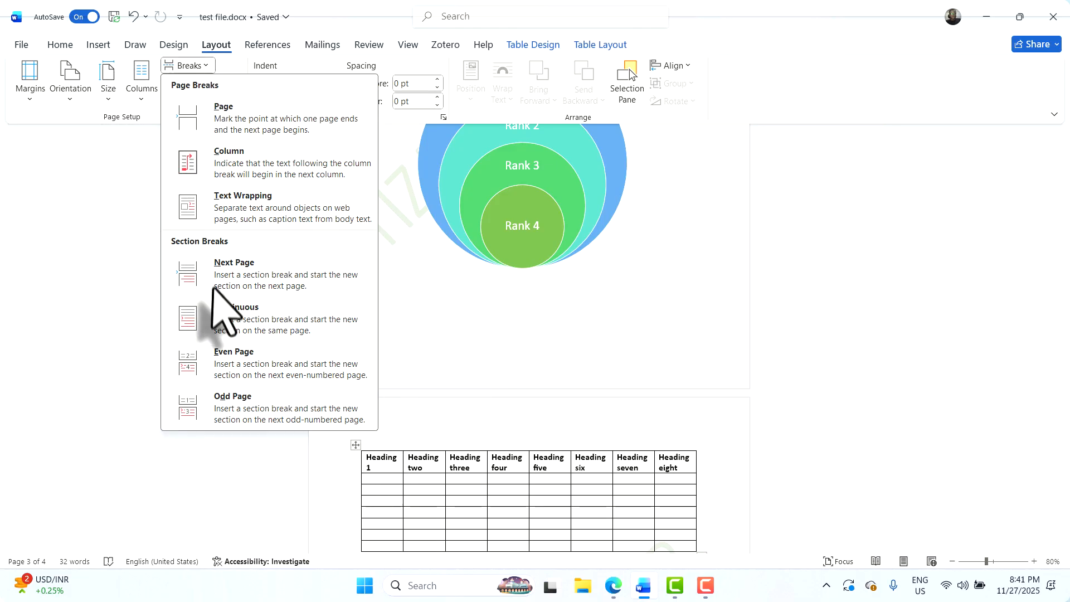
click(225, 319)
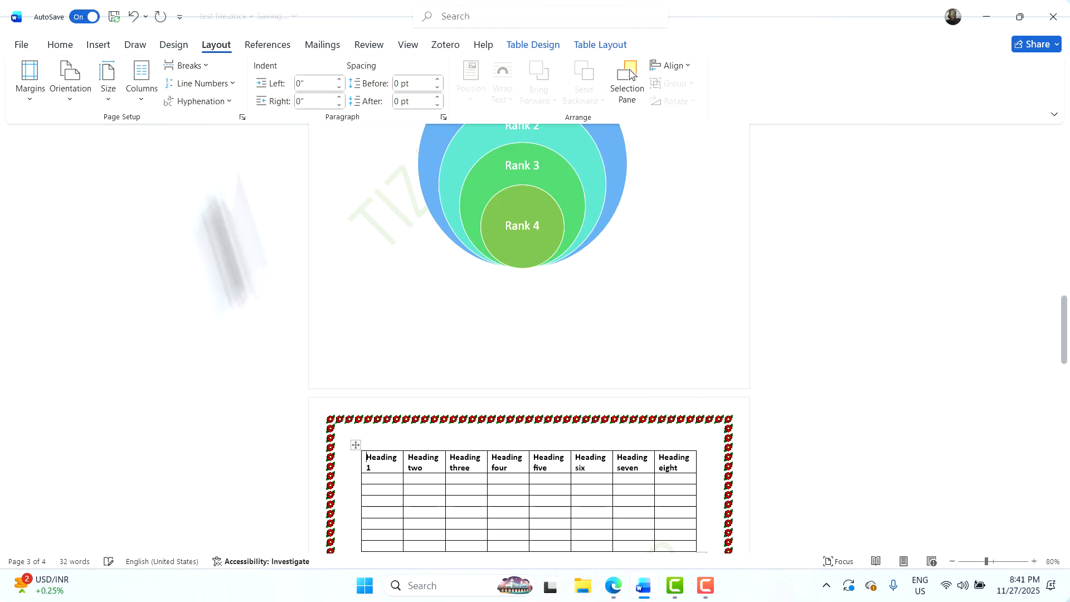
scroll(429, 370, down, 5)
scroll(430, 336, down, 10)
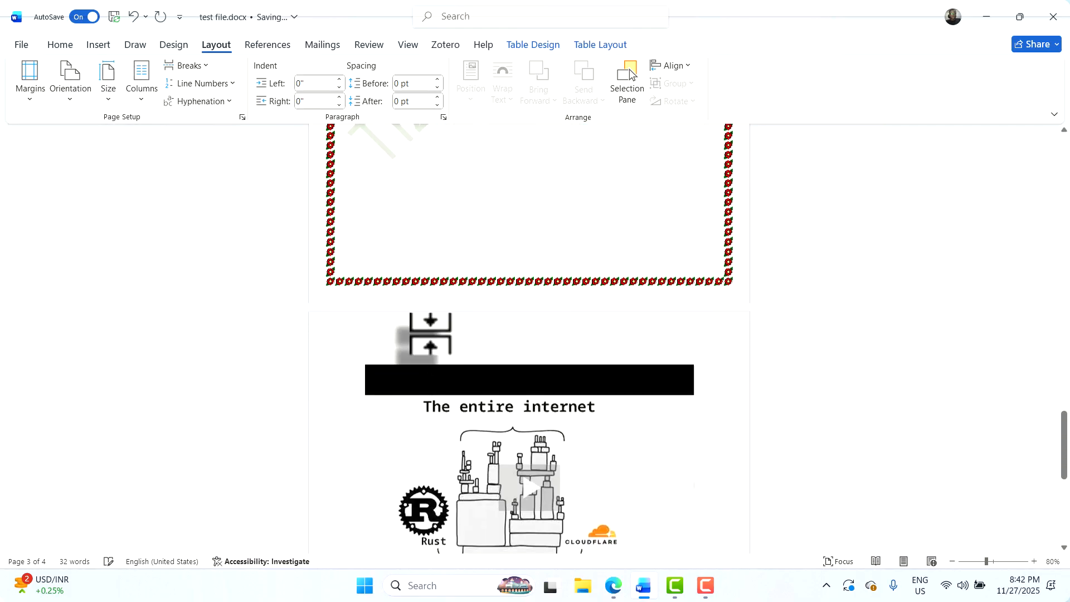
scroll(431, 318, up, 12)
scroll(433, 307, up, 5)
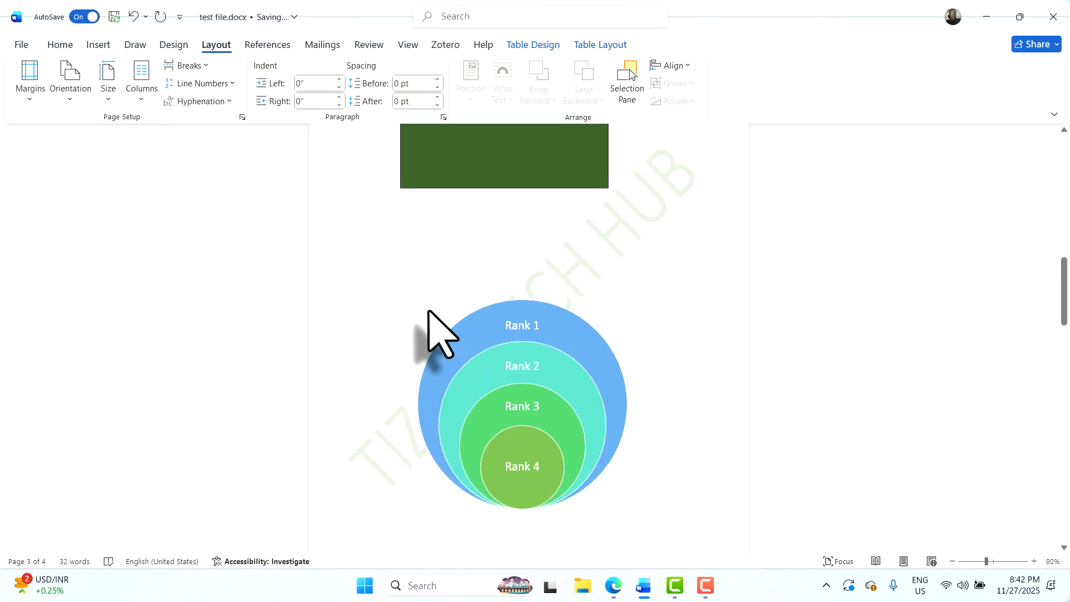
scroll(432, 334, down, 5)
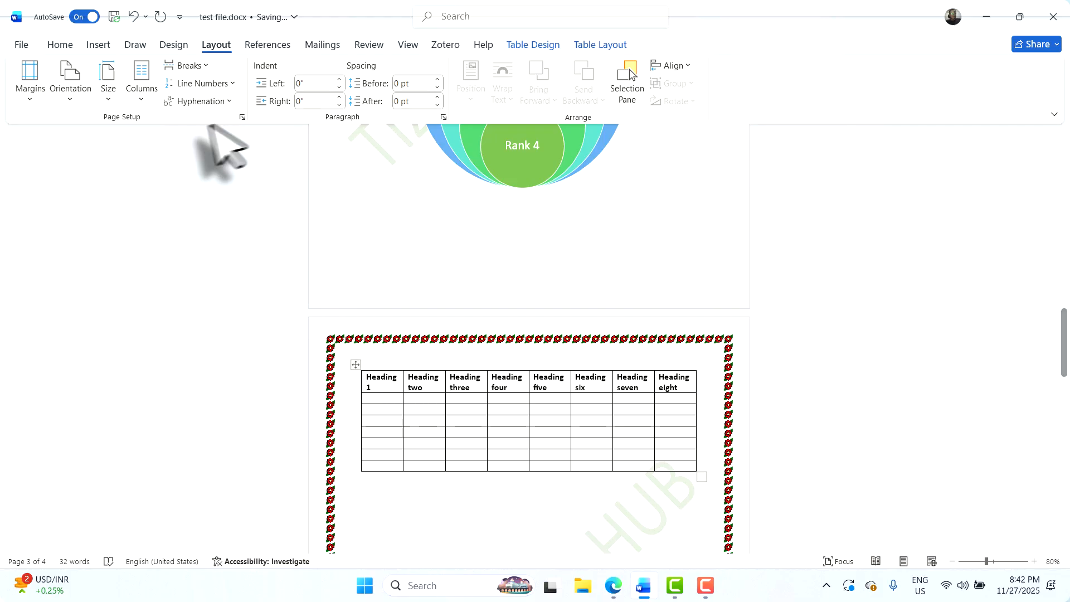
Switch the table's bordered section to Landscape orientation and review the resulting pages
click(70, 100)
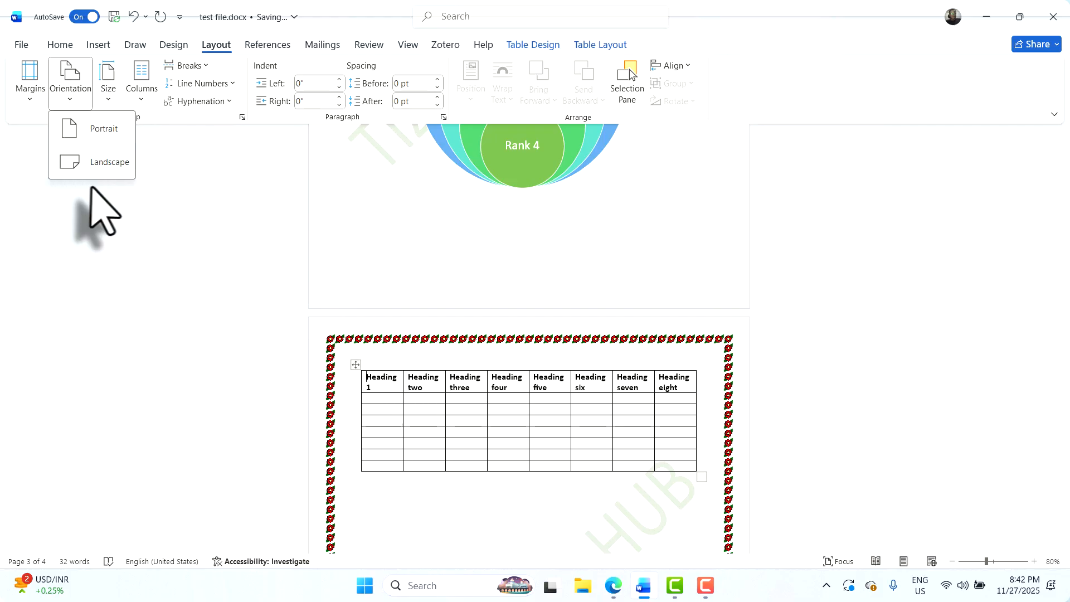
click(104, 162)
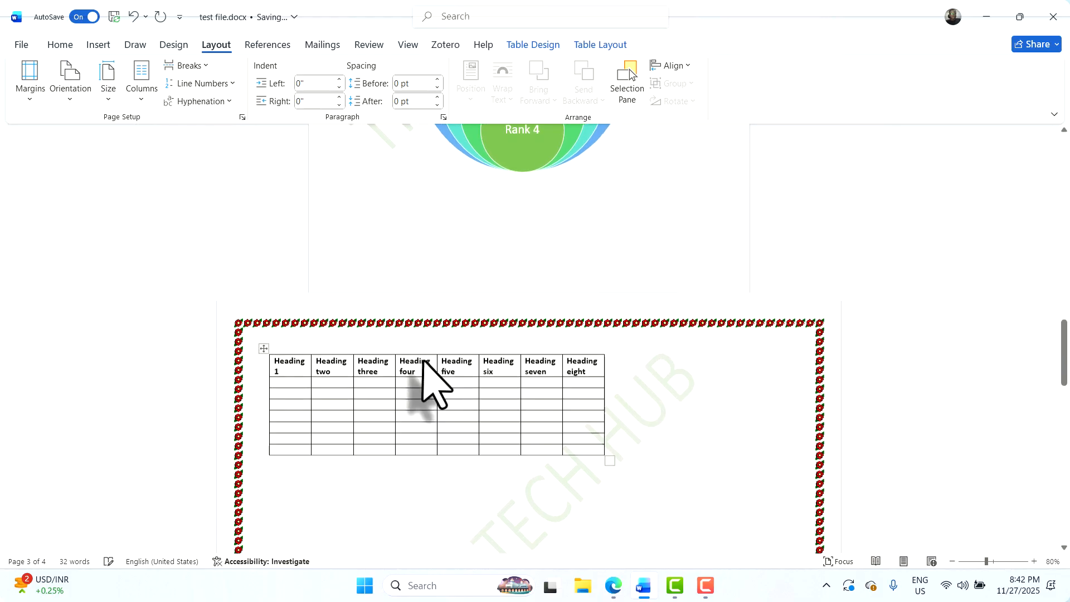
scroll(429, 359, down, 2)
scroll(423, 362, up, 5)
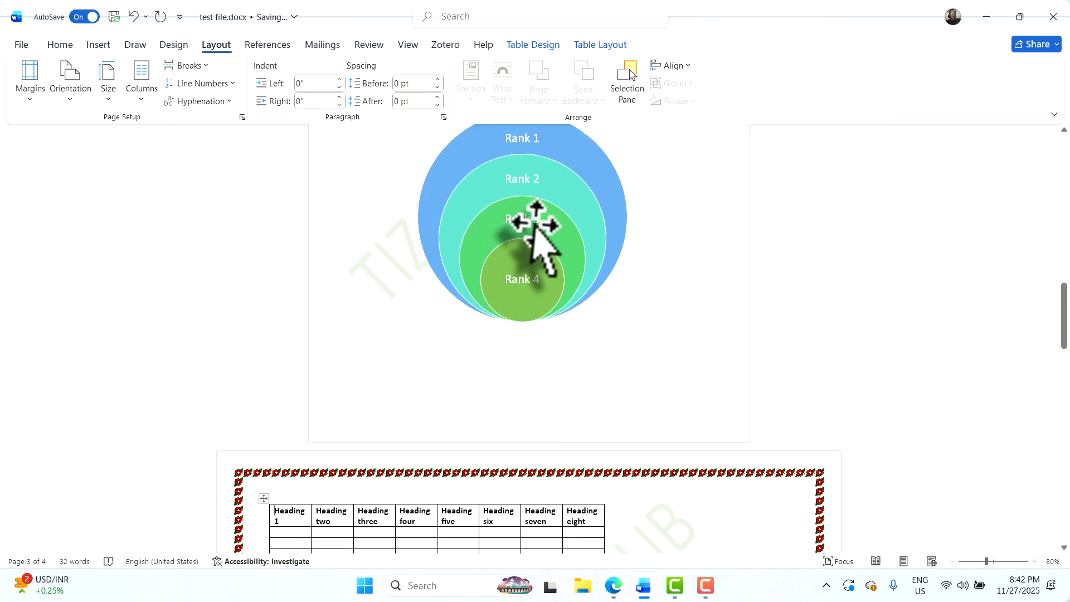
scroll(535, 251, up, 1)
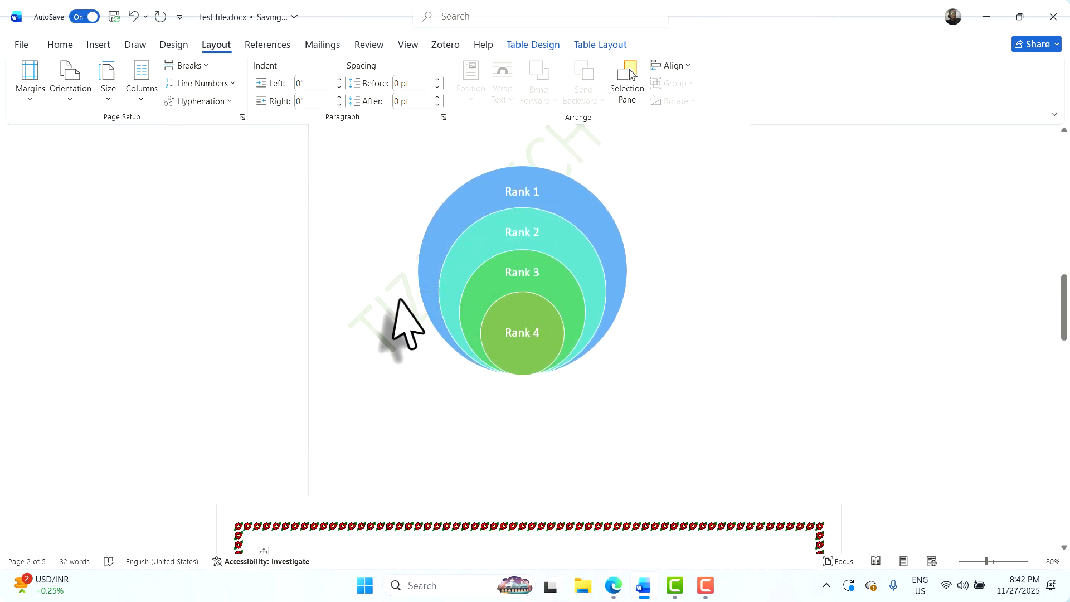
scroll(424, 350, down, 4)
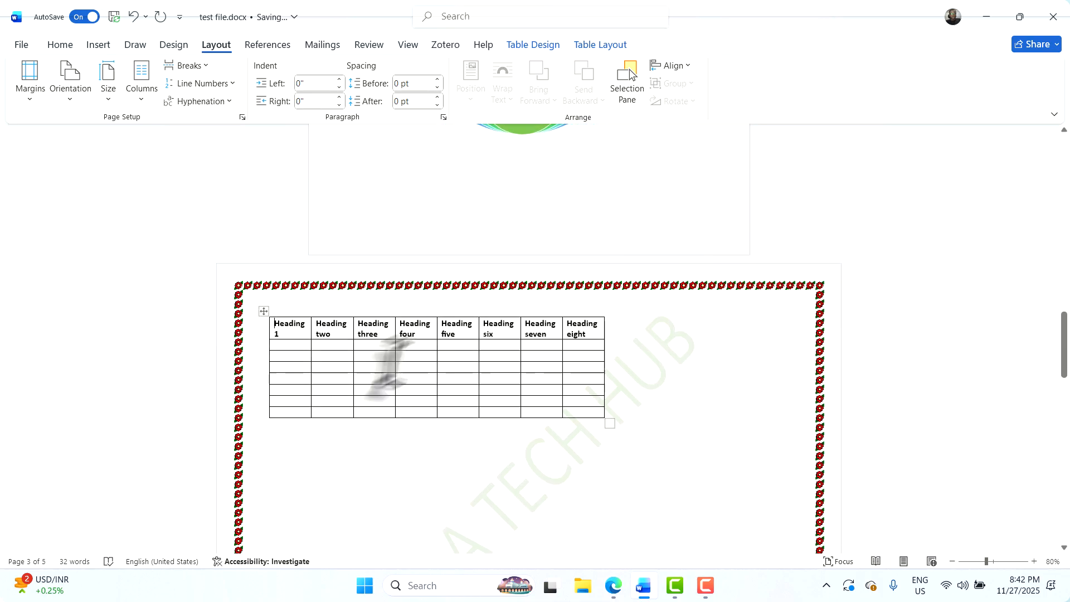
scroll(498, 393, down, 9)
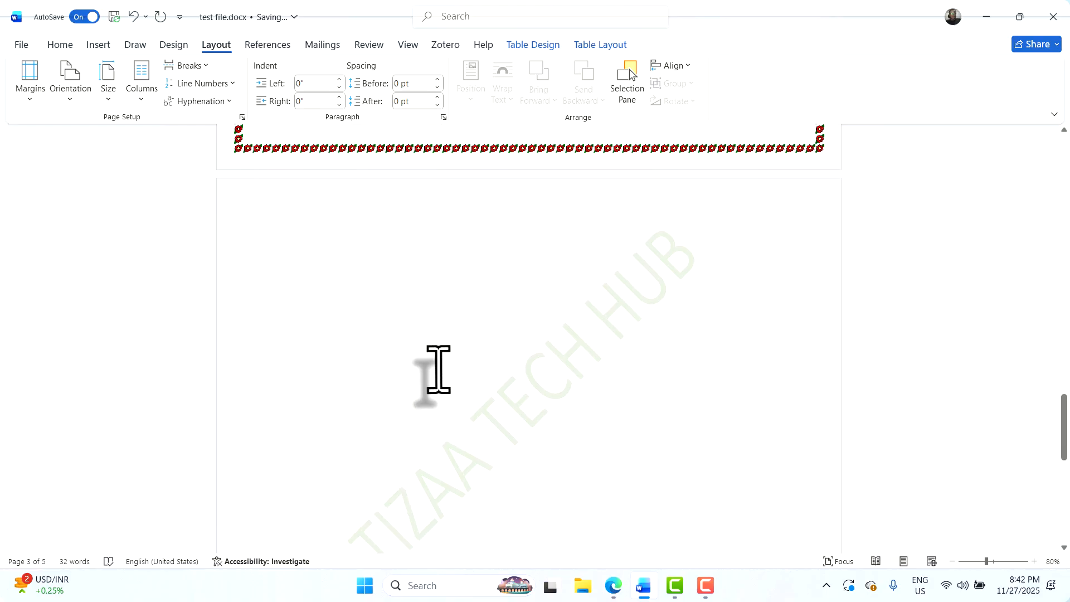
scroll(456, 355, up, 5)
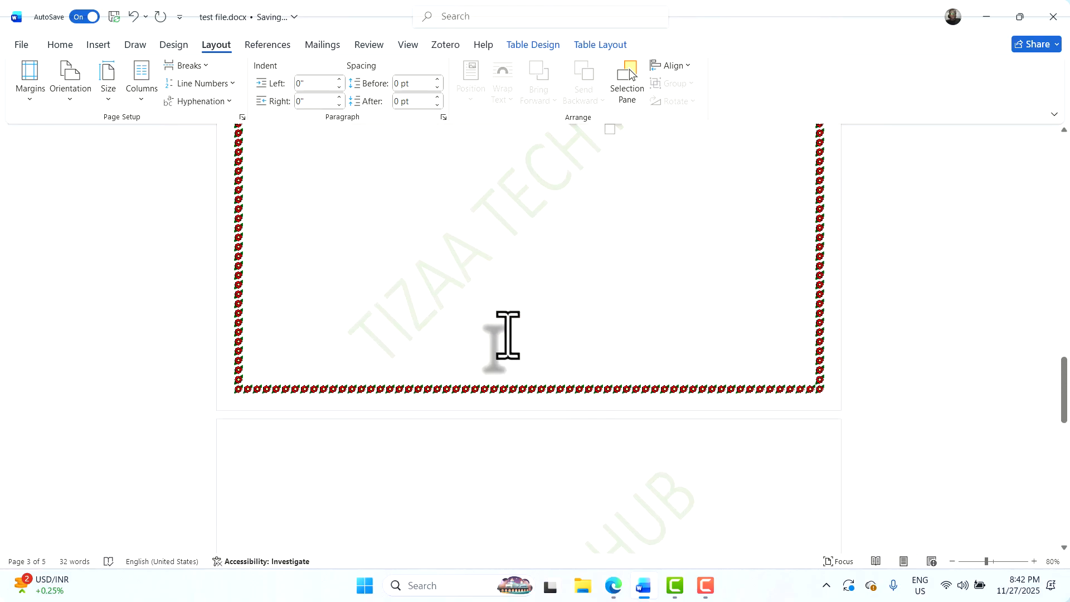
scroll(519, 318, up, 5)
scroll(502, 315, down, 6)
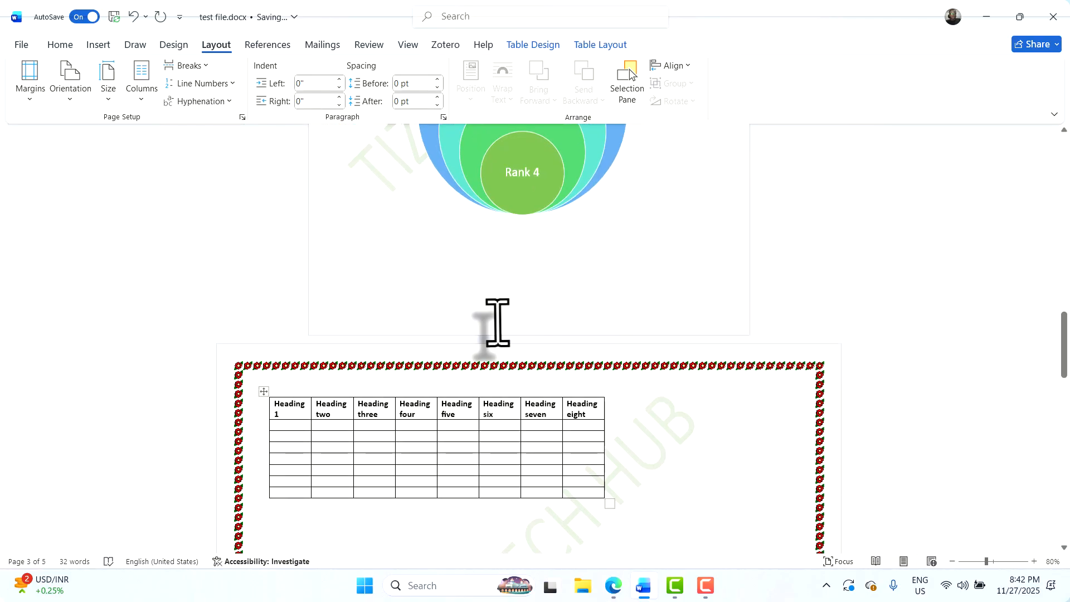
scroll(494, 304, down, 2)
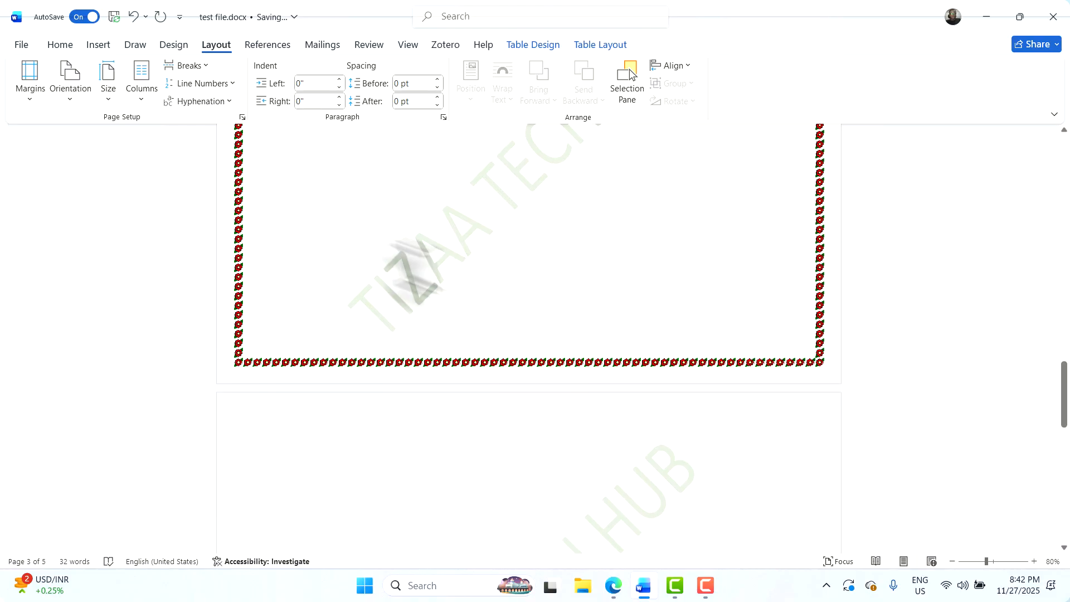
scroll(504, 327, down, 8)
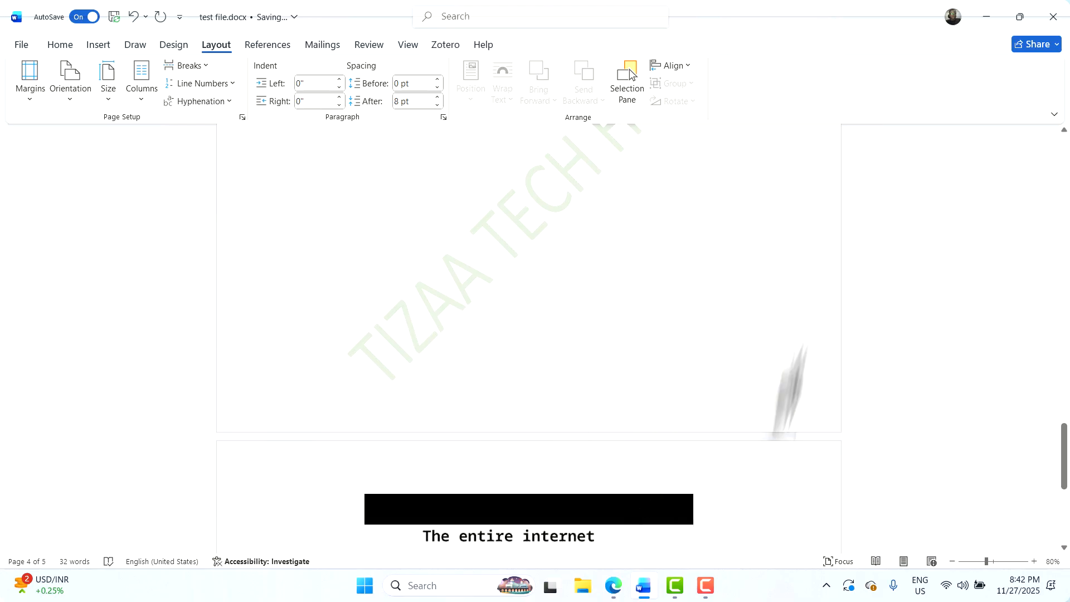
scroll(796, 345, up, 8)
scroll(725, 346, up, 5)
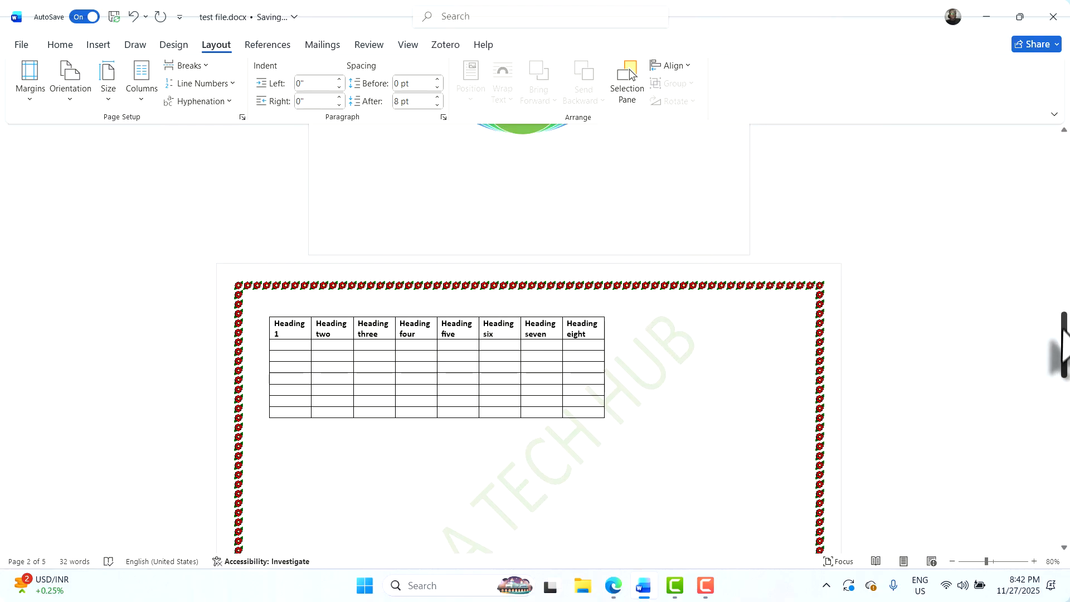
drag(1062, 345, 1062, 167)
drag(1048, 235, 966, 344)
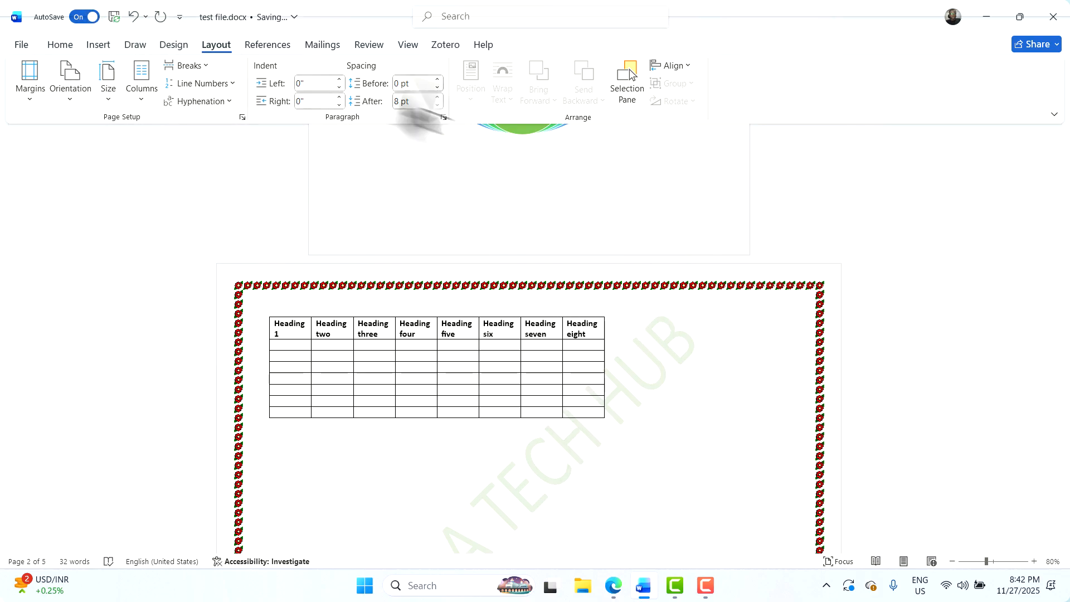
Apply the art page border to only the first page of this section
click(176, 45)
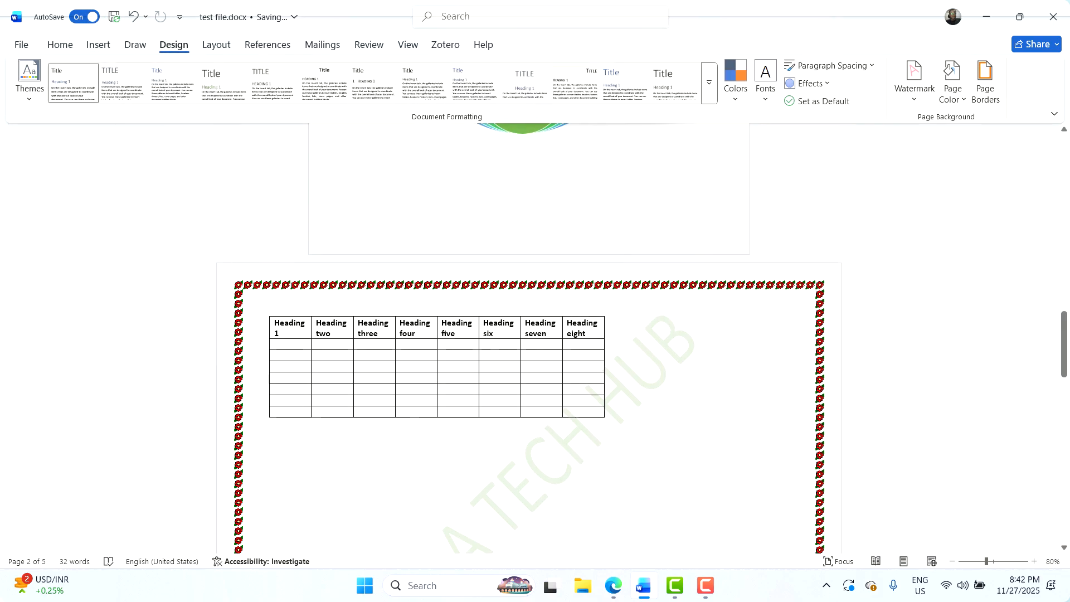
click(972, 97)
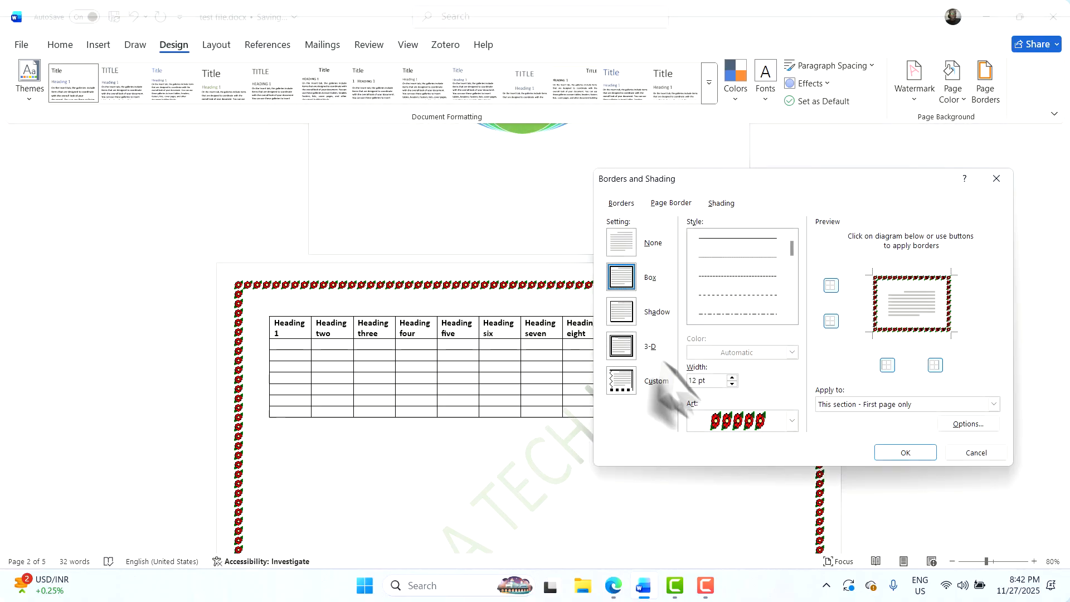
click(854, 405)
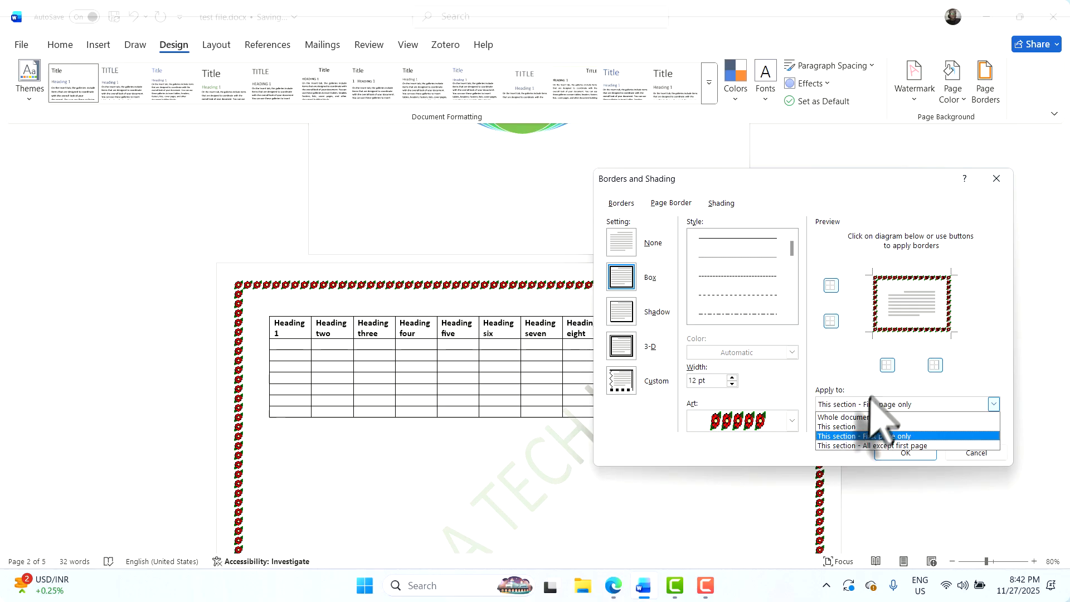
click(846, 436)
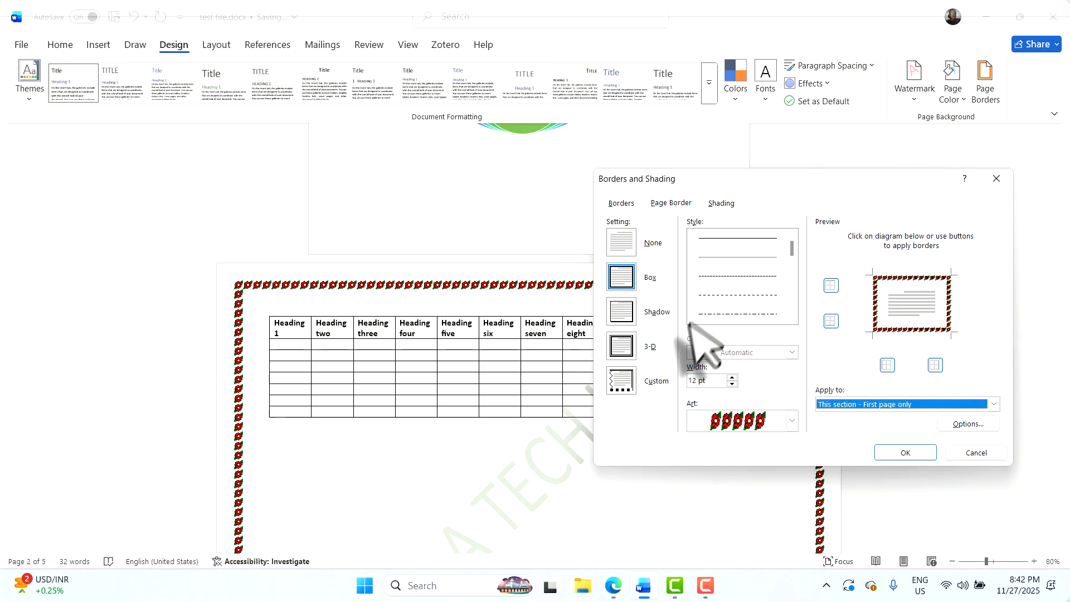
click(925, 455)
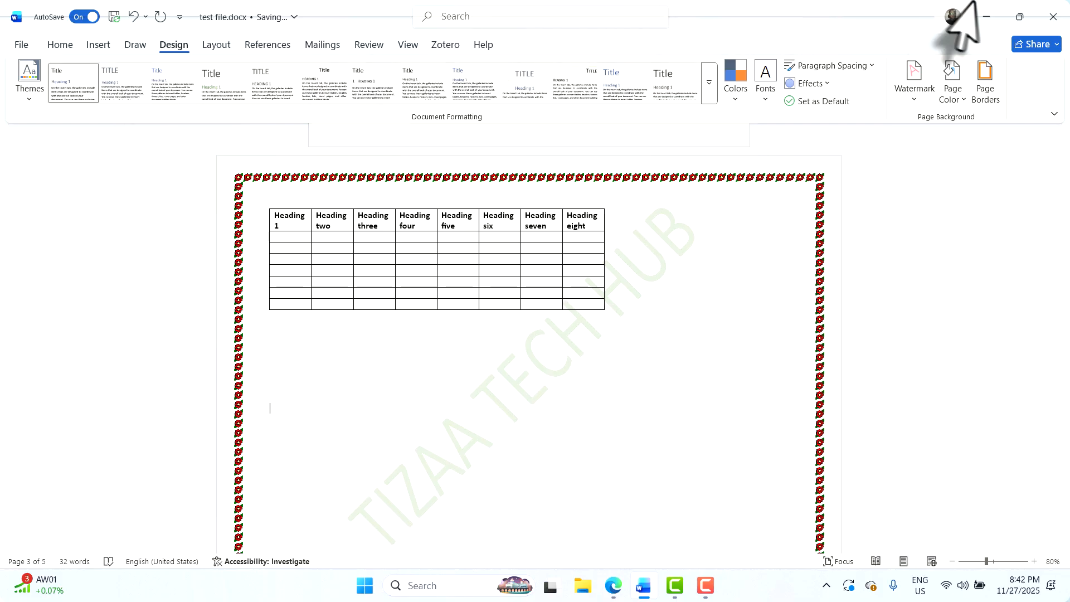
Set the page border to None for this section, clearing it from the table page
click(985, 84)
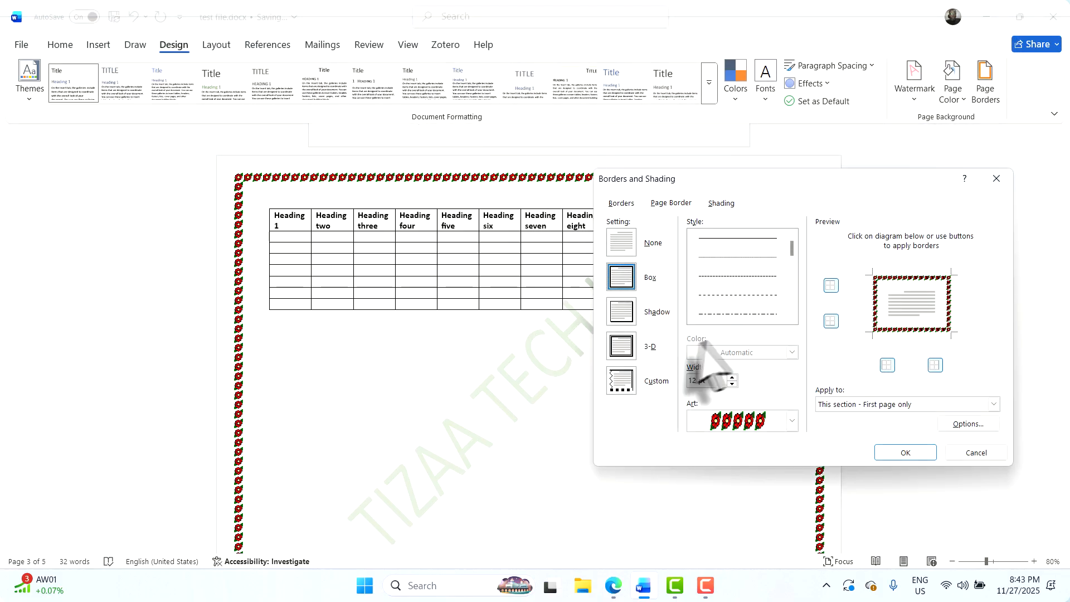
click(622, 242)
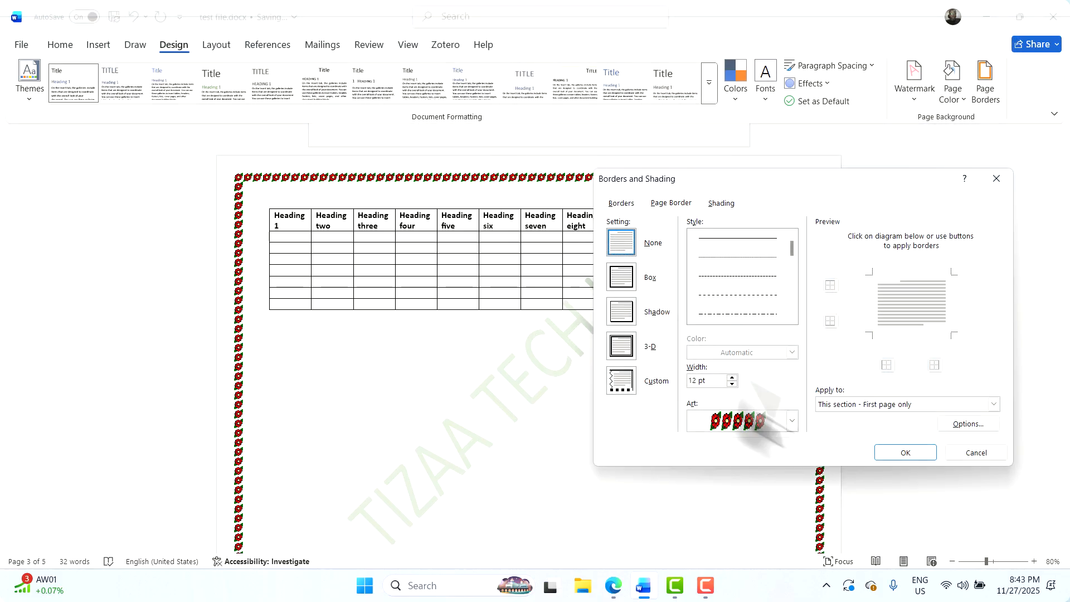
click(882, 405)
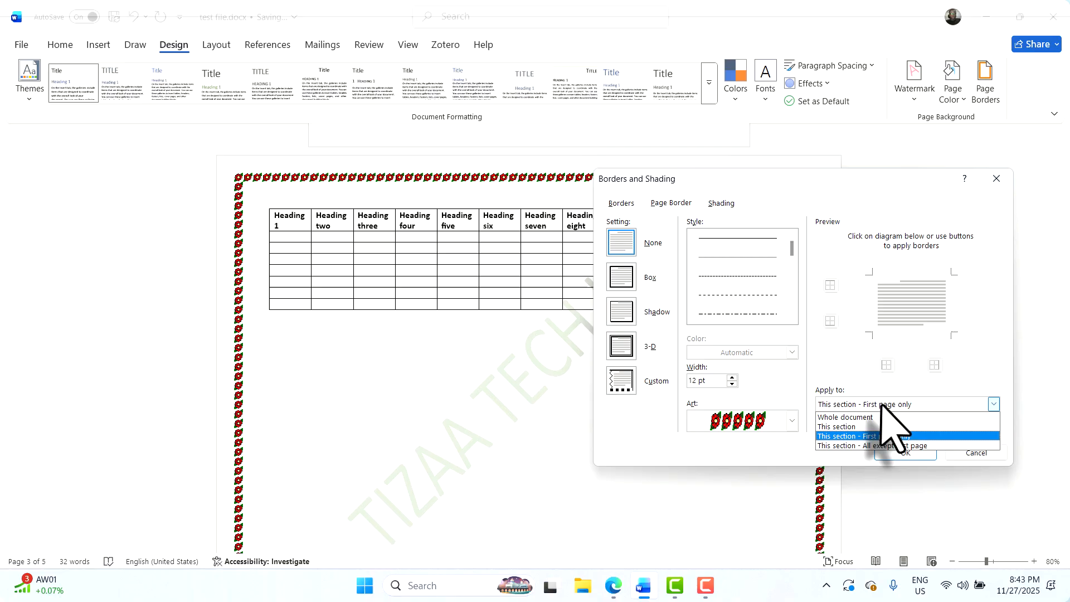
click(836, 418)
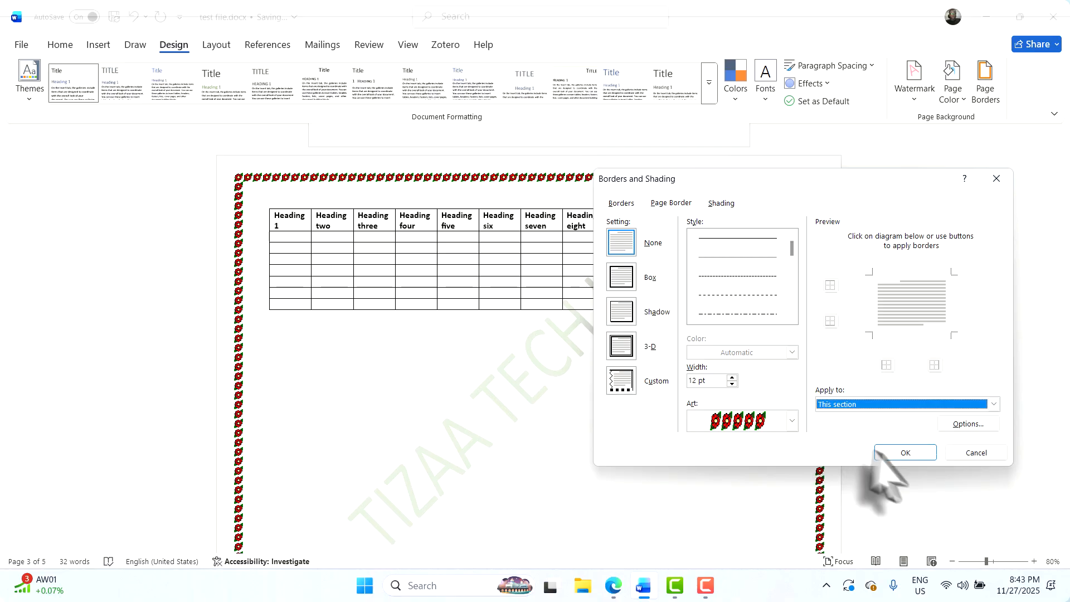
click(904, 453)
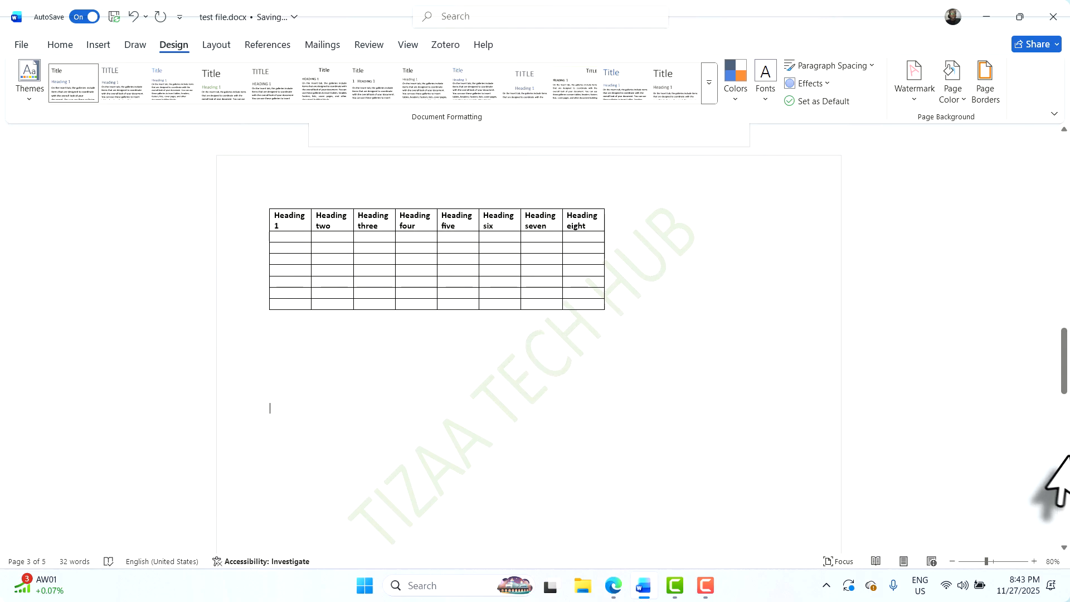
scroll(1062, 463, up, 15)
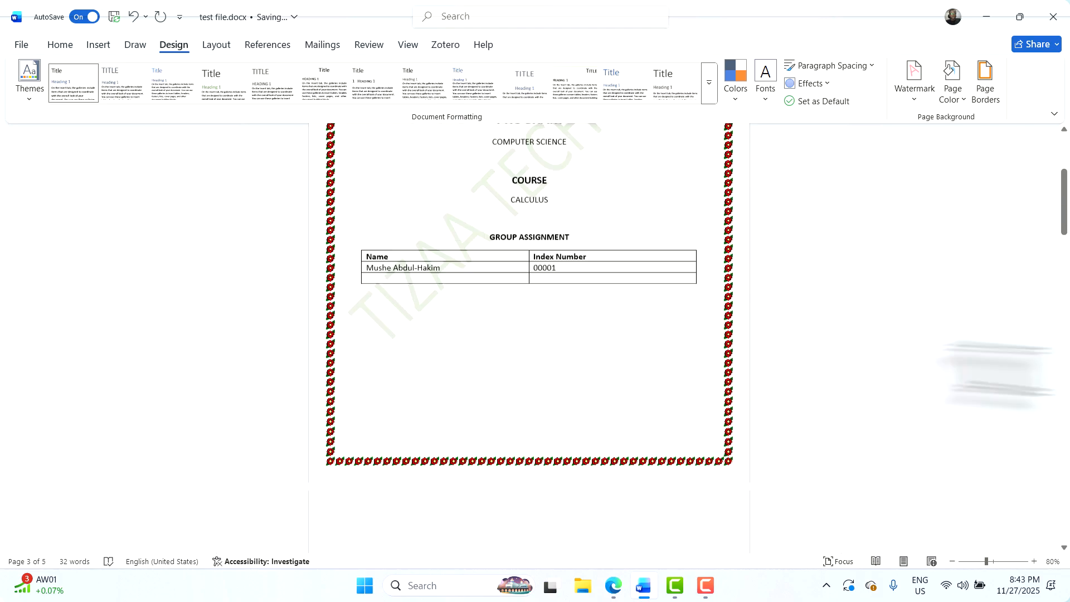
scroll(539, 333, up, 5)
scroll(540, 333, down, 20)
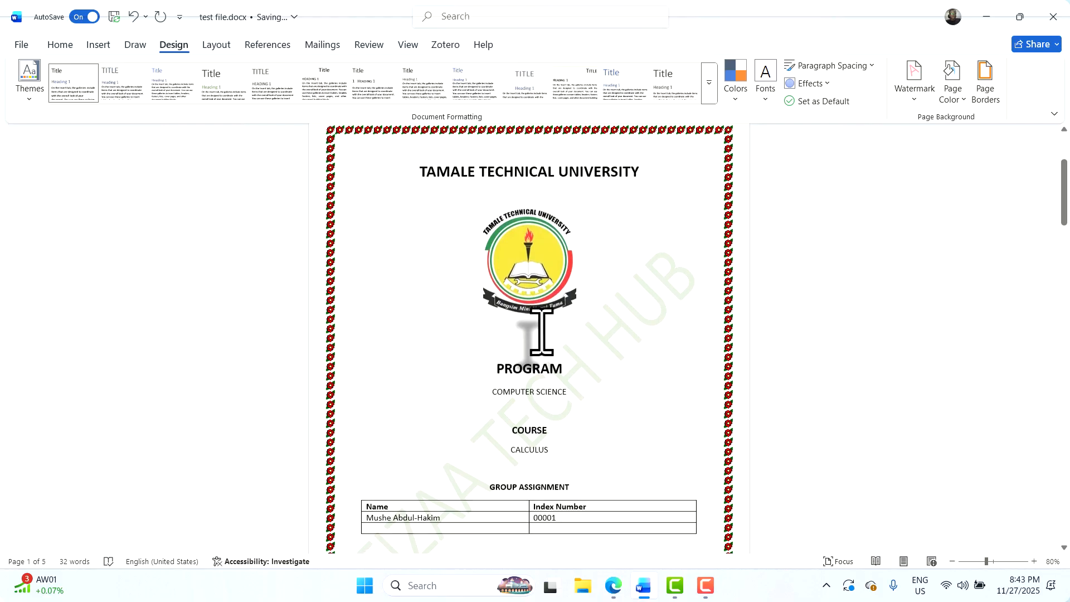
scroll(539, 340, down, 5)
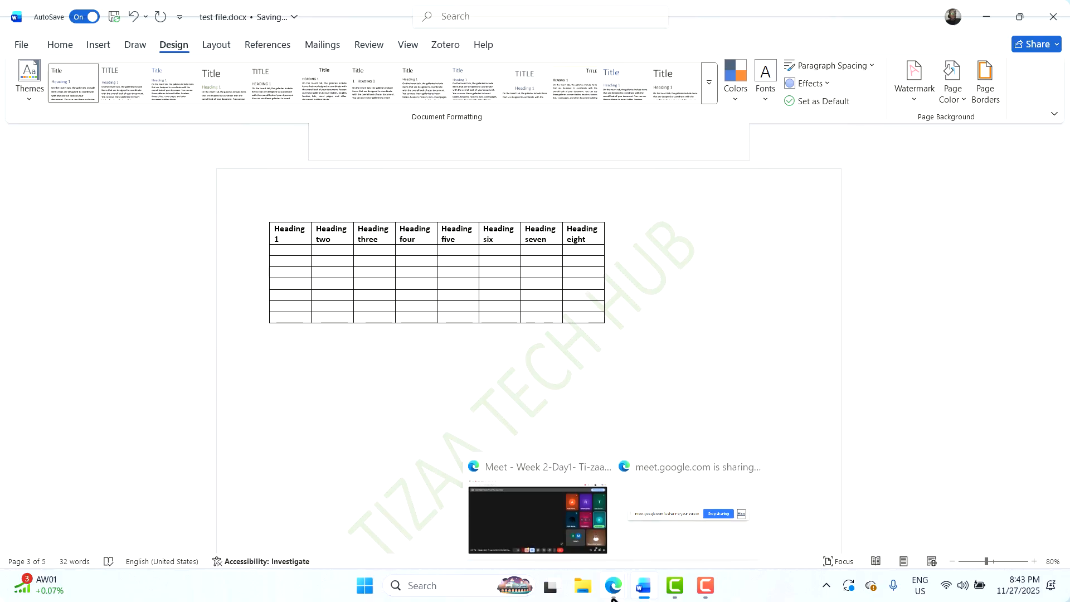
click(552, 538)
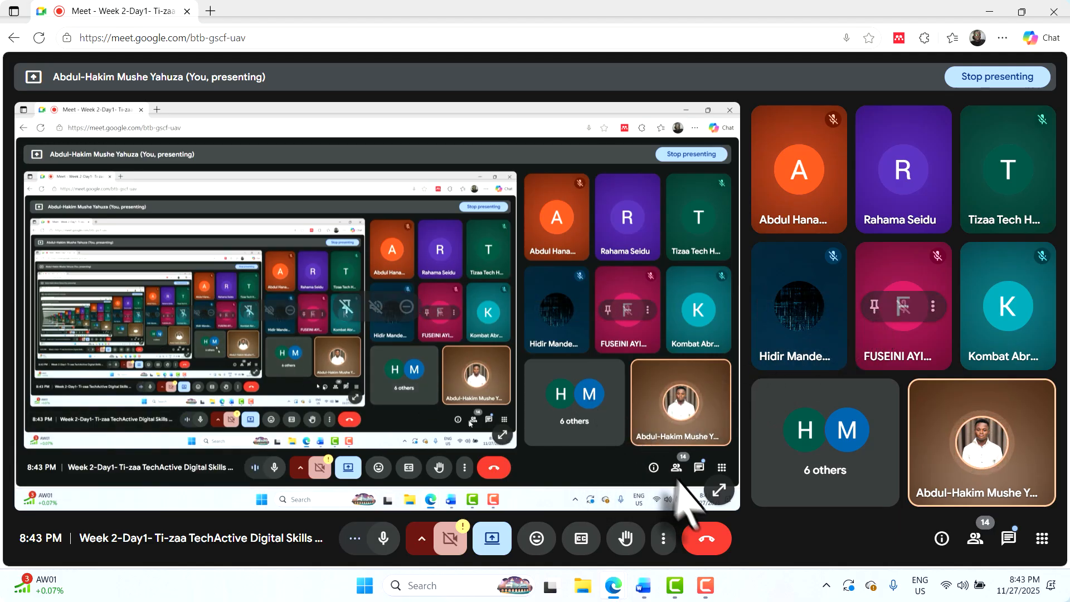
click(719, 491)
key(Escape)
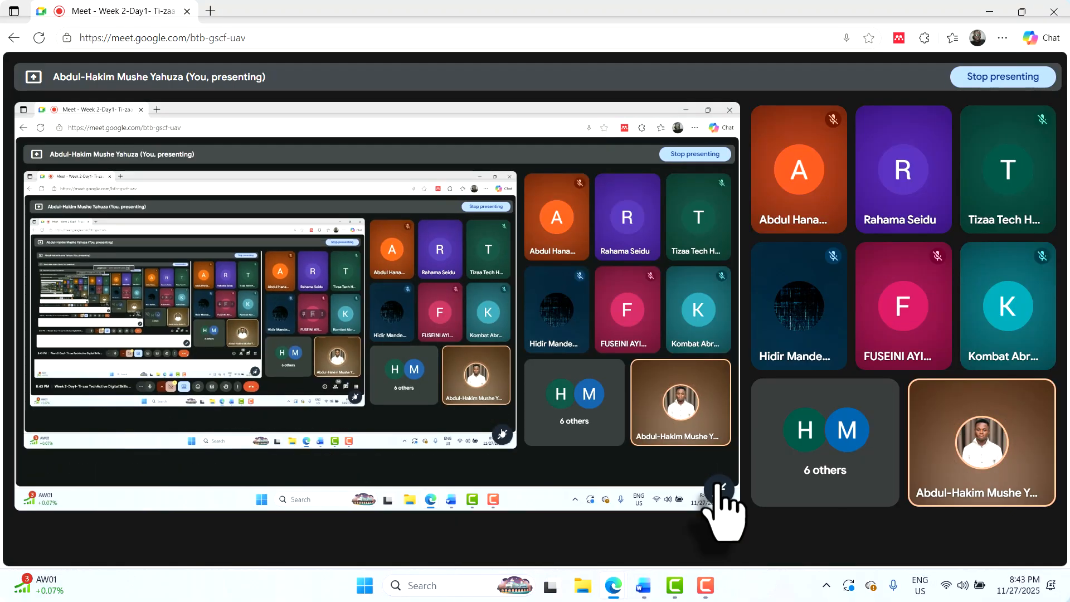
key(alt+Tab)
scroll(554, 363, up, 3)
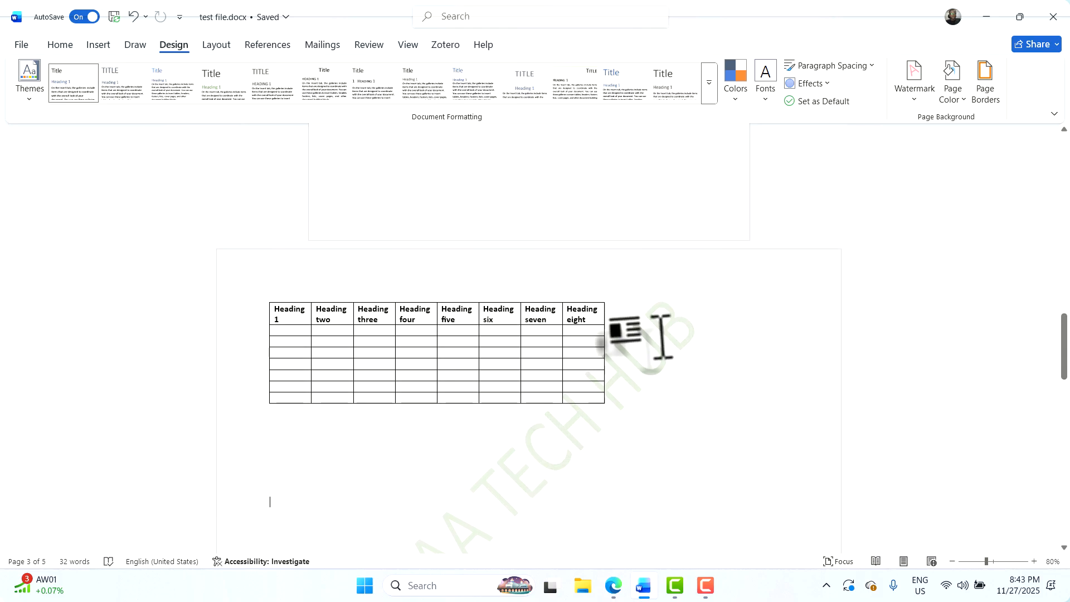
Stretch the eight-heading table across the landscape page so each heading fits on one line
scroll(662, 336, up, 1)
scroll(661, 336, up, 1)
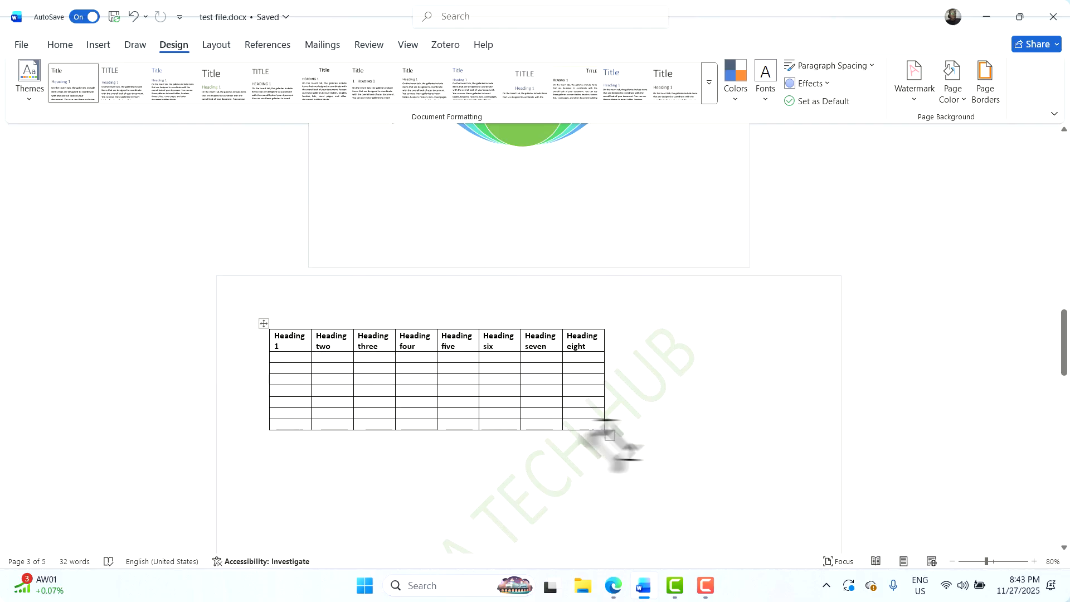
drag(610, 436, 794, 498)
scroll(574, 390, down, 2)
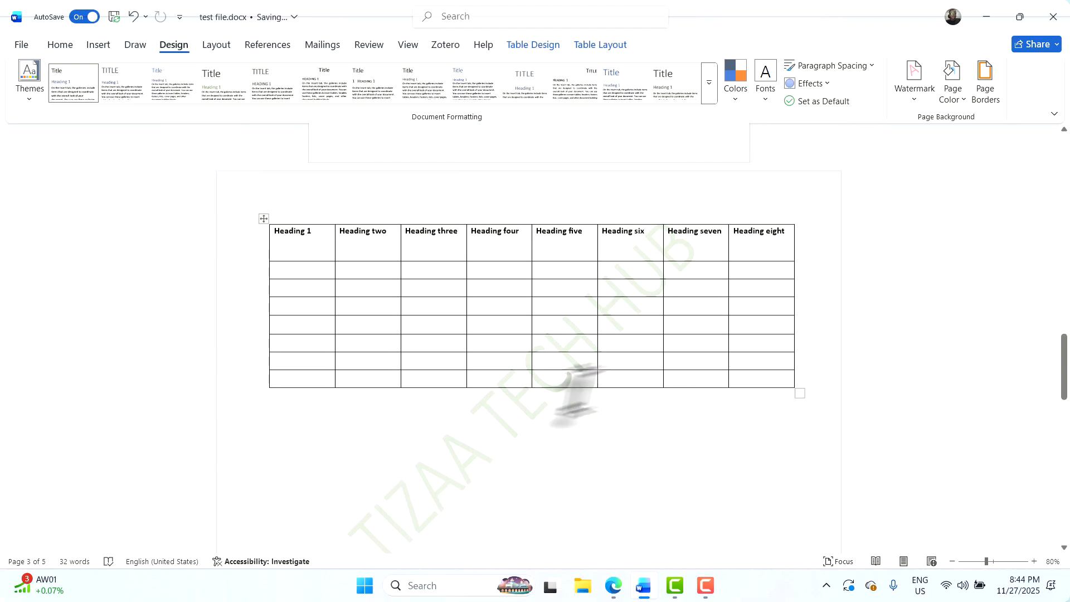
scroll(574, 393, down, 1)
scroll(602, 429, down, 4)
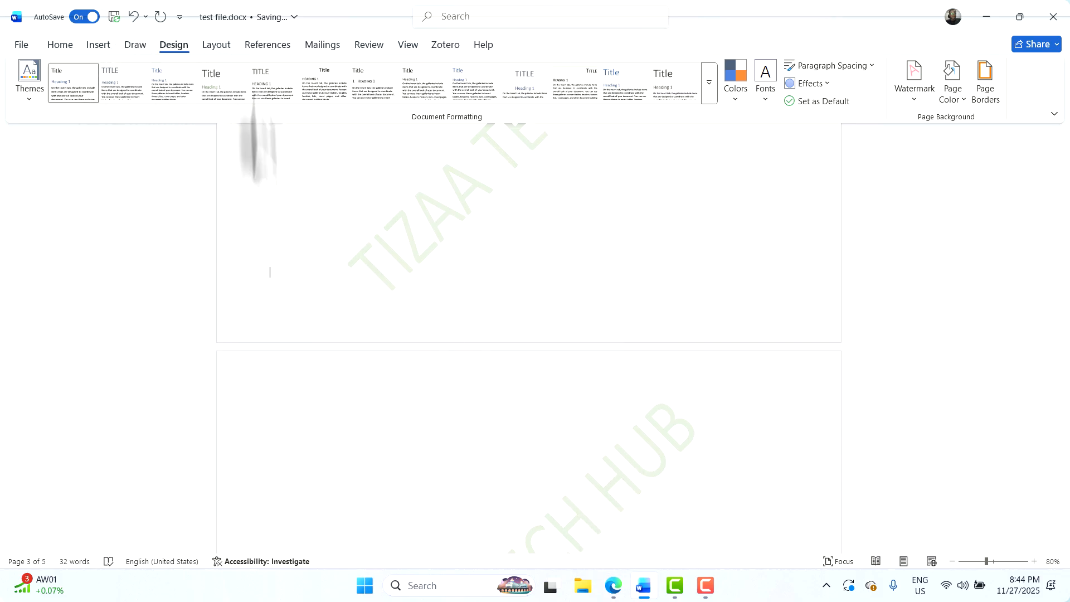
Insert a Next Page section break after the table and make the new section Portrait
click(215, 45)
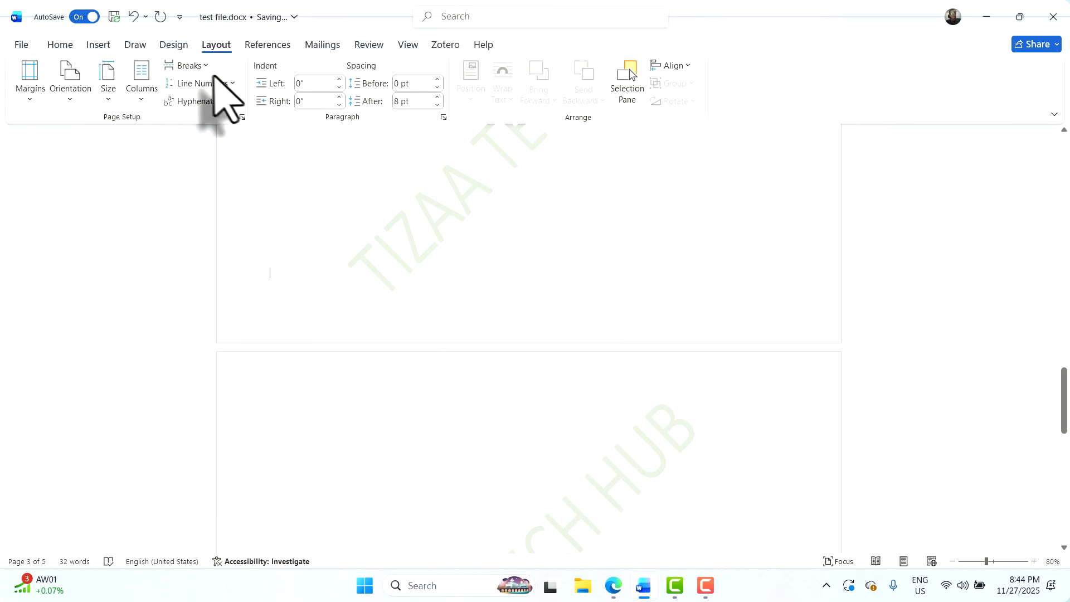
click(202, 66)
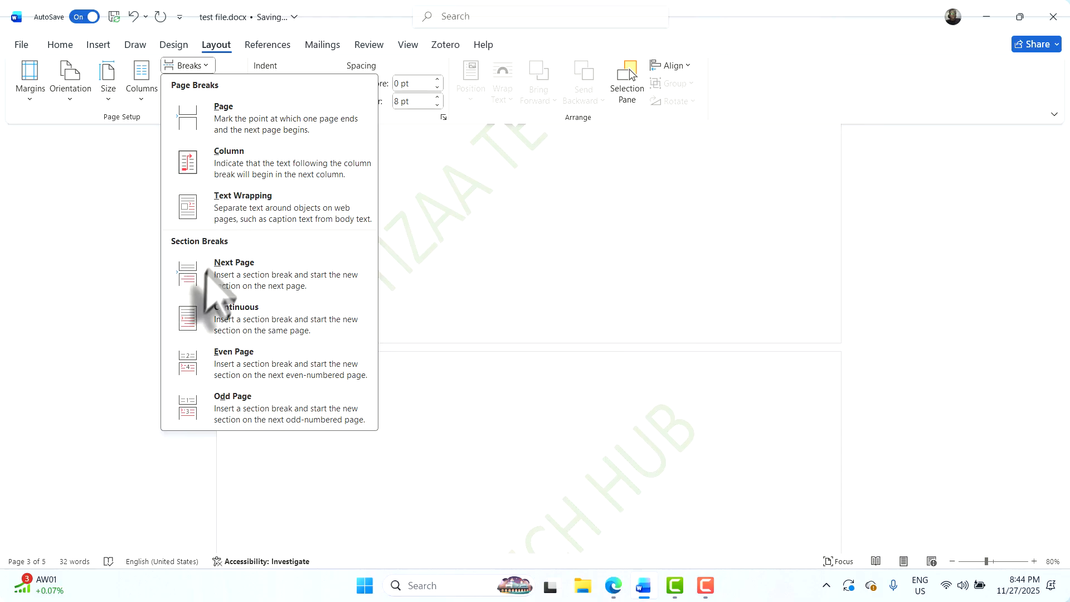
click(235, 279)
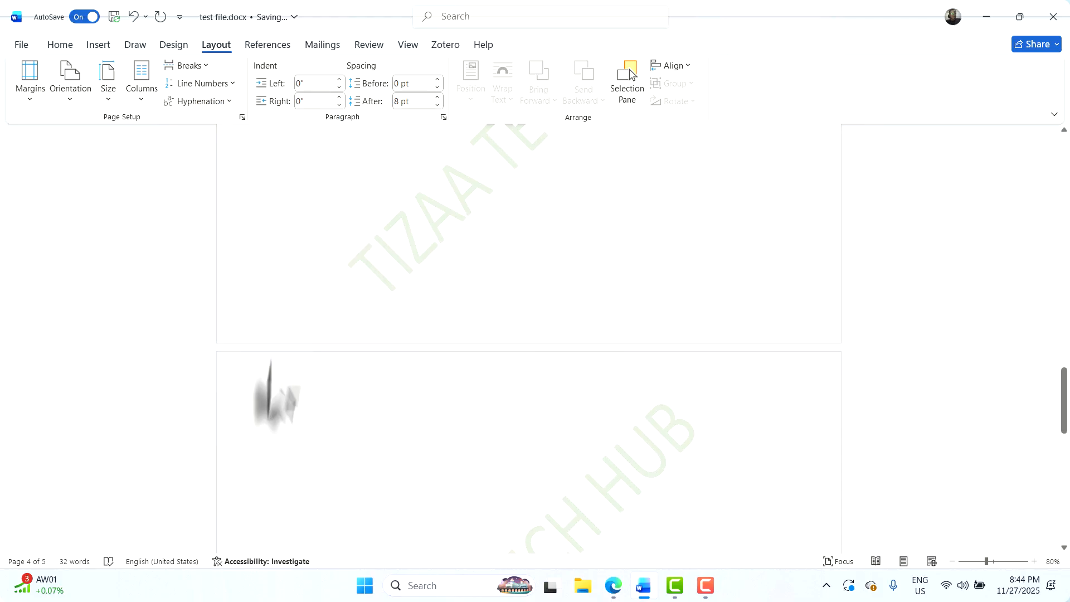
click(76, 95)
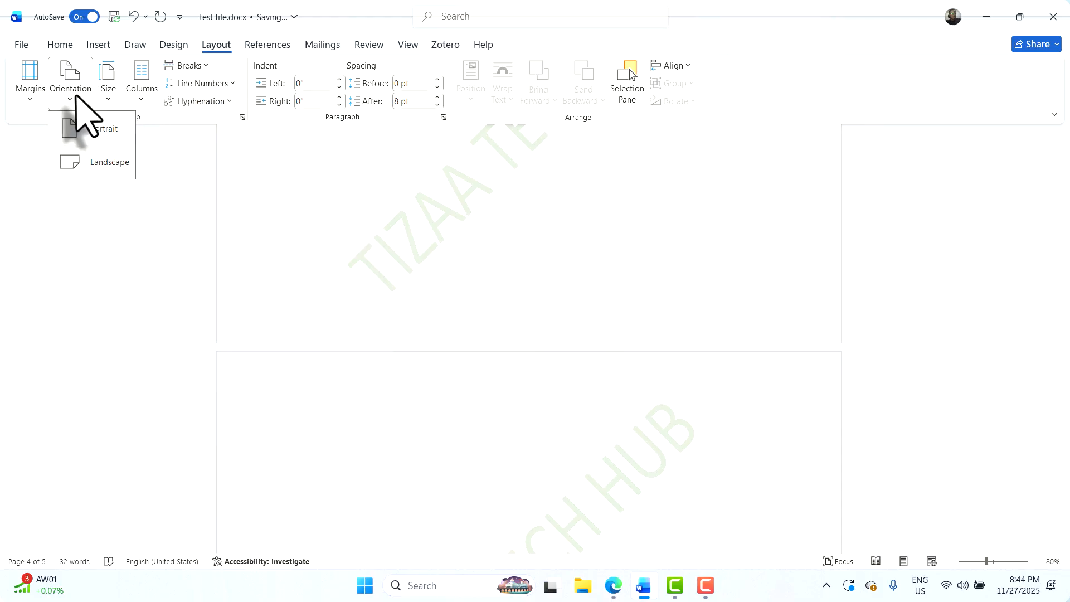
click(101, 134)
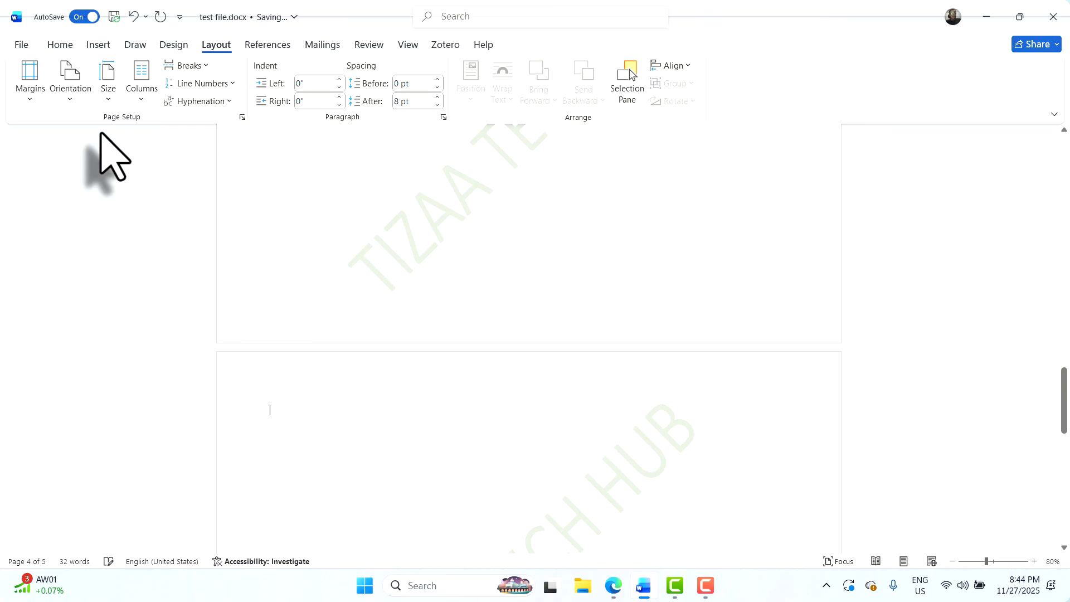
Check the page layout, then make the eight-column table slightly wider and taller from its bottom-right corner
scroll(573, 422, up, 10)
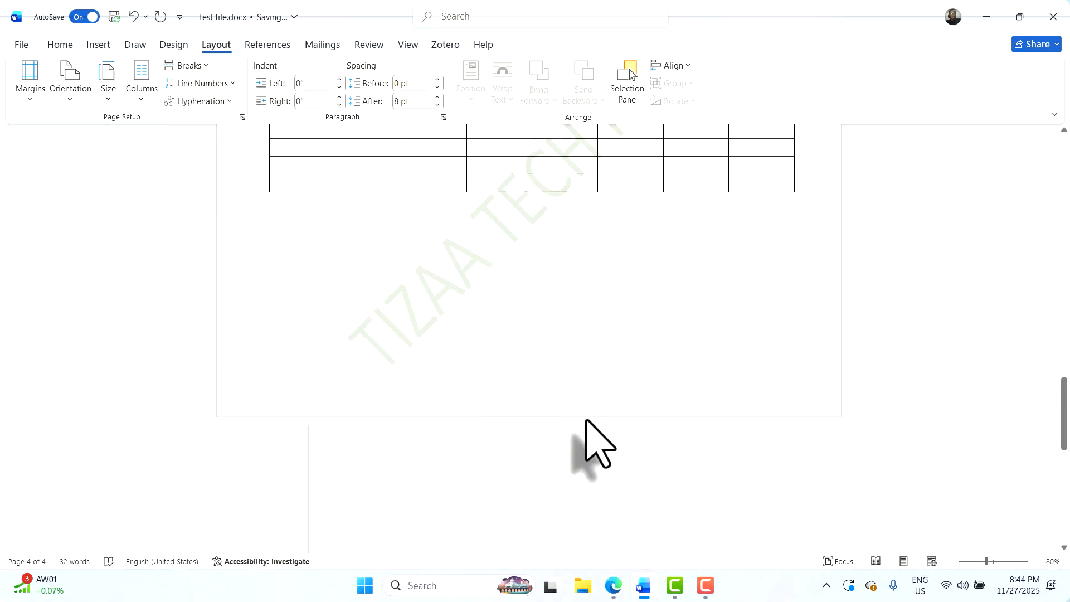
scroll(586, 421, down, 1)
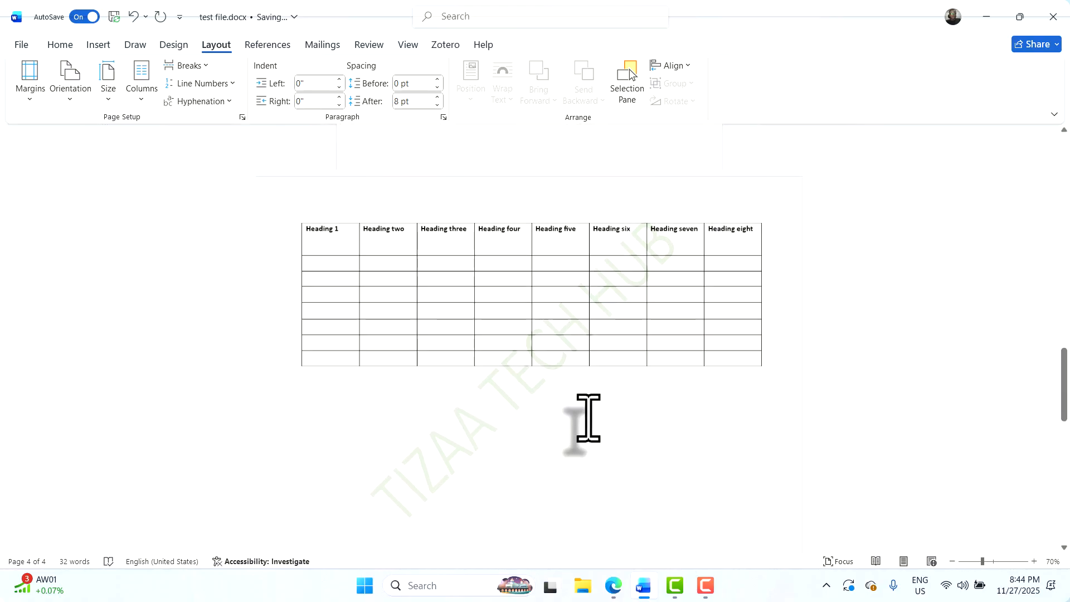
scroll(590, 419, down, 3)
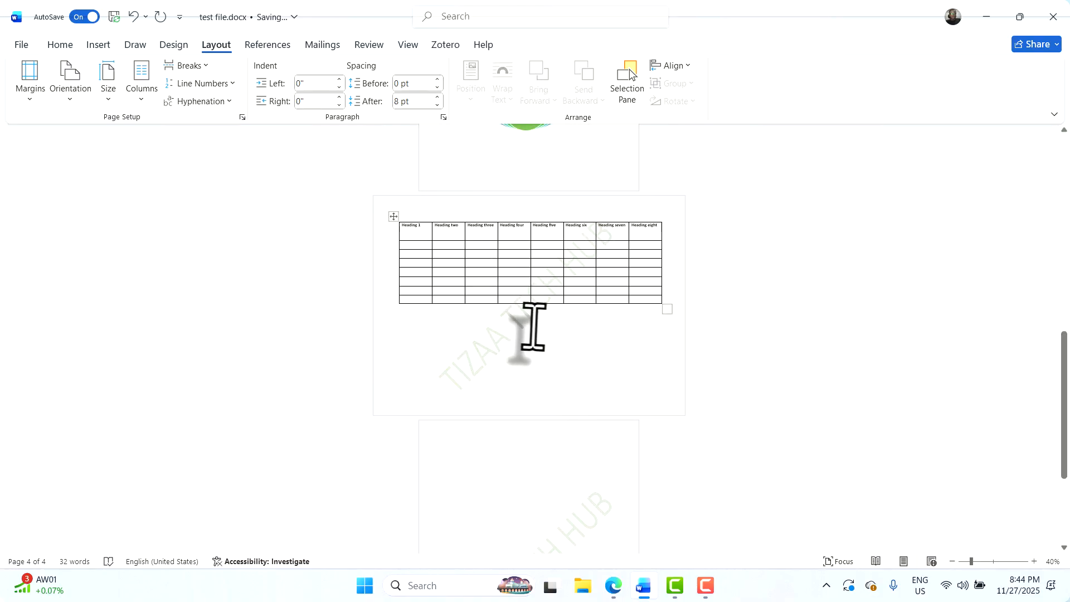
scroll(480, 471, down, 2)
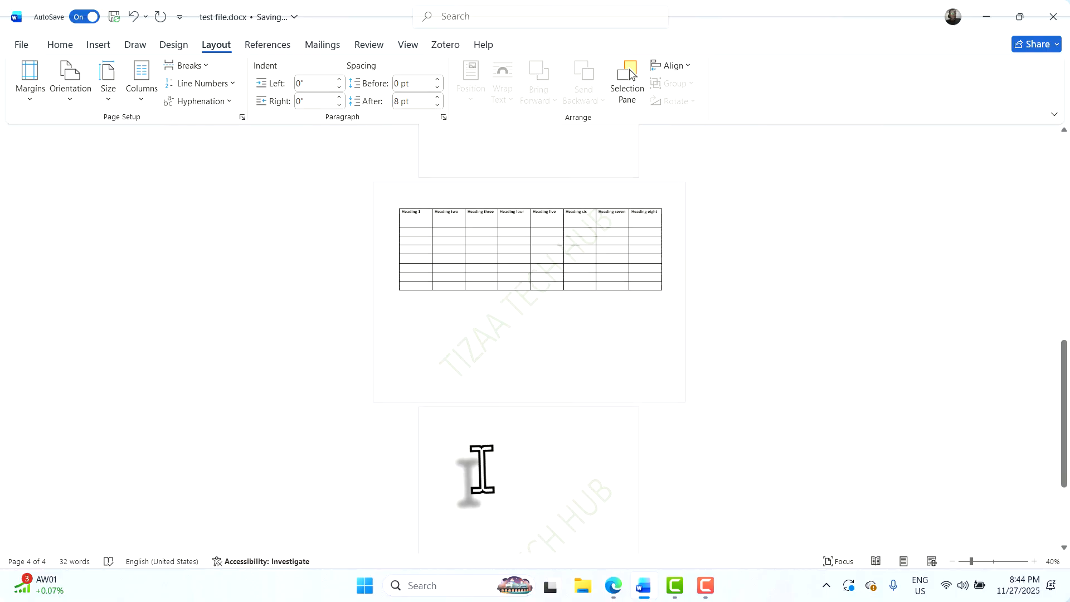
scroll(482, 471, up, 2)
ctrl+scroll(520, 334, up, 3)
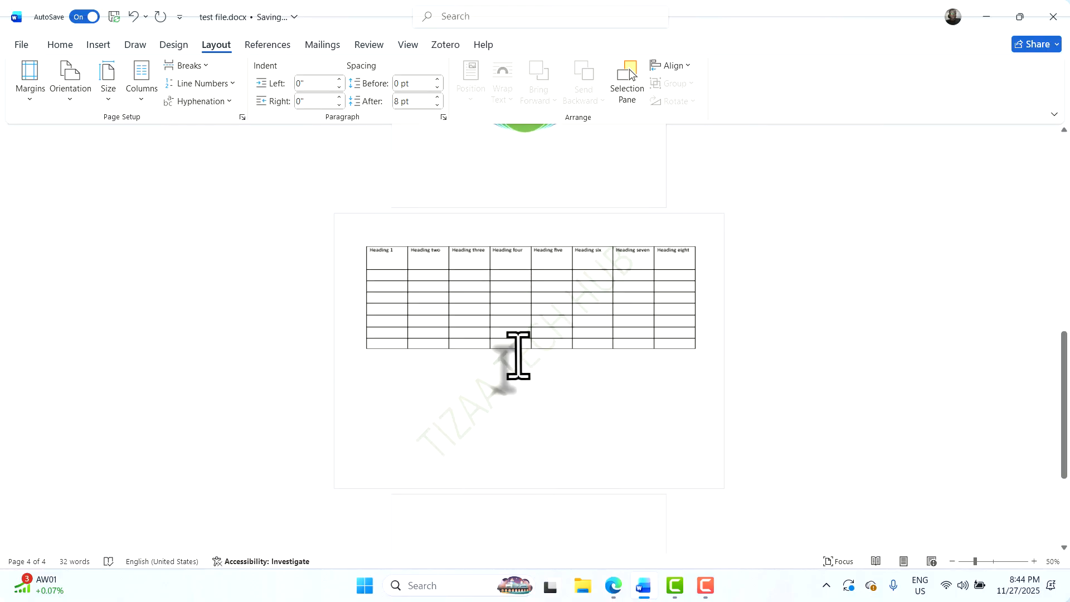
scroll(567, 333, up, 5)
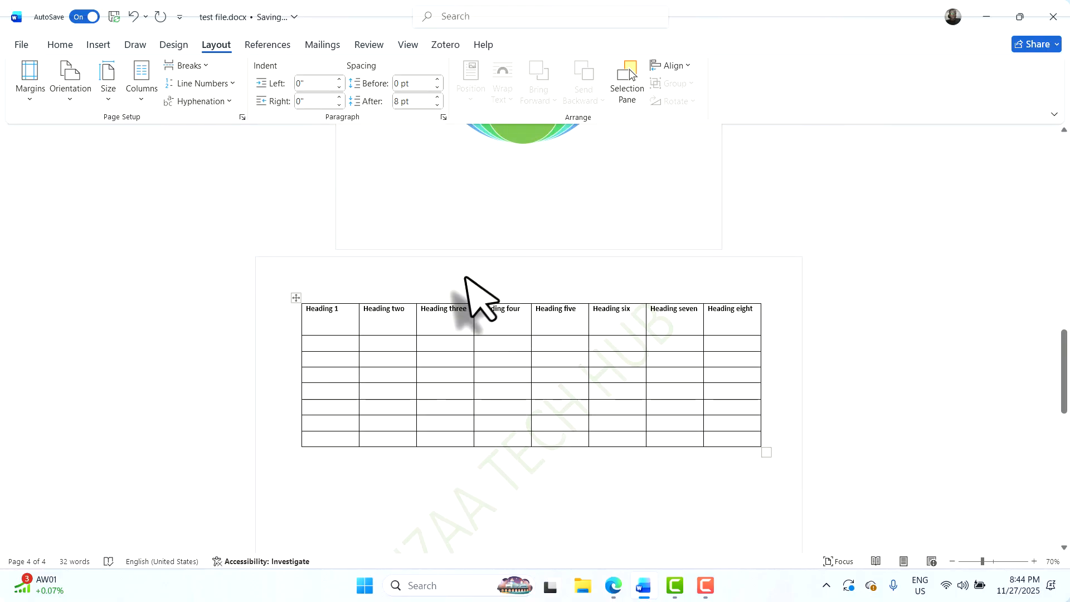
scroll(466, 276, down, 2)
scroll(466, 279, up, 7)
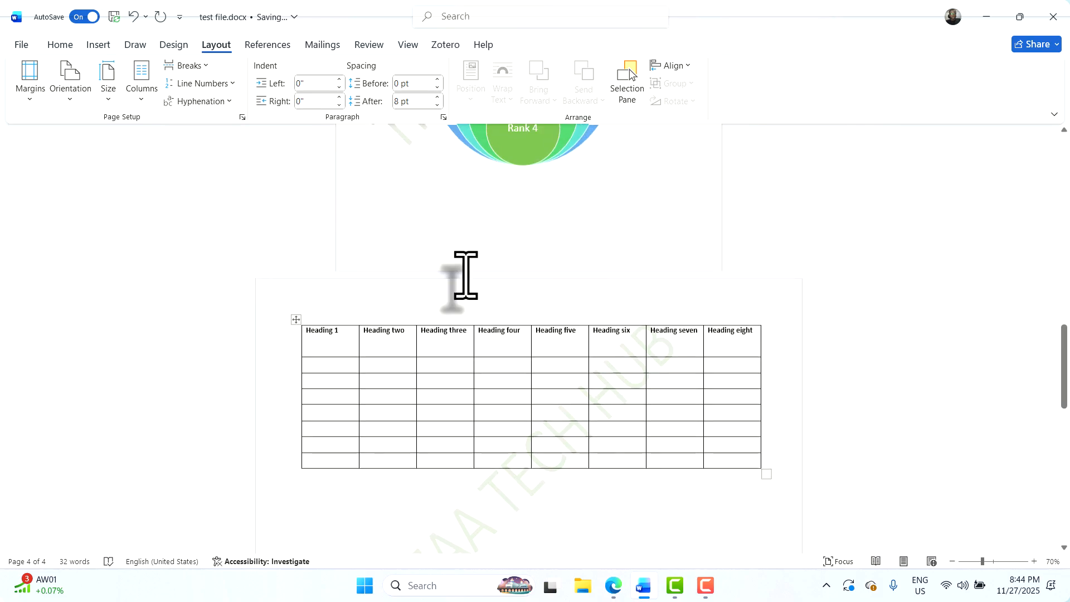
scroll(495, 290, up, 8)
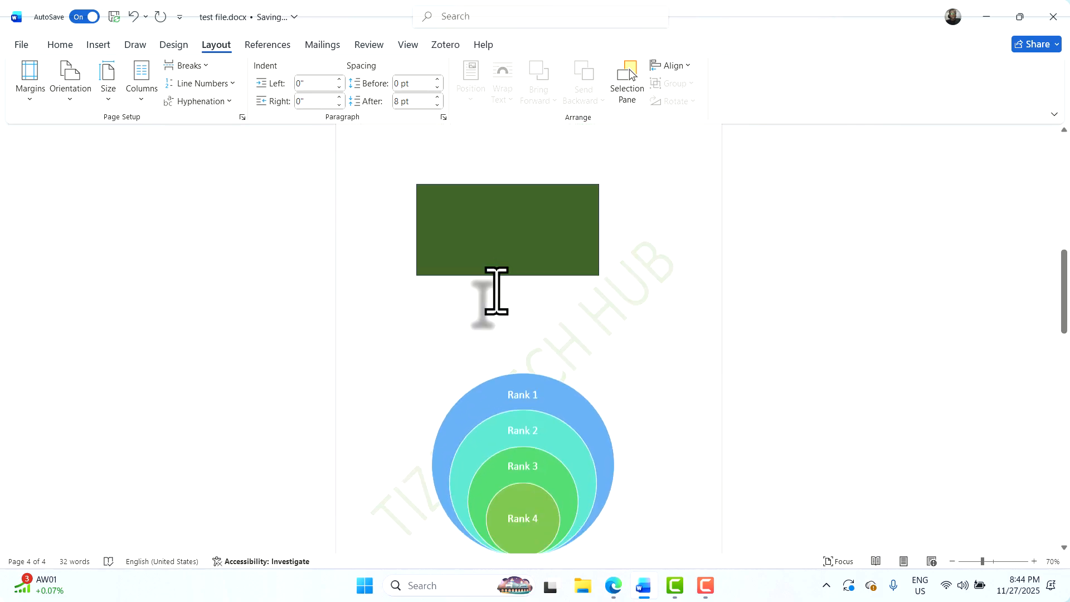
scroll(518, 282, down, 4)
scroll(515, 274, down, 14)
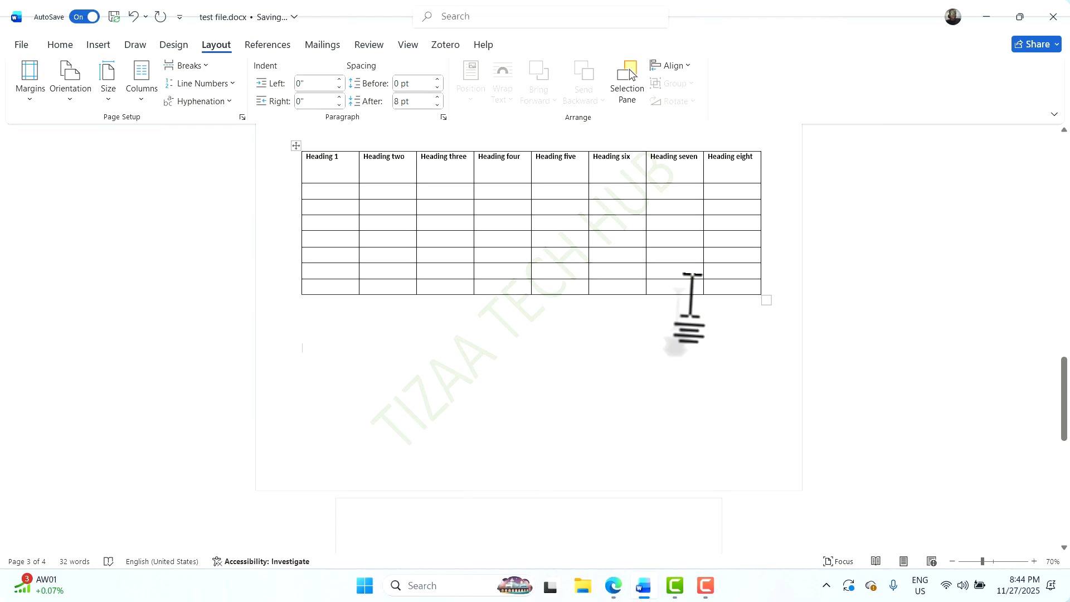
scroll(437, 286, up, 2)
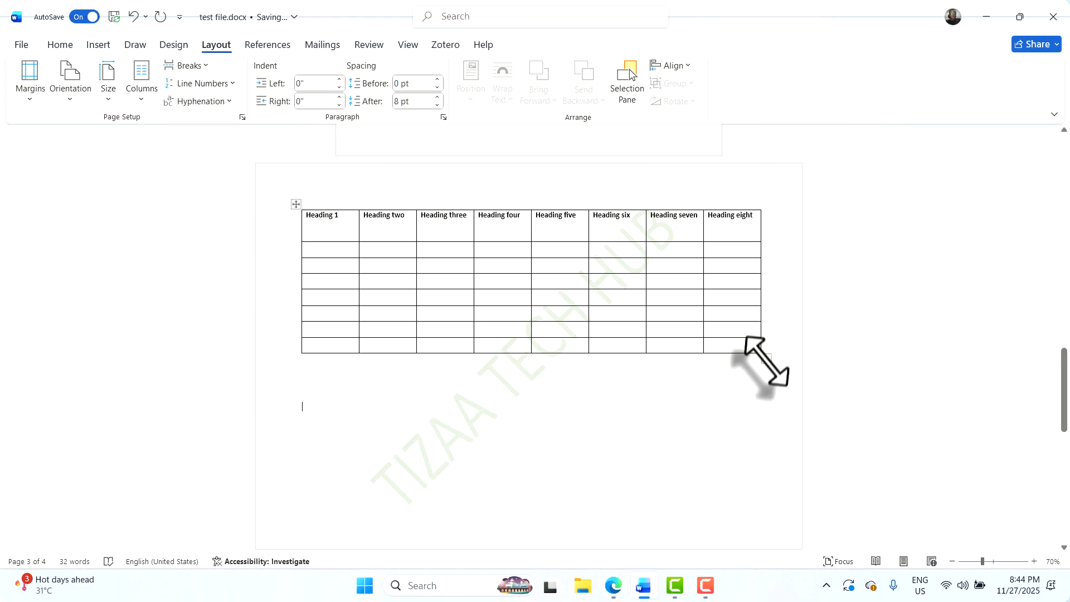
drag(766, 360, 780, 375)
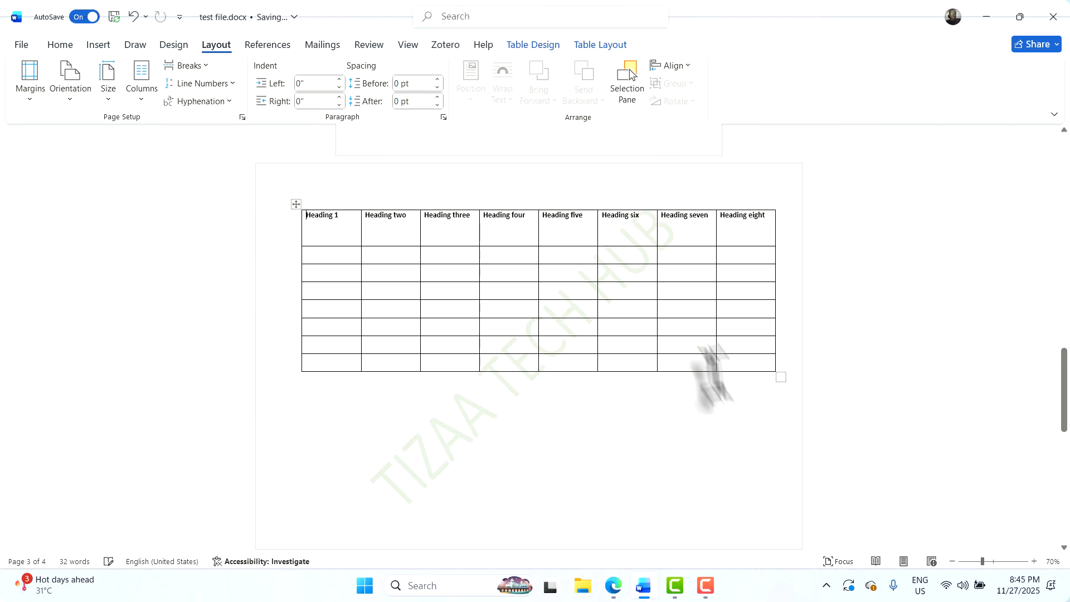
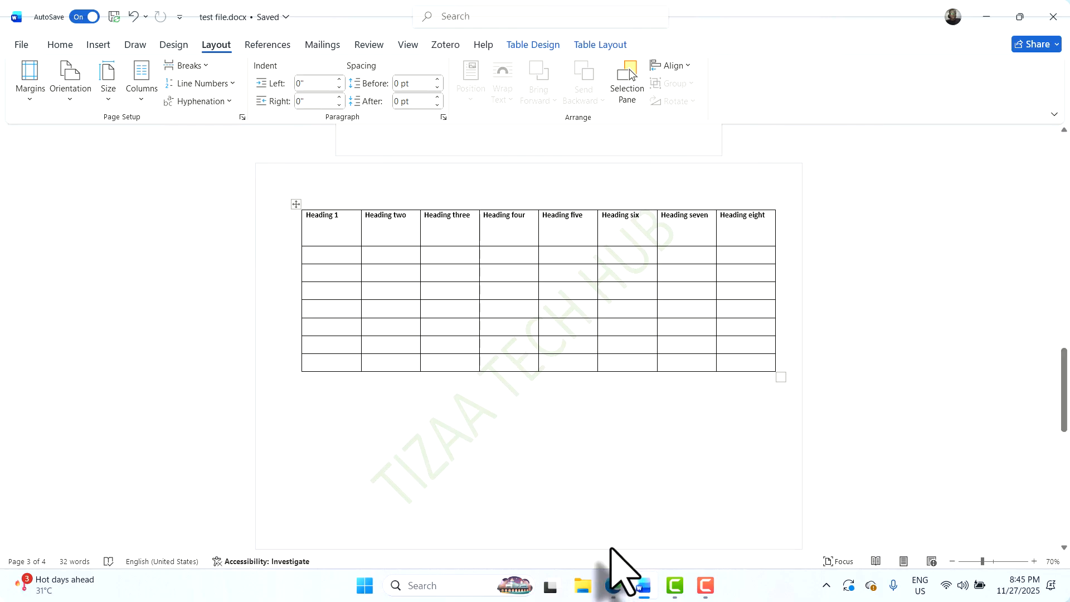
Bring up the Google Meet call, then minimize it to check the document behind it
mouse_move(613, 591)
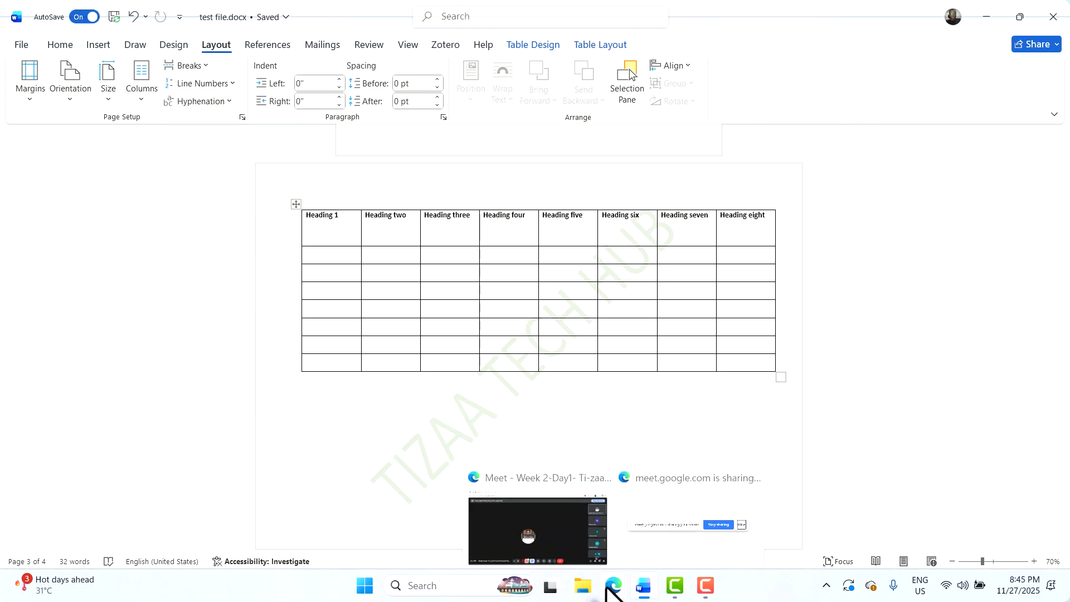
click(598, 518)
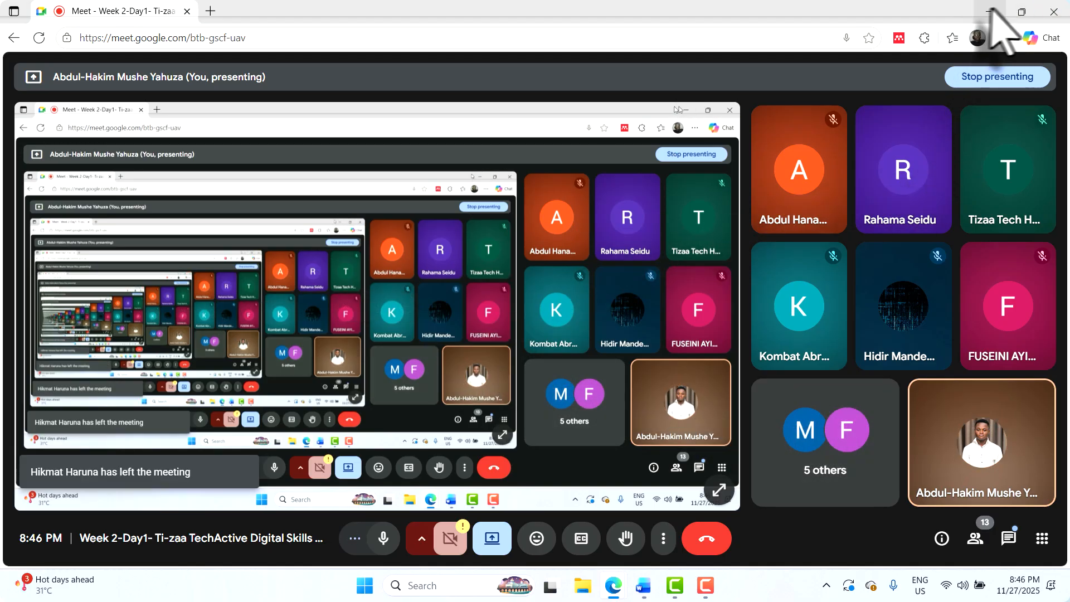
click(991, 11)
scroll(501, 201, up, 1)
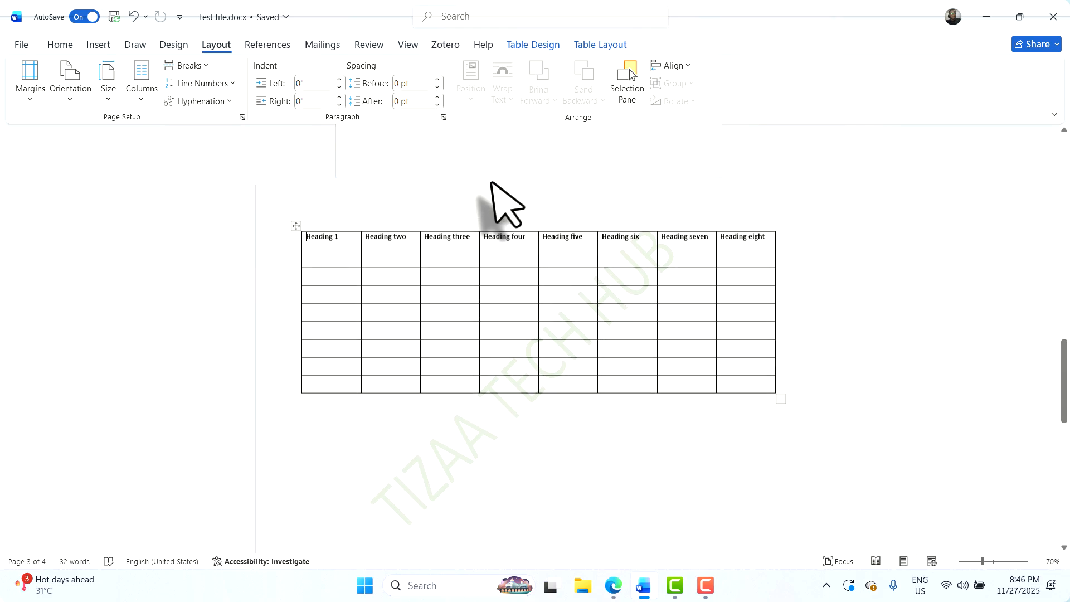
scroll(491, 184, up, 3)
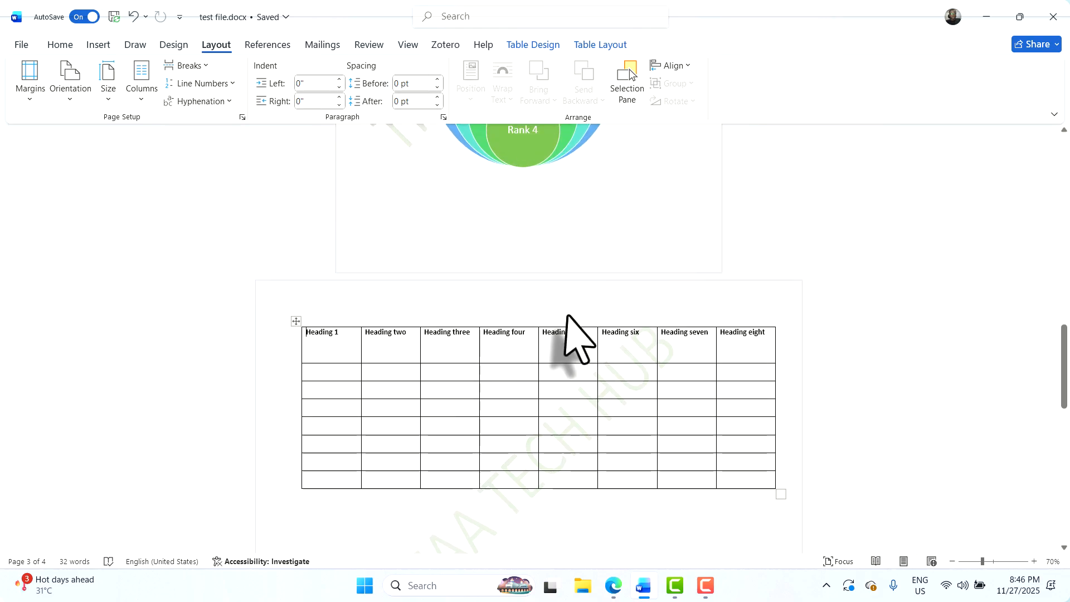
Return to Meet, dismiss the raised-hand notice and open the chat with the feedback form link
key(alt+Tab)
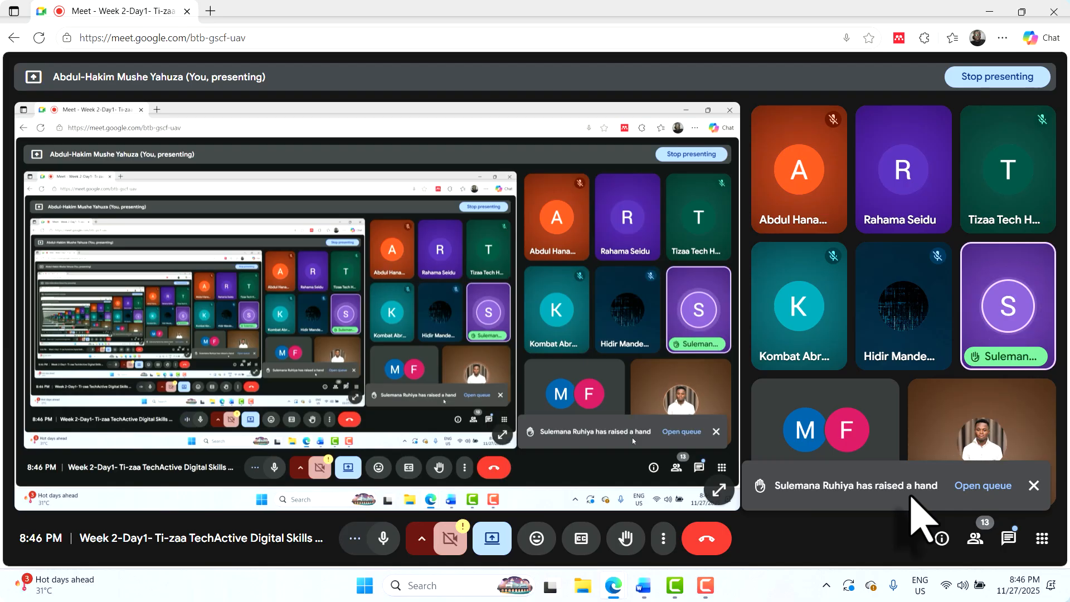
click(1034, 486)
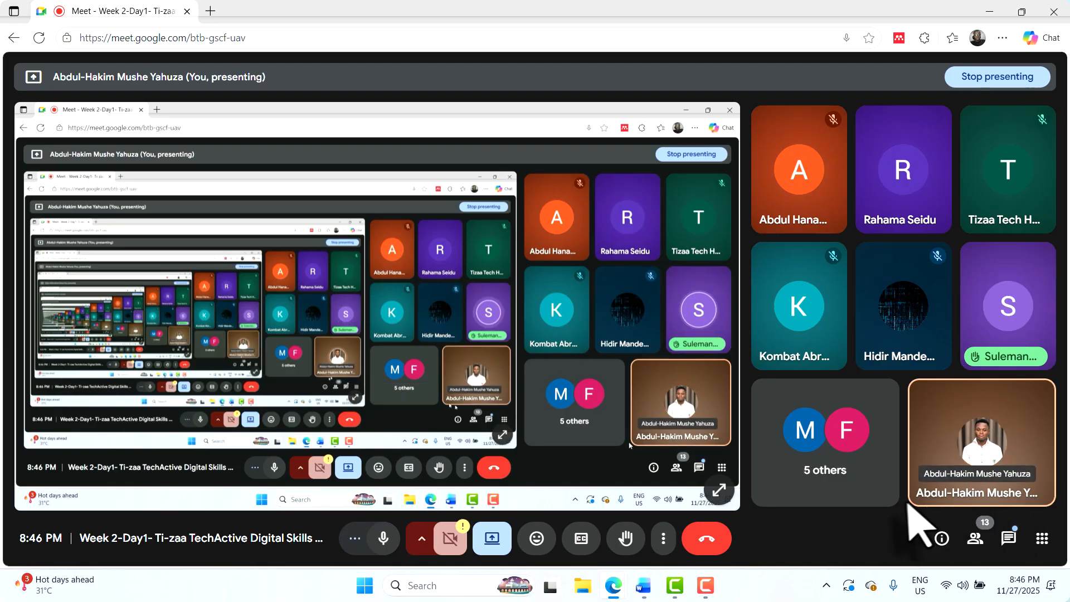
click(1008, 540)
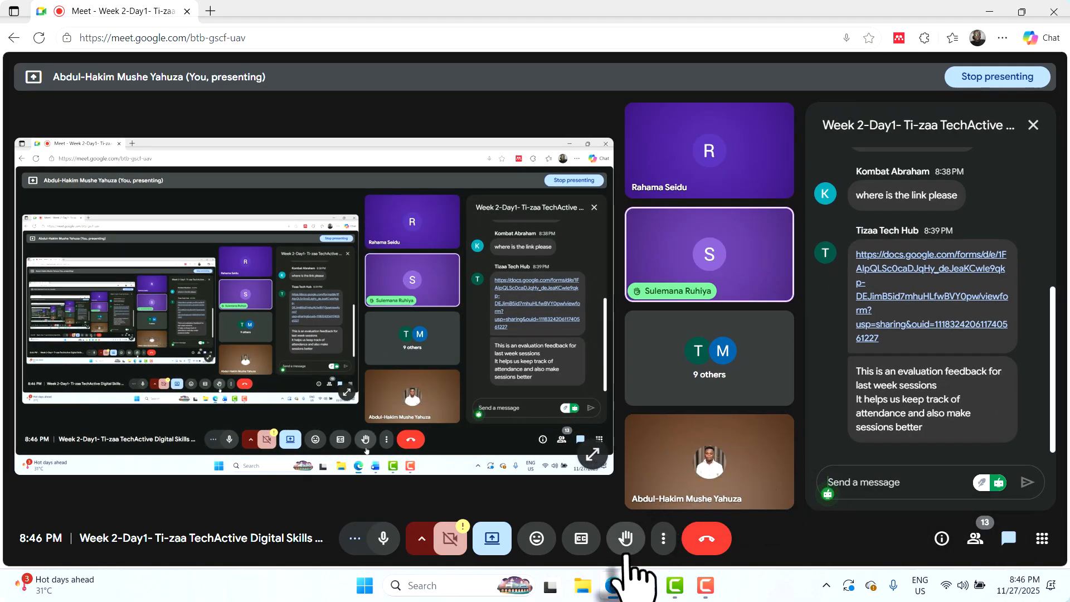
mouse_move(653, 591)
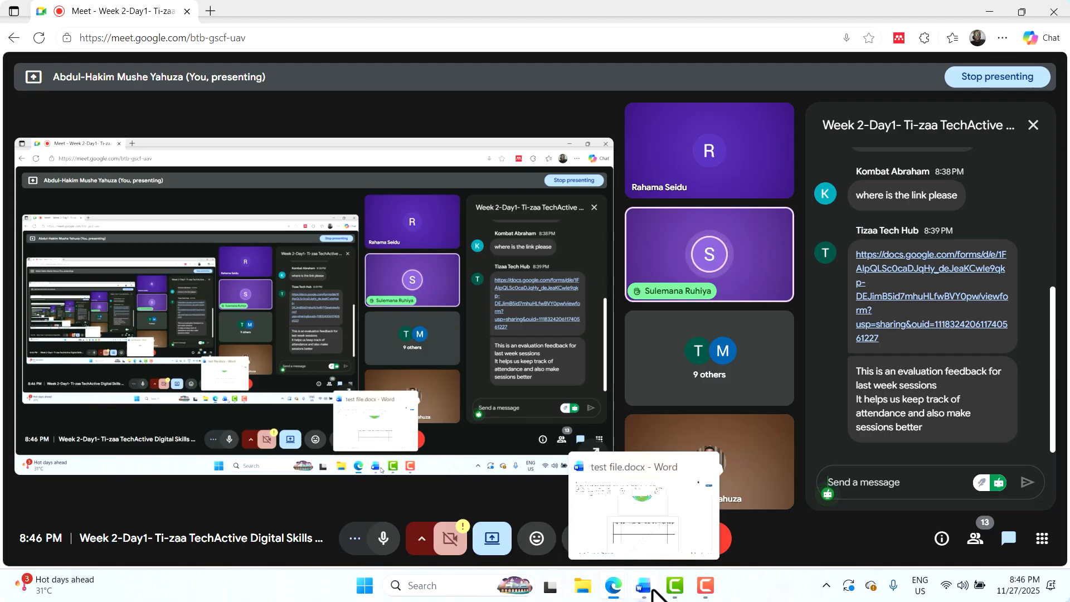
Back in test file.docx, go to page 4 and place the cursor right after 'The entire internet' image
click(647, 588)
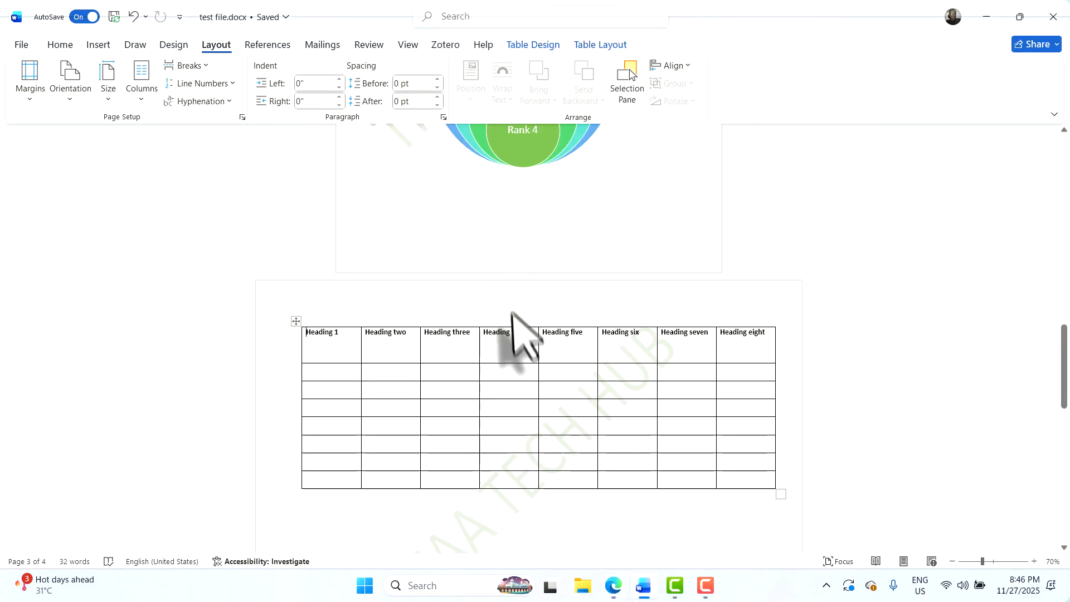
scroll(510, 279, down, 5)
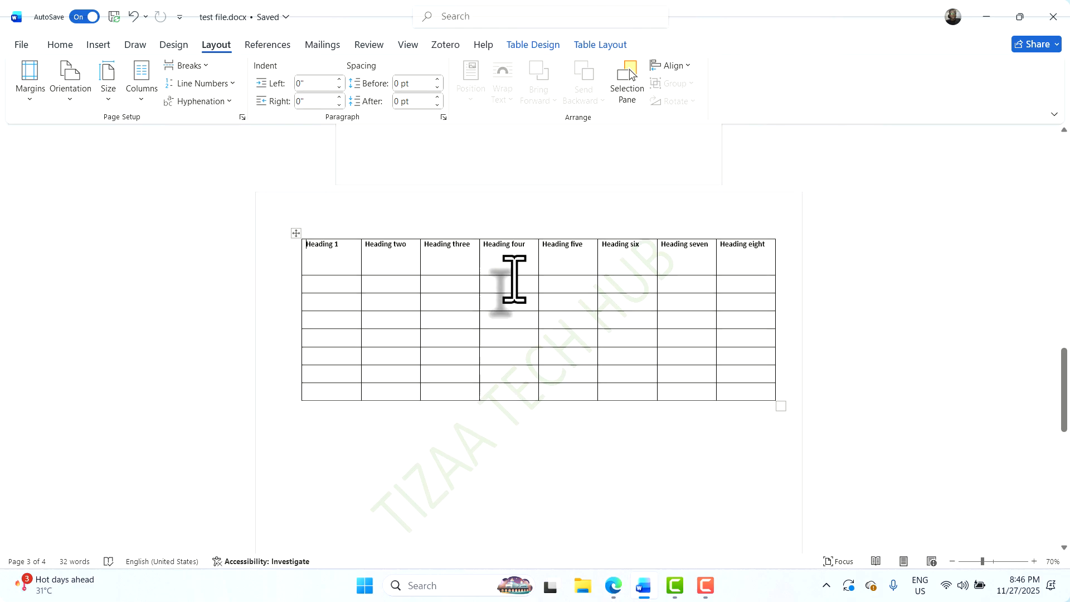
scroll(514, 279, down, 4)
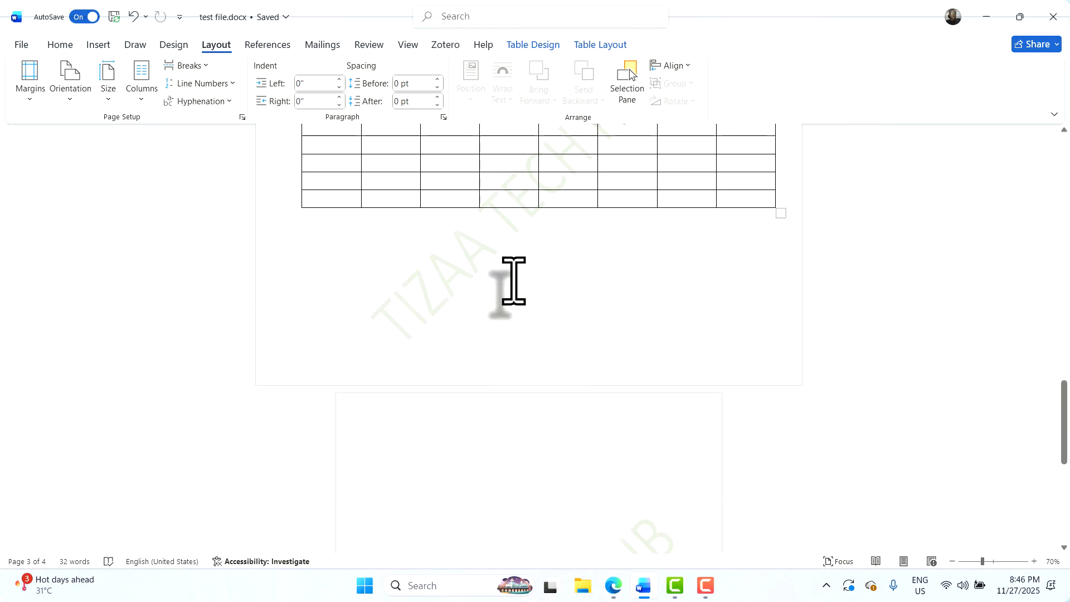
scroll(514, 281, down, 3)
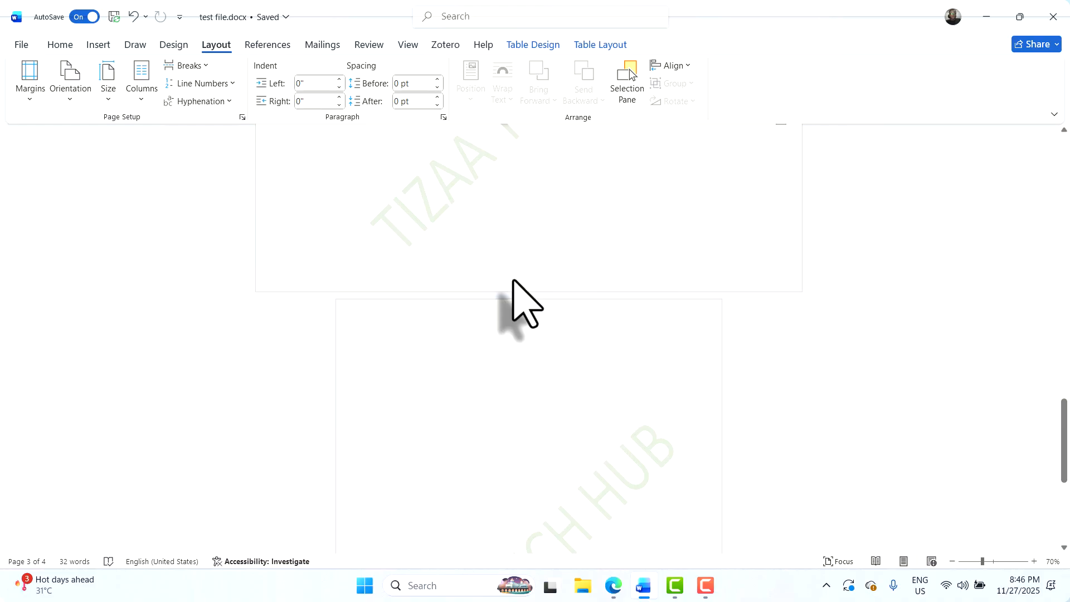
scroll(513, 280, down, 5)
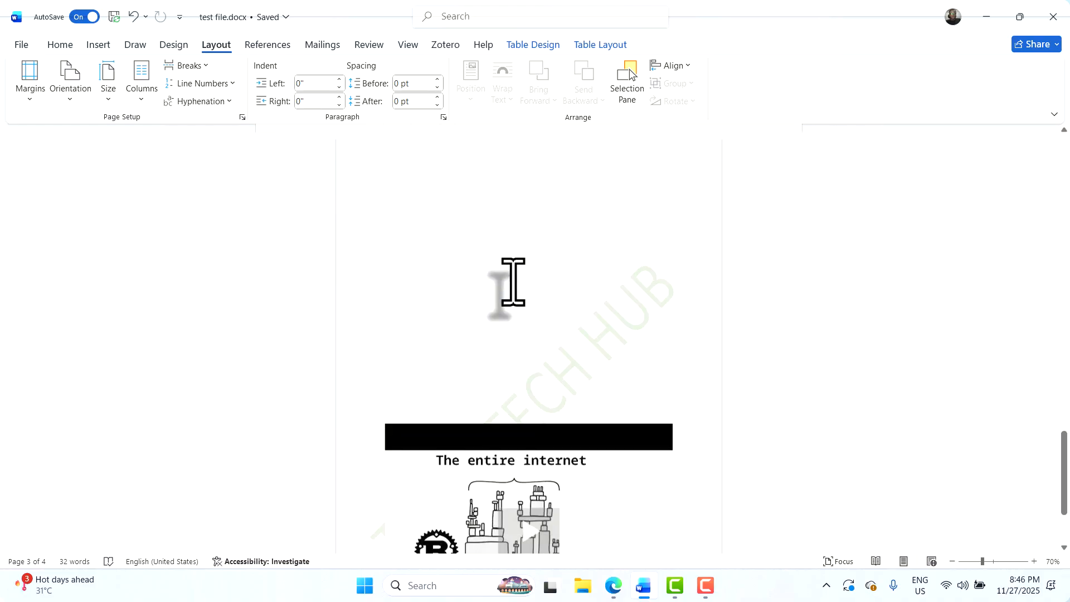
scroll(513, 282, down, 4)
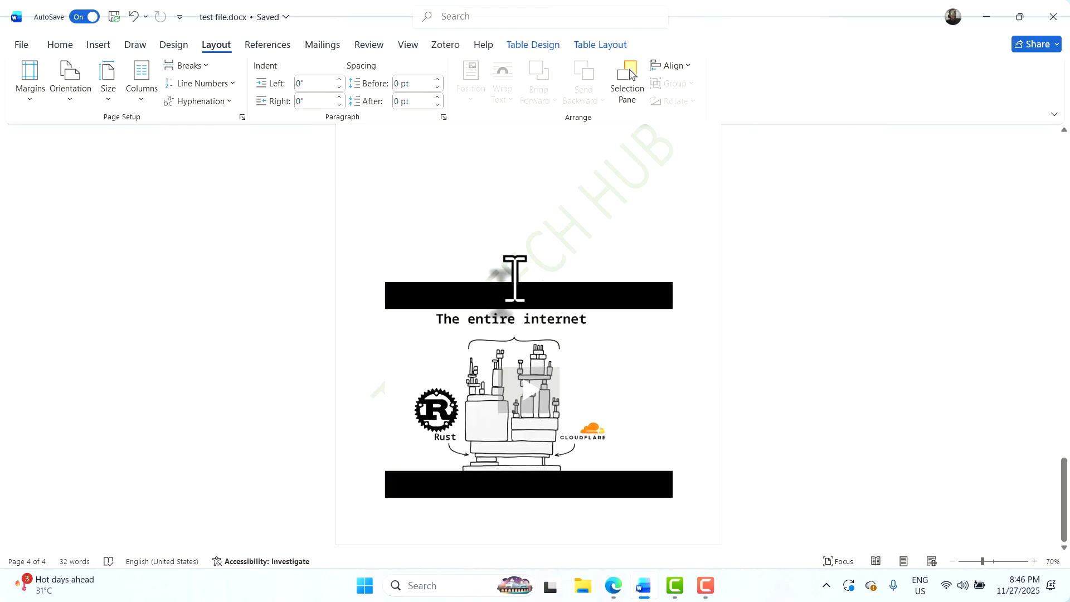
double_click(646, 211)
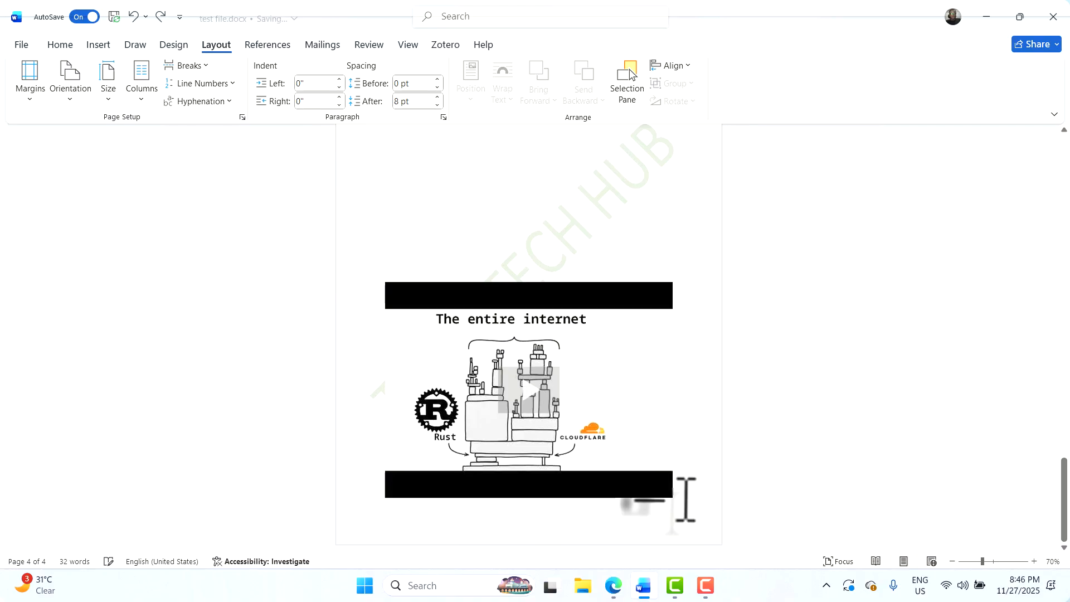
Add empty paragraphs after the image until the document reaches Page 7 of 7
key(Return)
key(Return)
key(Return)
key(Return)
key(Return)
key(Return)
key(Return)
key(Return)
key(Return)
key(Return)
key(Return)
key(Return)
key(Return)
key(Return)
key(Return)
key(Return)
key(Return)
key(Return)
key(Return)
key(Return)
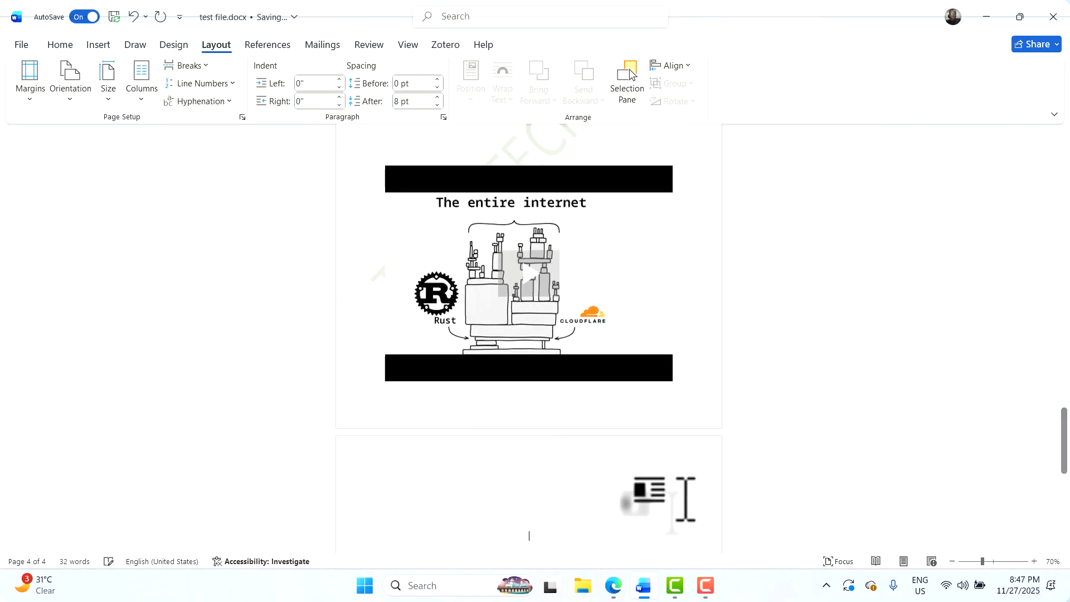
key(Return)
key(Return)
key(Return)
key(Return)
key(Return)
key(Return)
key(Return)
key(Return)
key(Return)
key(Return)
key(Return)
key(Return)
key(Return)
key(Return)
key(Return)
key(Return)
key(Return)
key(Return)
key(Return)
key(Return)
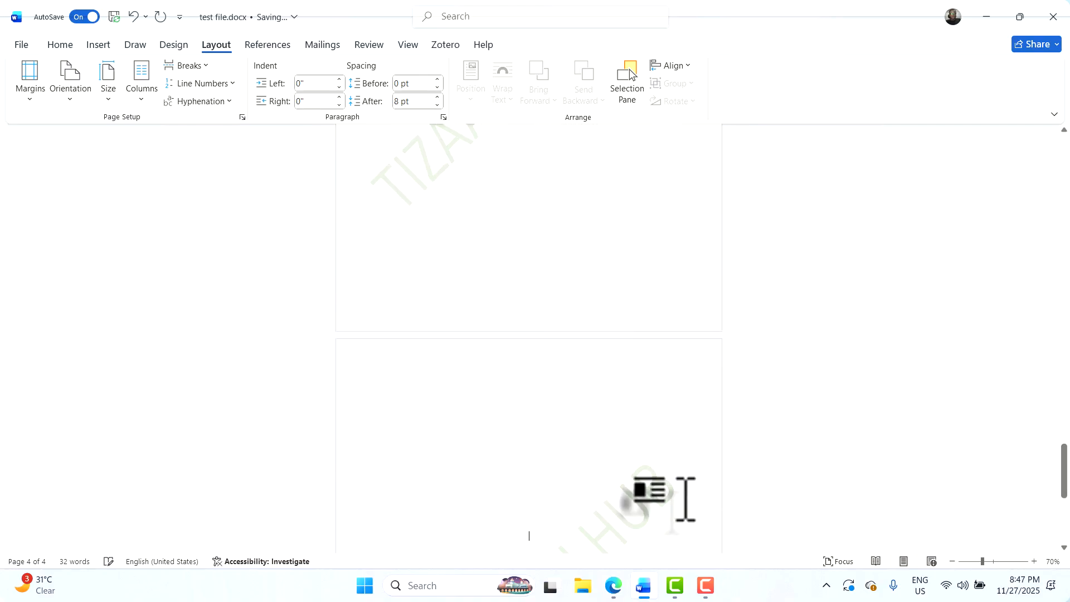
key(Return)
key(Return)
key(Return)
key(Return)
key(Return)
key(Return)
key(Return)
key(Return)
key(Return)
key(Return)
key(Return)
key(Return)
key(Return)
key(Return)
key(Return)
key(Return)
key(Return)
key(Return)
key(Return)
key(Return)
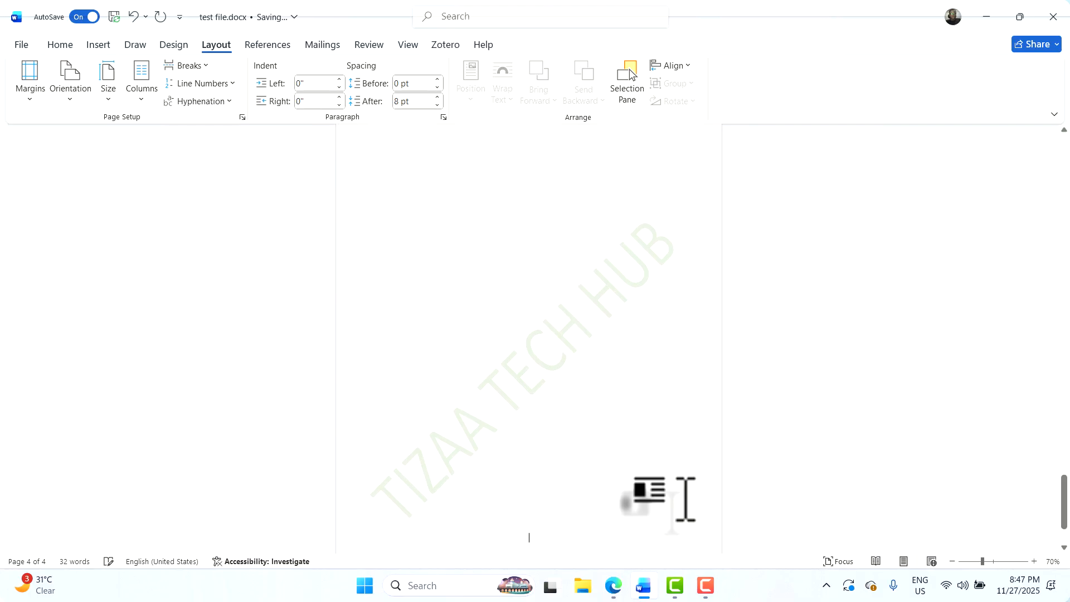
key(Return)
key(Return)
key(Return)
key(Return)
key(Return)
key(Return)
key(Return)
key(Return)
key(Return)
key(Return)
key(Return)
key(Return)
key(Return)
key(Return)
key(Return)
key(Return)
key(Return)
key(Return)
key(Return)
key(Return)
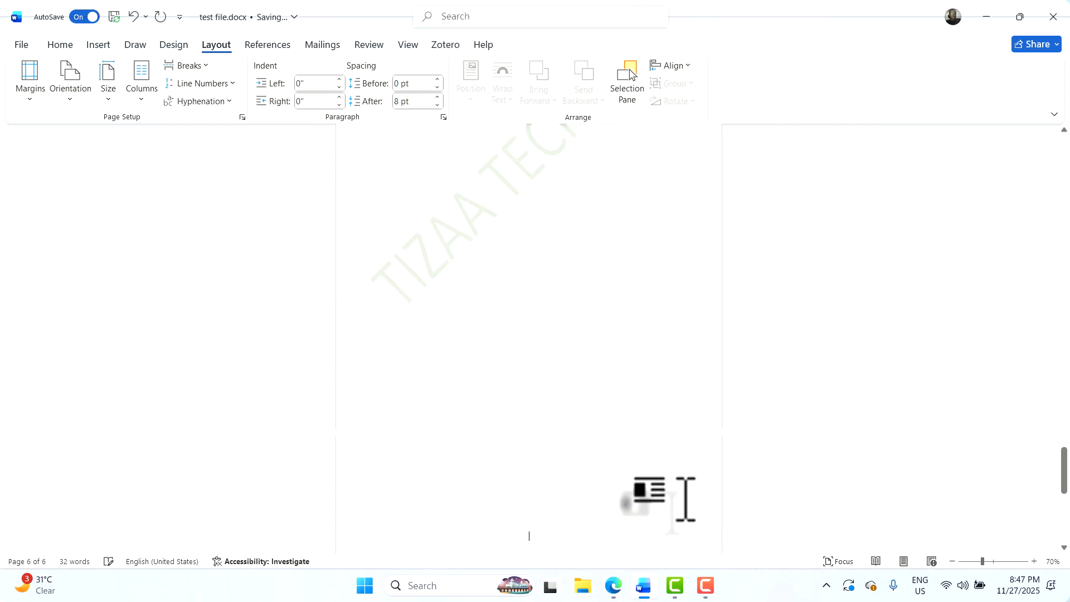
key(Return)
key(Return)
key(Return)
key(Return)
key(Return)
key(Return)
key(Return)
key(Return)
key(Return)
key(Return)
key(Return)
key(Return)
key(Return)
key(Return)
key(Return)
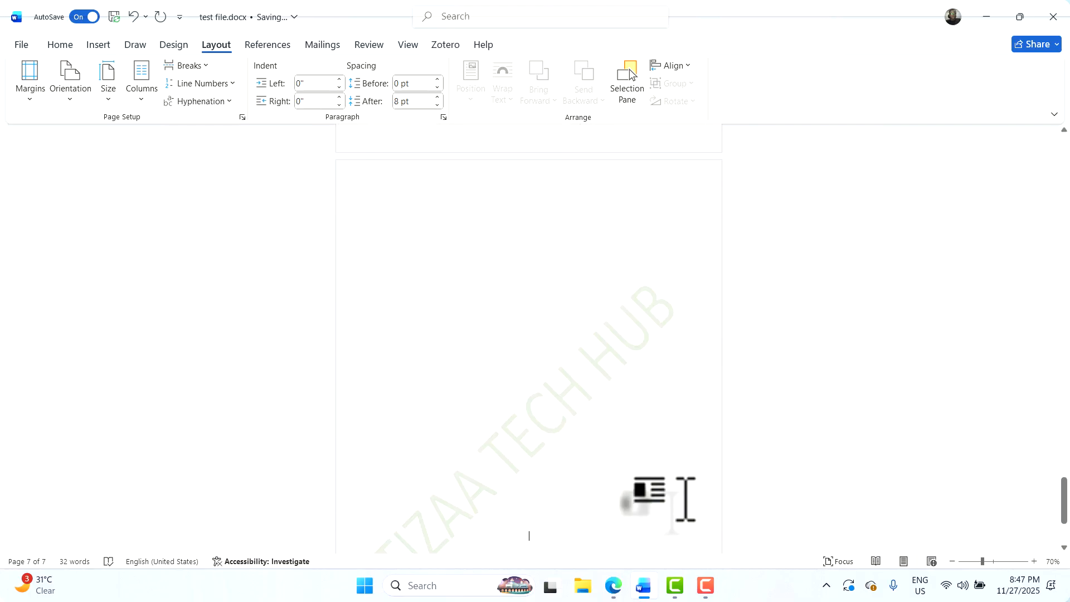
key(Return)
key(Return)
key(Return)
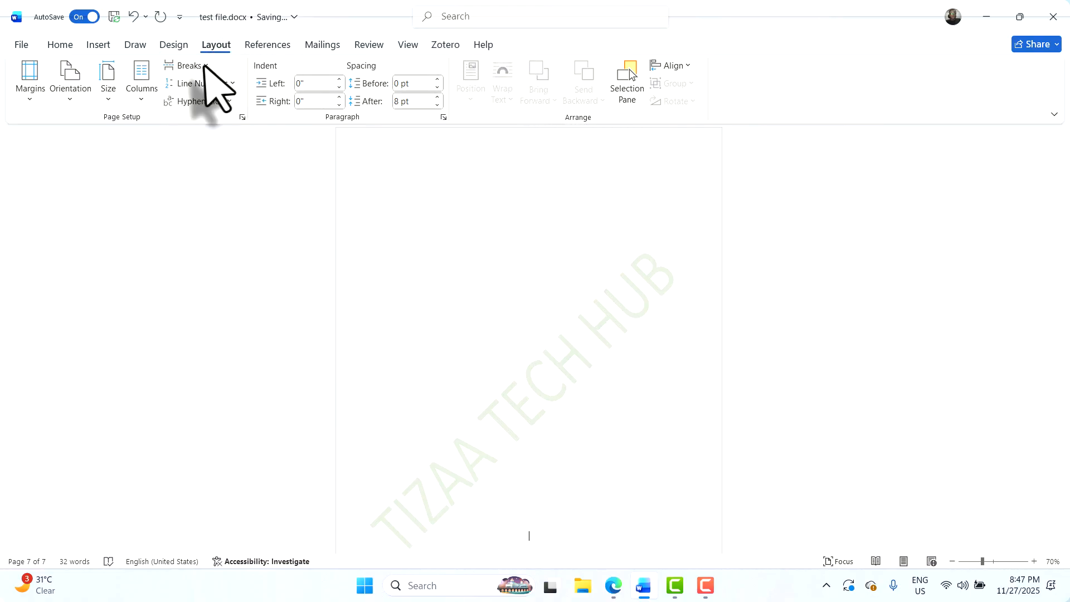
Look through the References, Home and Insert ribbons, ending on the Review tab's spelling, comment and tracking tools
click(268, 45)
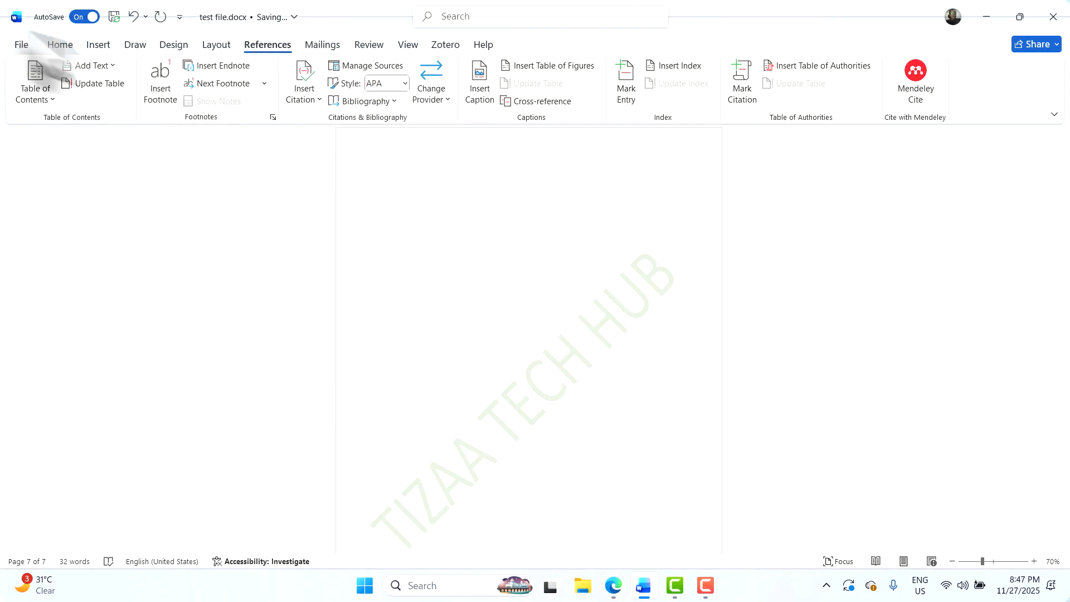
click(60, 44)
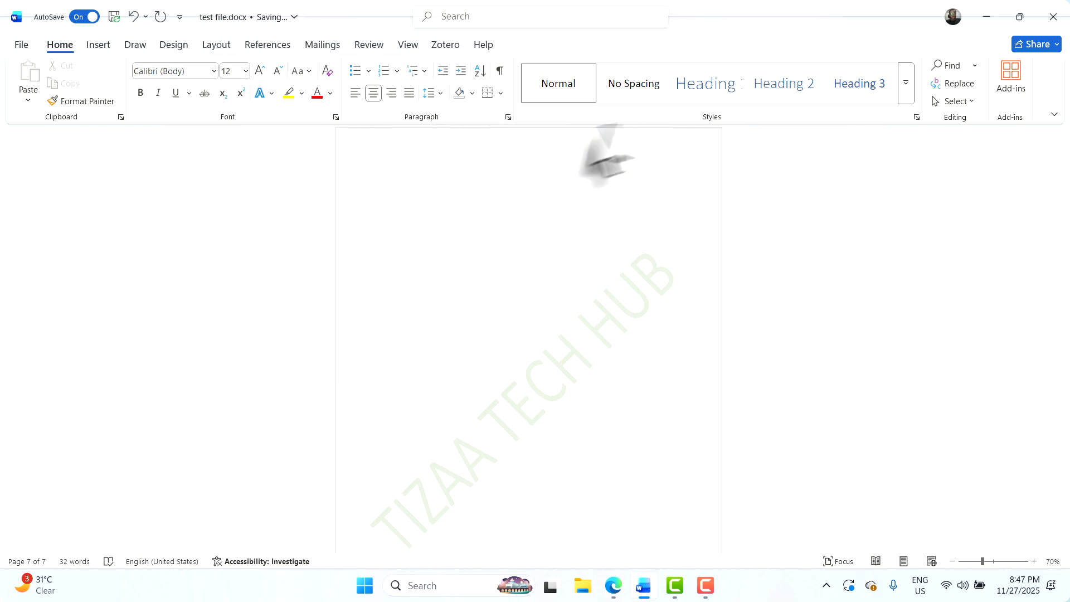
click(94, 45)
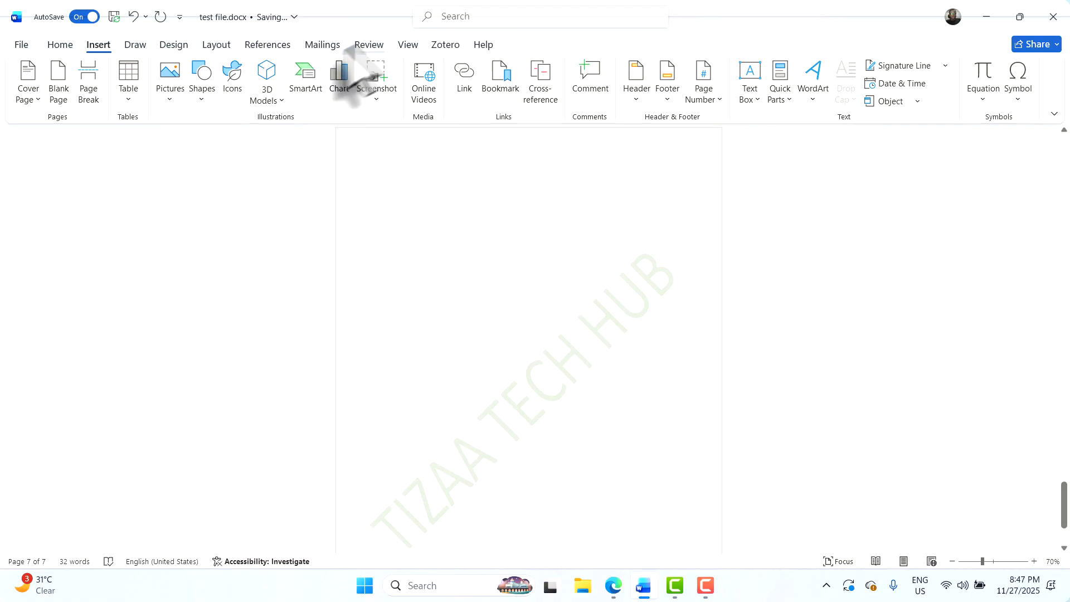
click(365, 46)
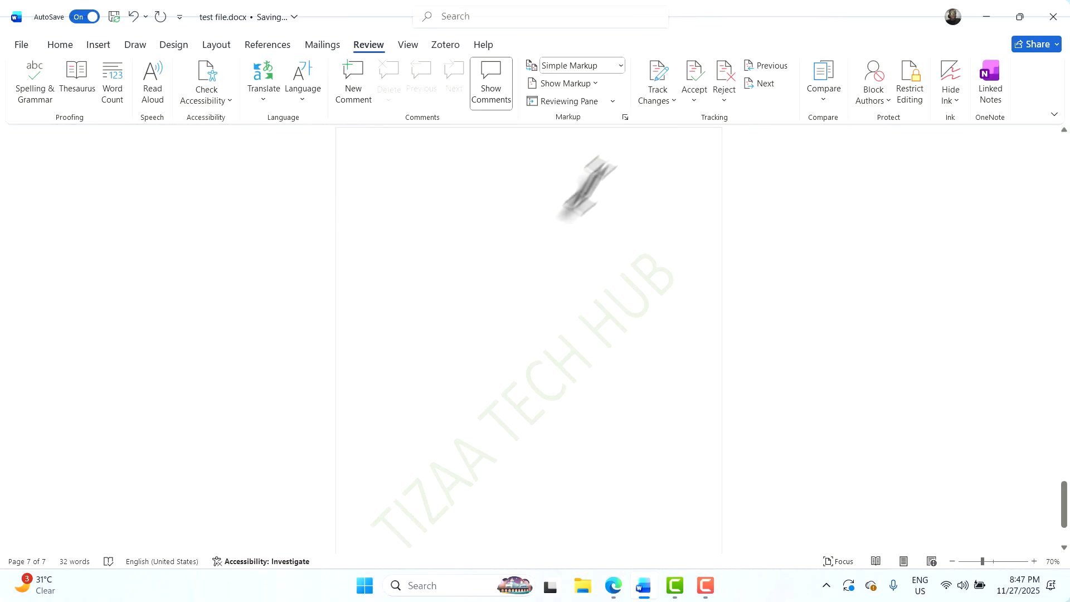
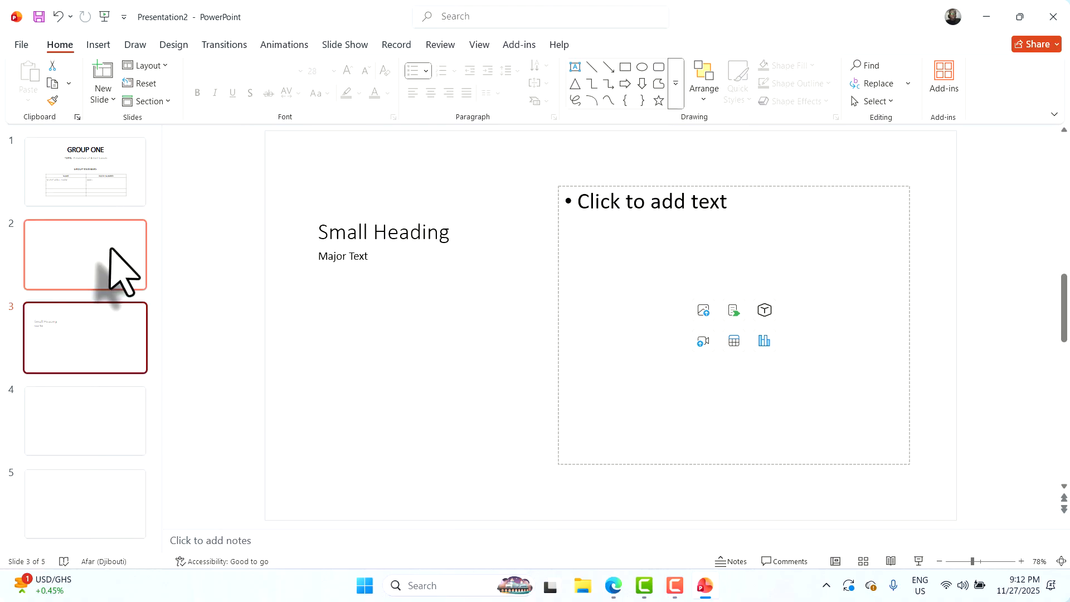
Title slide 2 'What Is Breast Cancer', add 'This is the explanation of breast cancer', and lengthen the body box
click(114, 263)
click(639, 195)
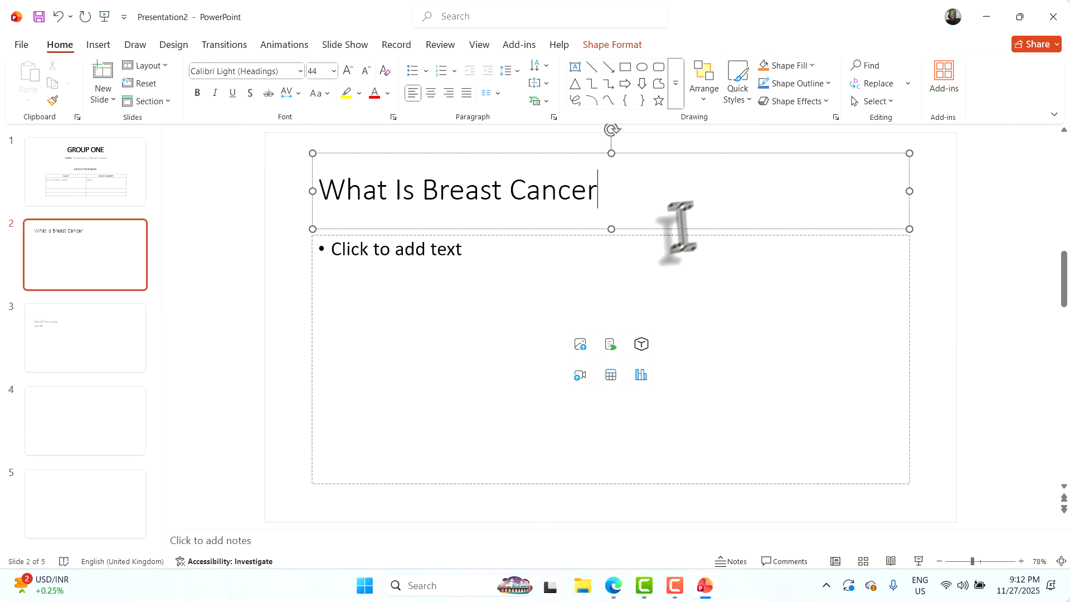
click(605, 273)
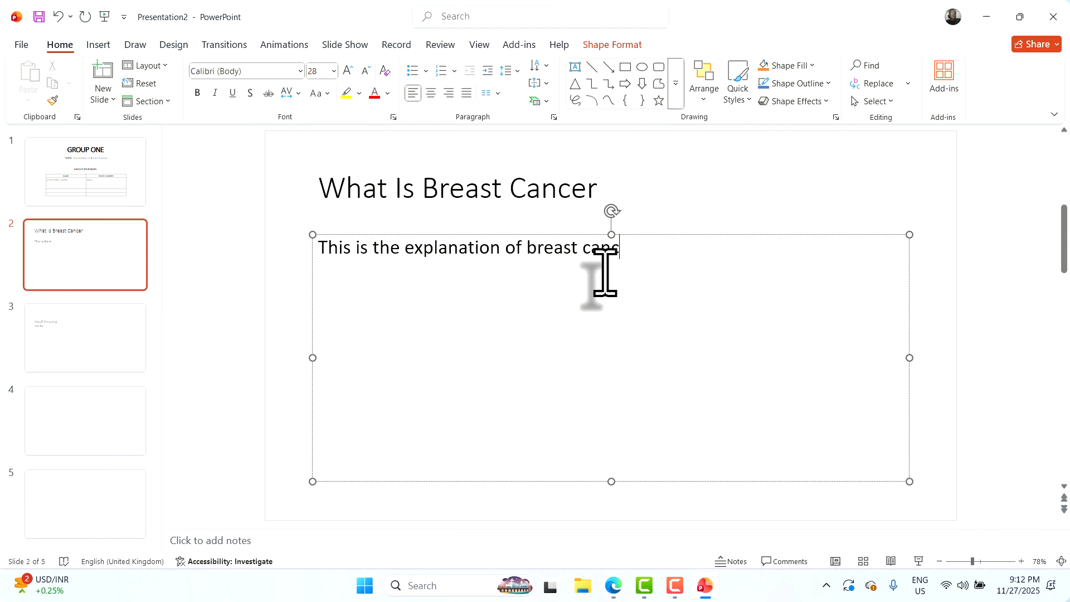
key(Return)
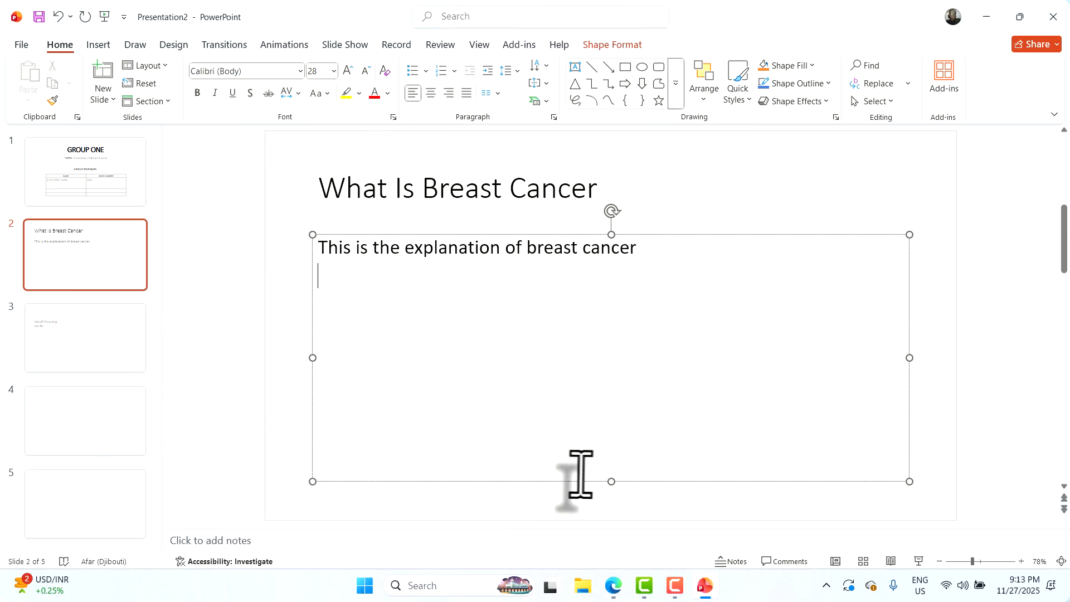
click(609, 481)
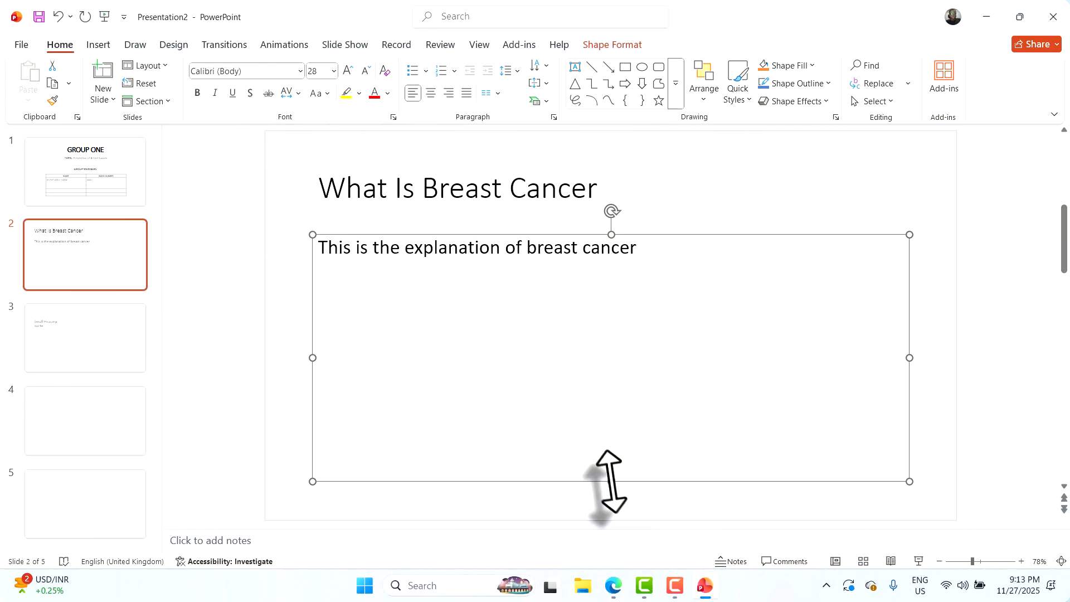
drag(610, 486, 606, 554)
click(517, 369)
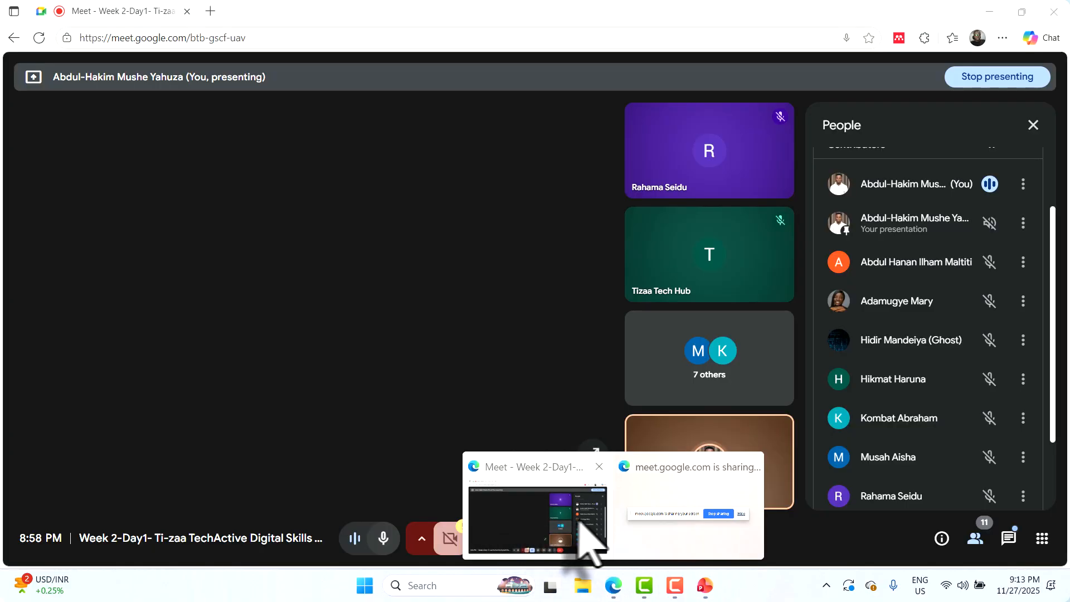
Search Bing for 'lorem dummy text' in a new Edge tab
click(586, 533)
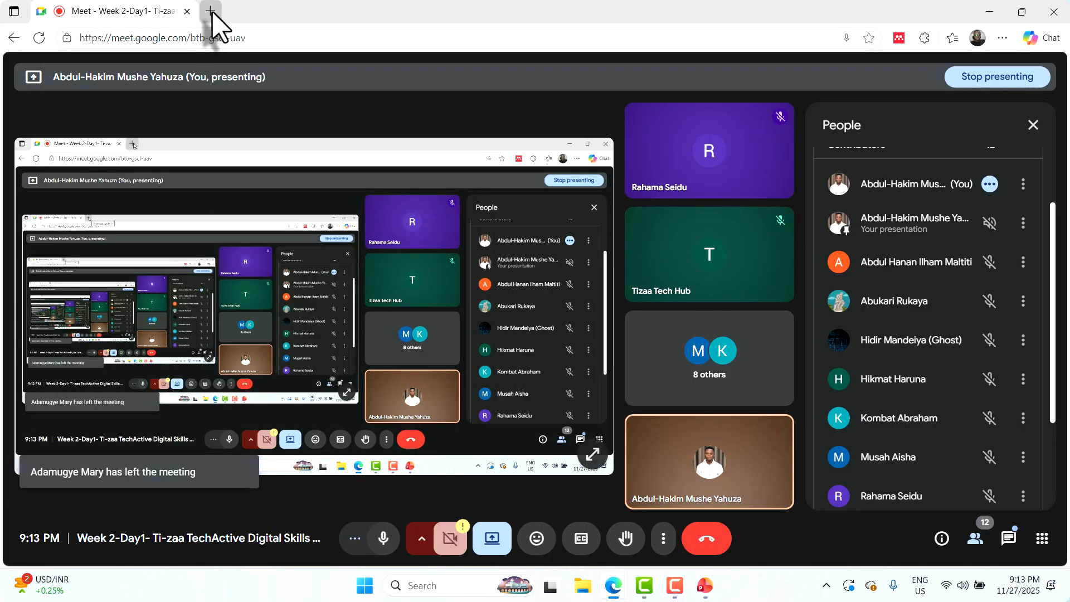
click(211, 11)
text(lorem d)
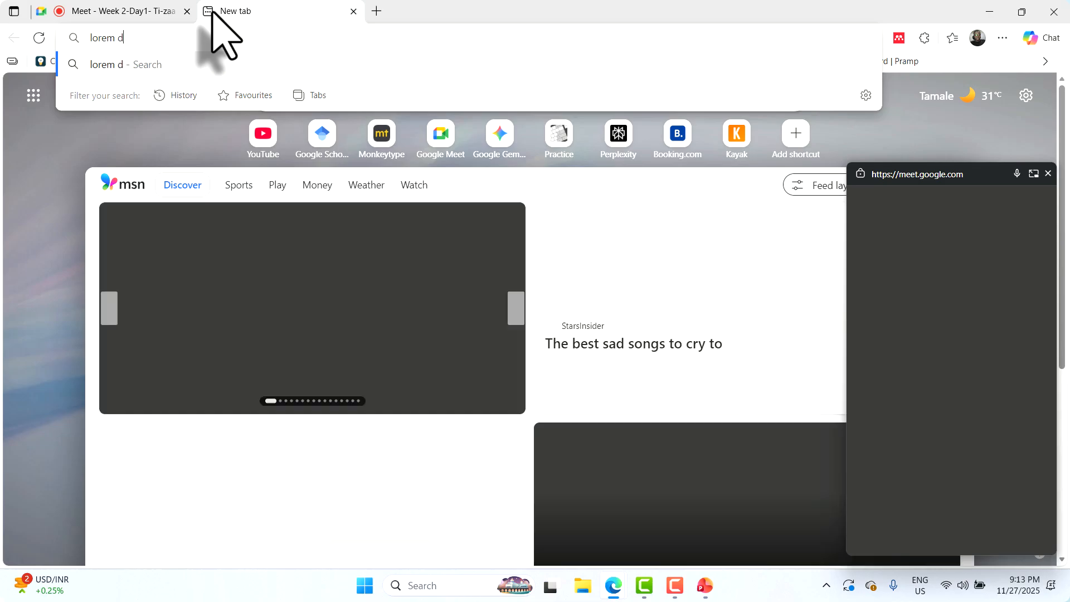
text(ummy text)
key(Return)
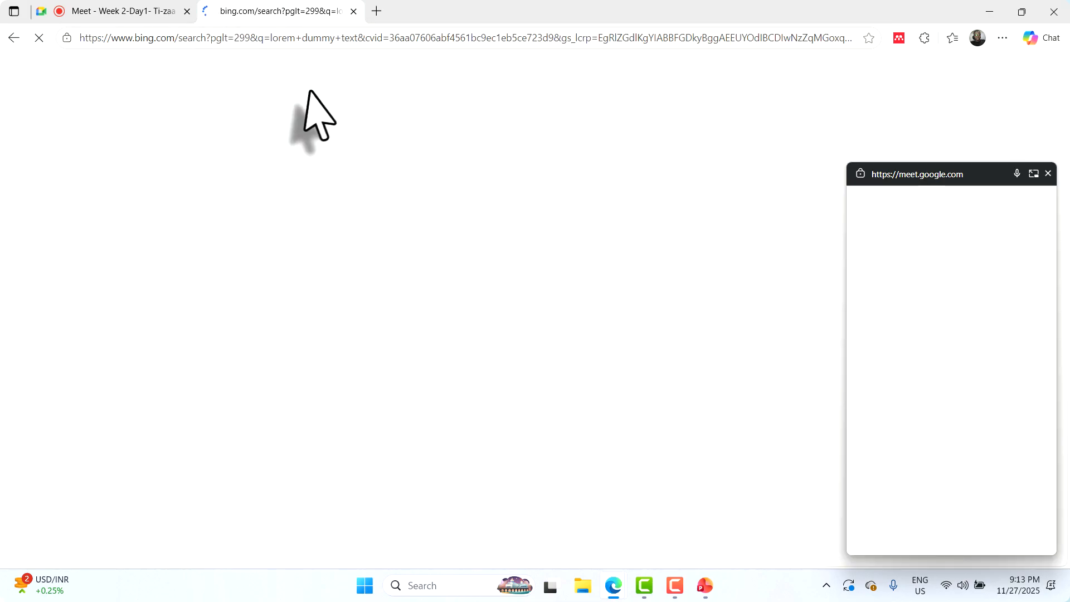
scroll(334, 315, down, 3)
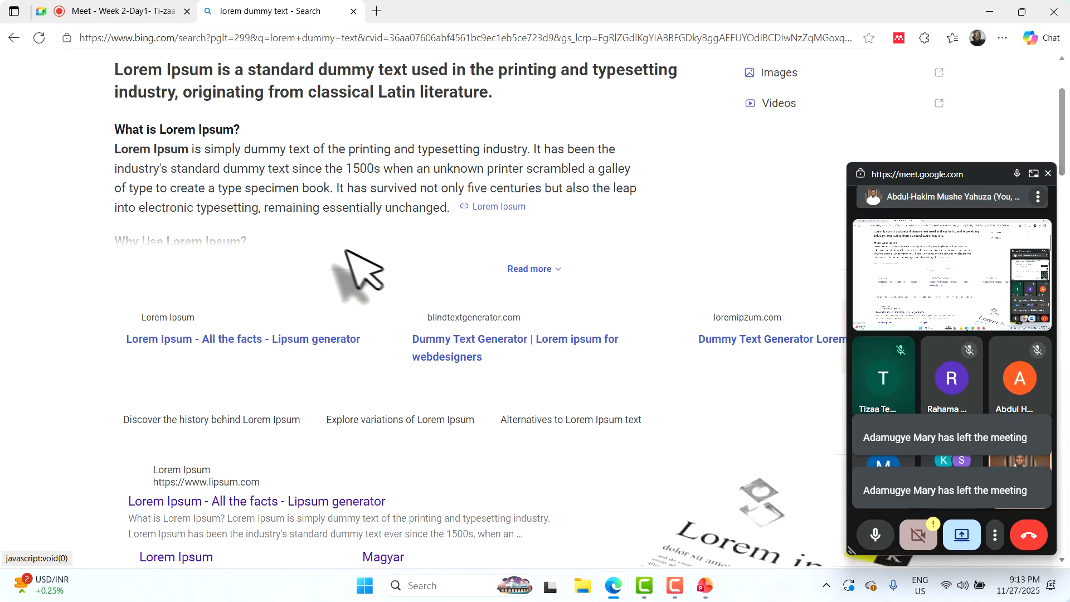
scroll(341, 270, up, 2)
scroll(530, 383, down, 2)
scroll(552, 359, up, 2)
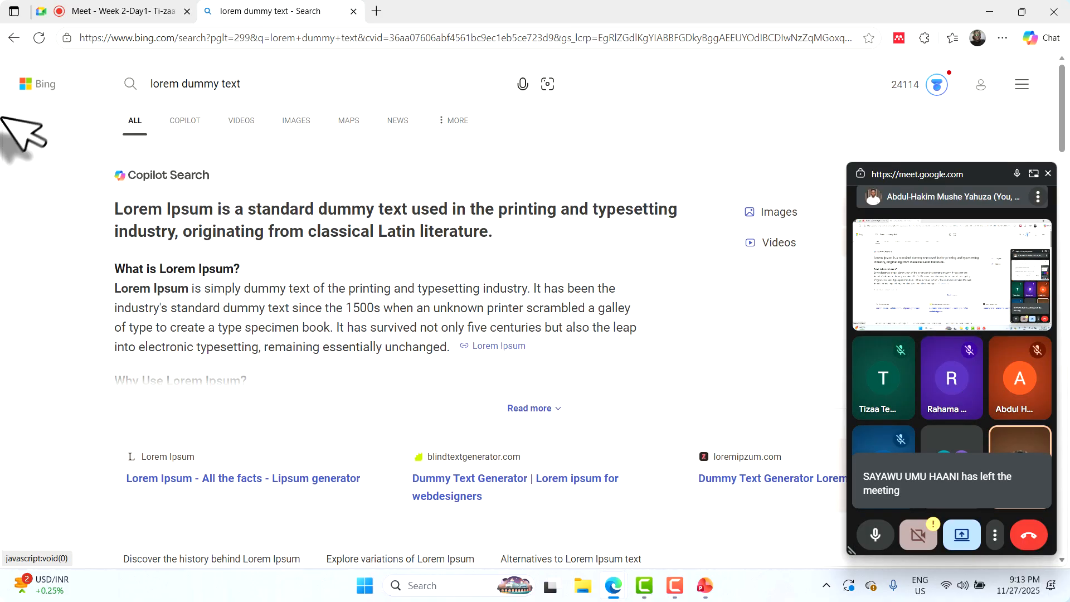
scroll(108, 204, down, 2)
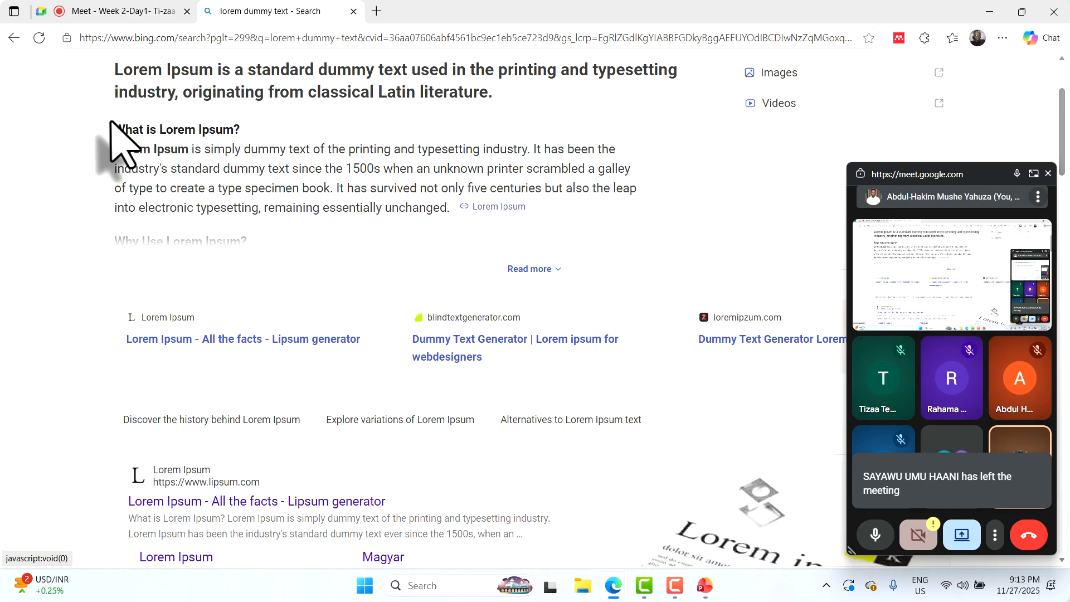
Select the whole Lorem Ipsum answer, expanding it with Read more
drag(110, 122, 453, 211)
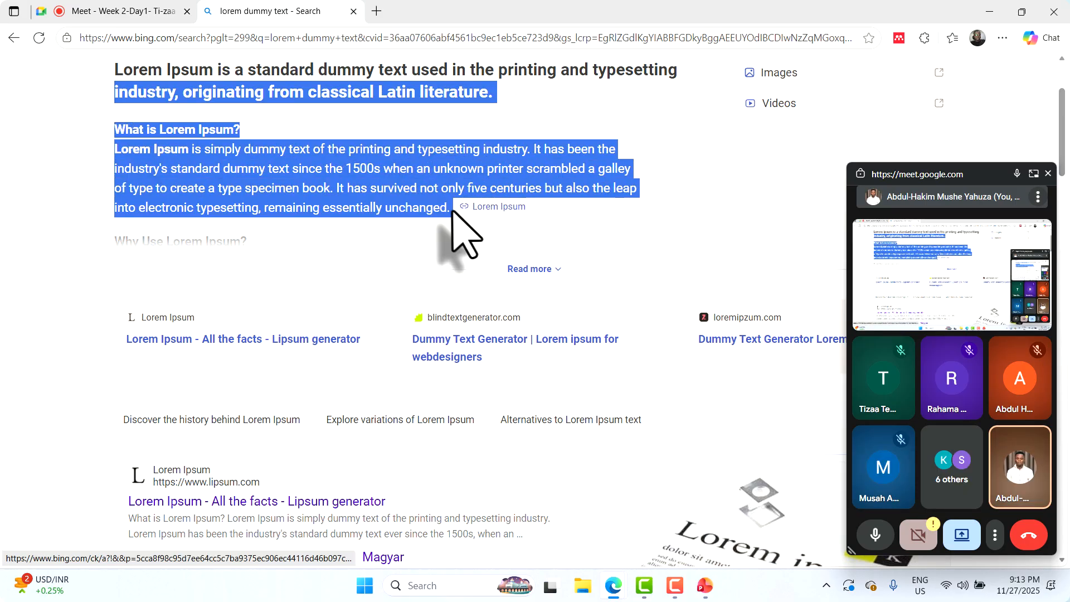
click(507, 269)
scroll(234, 268, down, 9)
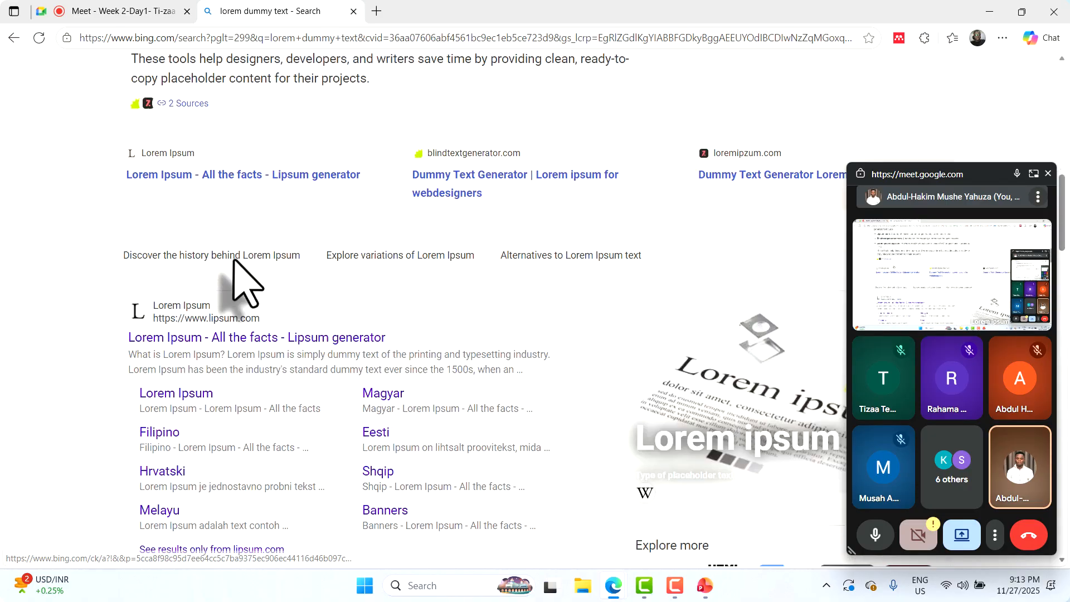
scroll(234, 260, up, 6)
shift+click(370, 397)
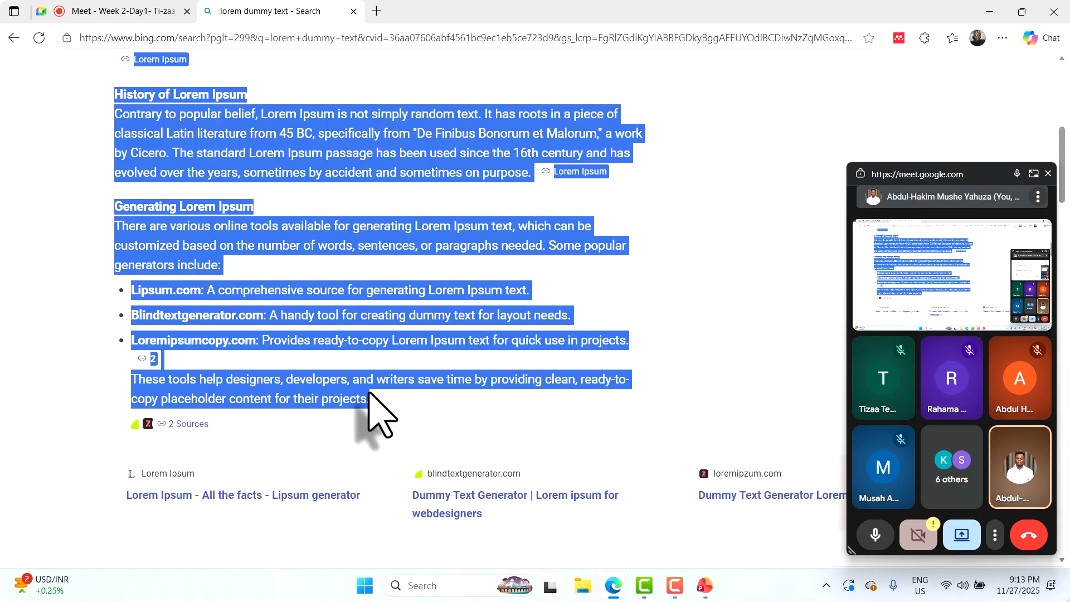
scroll(277, 169, up, 1)
scroll(281, 198, up, 7)
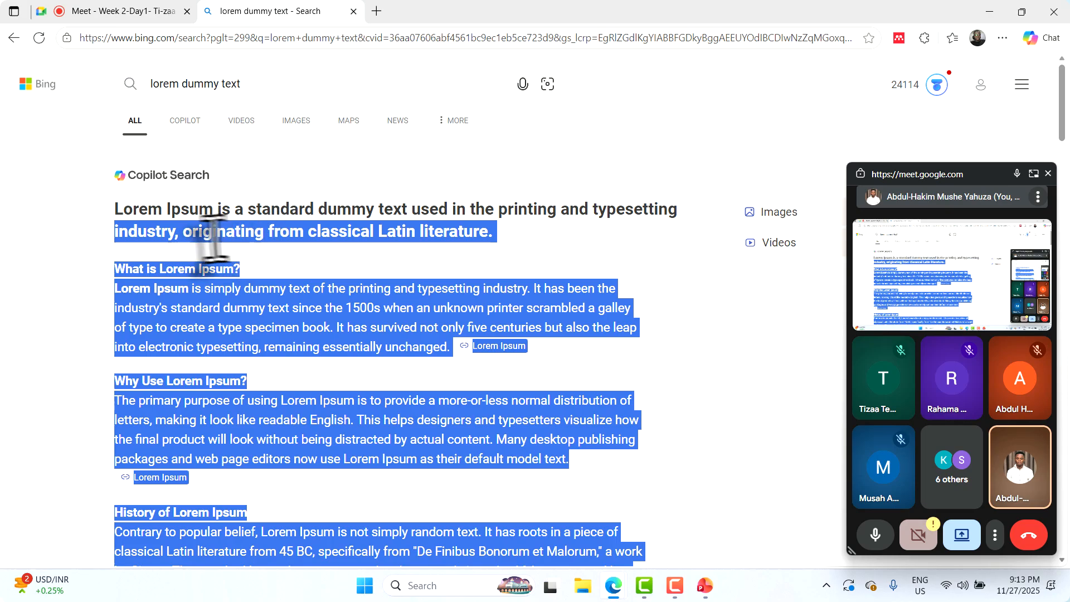
Select slide 2's explanation line and paste the Lorem Ipsum text over it
key(alt+Tab)
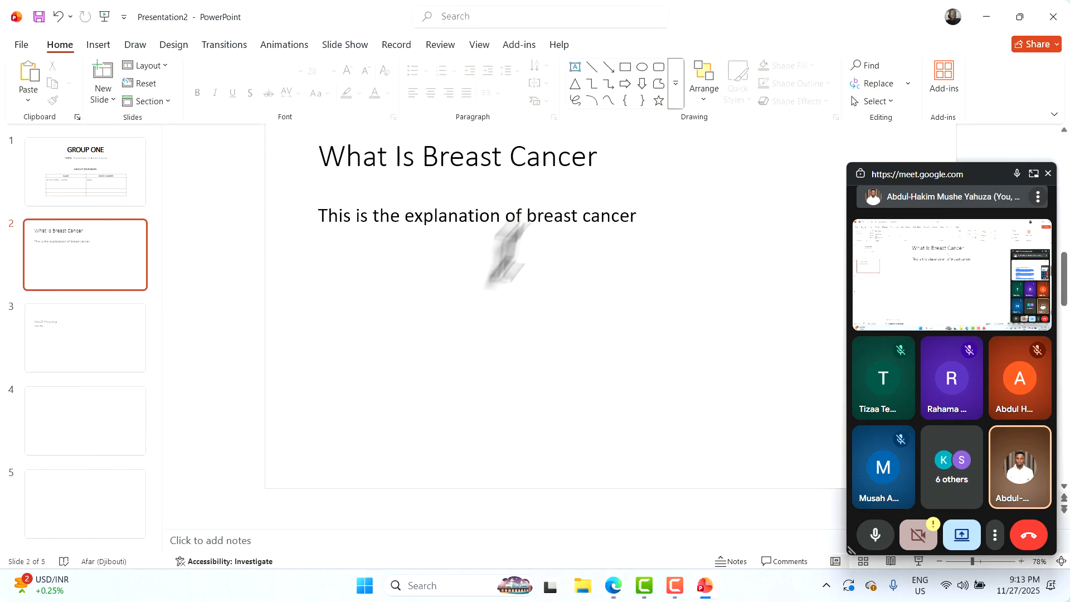
click(526, 216)
double_click(528, 215)
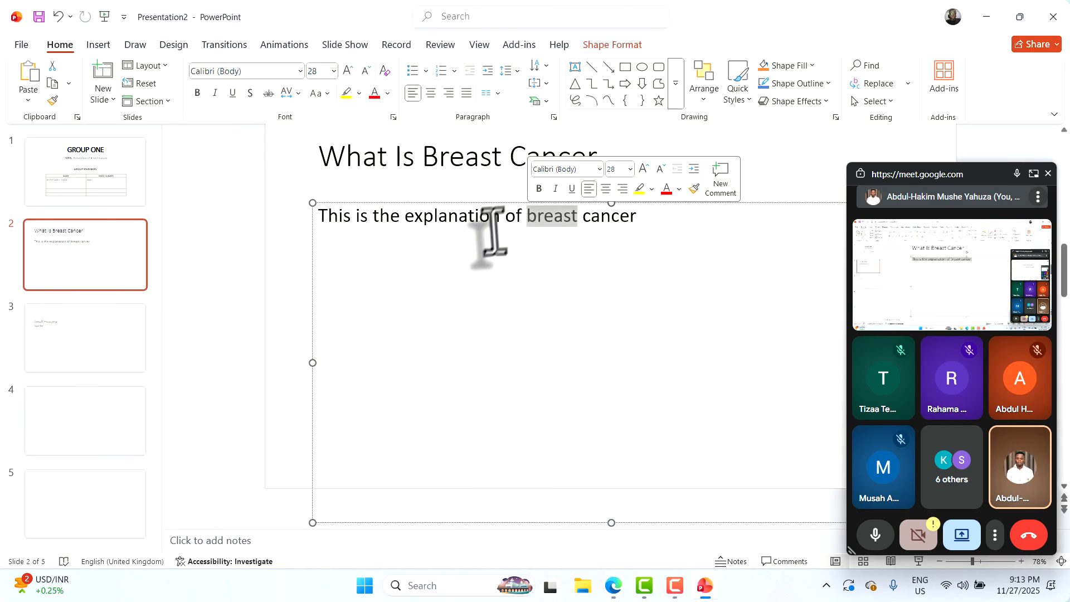
triple_click(440, 226)
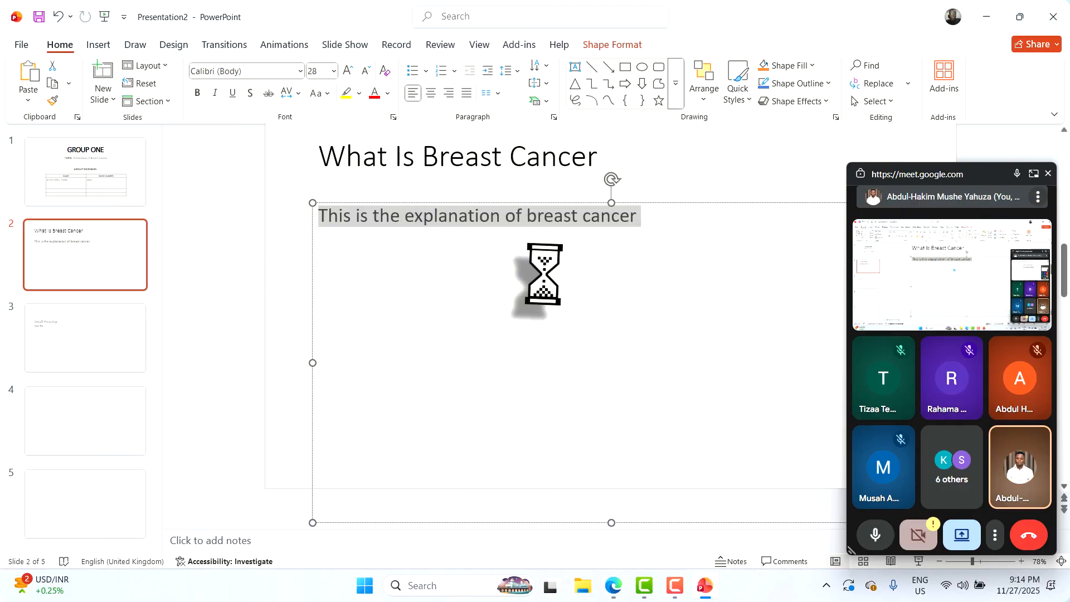
scroll(306, 303, up, 3)
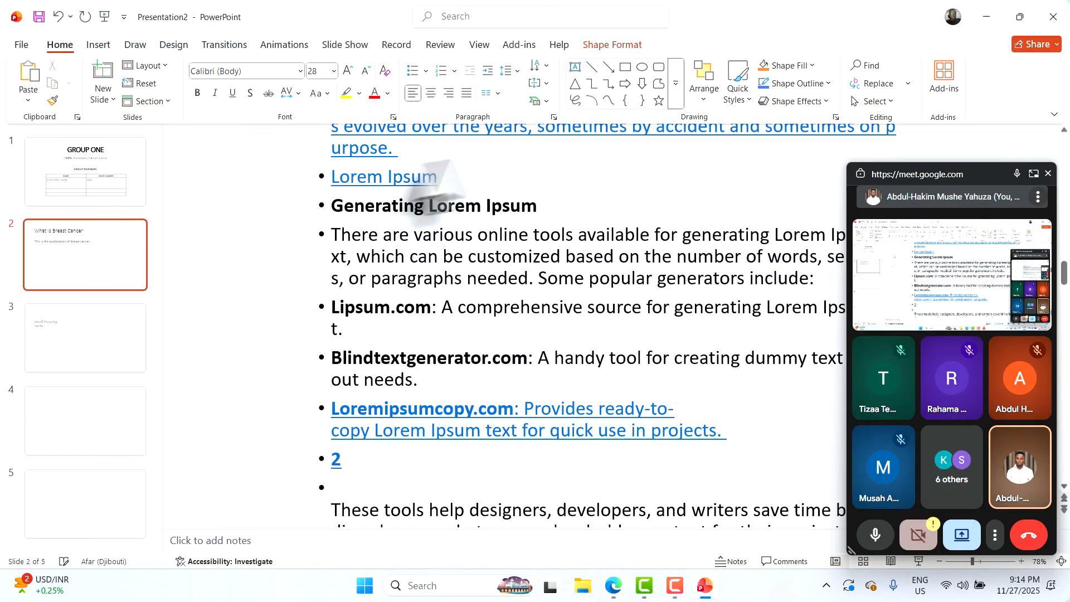
scroll(788, 191, up, 6)
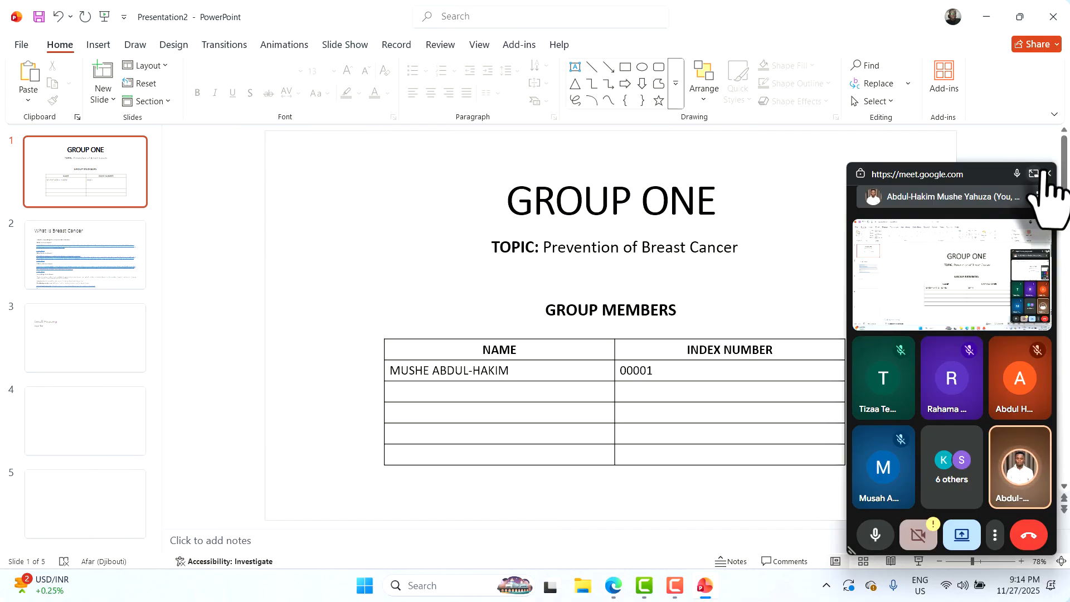
Close the meeting picture-in-picture window and return to slide 2
click(1048, 174)
scroll(626, 296, down, 6)
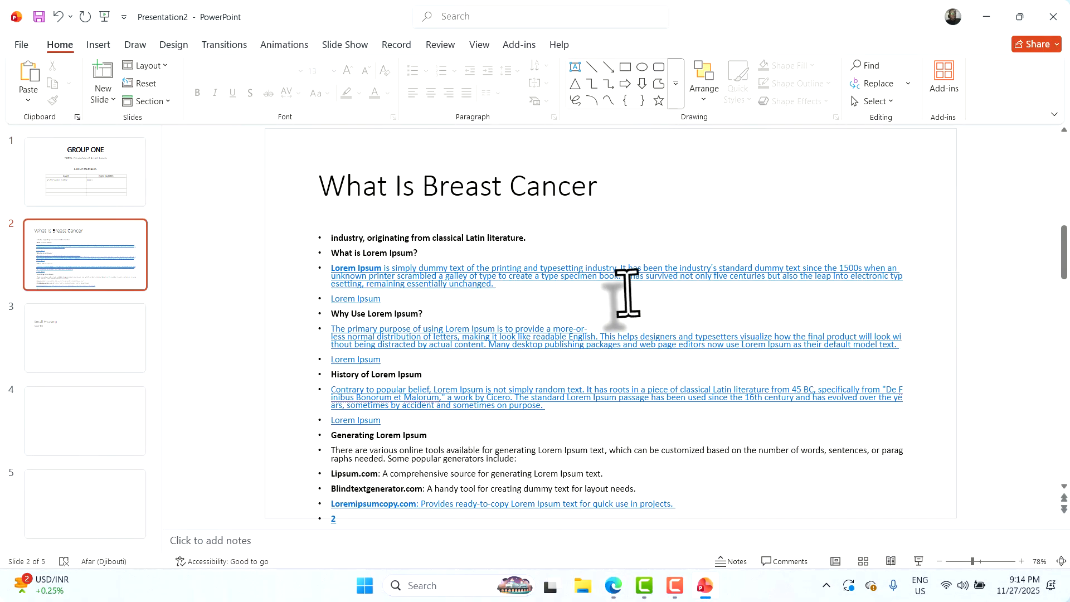
click(45, 276)
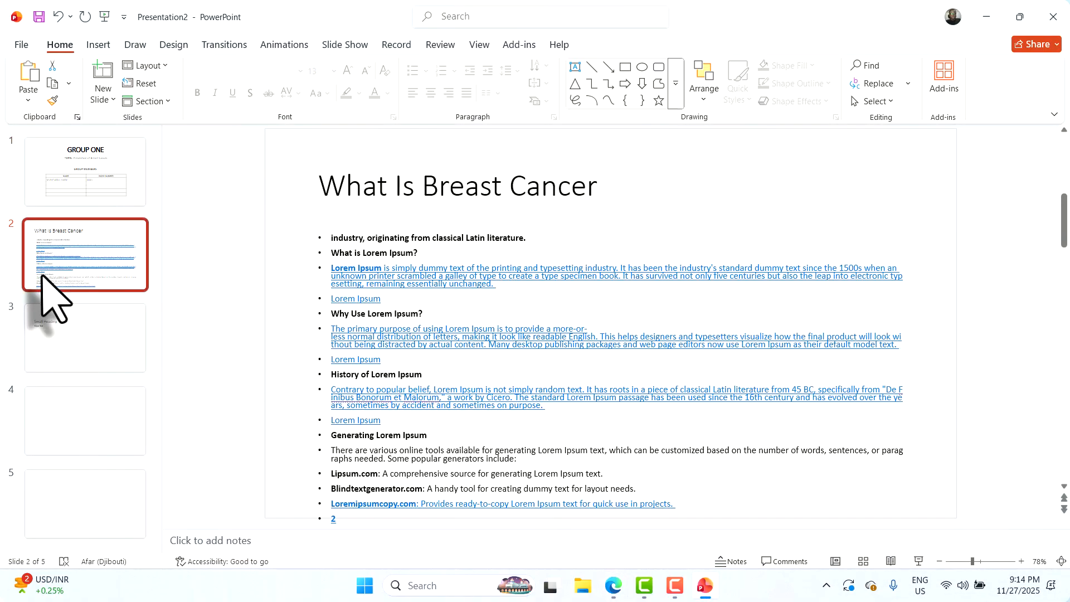
scroll(424, 323, down, 3)
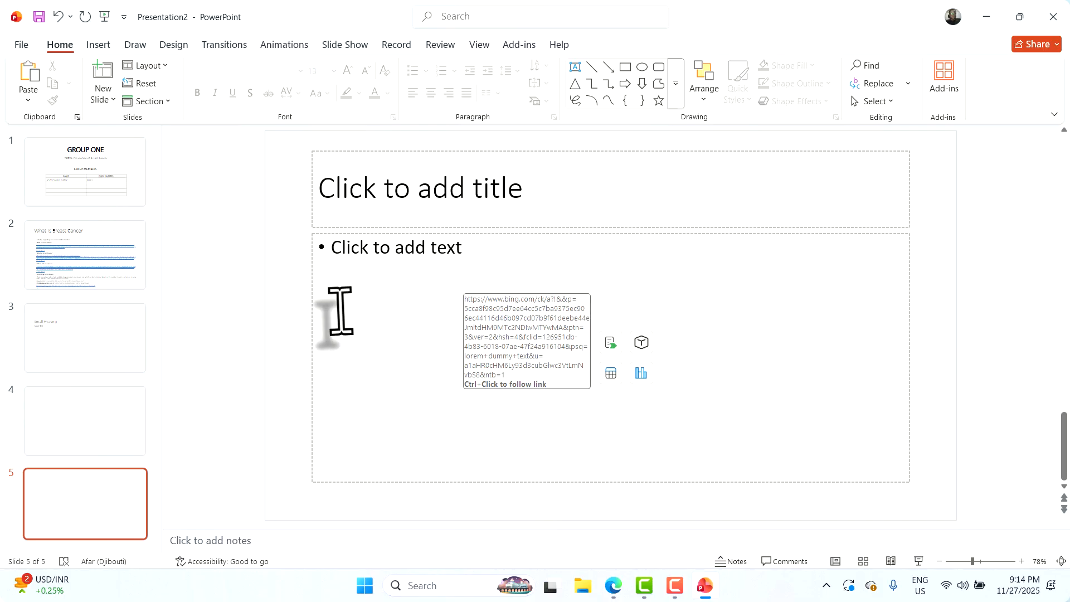
scroll(334, 310, up, 2)
click(96, 259)
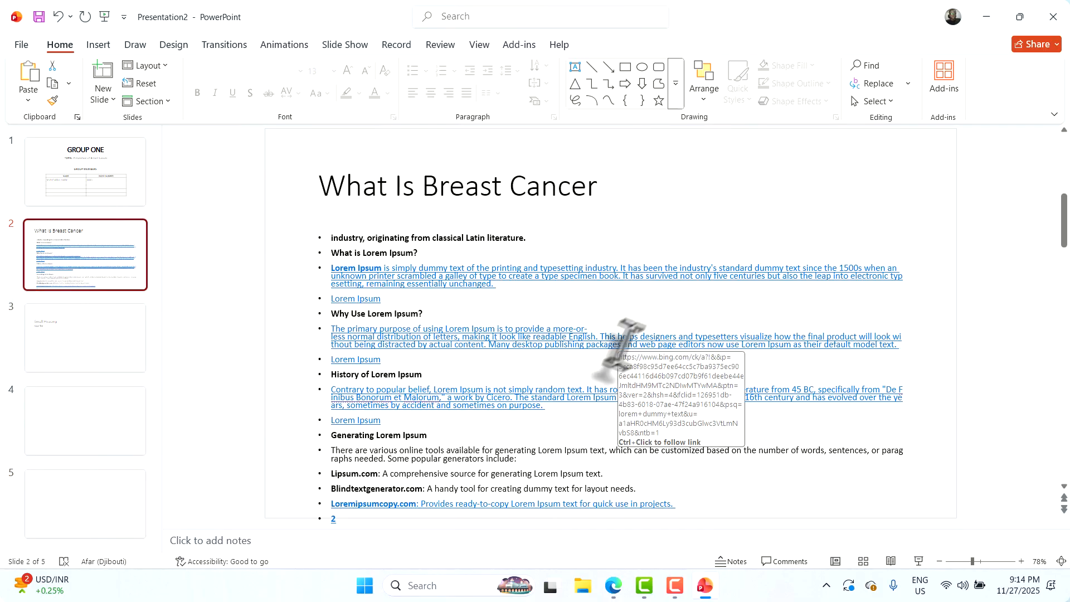
Review slide 2's pasted body text and select part of the online-generators paragraph
click(430, 458)
click(735, 506)
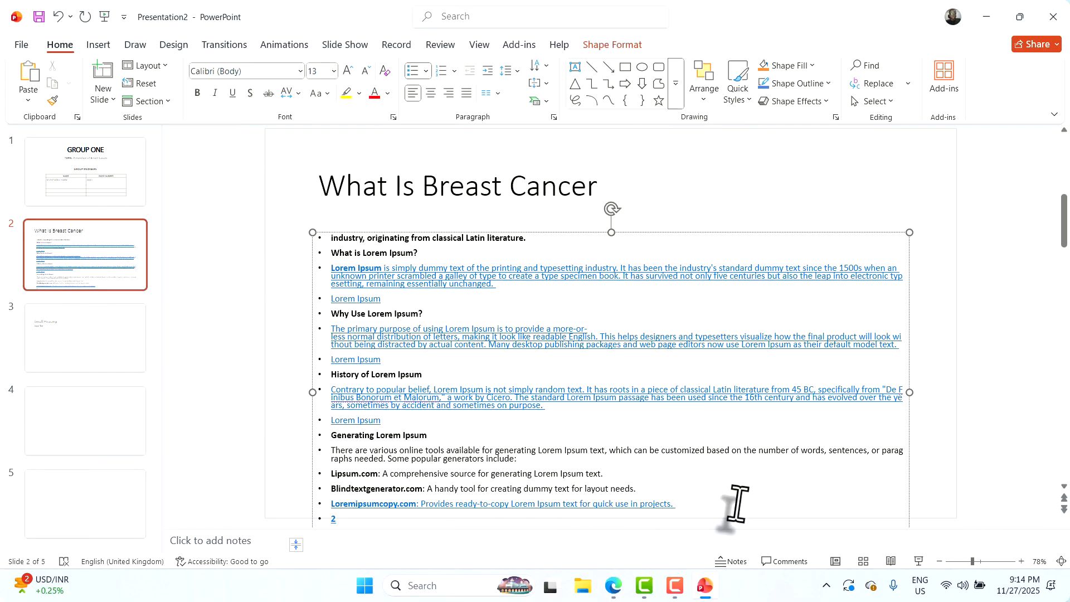
scroll(932, 261, down, 1)
scroll(933, 261, down, 1)
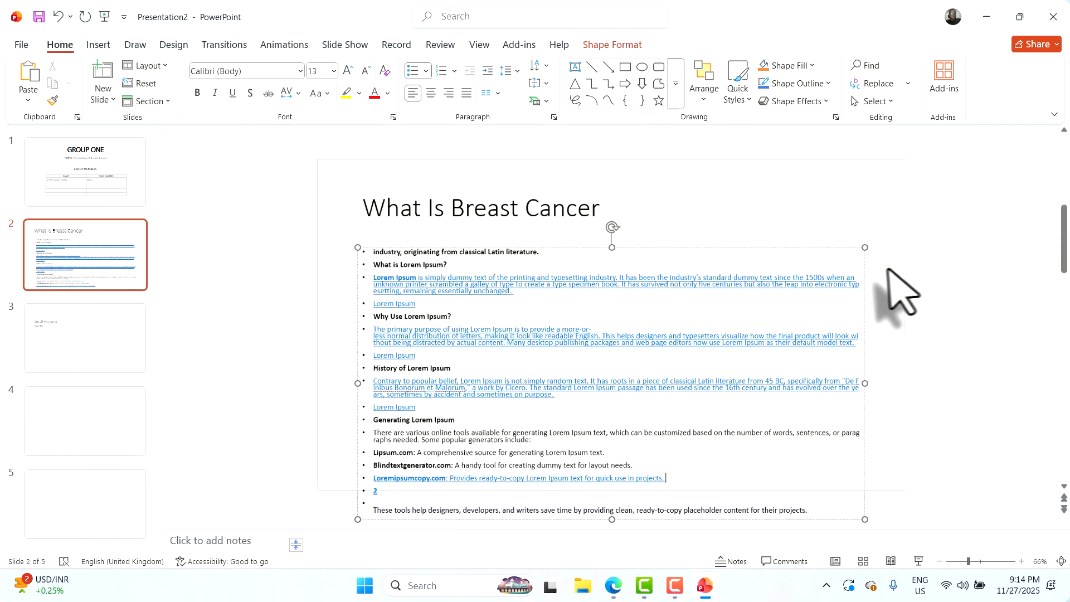
scroll(887, 269, down, 3)
scroll(791, 299, up, 2)
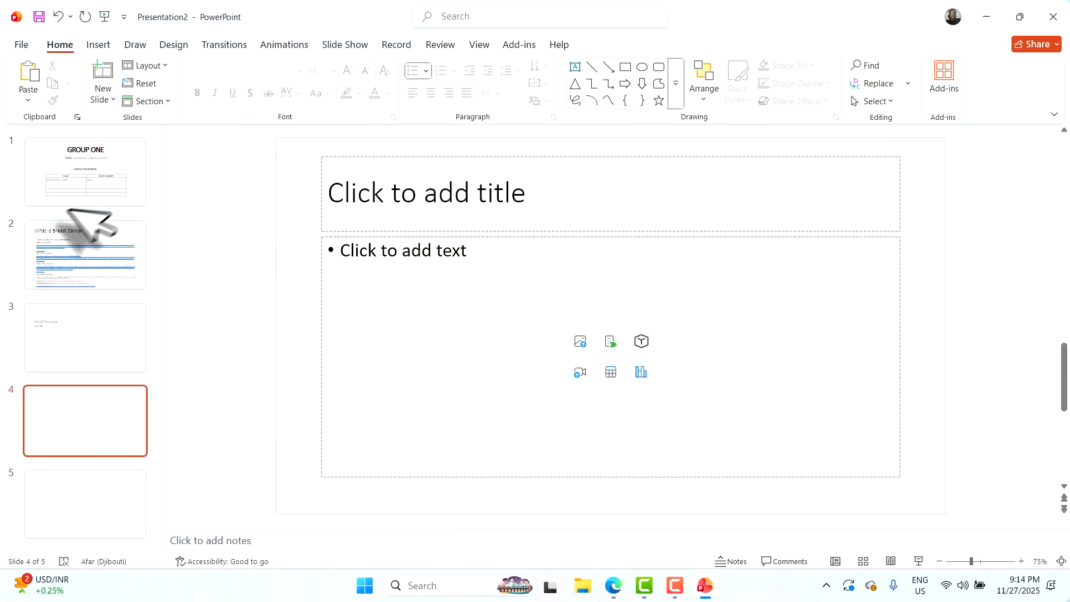
click(70, 240)
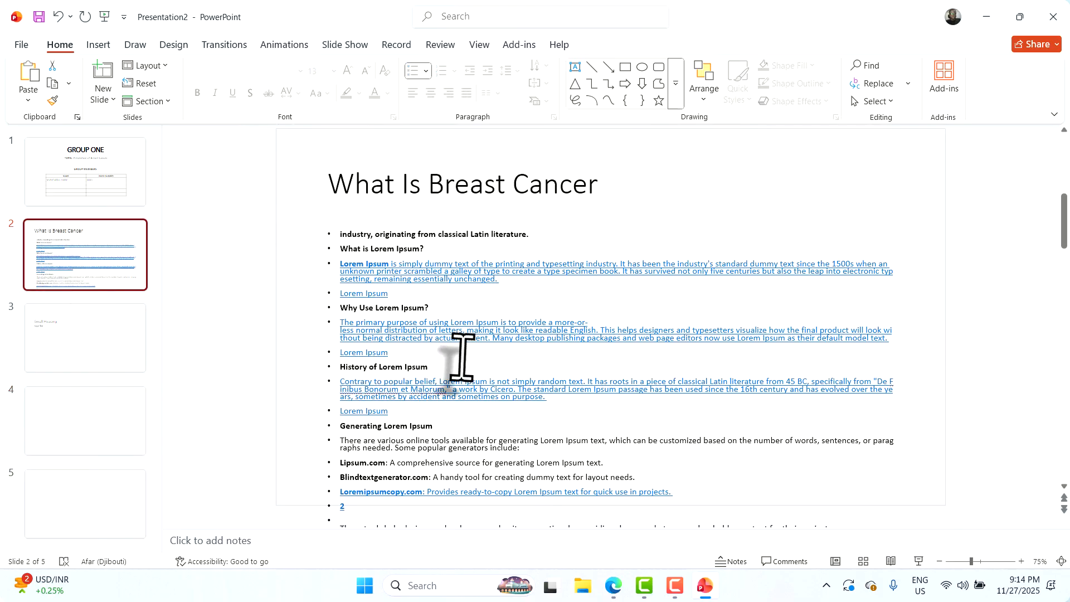
scroll(462, 357, down, 1)
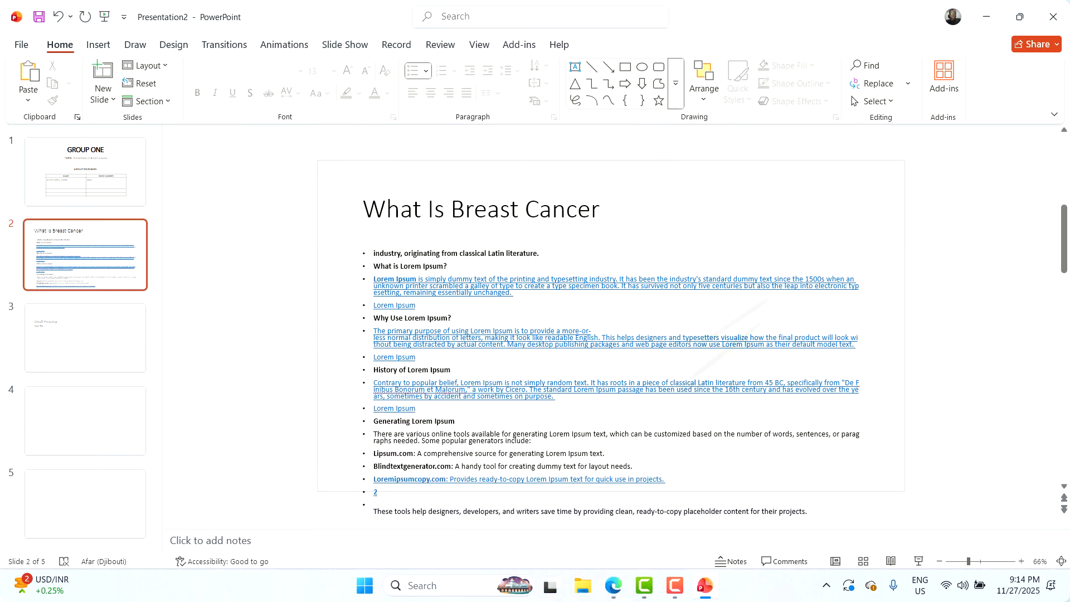
drag(594, 433, 535, 451)
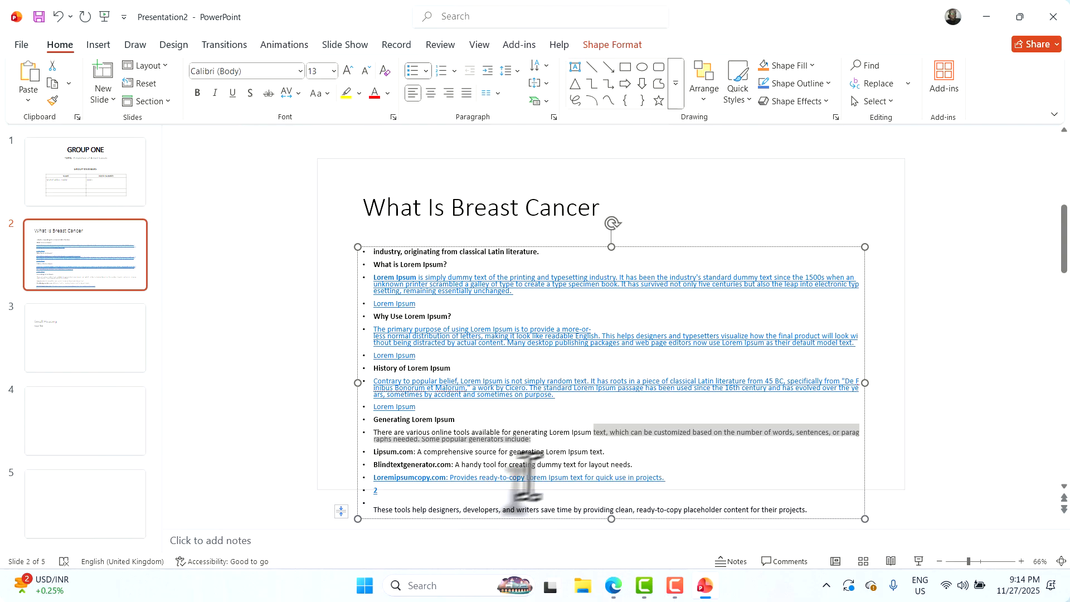
Remove the Generating Lorem Ipsum section through the end from slide 2's body text
click(399, 419)
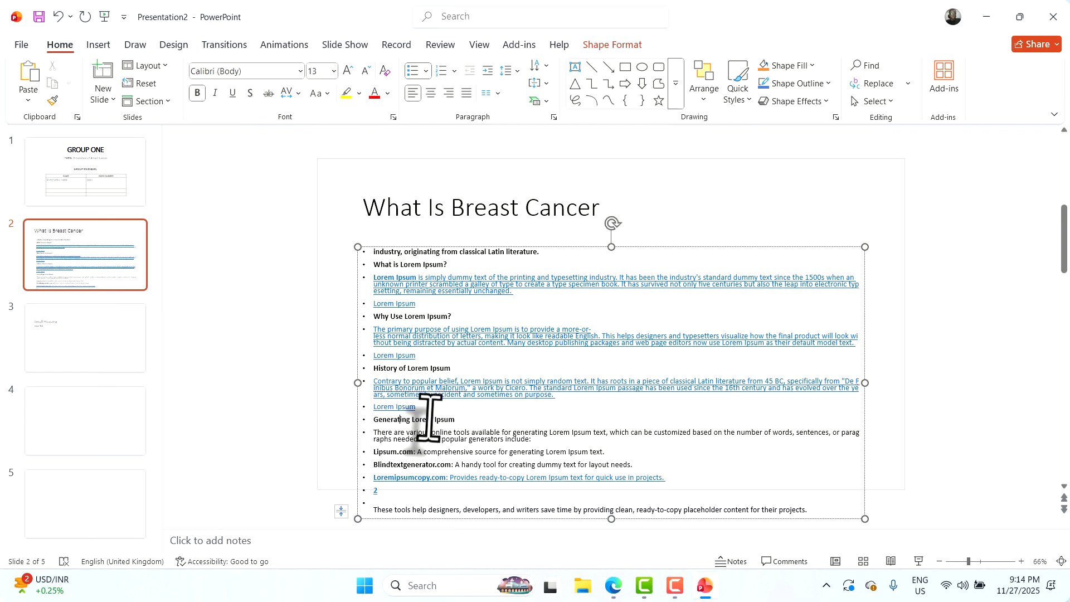
drag(429, 409, 855, 513)
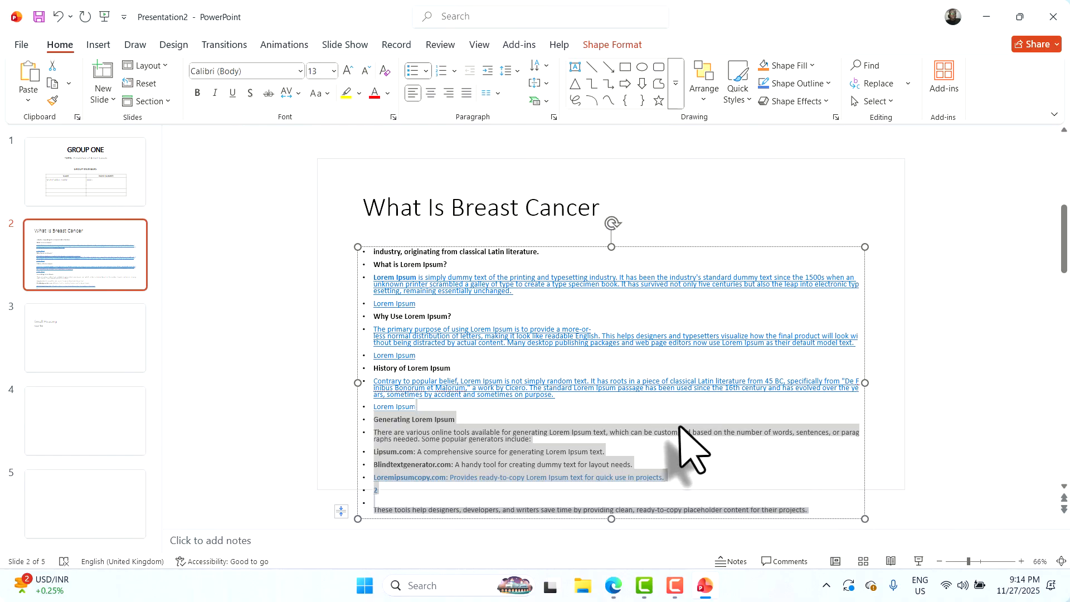
key(Delete)
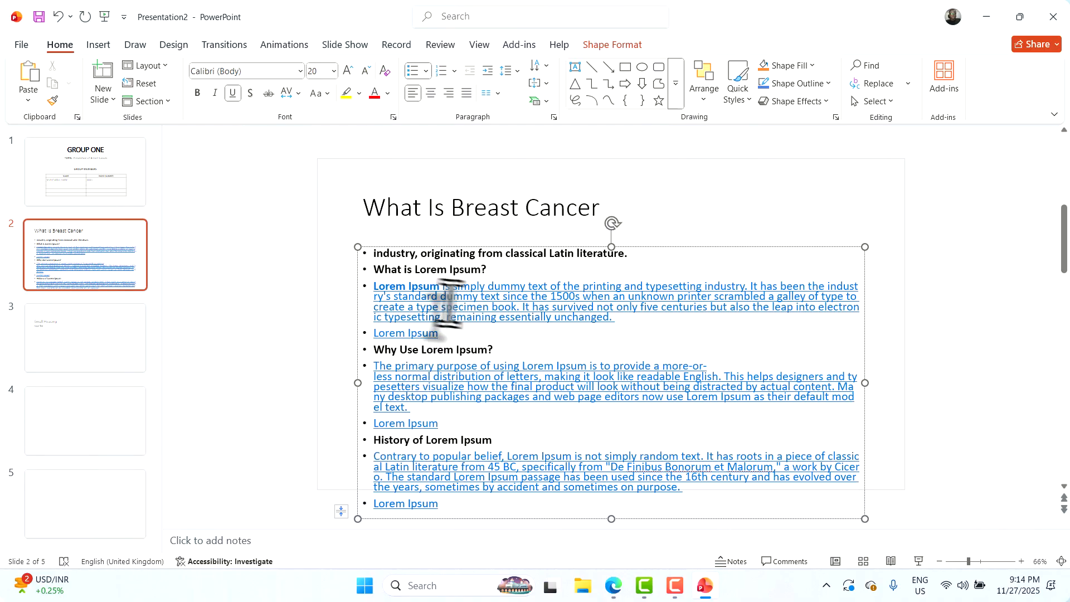
Move the body box up under the title and shrink the title box
mouse_move(409, 249)
mouse_down()
mouse_move(412, 217)
mouse_move(408, 235)
mouse_up()
click(442, 203)
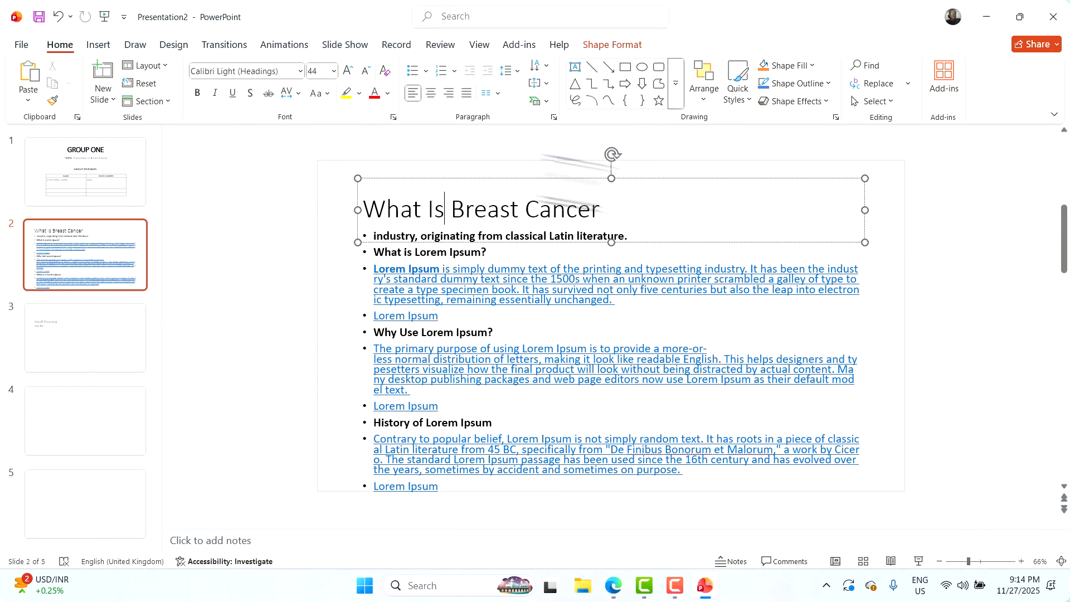
drag(611, 179, 573, 172)
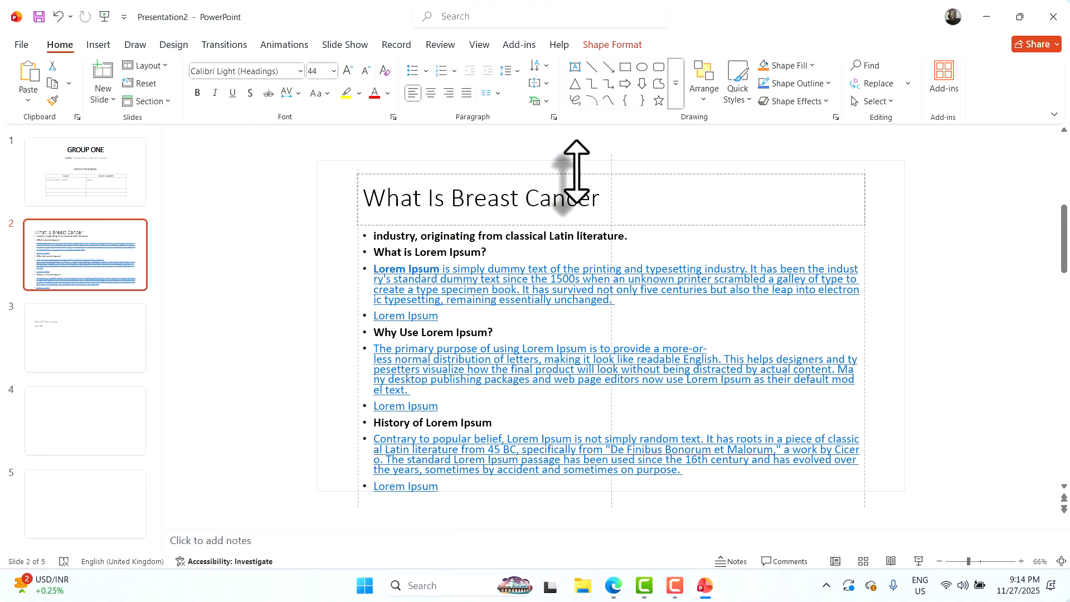
Centre the 'What Is Breast Cancer' title and unbold all of slide 2's body text
triple_click(569, 204)
key(ctrl+e)
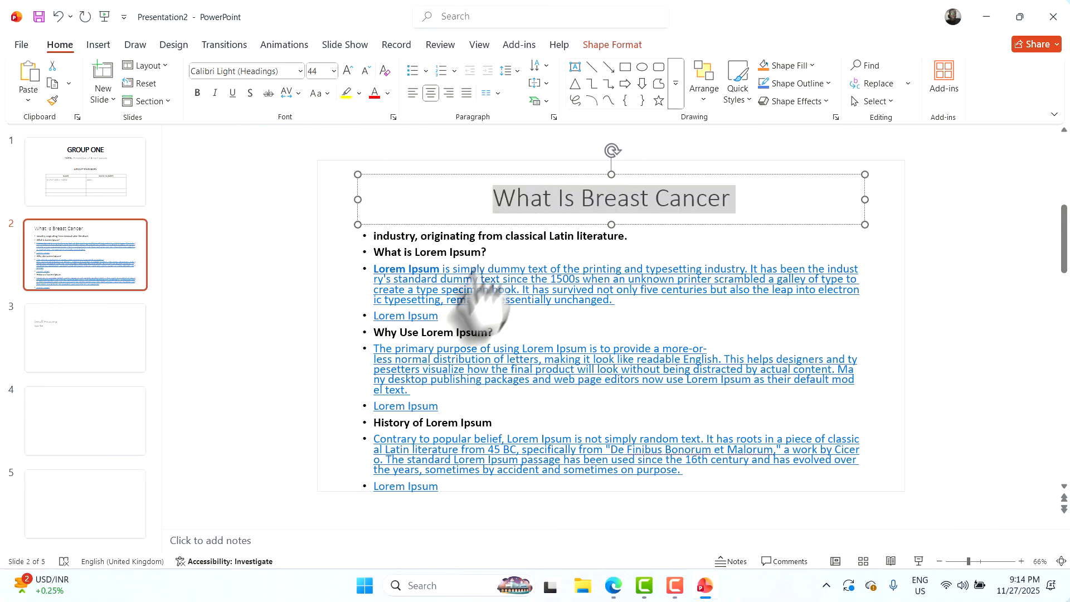
click(466, 299)
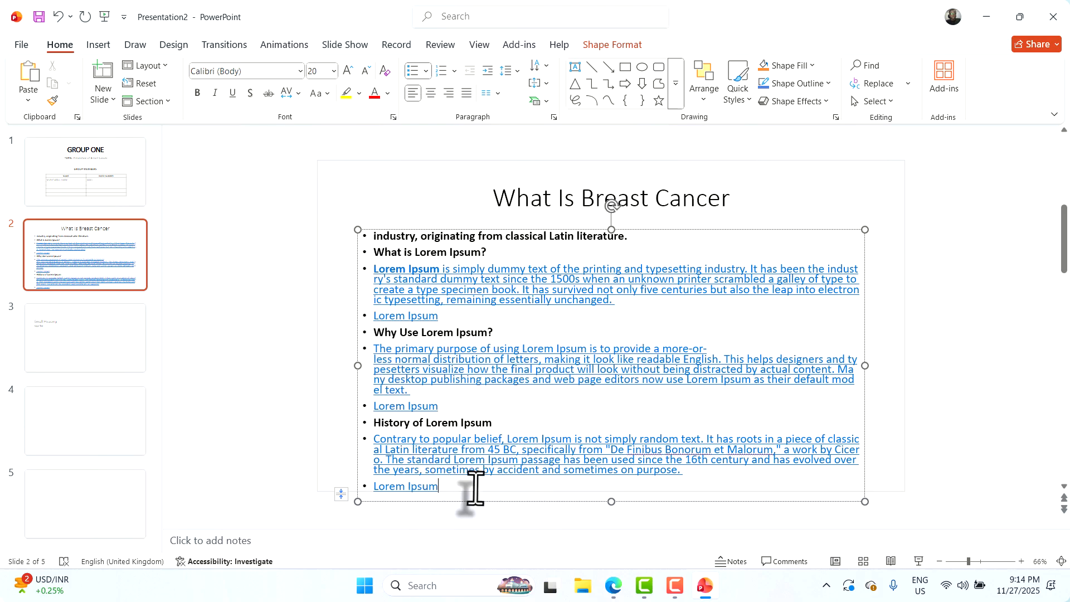
drag(474, 488, 359, 218)
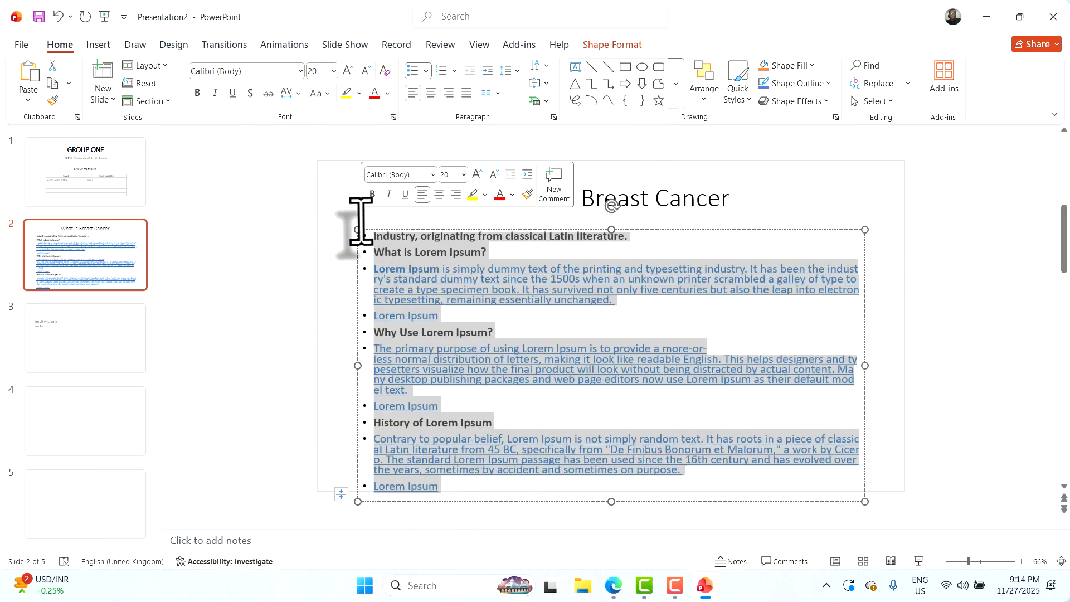
key(ctrl+b)
Dismiss the save prompt without saving and deselect the slide text
click(361, 221)
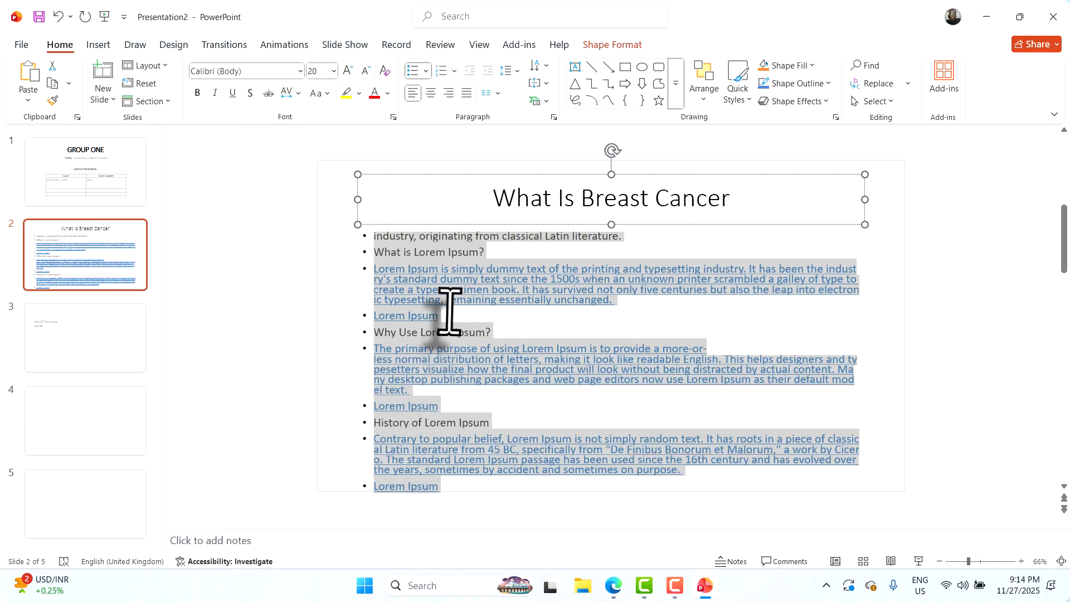
key(alt+F4)
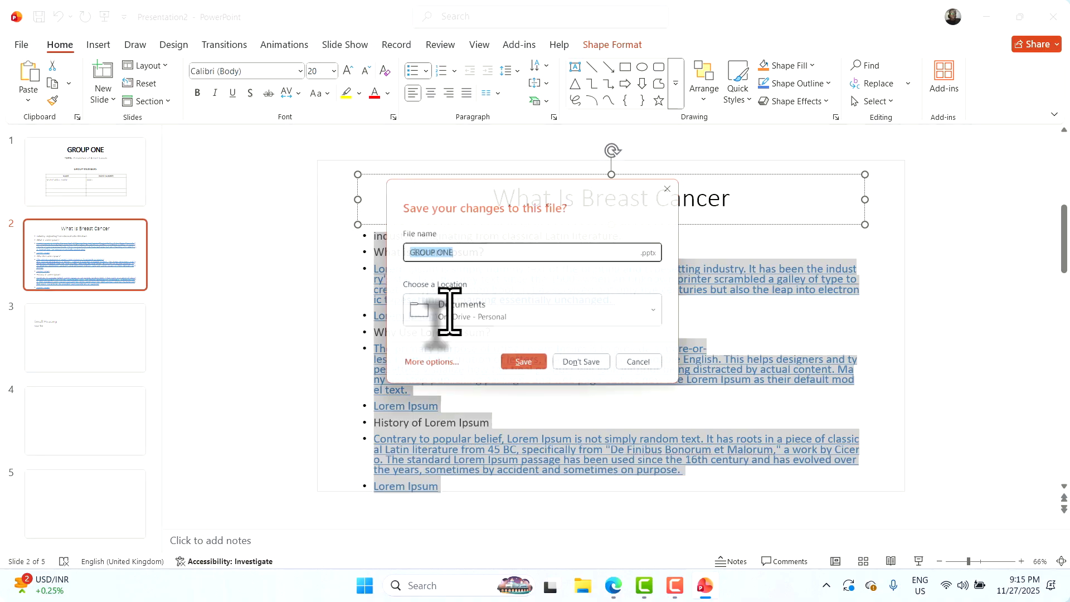
key(Escape)
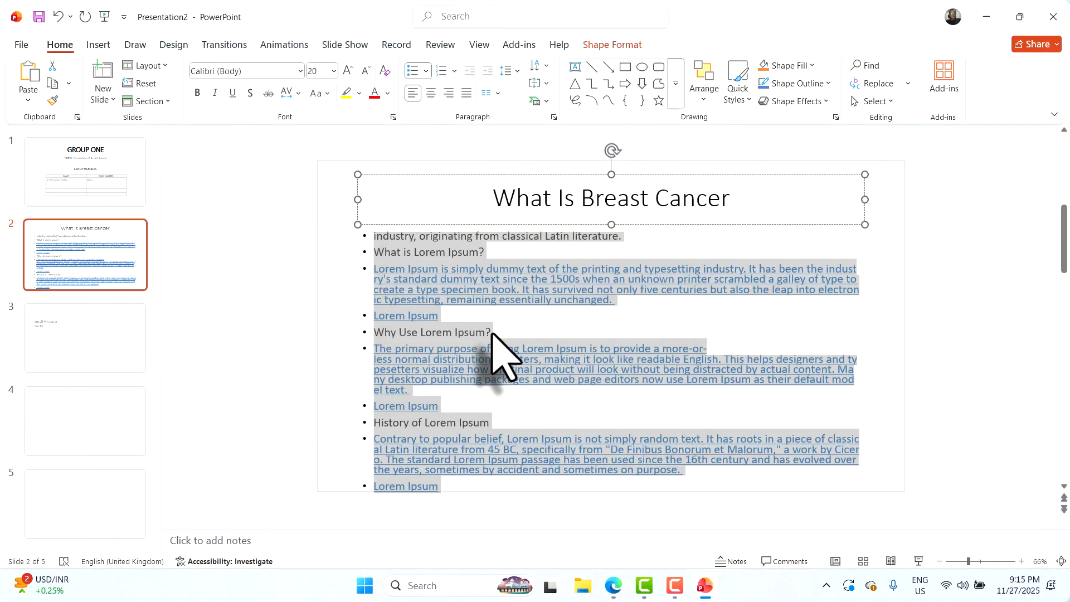
click(536, 359)
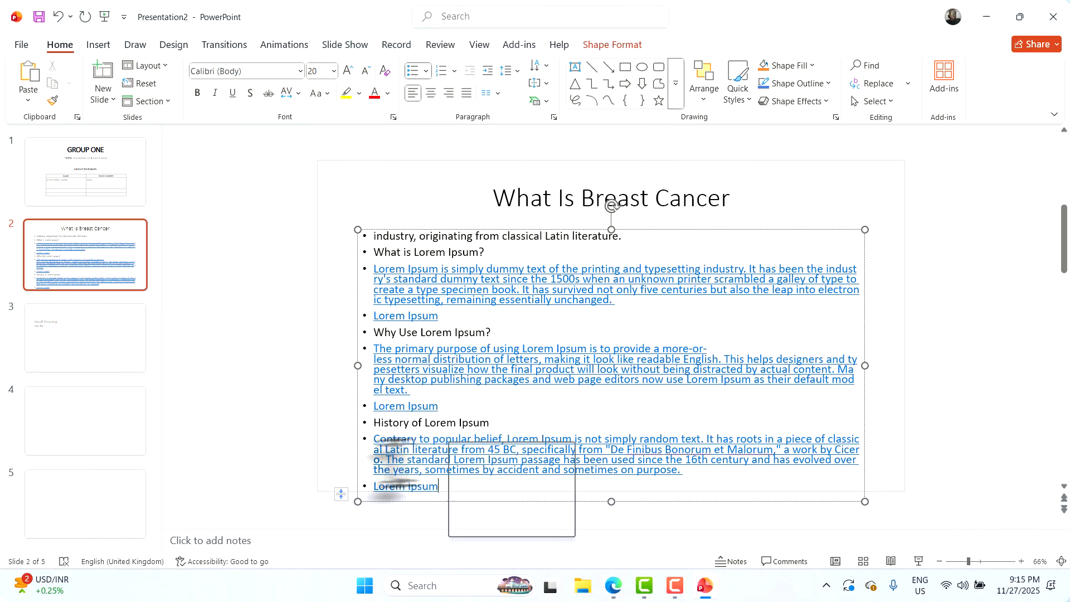
On slide 3, paste the Generating Lorem Ipsum section over 'Major Text'
click(70, 330)
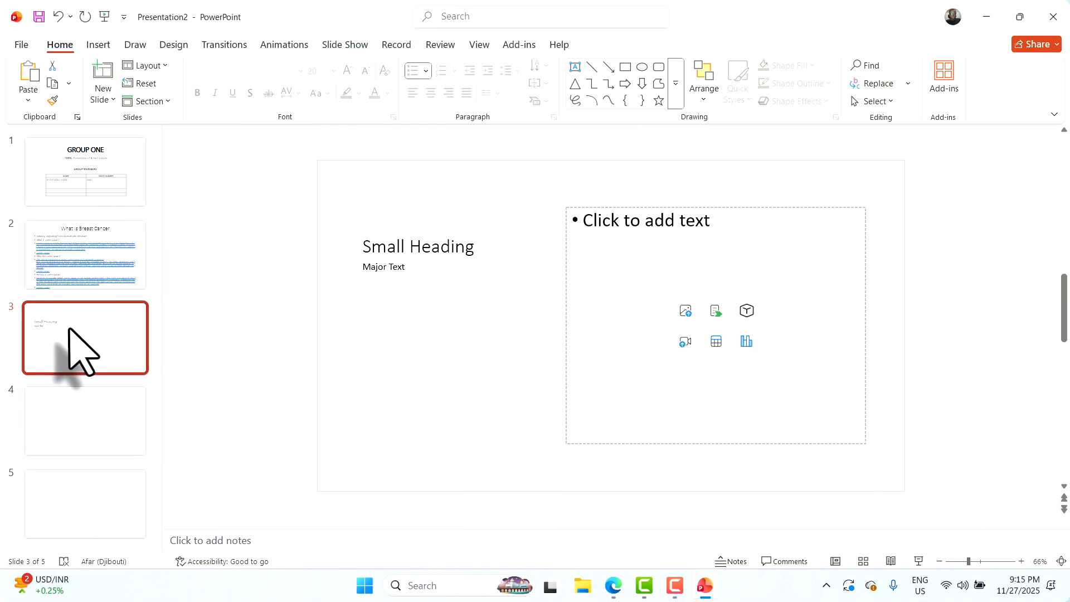
click(477, 354)
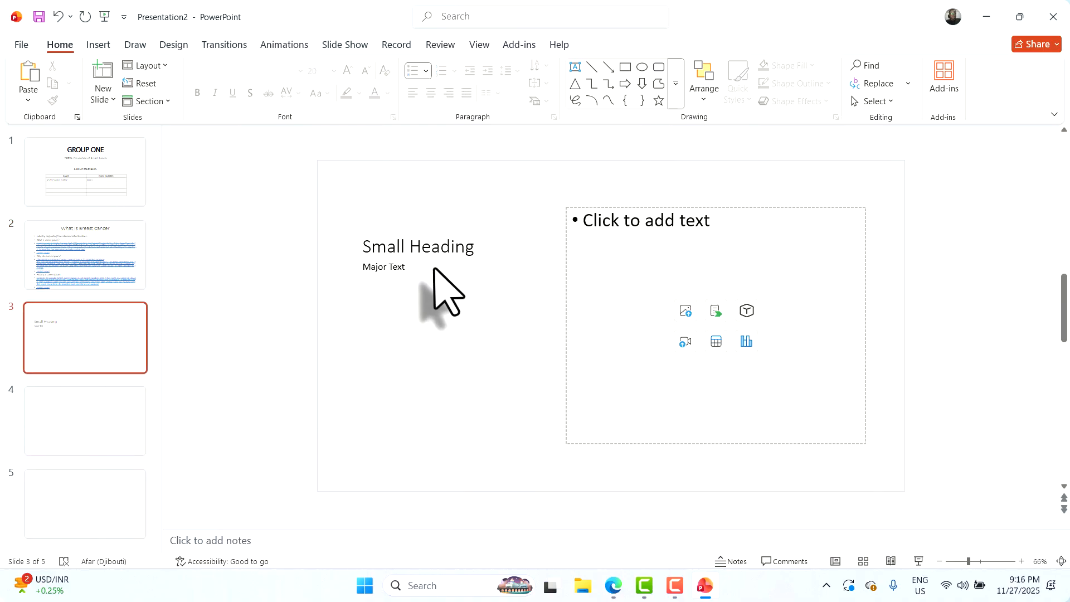
triple_click(375, 272)
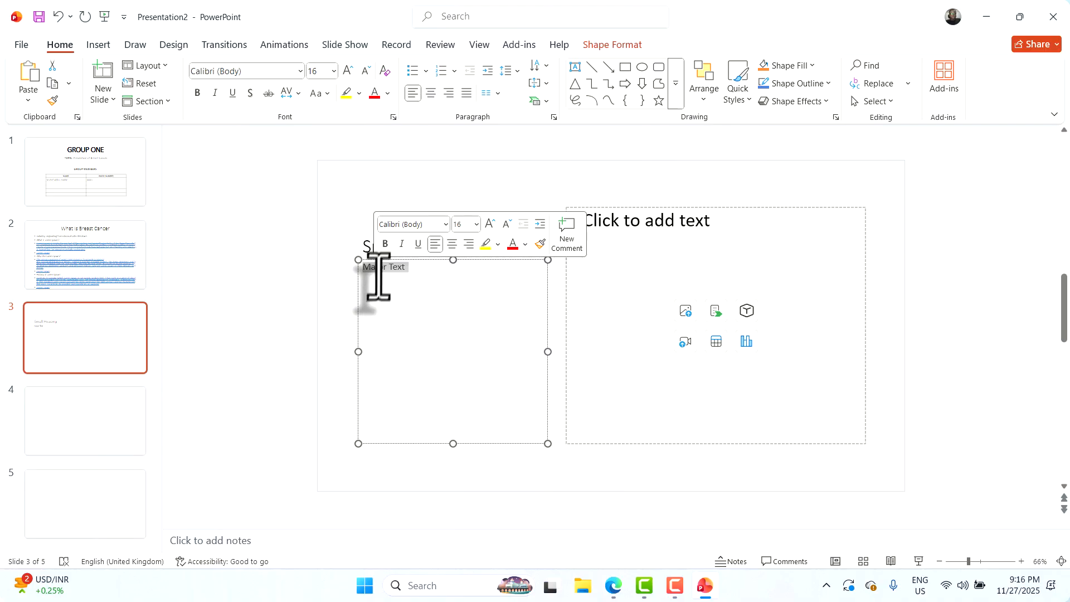
key(ctrl+v)
scroll(429, 298, down, 2)
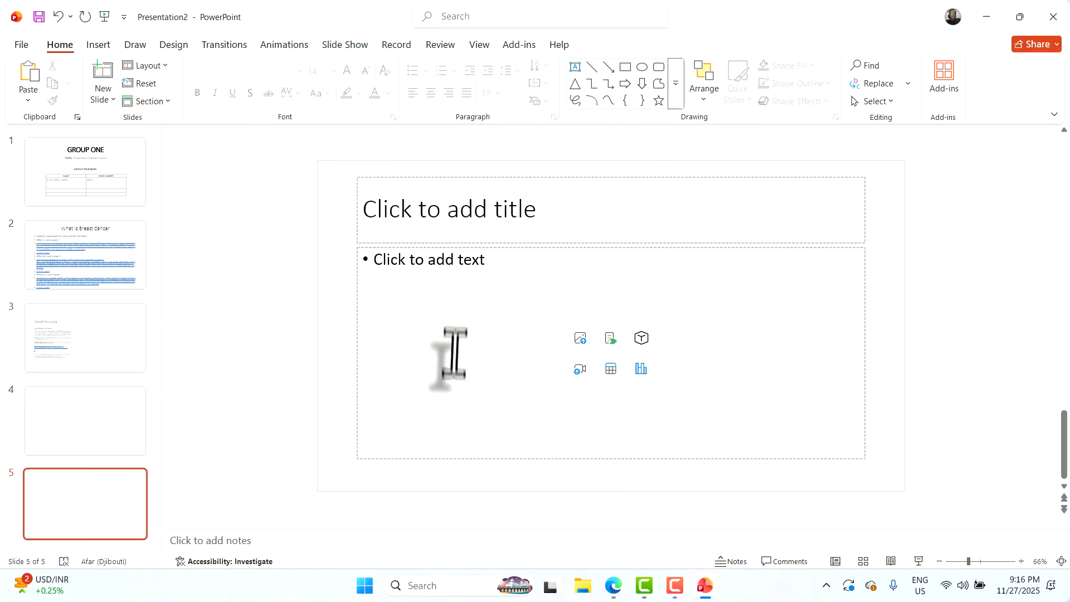
click(79, 357)
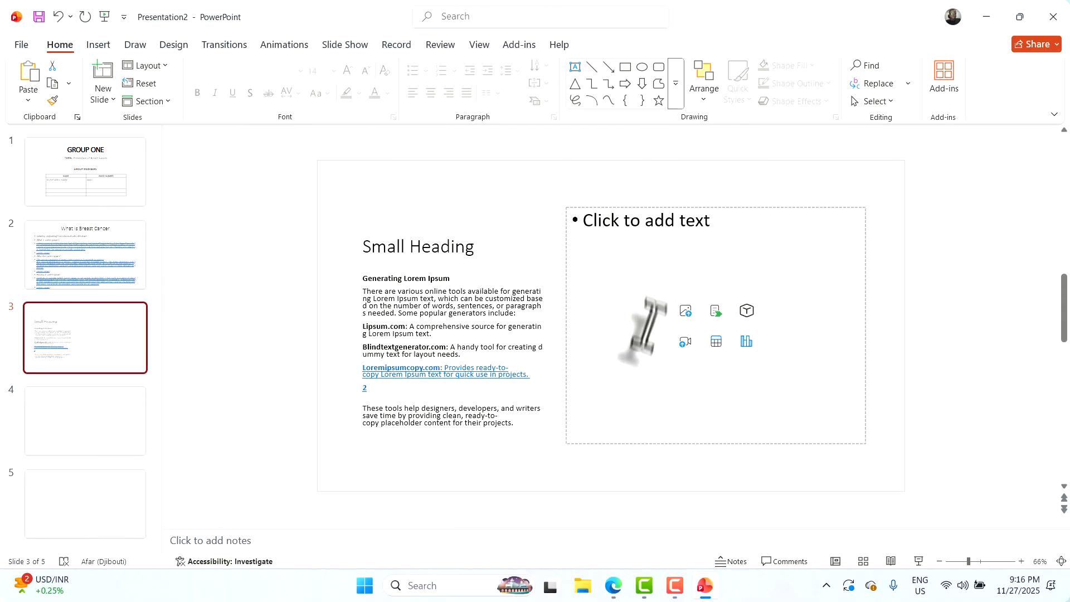
click(676, 275)
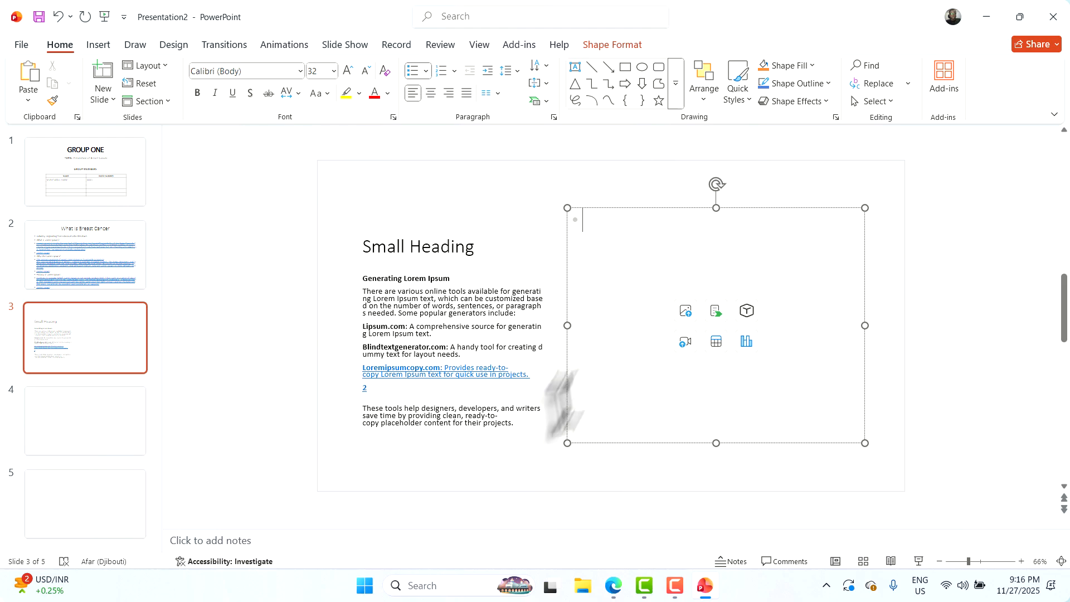
Open Downloads in File Explorer and drag homescreen.png toward PowerPoint
click(571, 589)
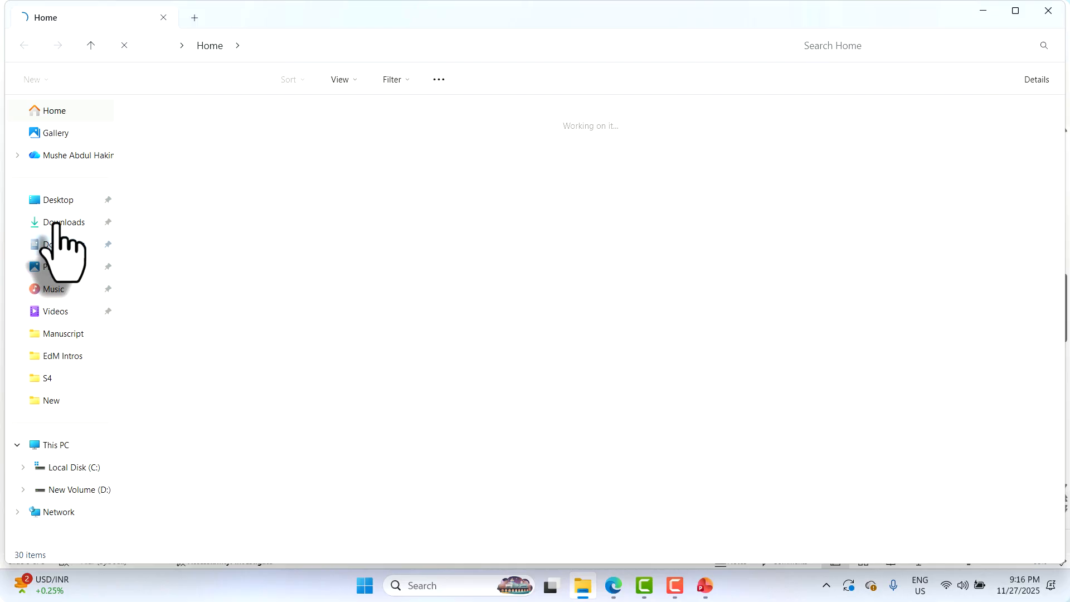
click(55, 225)
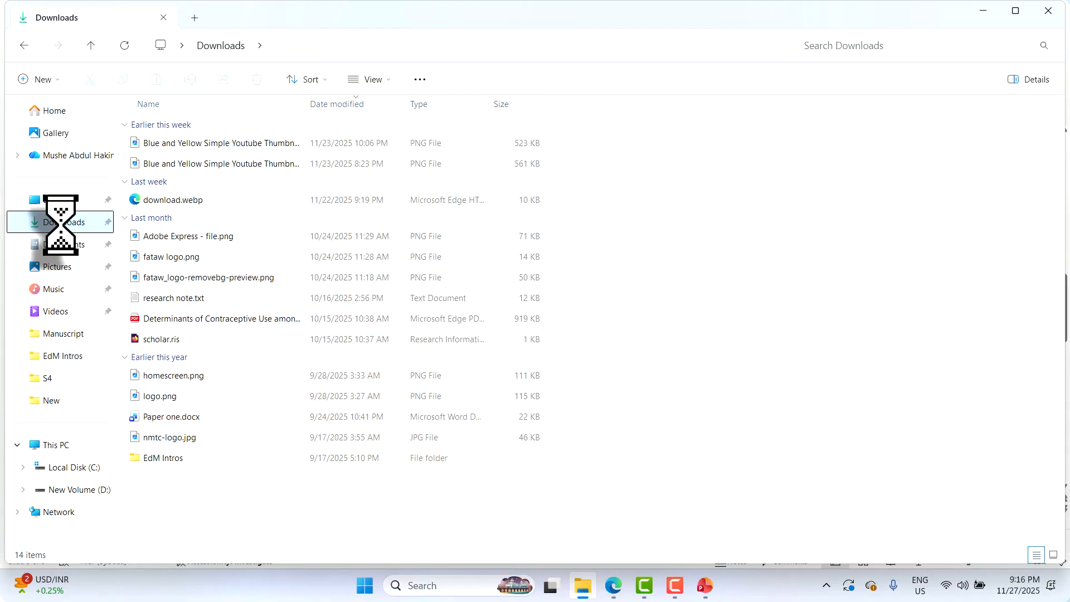
click(186, 237)
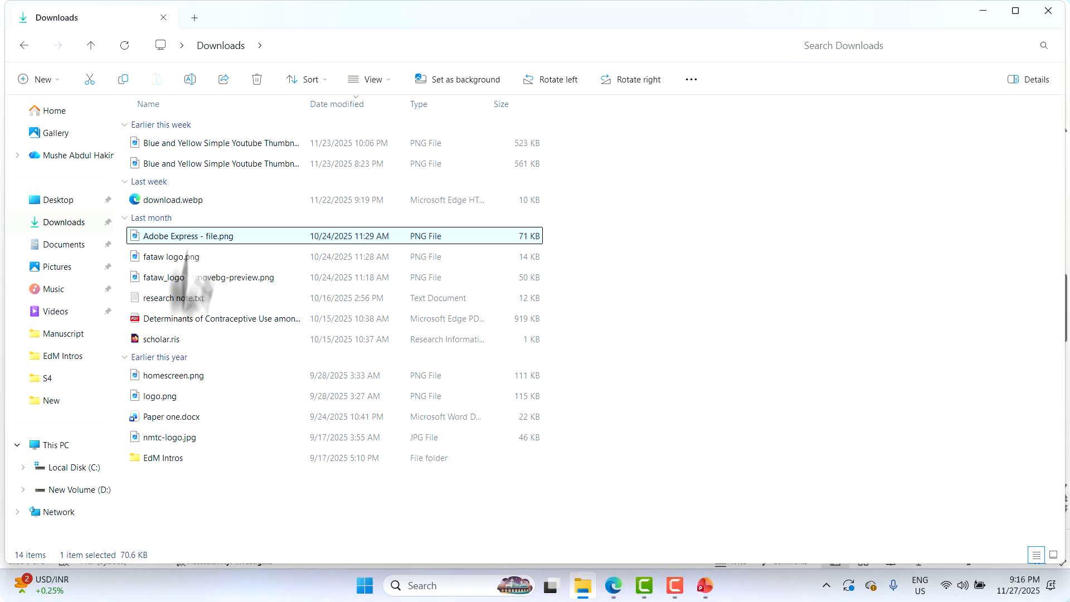
click(169, 376)
drag(155, 378, 713, 584)
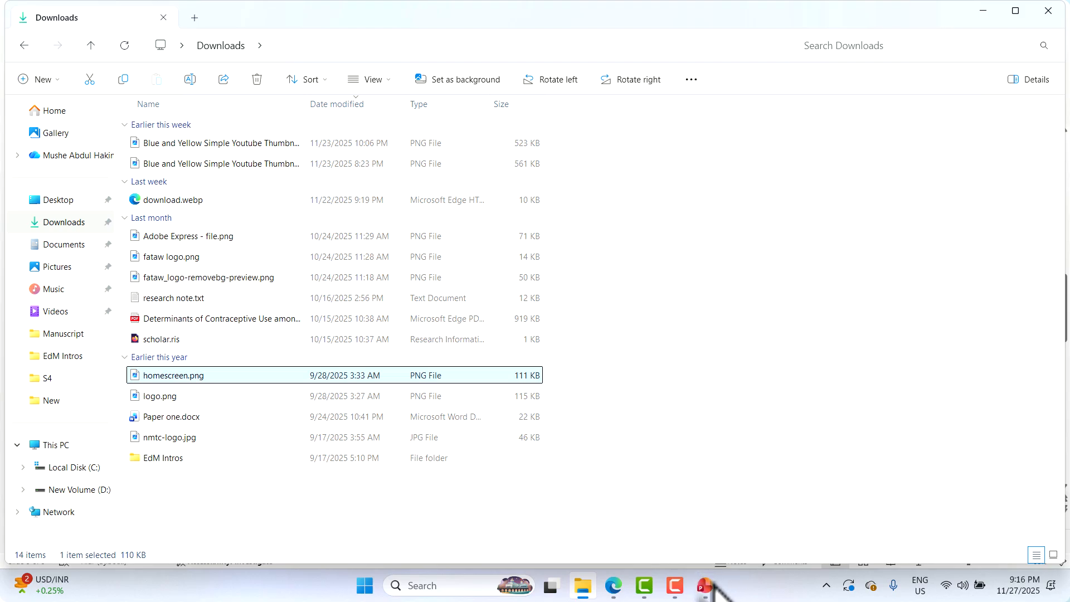
Drop homescreen.png into slide 3's content area and stretch it to 4.56" tall
drag(708, 591, 660, 357)
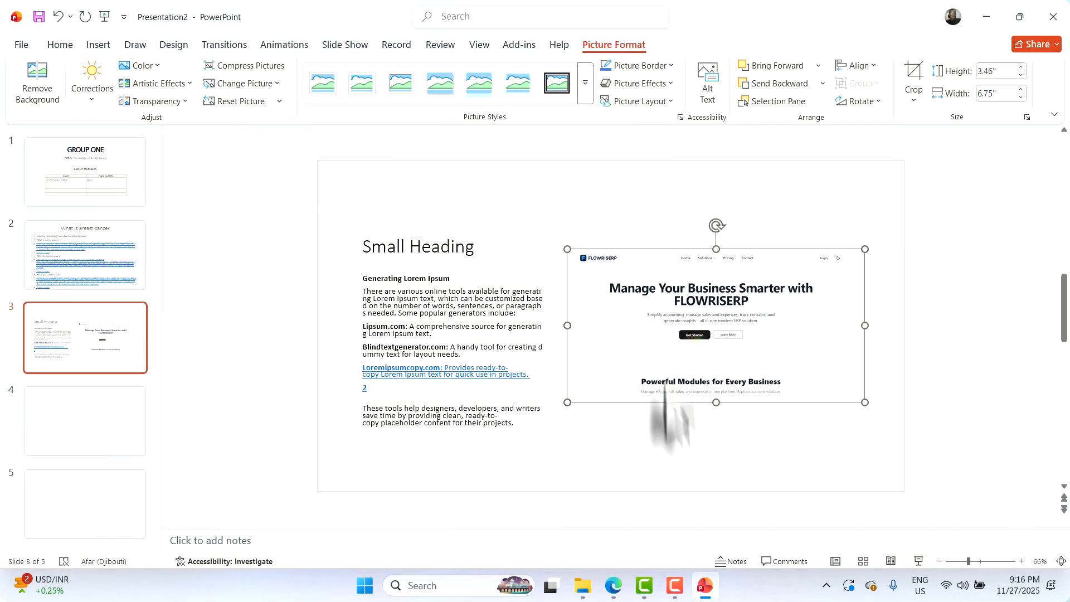
drag(717, 402, 715, 438)
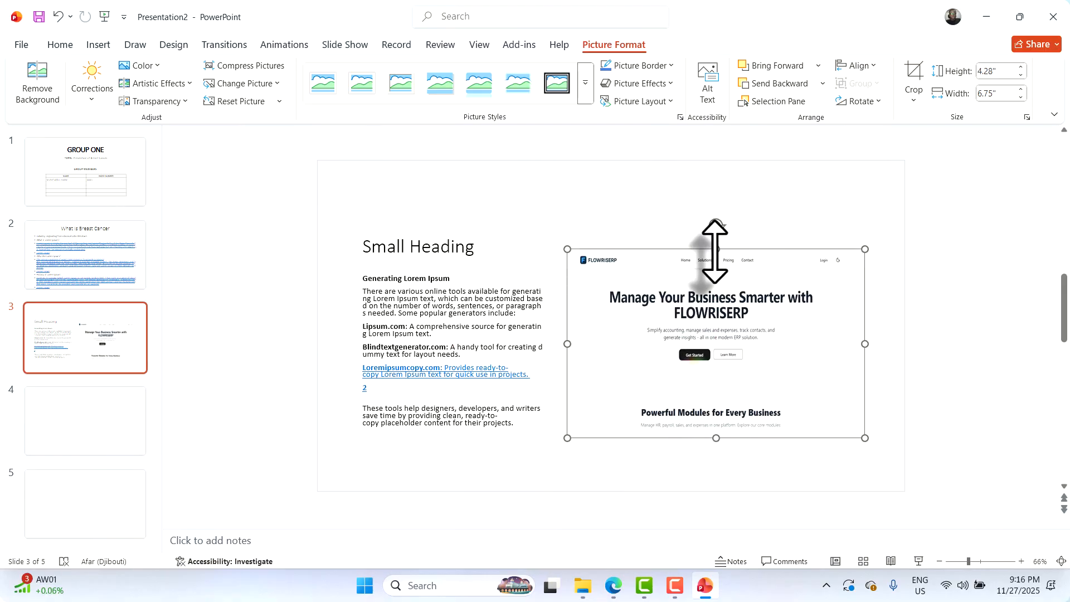
drag(705, 250, 709, 237)
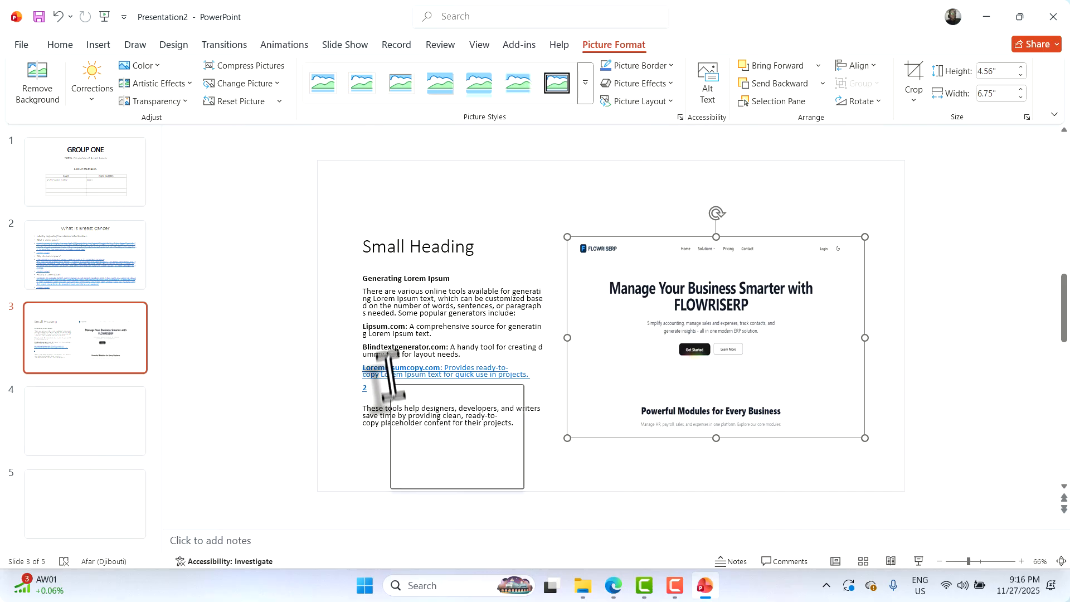
click(95, 426)
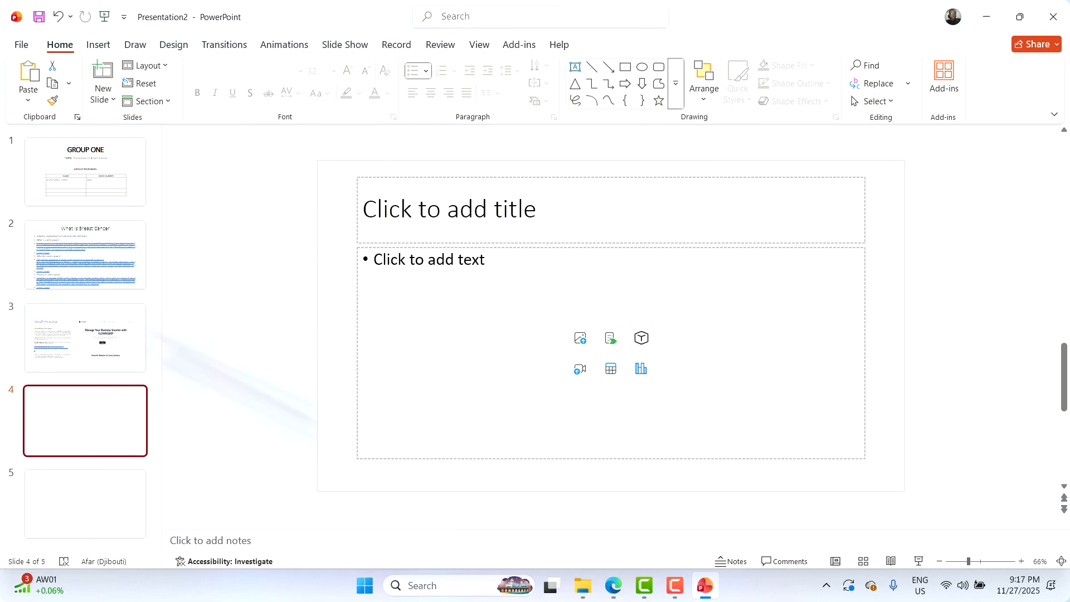
Look over slides 3, 2, 1 and 4, then return to the GROUP ONE title slide
click(87, 341)
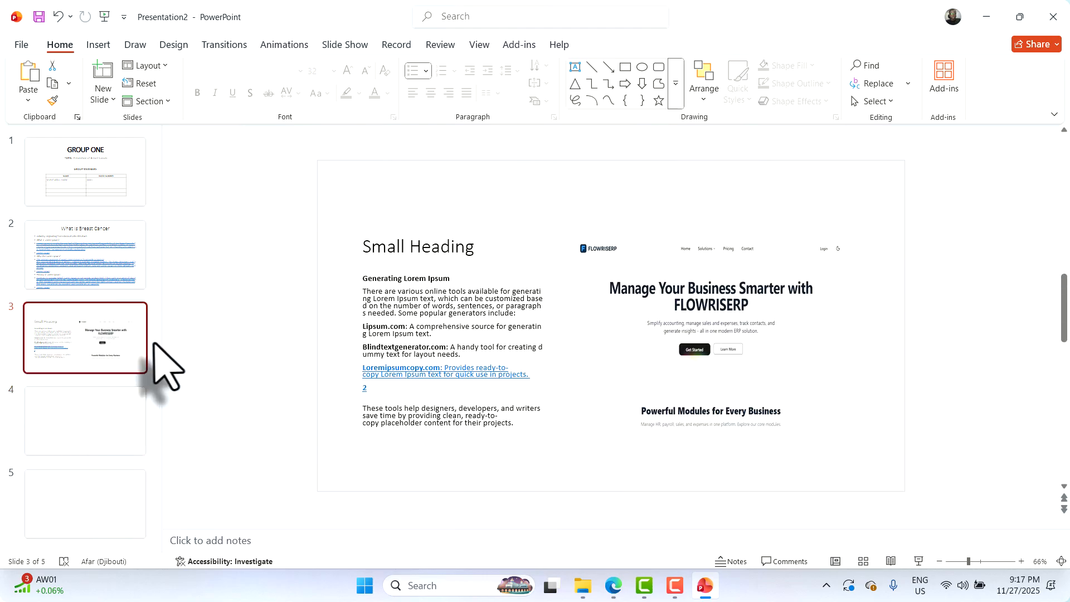
click(102, 277)
click(71, 203)
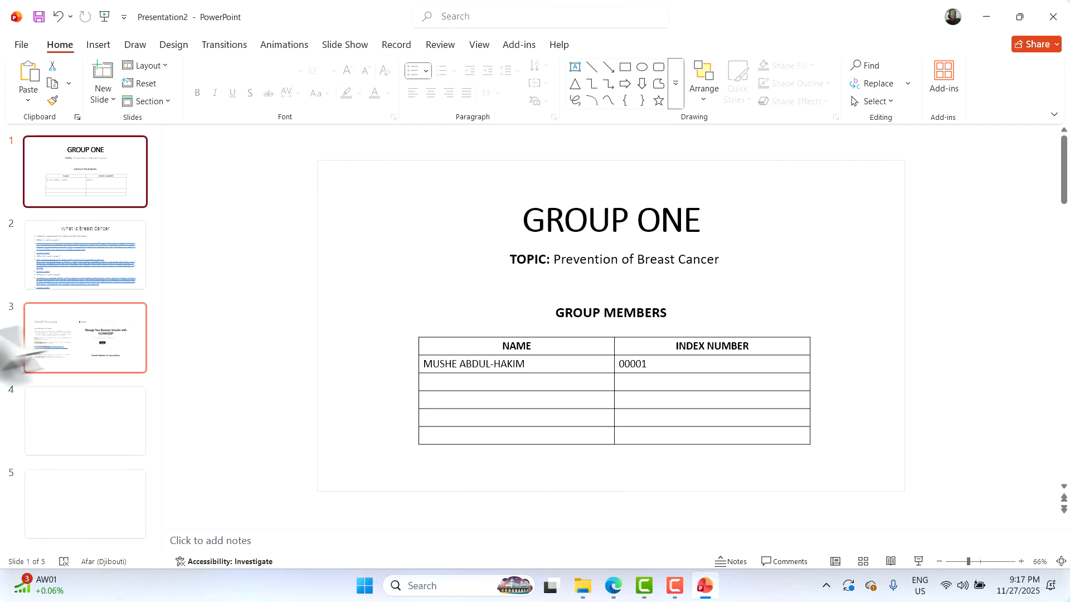
click(62, 424)
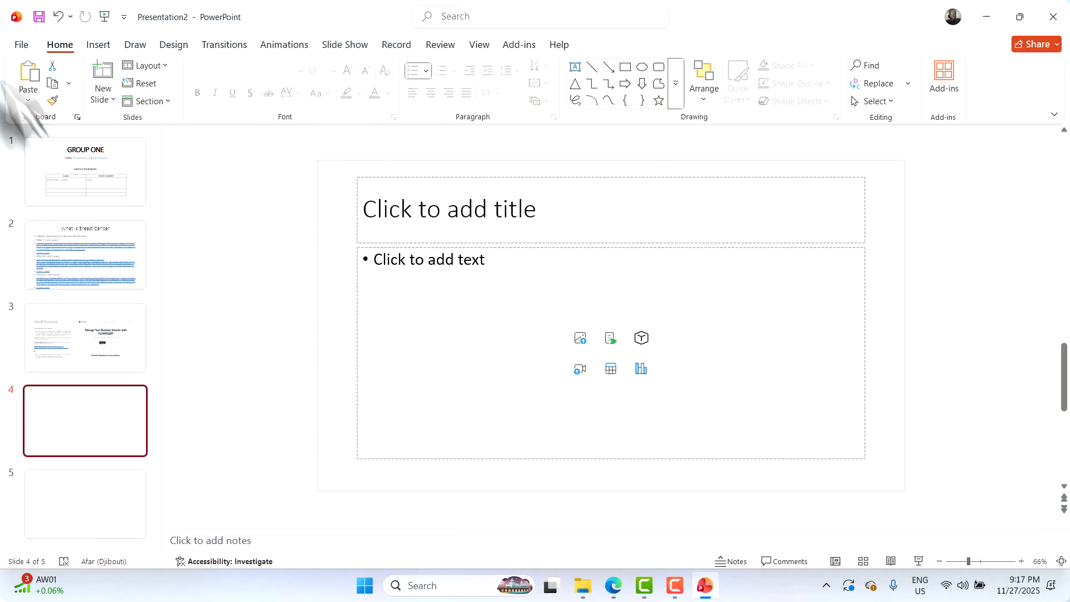
click(78, 183)
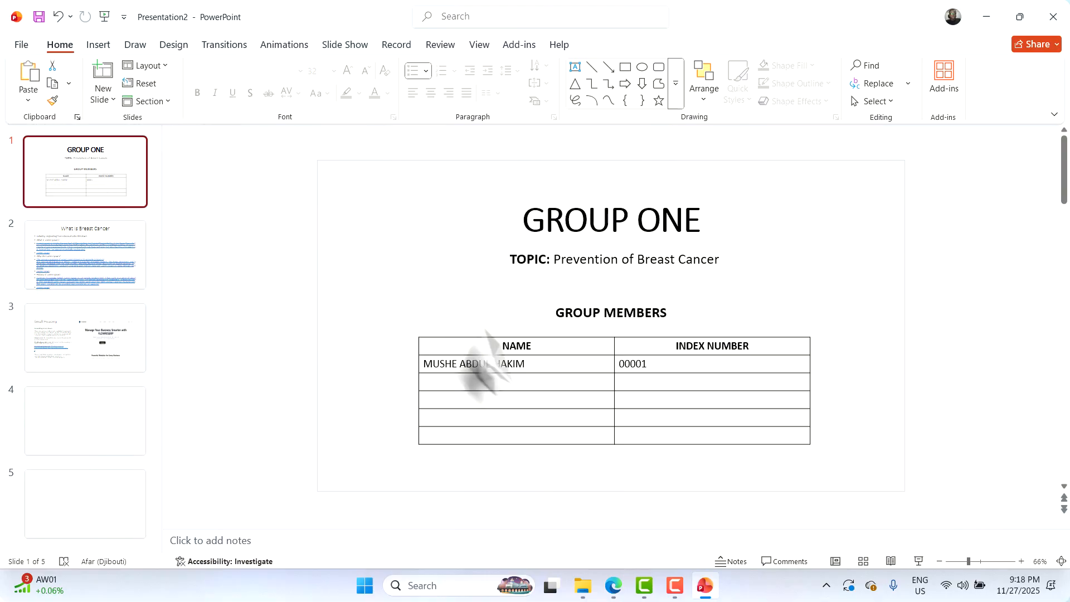
Place the cursor at the end of the first member's name in the NAME column
click(539, 368)
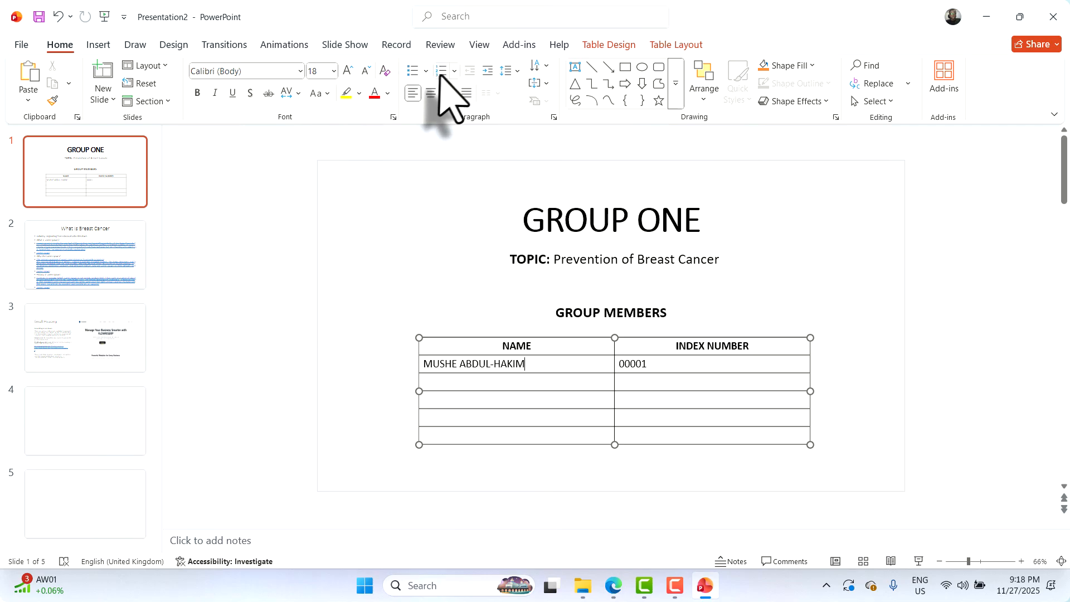
Draw a 1.63 × 1.51 inch blue square left of the GROUP ONE title, then minimize the Meet window
click(625, 68)
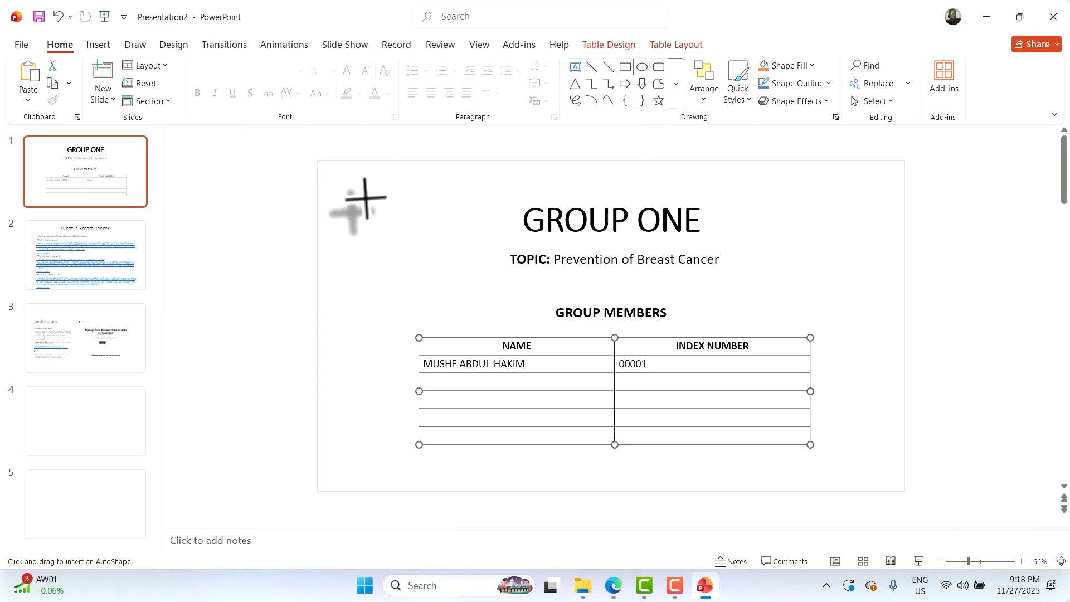
drag(366, 195, 432, 267)
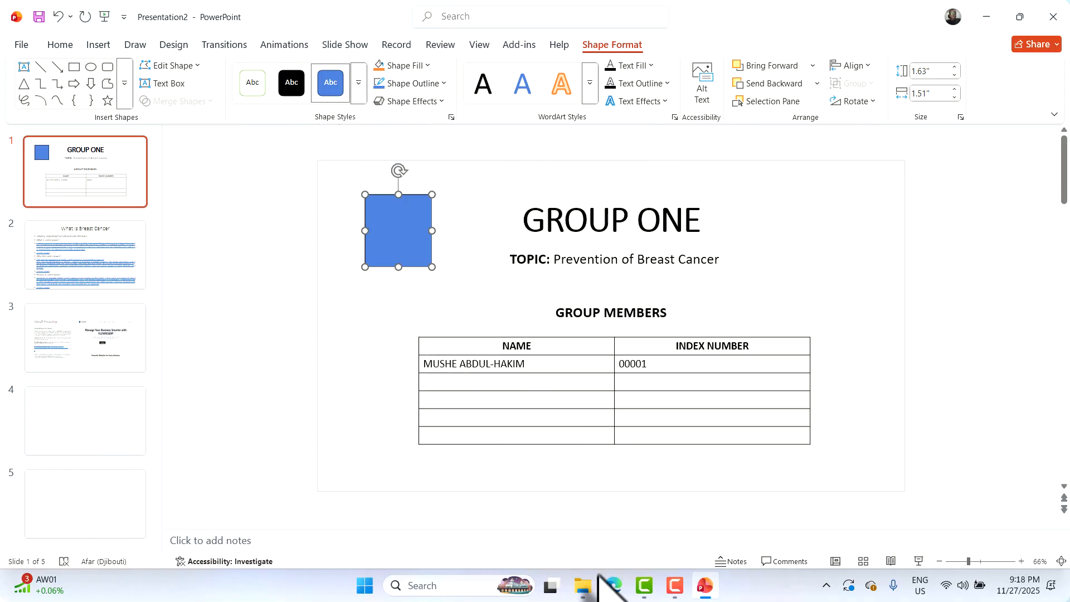
mouse_move(613, 588)
click(577, 507)
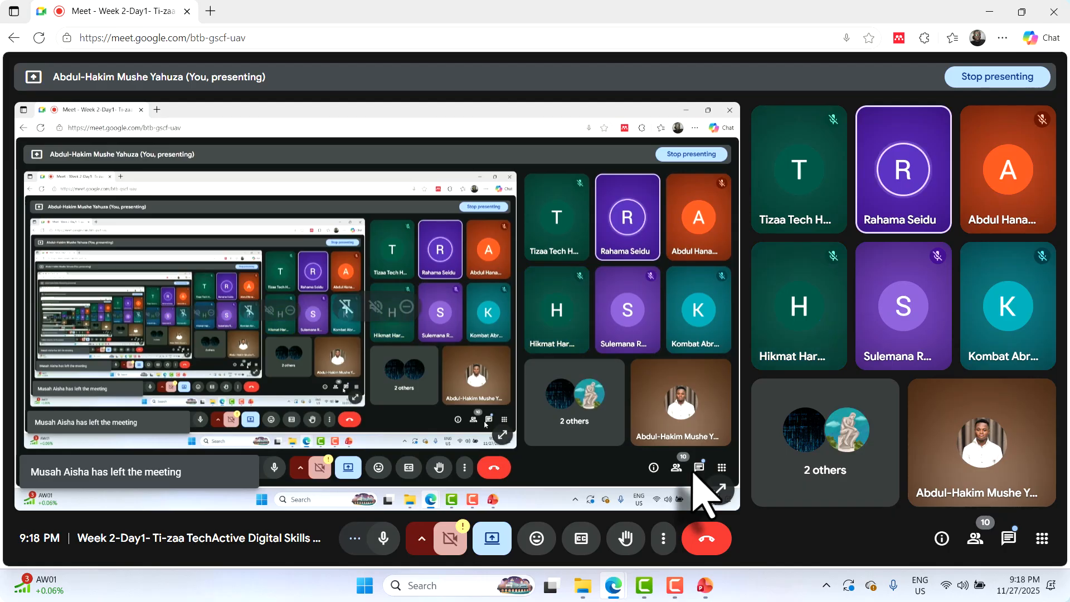
click(990, 11)
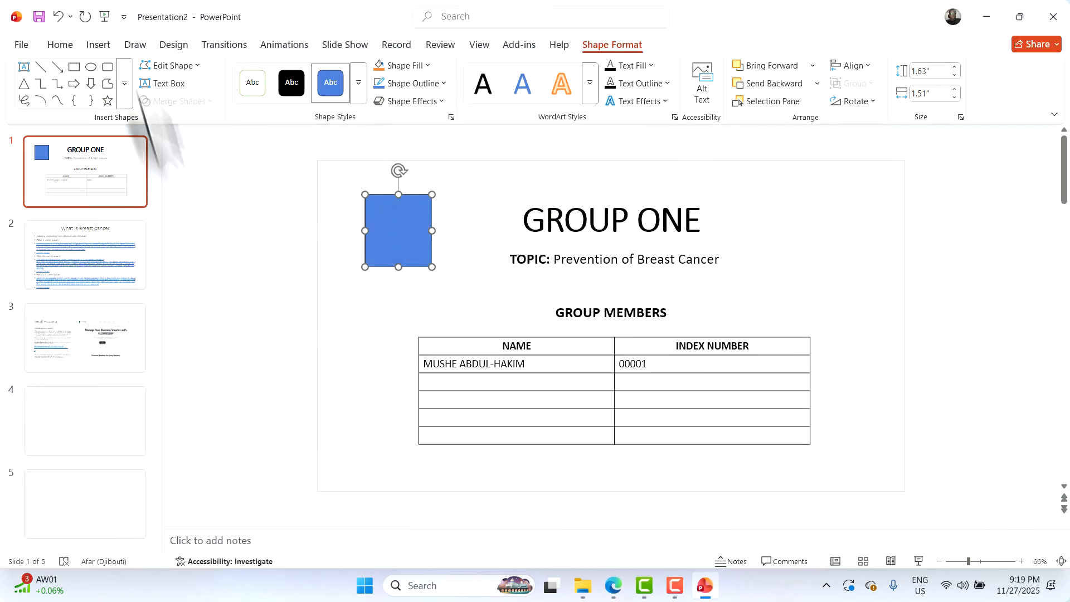
Delete the blue square so slide 1 shows only the title, topic line and members table
click(62, 49)
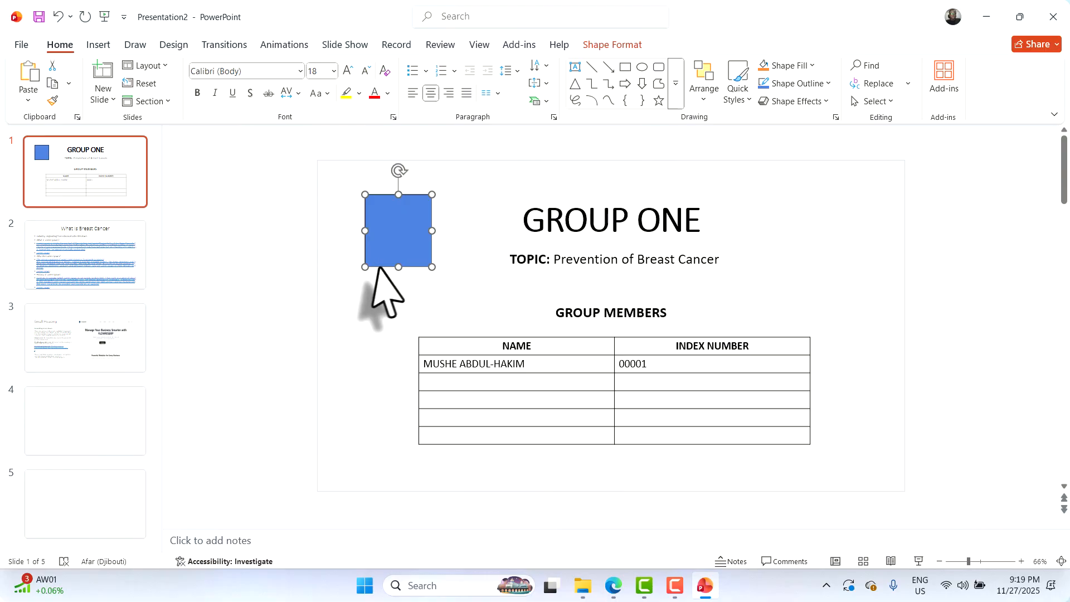
key(Delete)
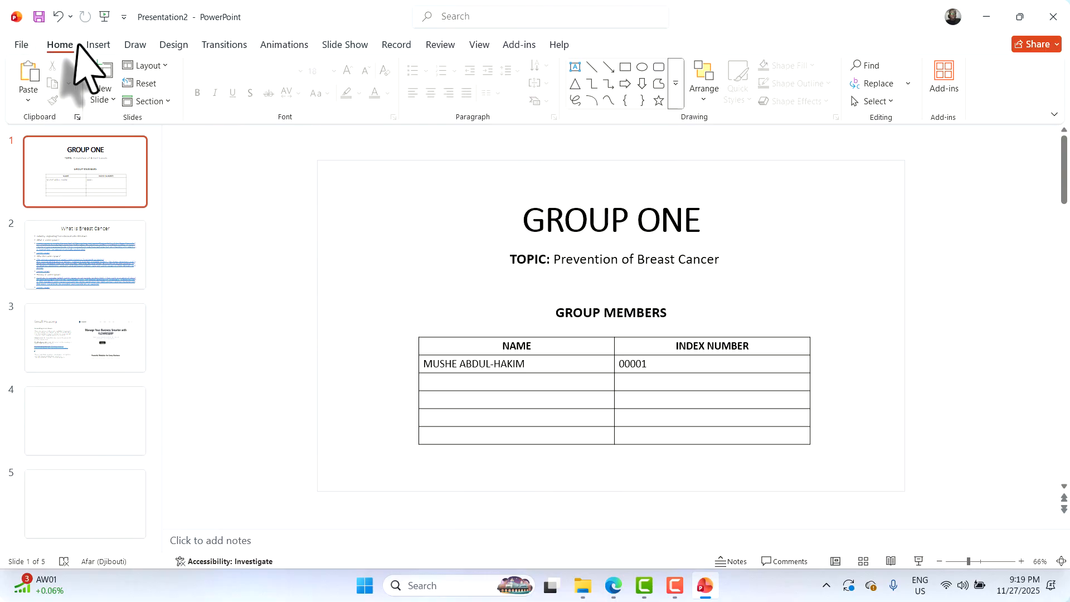
click(96, 46)
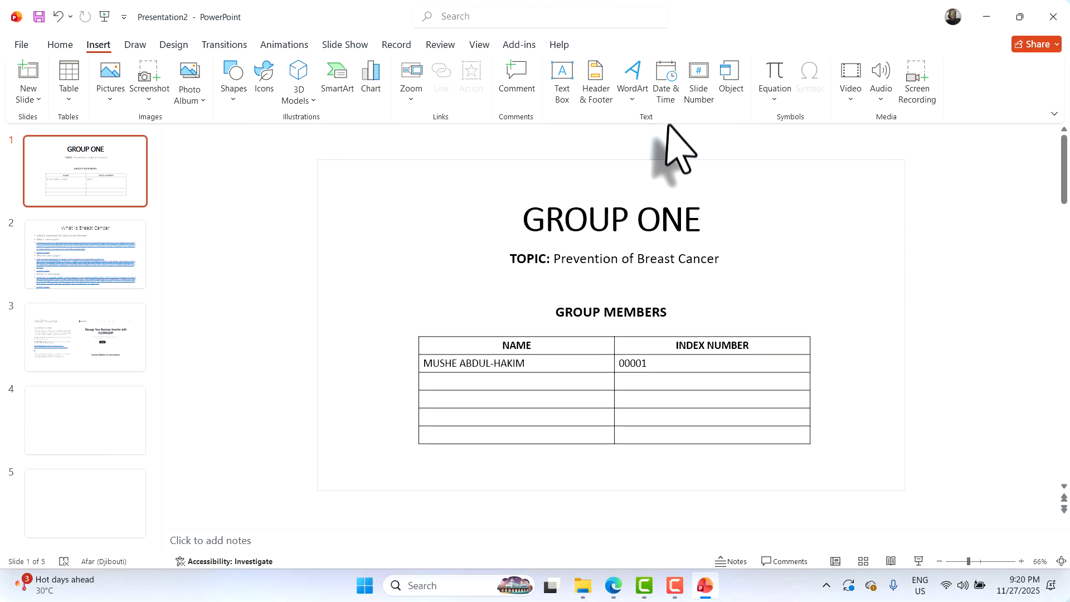
Browse the WordArt, Equation, Video and Audio options on the Insert tab without adding anything
click(632, 99)
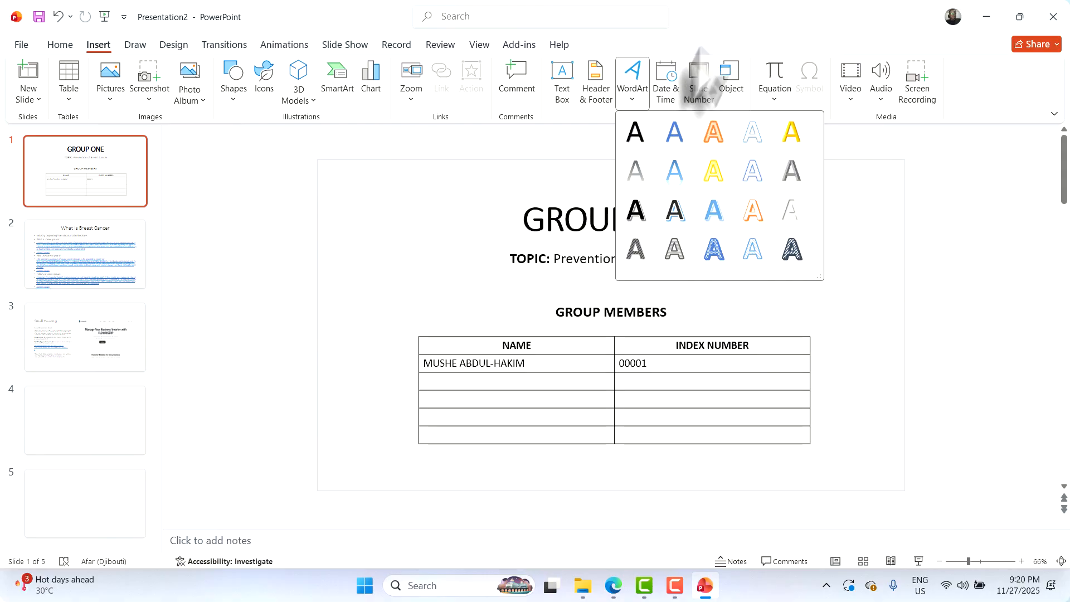
click(751, 25)
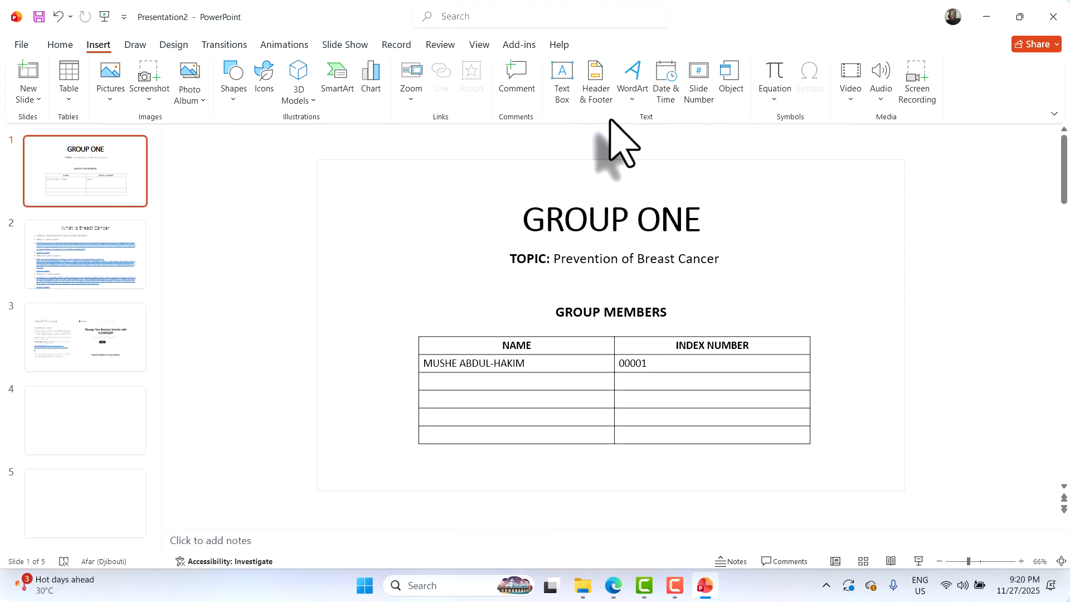
click(774, 99)
click(770, 105)
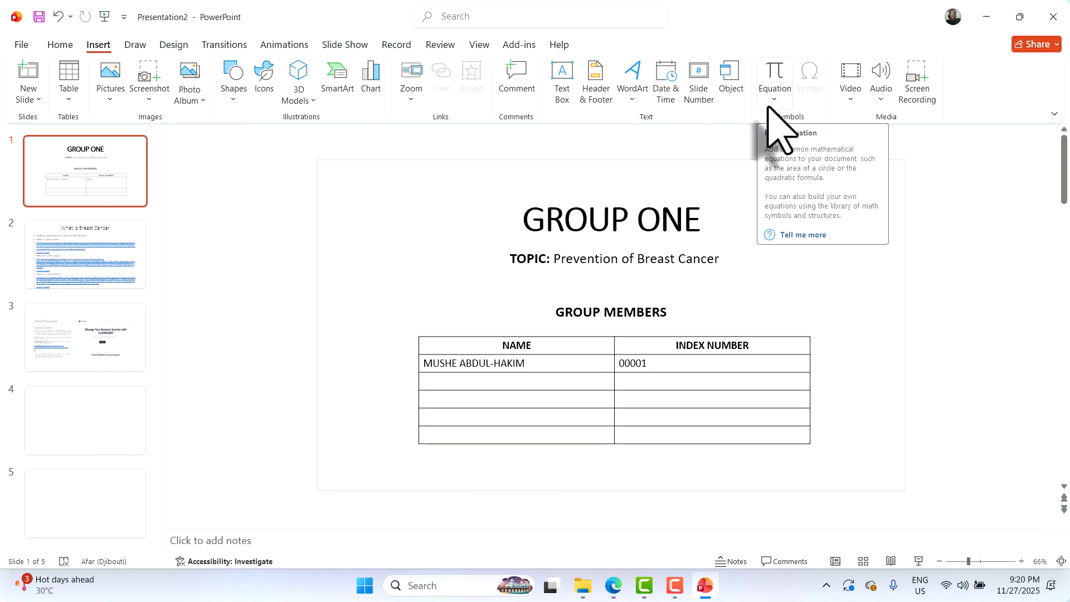
click(769, 106)
click(851, 101)
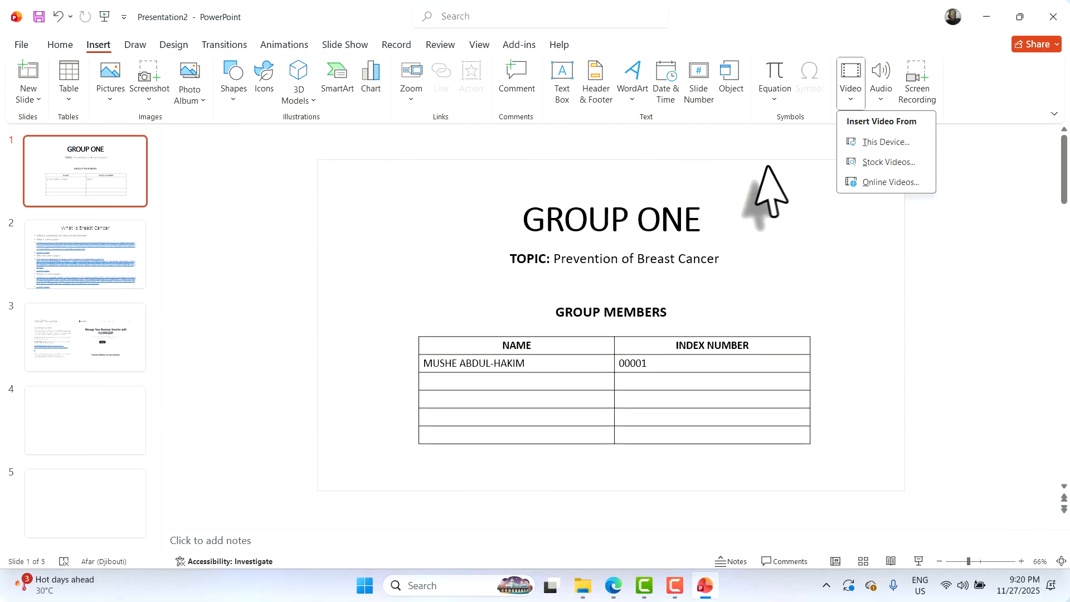
click(874, 99)
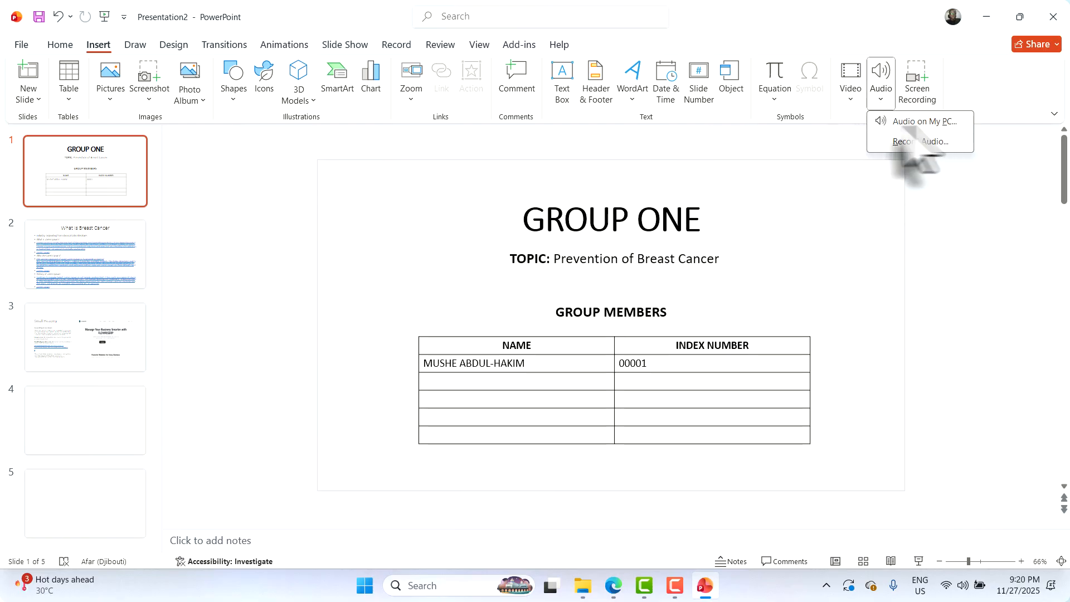
click(836, 412)
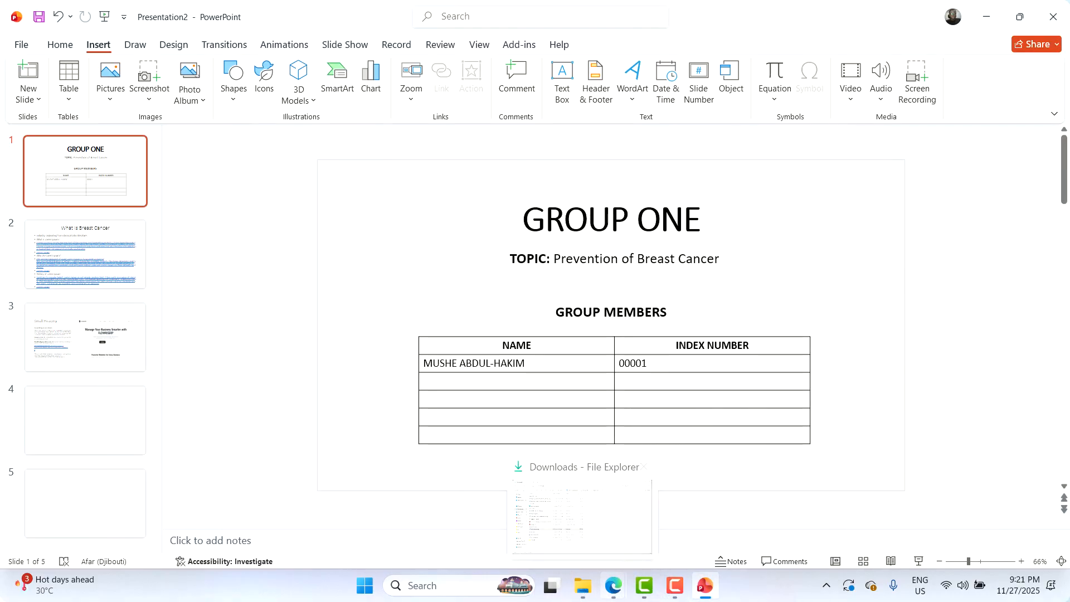
Start and cancel a screen recording, then bring up the Draw tab's pens and highlighters
mouse_move(594, 502)
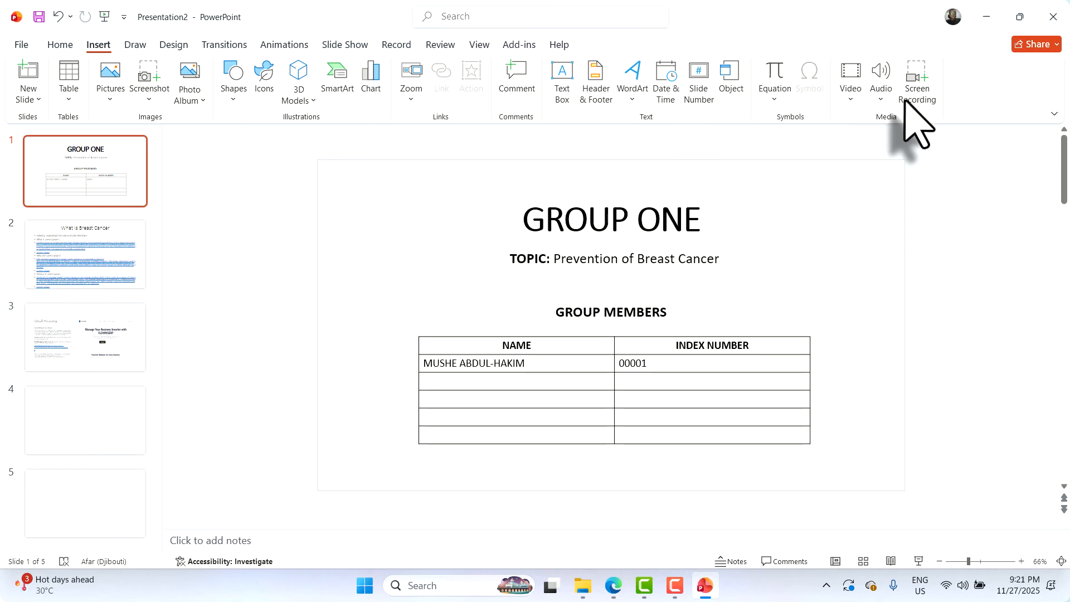
click(912, 98)
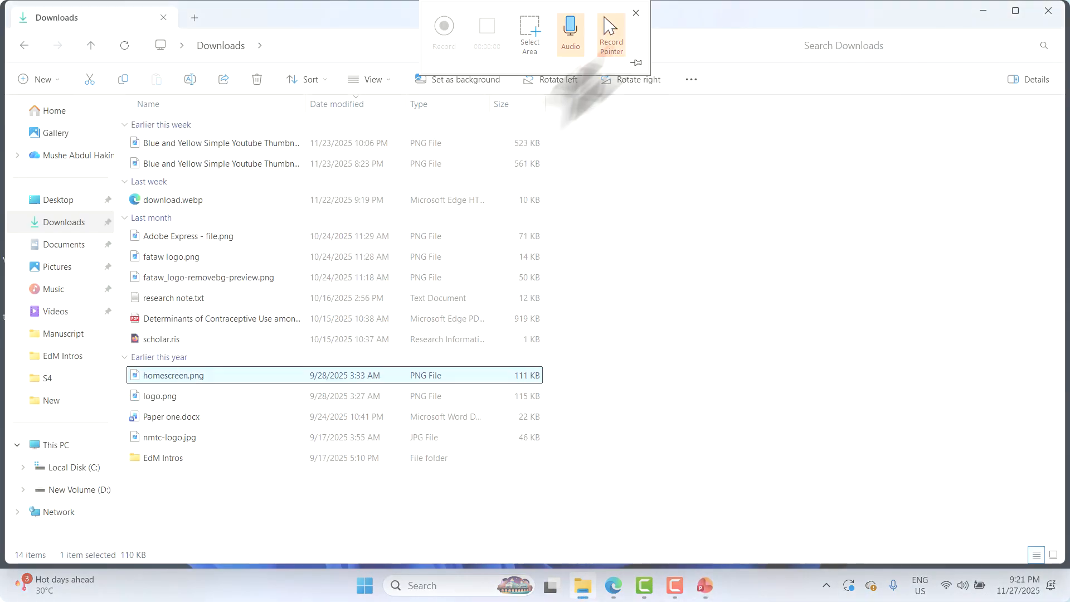
click(635, 12)
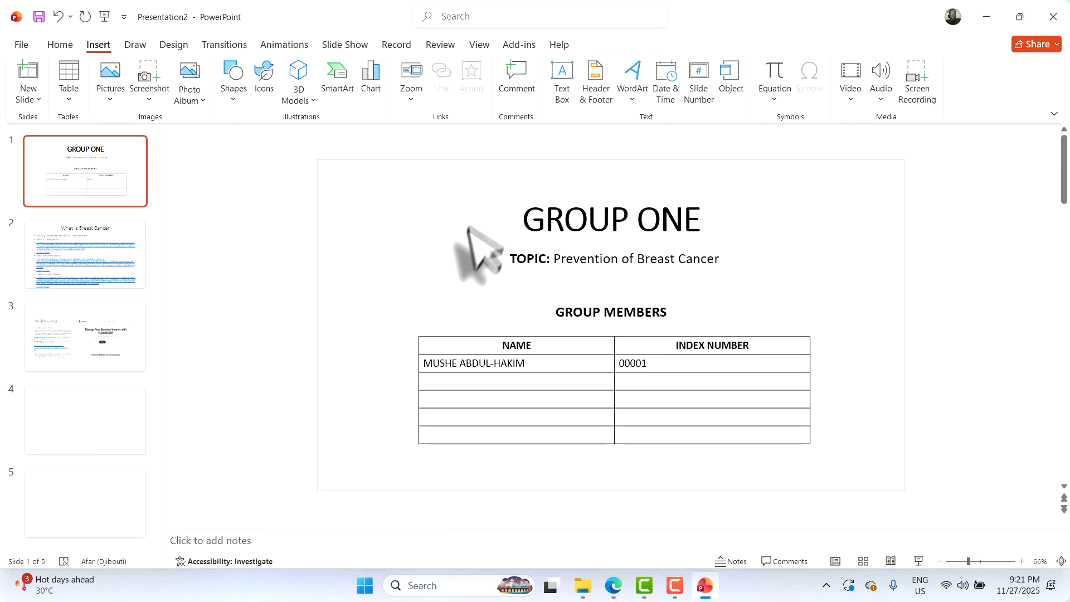
click(136, 45)
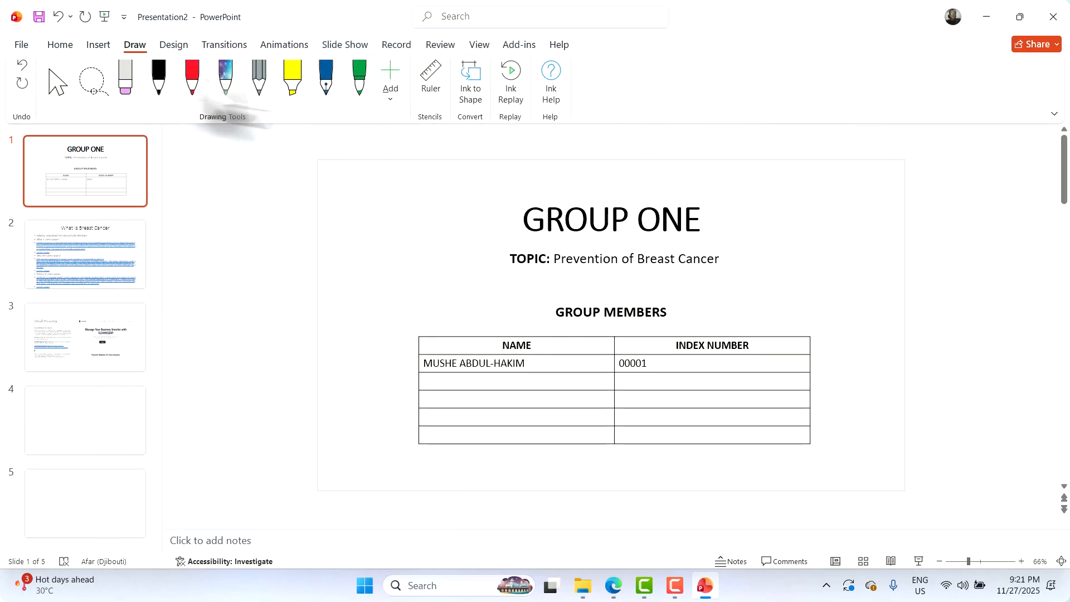
Show the Design tab's Themes and Variants galleries for the deck
click(174, 46)
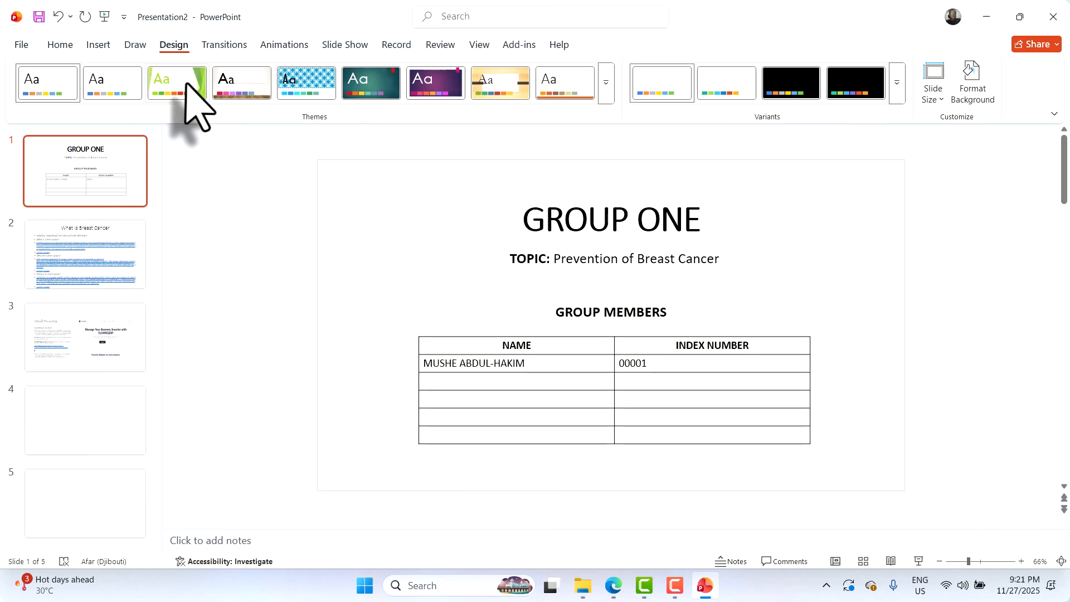
Look through the Transitions, Animations and Slide Show tabs without changing anything
click(221, 46)
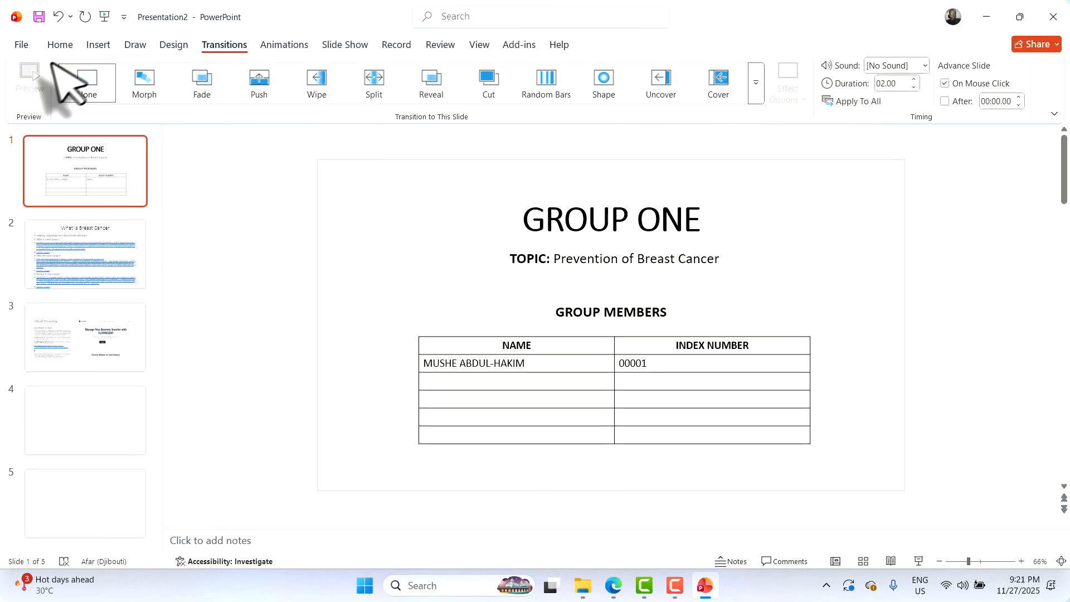
click(294, 48)
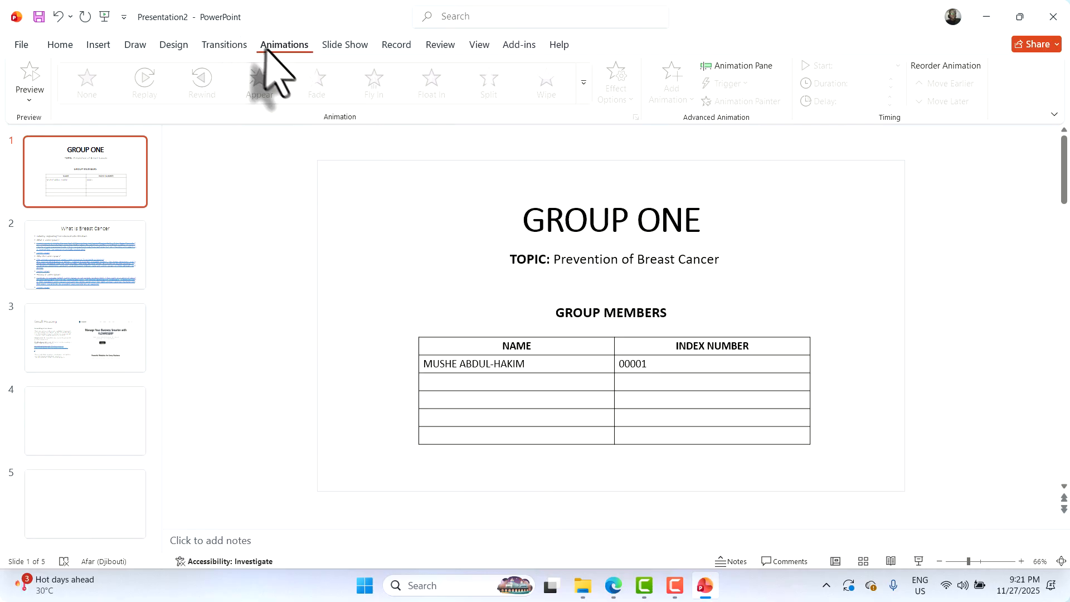
click(220, 46)
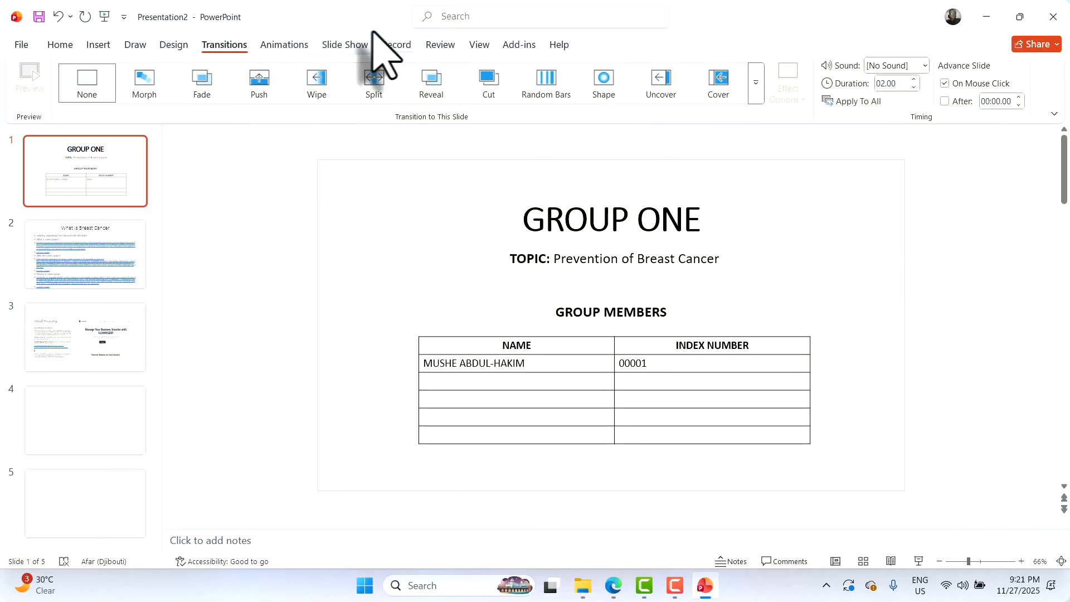
click(334, 45)
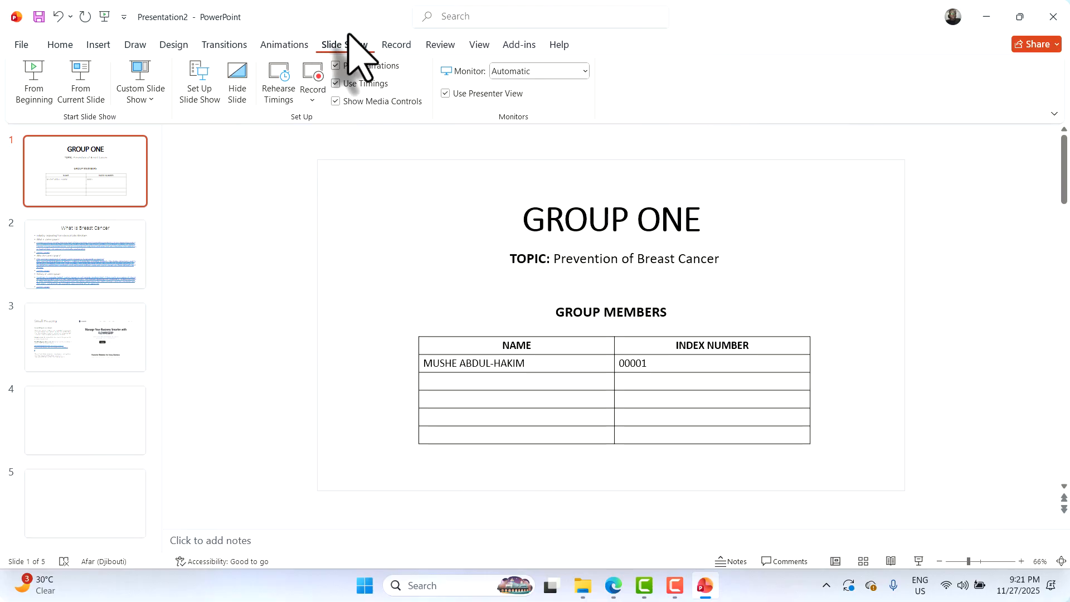
Select slide 3, return to the GROUP ONE title slide, and start the slide show from it
click(92, 357)
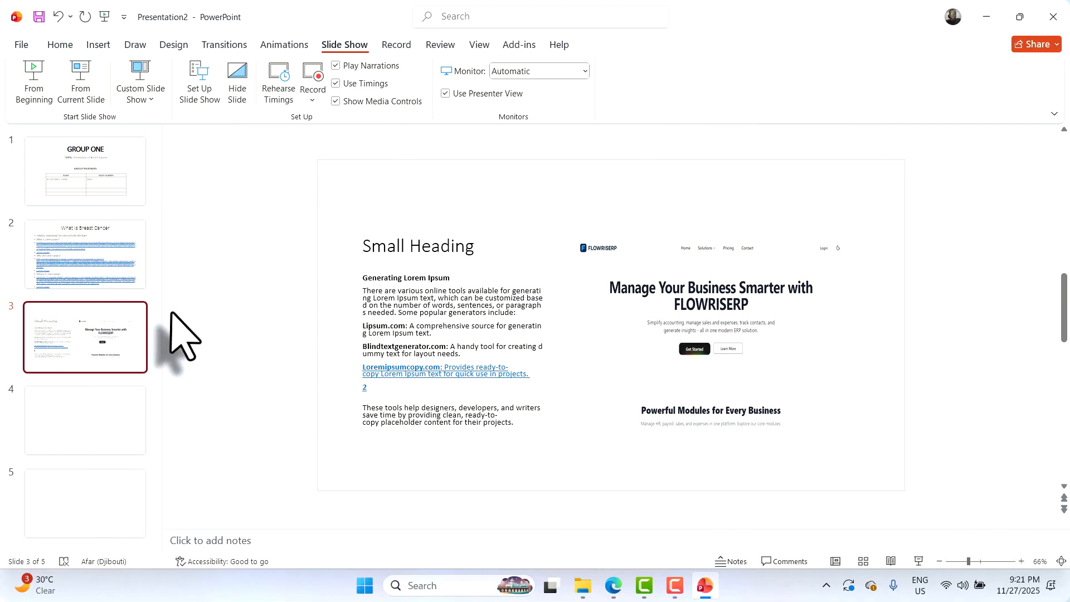
click(103, 166)
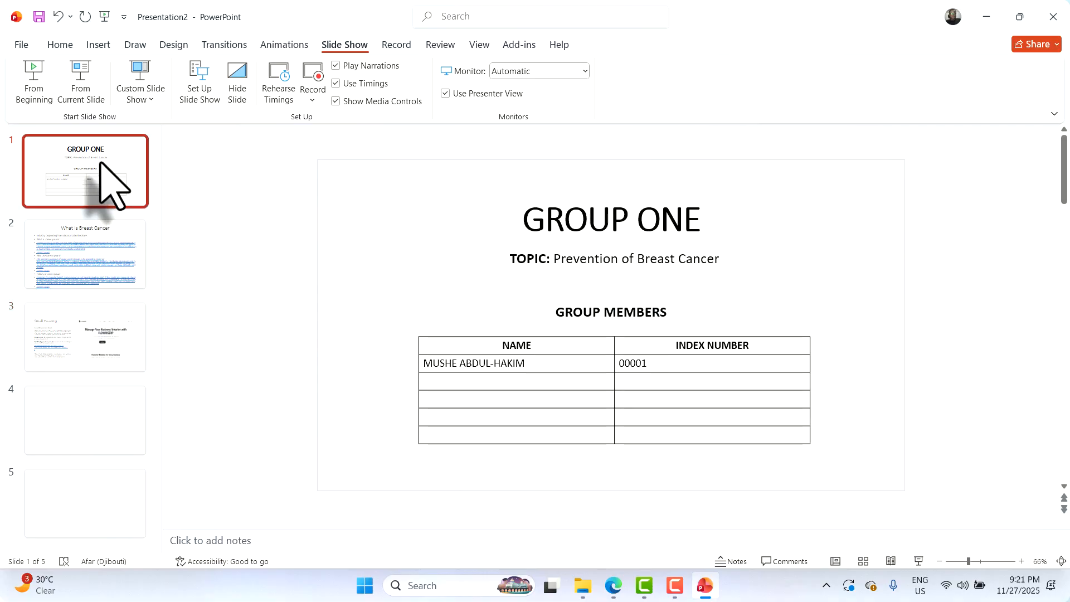
click(60, 45)
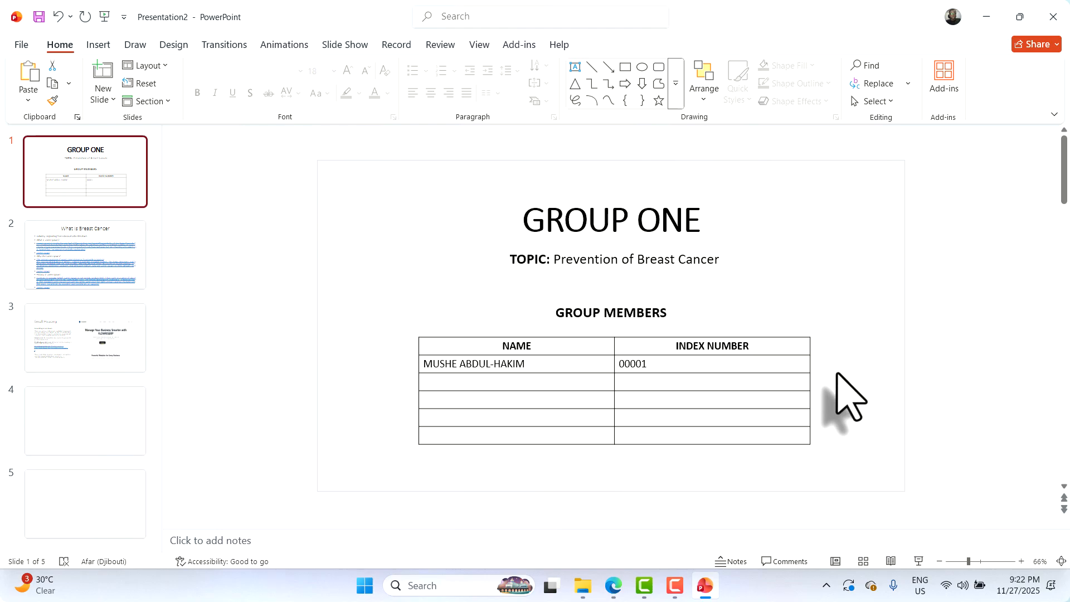
click(918, 561)
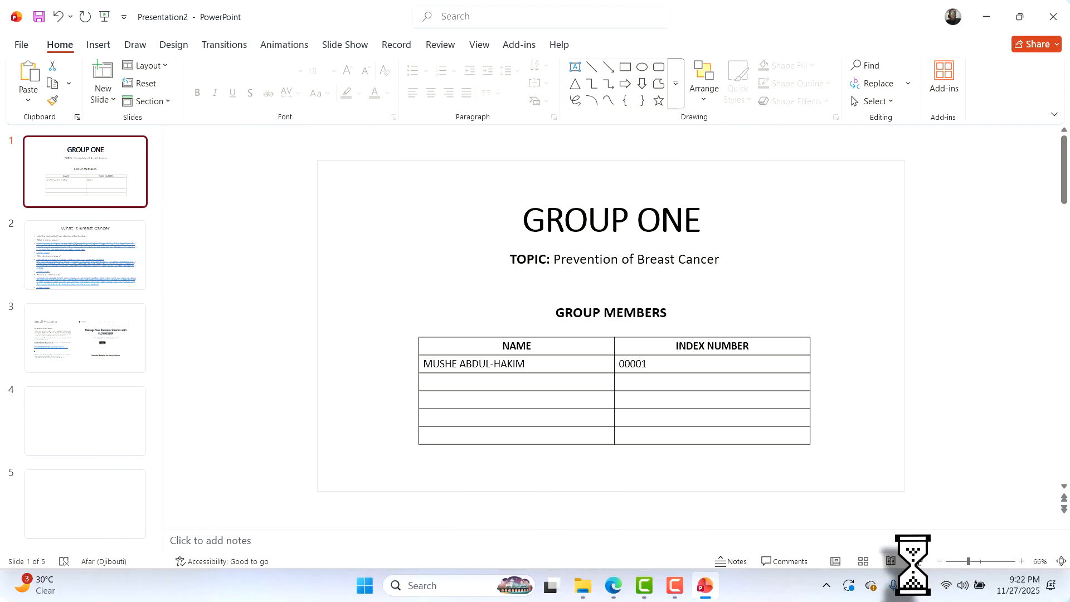